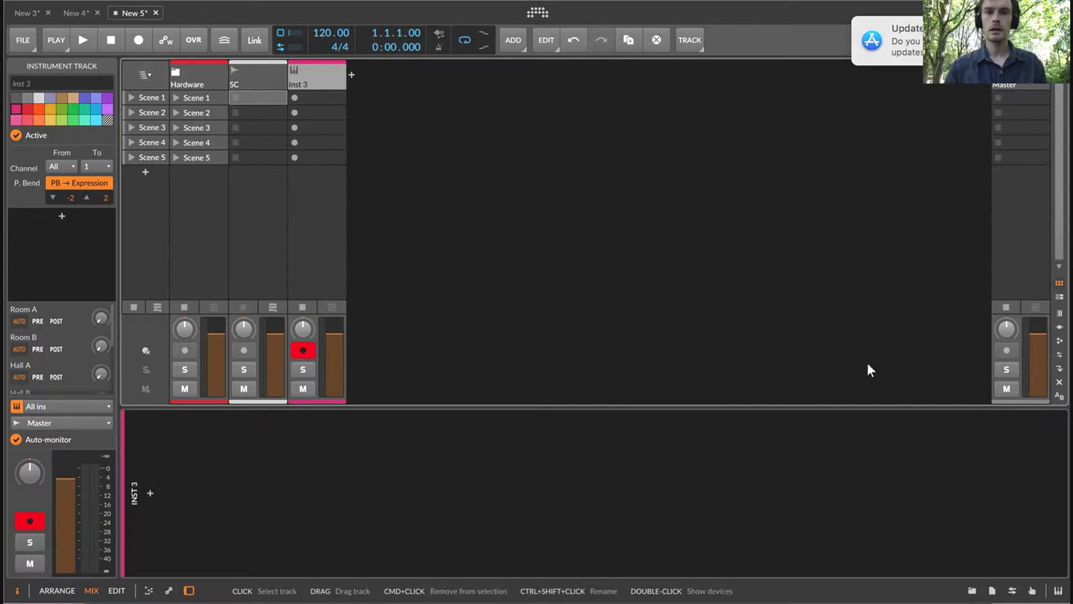
Show the sample browser, clear its search text and expand the list of sample collections.
key(super+f)
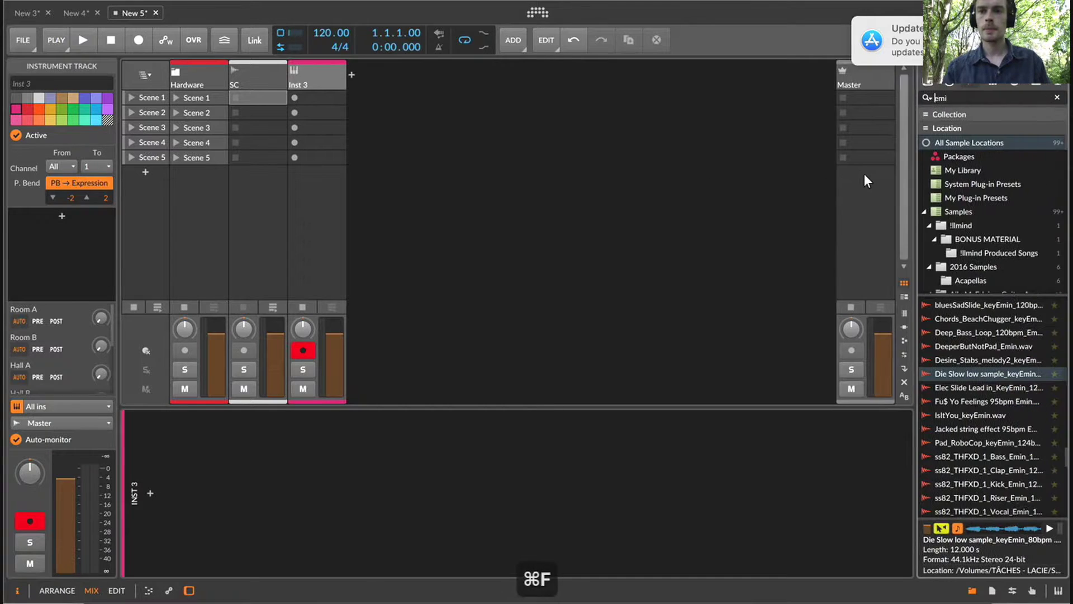
key(BackSpace)
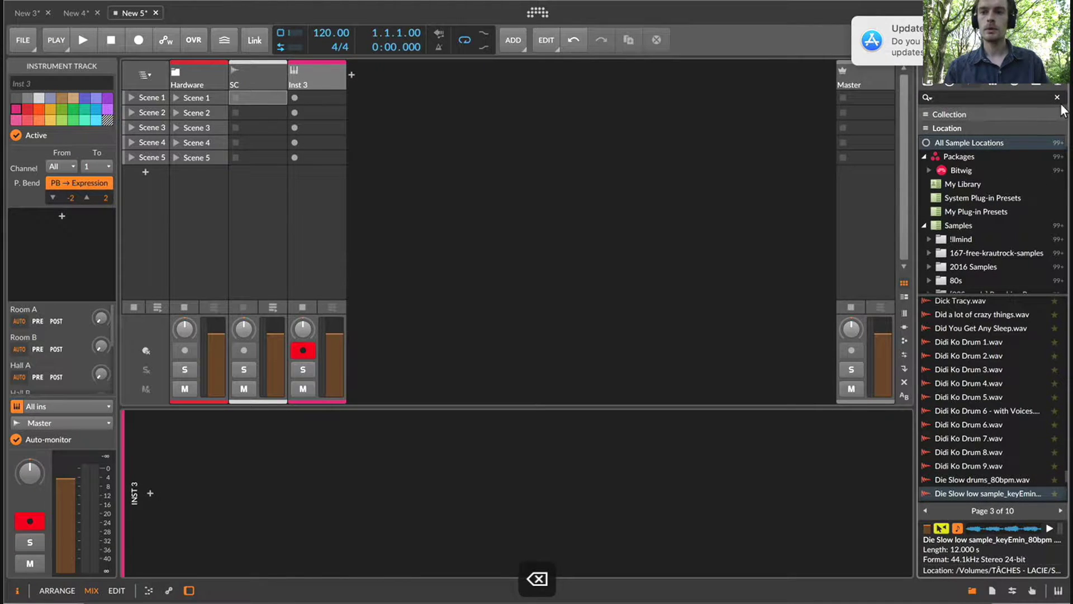
click(930, 143)
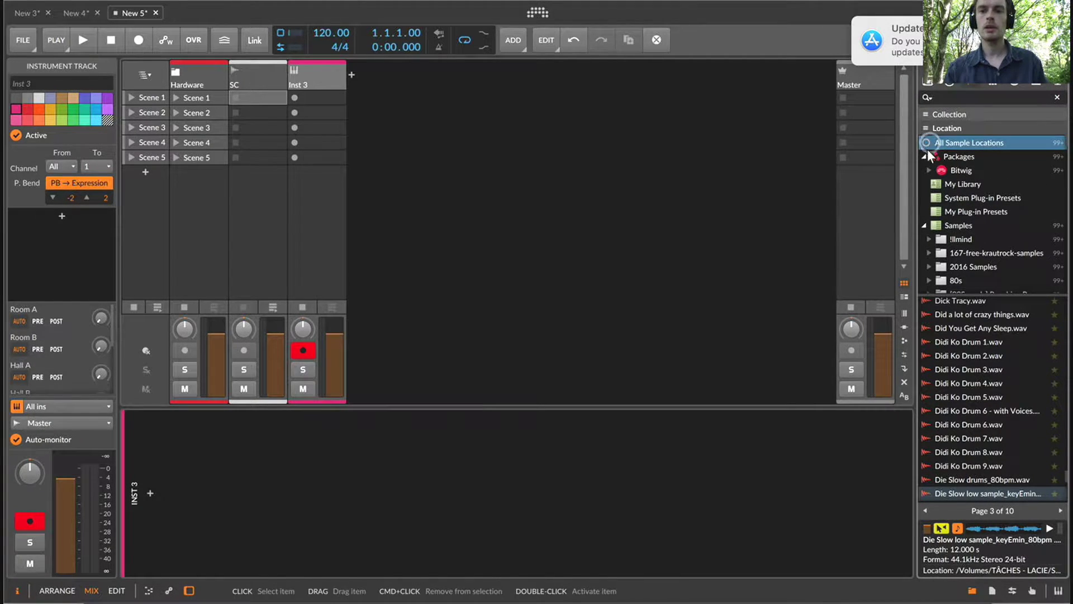
click(924, 156)
click(927, 119)
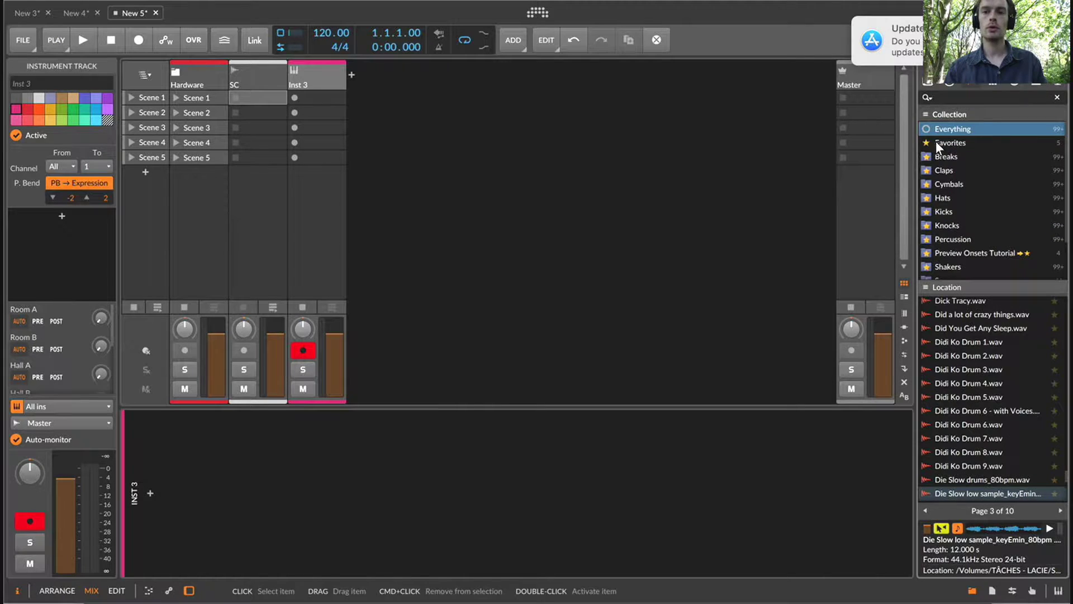
Look through the Kicks, Hats and Claps sample collections and clear the collection filter.
click(947, 211)
click(948, 202)
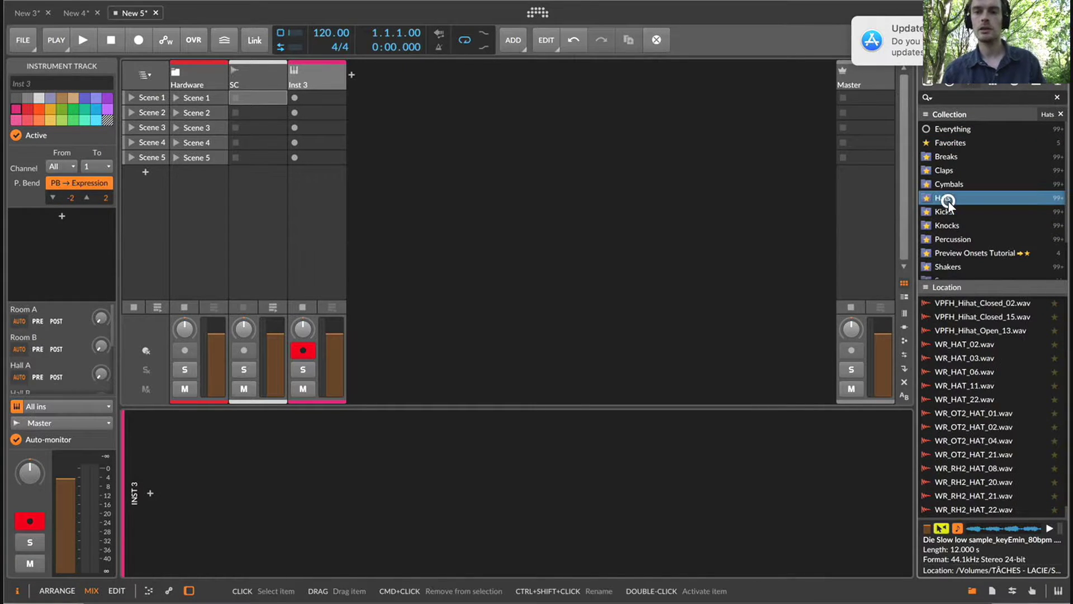
click(948, 169)
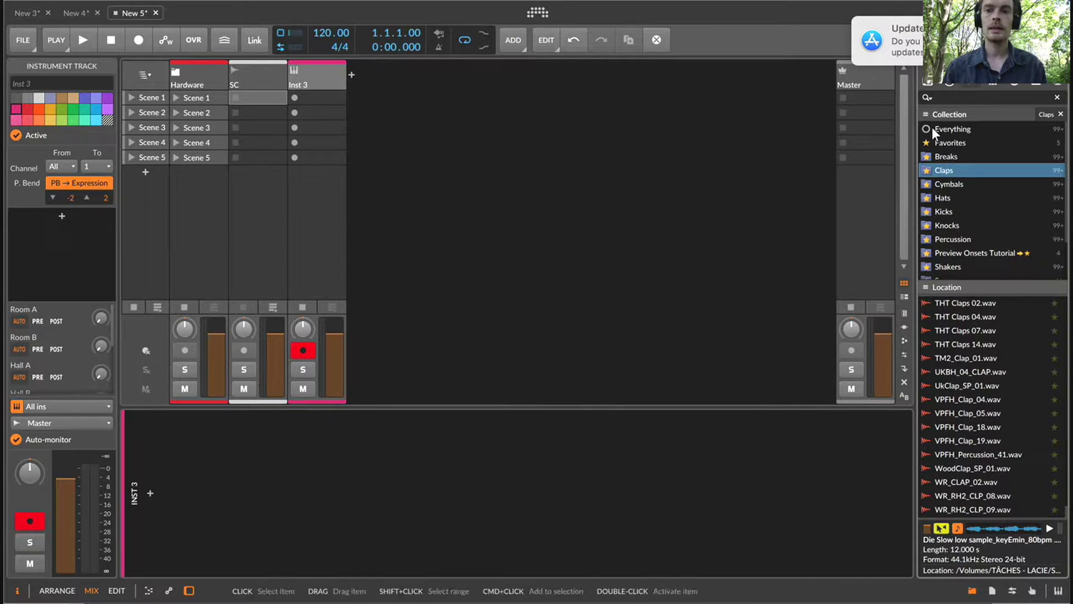
click(1061, 114)
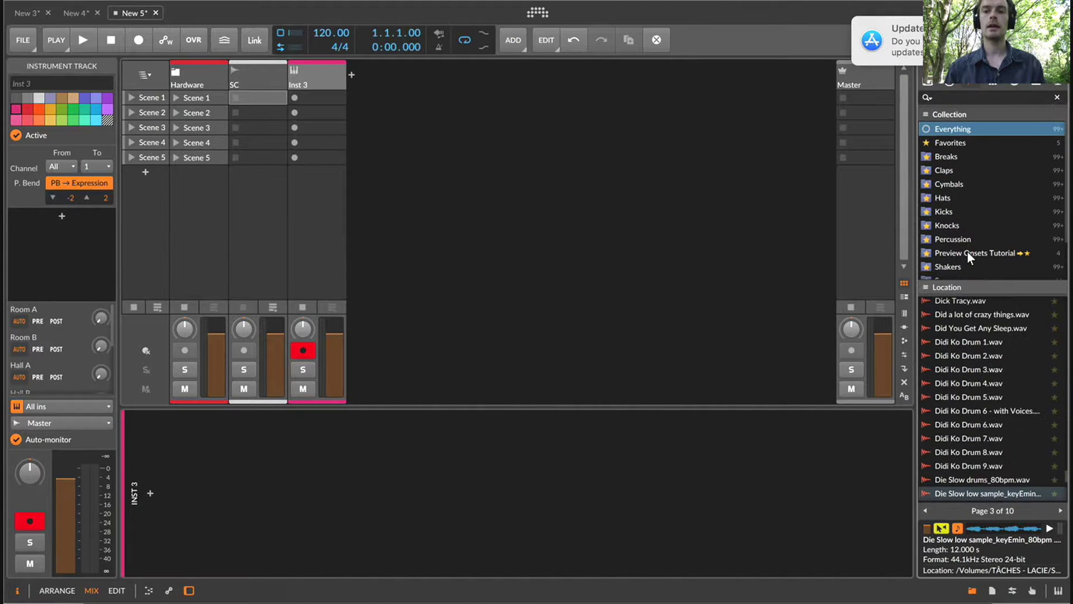
scroll(967, 250, down, 5)
scroll(961, 235, up, 5)
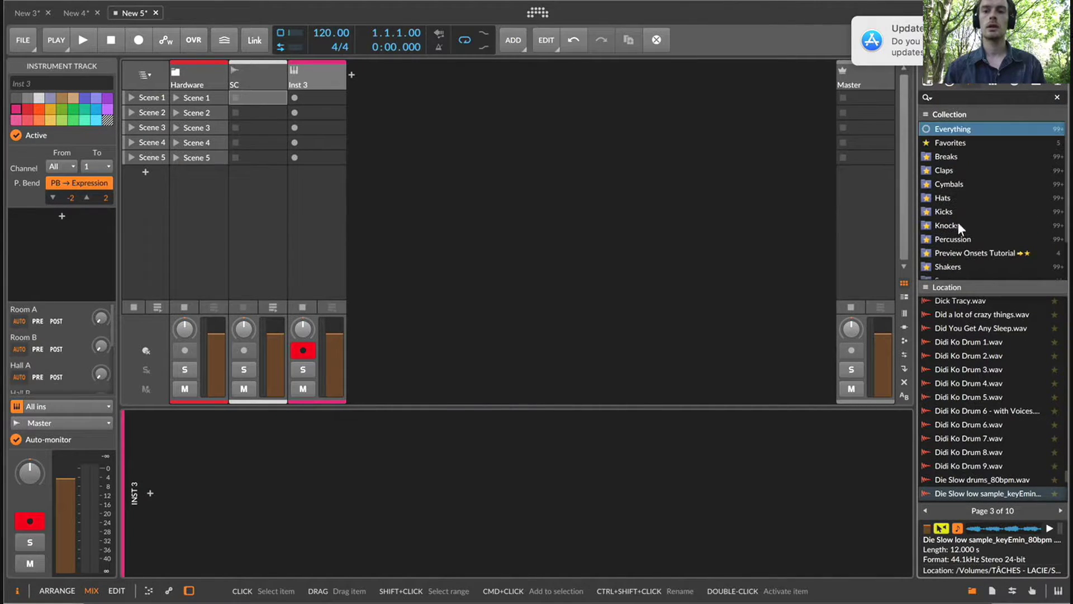
Preview Tower Of Power - Ebony Jam.wav from the Breaks collection and place it in Scene 1 of a new audio track.
click(949, 158)
scroll(968, 373, up, 2)
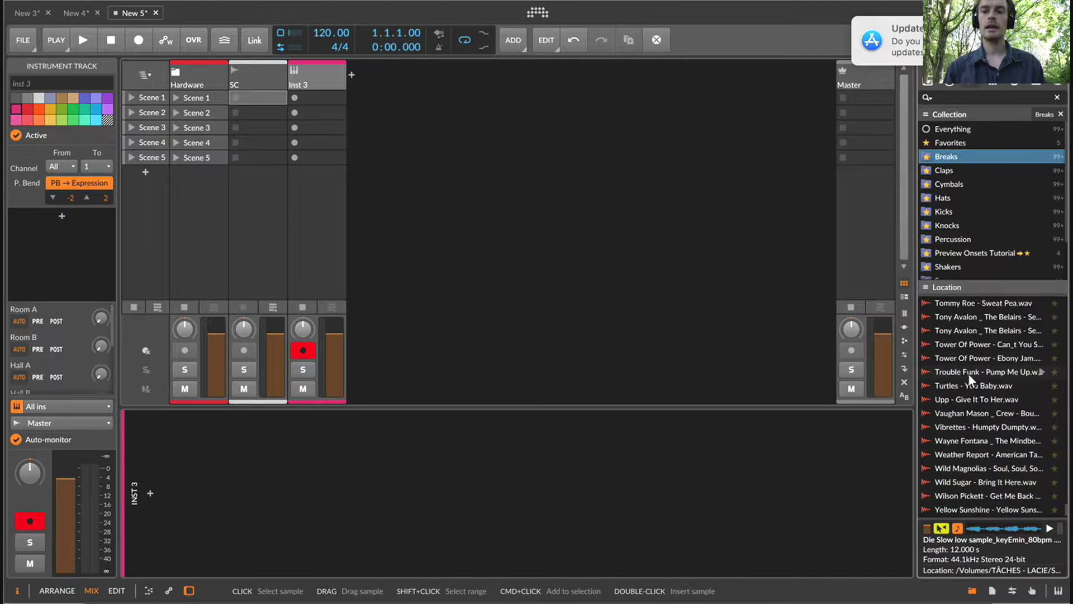
click(964, 373)
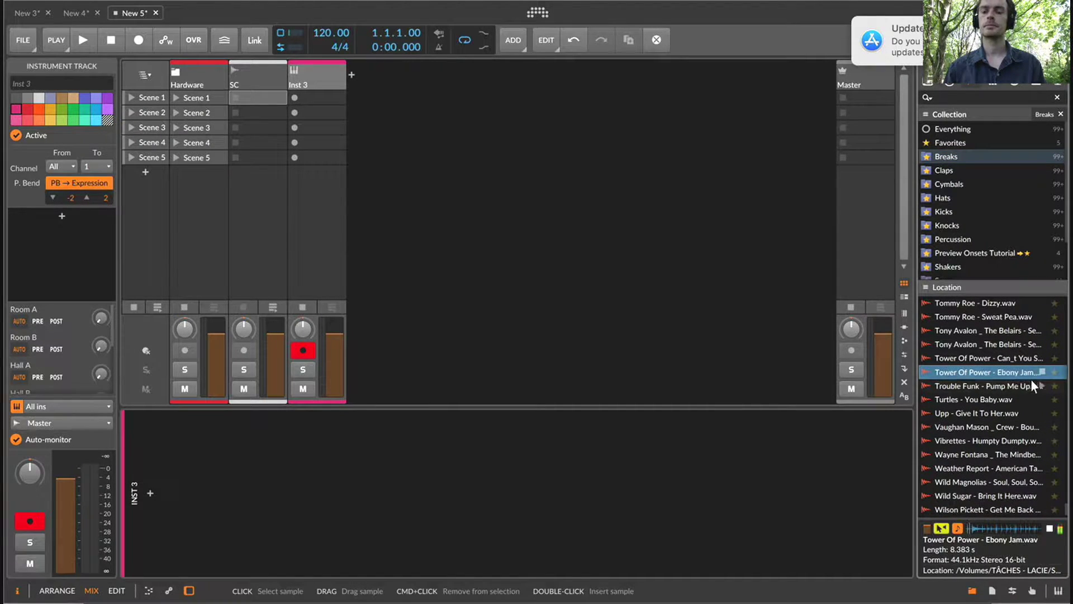
mouse_move(926, 533)
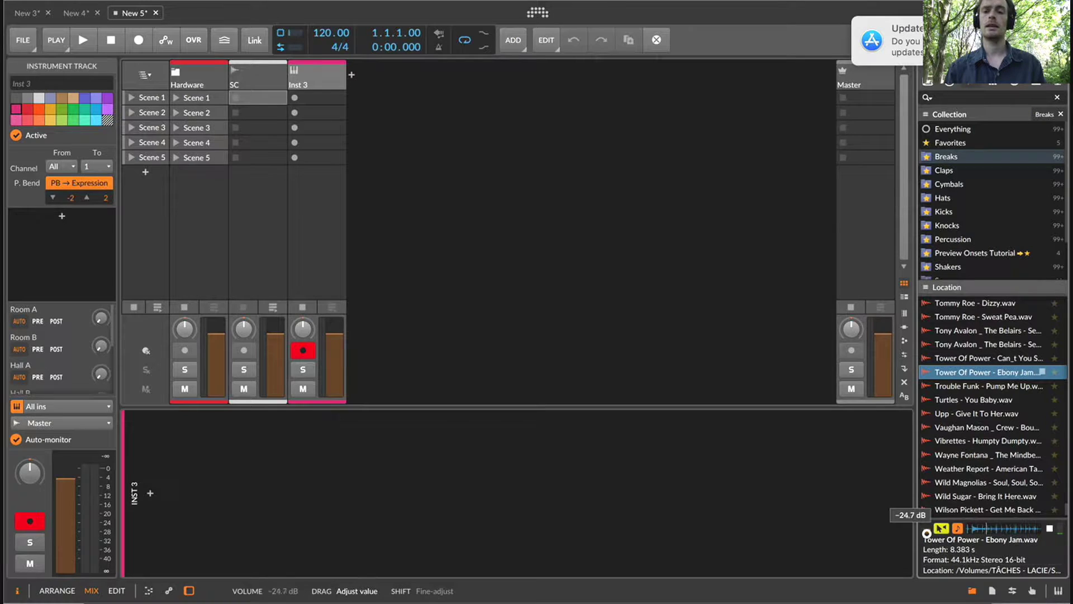
drag(964, 373, 384, 96)
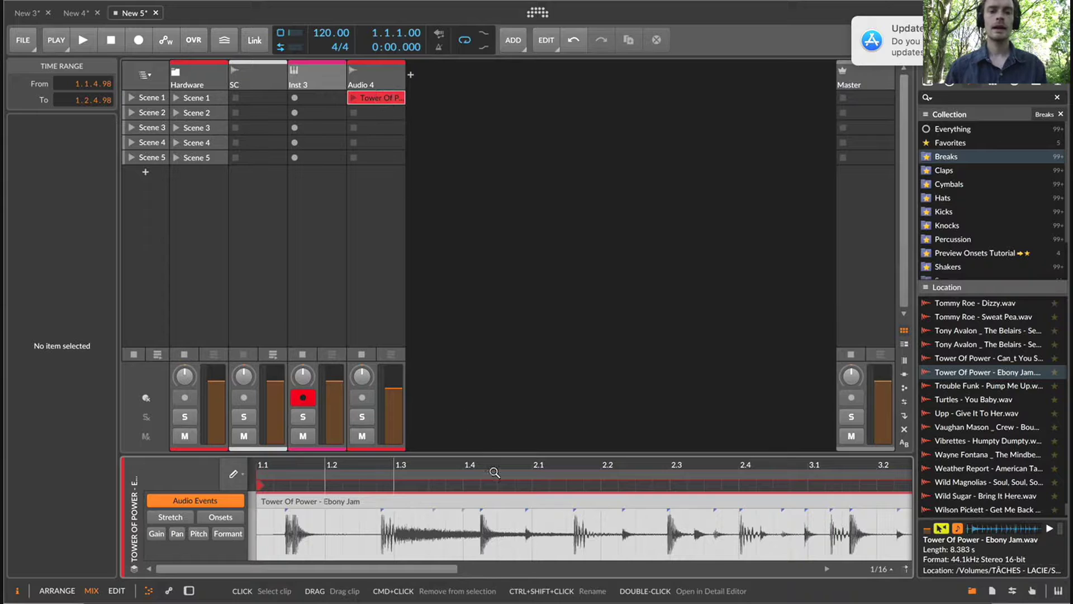
Slice the Tower Of Power clip to a Drum Machine at each Onset, using Bounce and Slice.
click(452, 498)
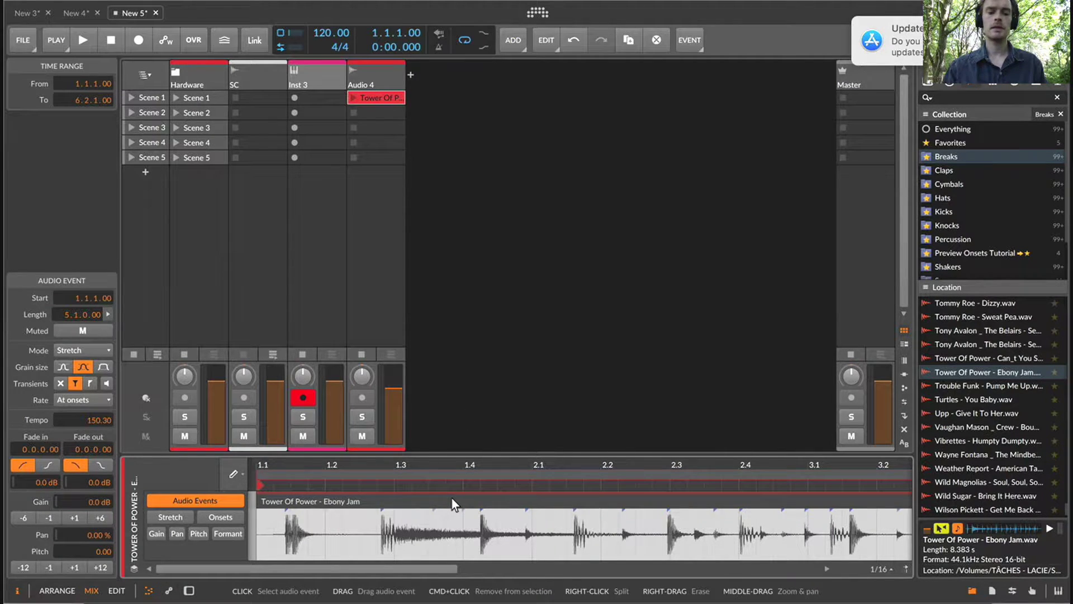
key(super+p)
click(465, 494)
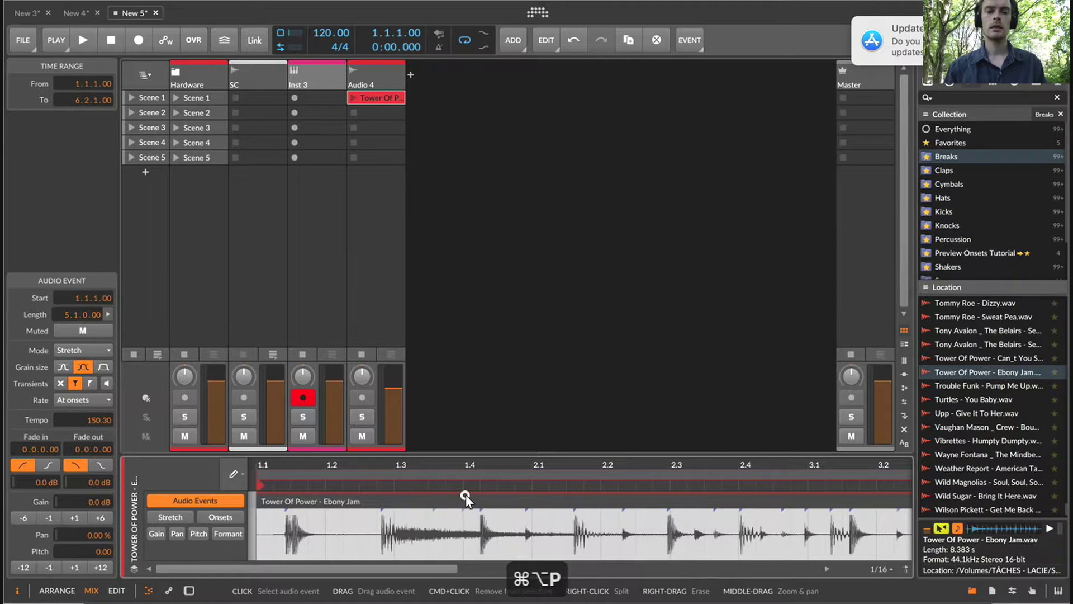
click(378, 102)
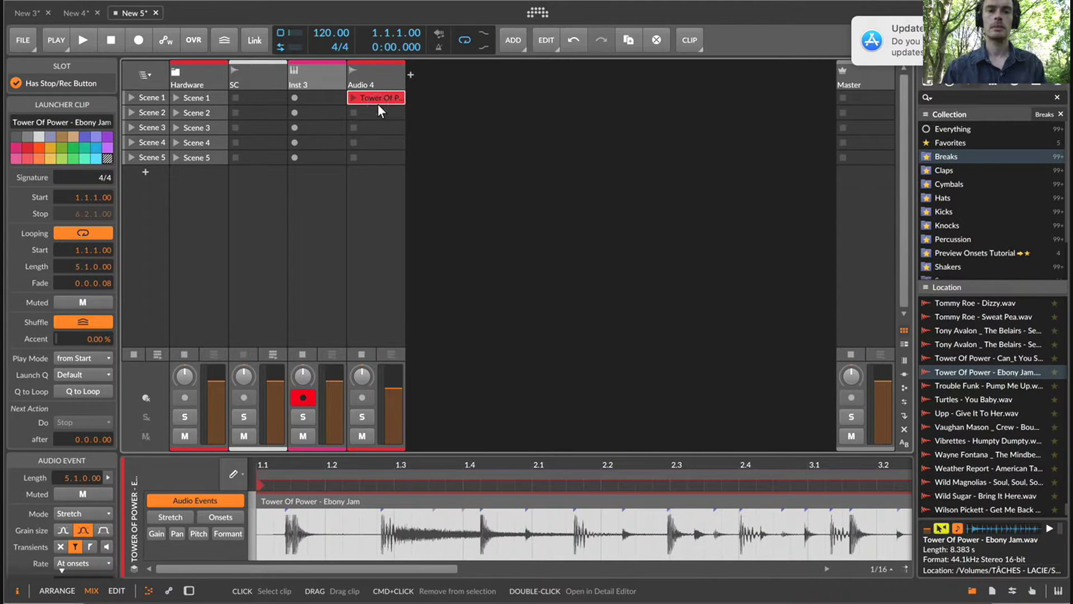
key(super+alt+p)
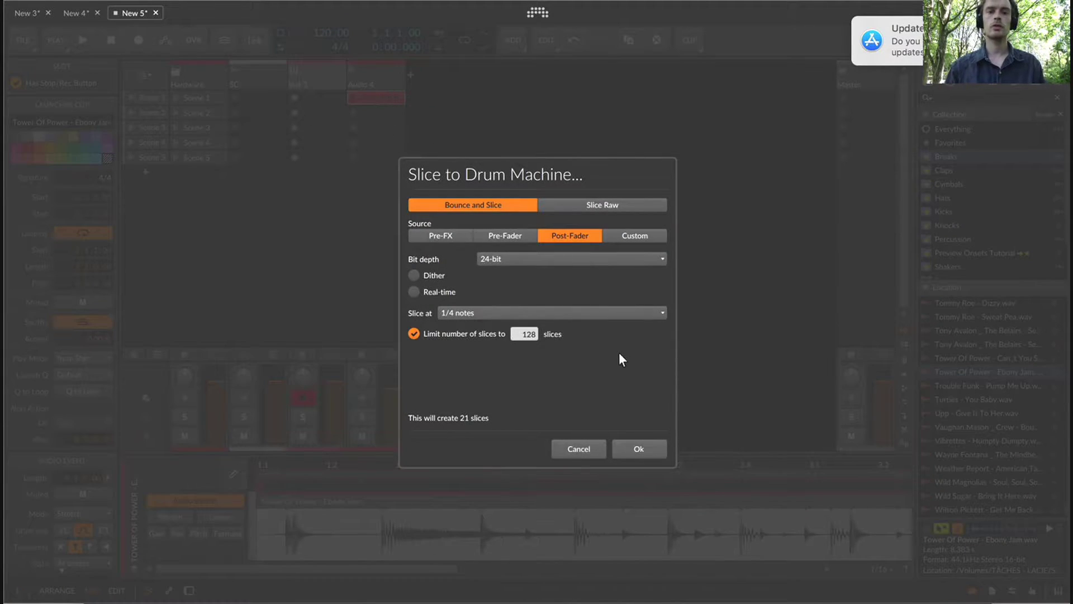
click(459, 309)
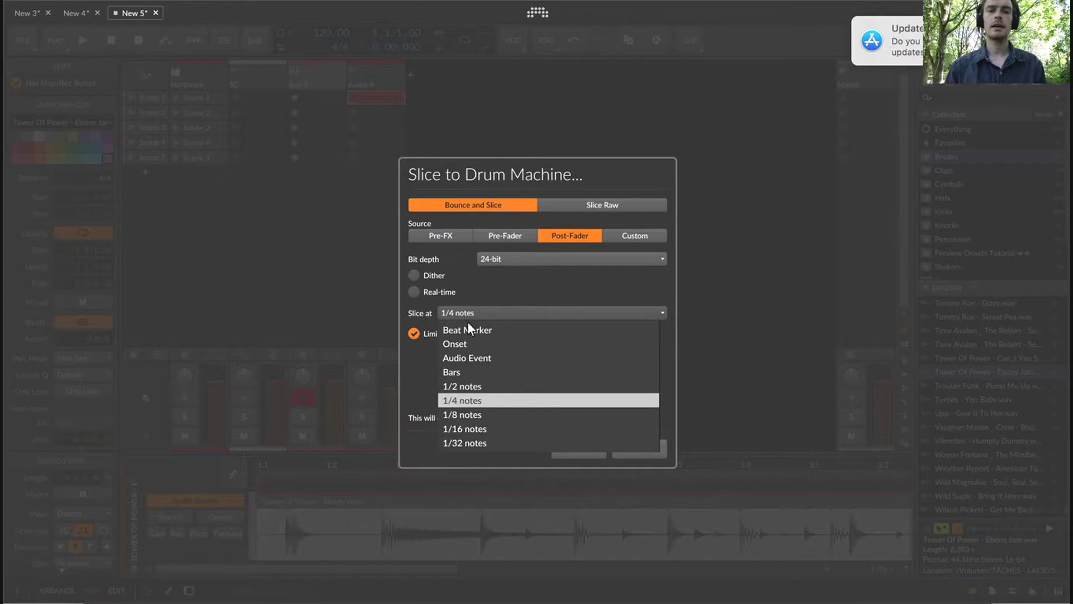
click(478, 354)
click(468, 313)
click(472, 342)
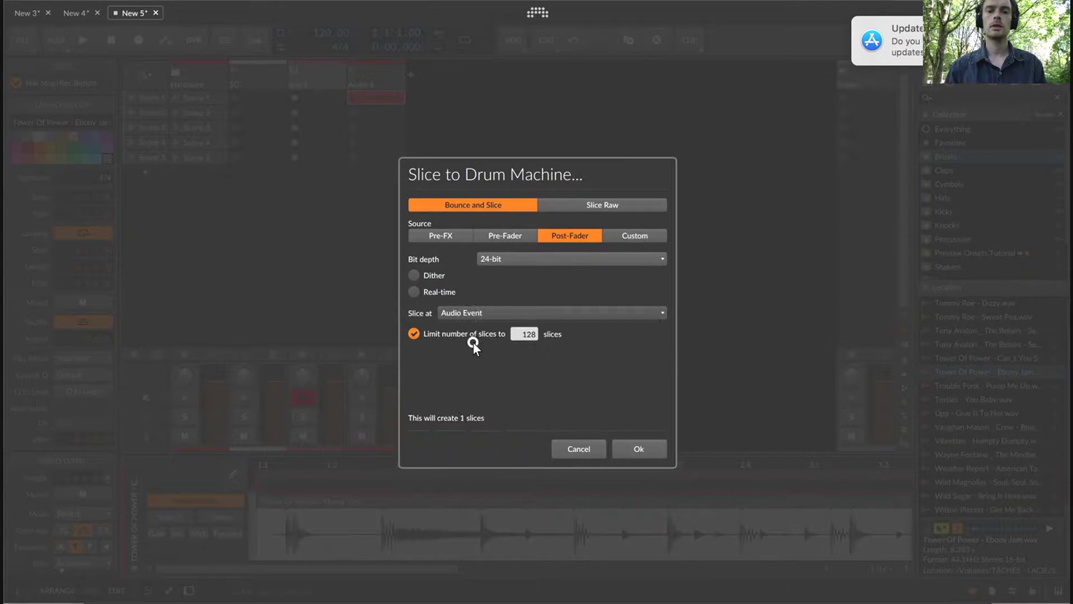
click(628, 447)
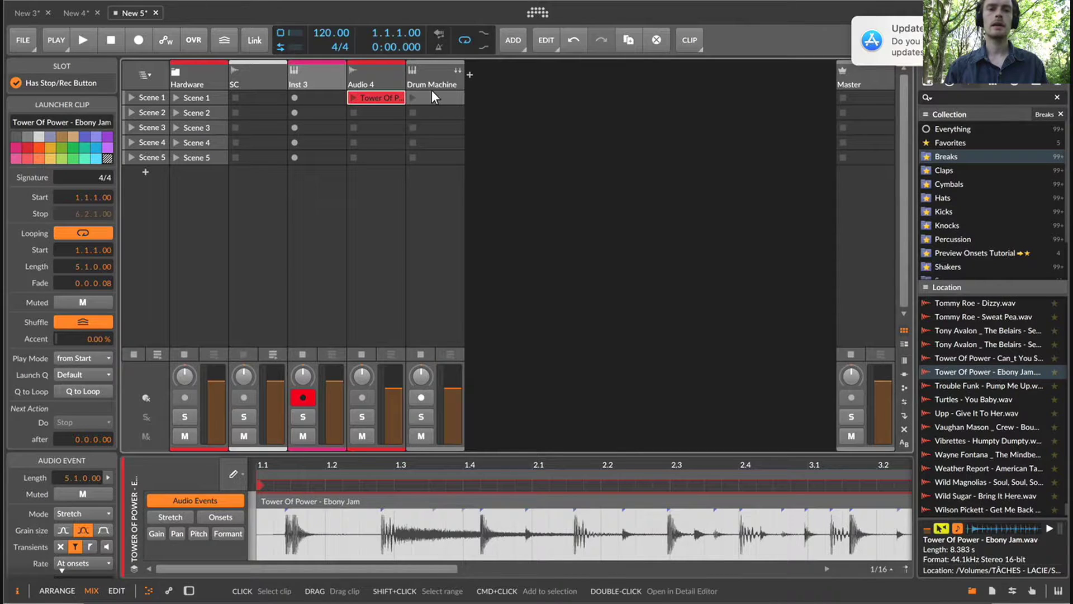
Delete the Audio 4 track holding the original break and select the Drum Machine track.
click(376, 76)
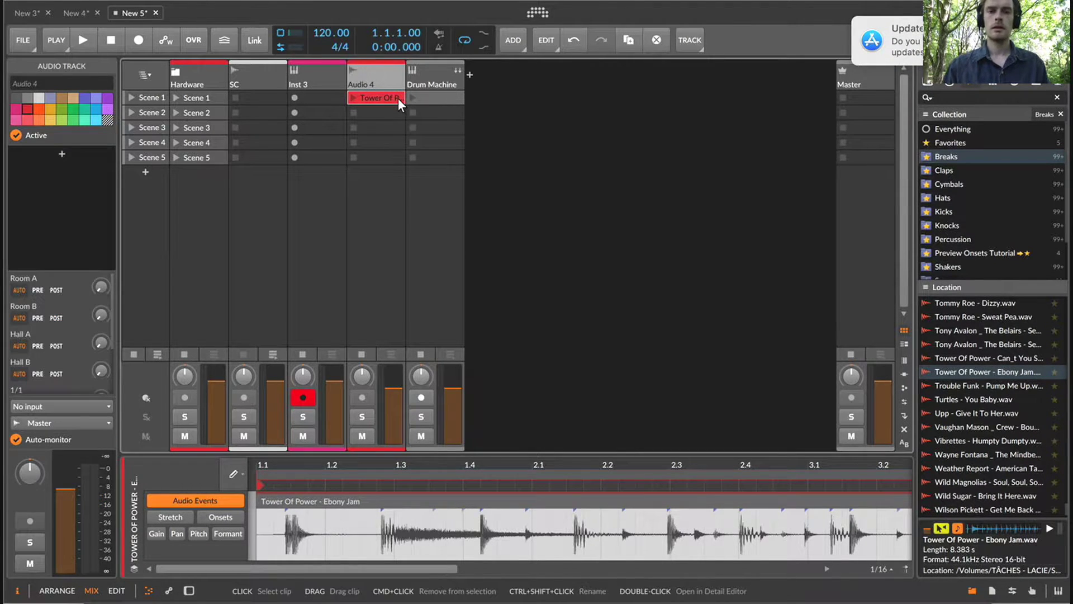
key(BackSpace)
click(398, 98)
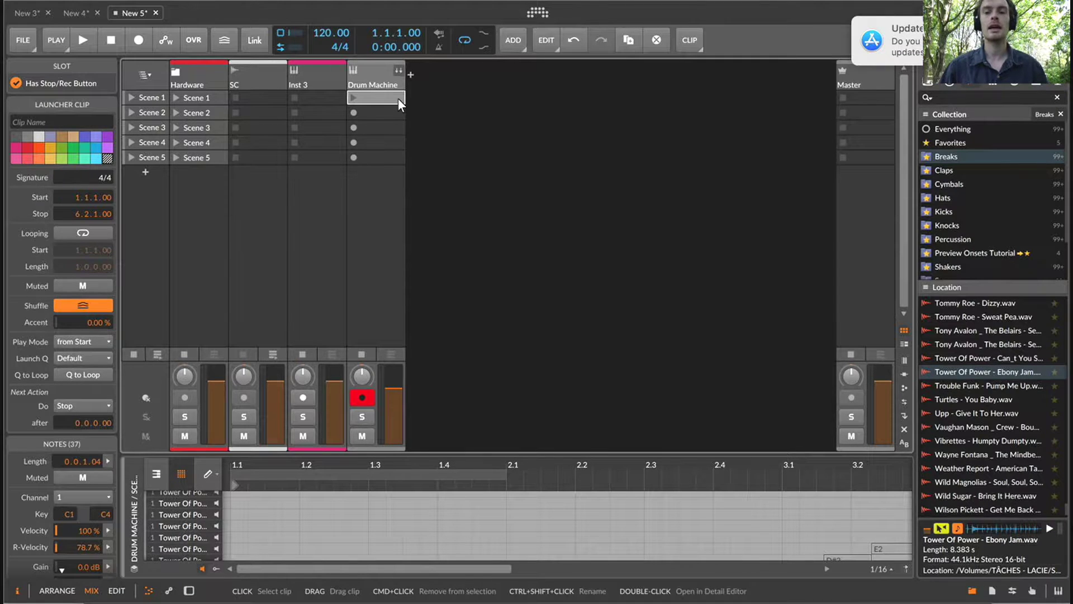
click(381, 86)
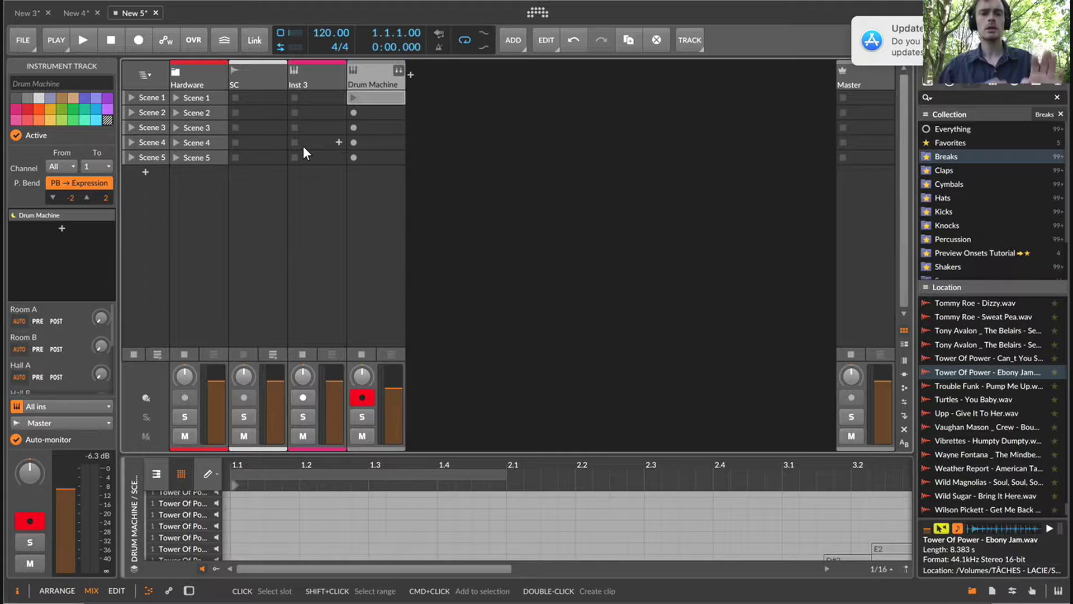
Play the sliced clip on the Drum Machine track, delete it from Scene 1 and stop playback.
click(374, 101)
key(Return)
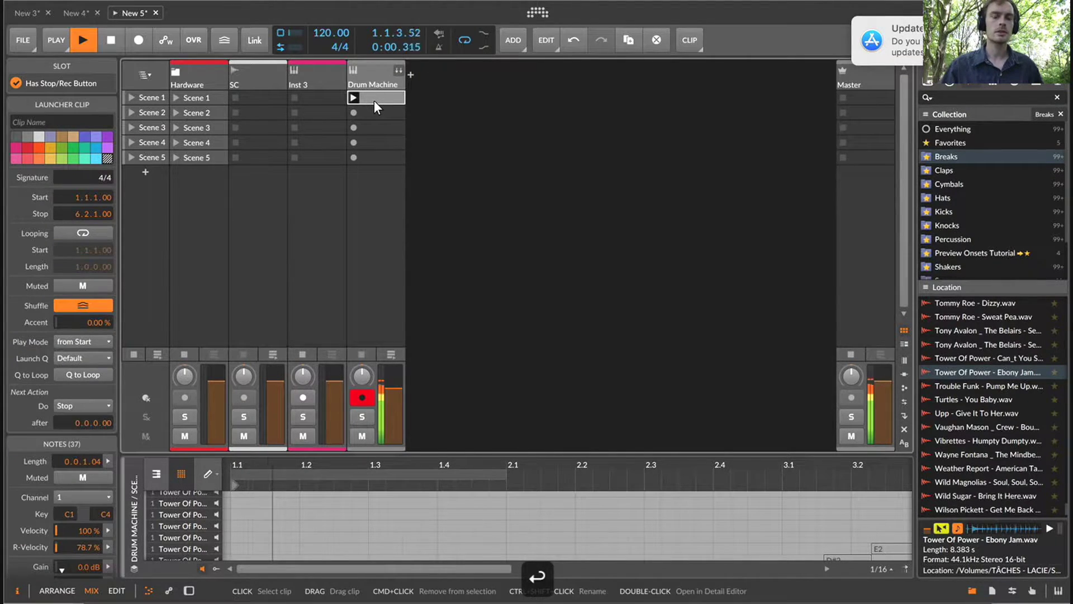
key(BackSpace)
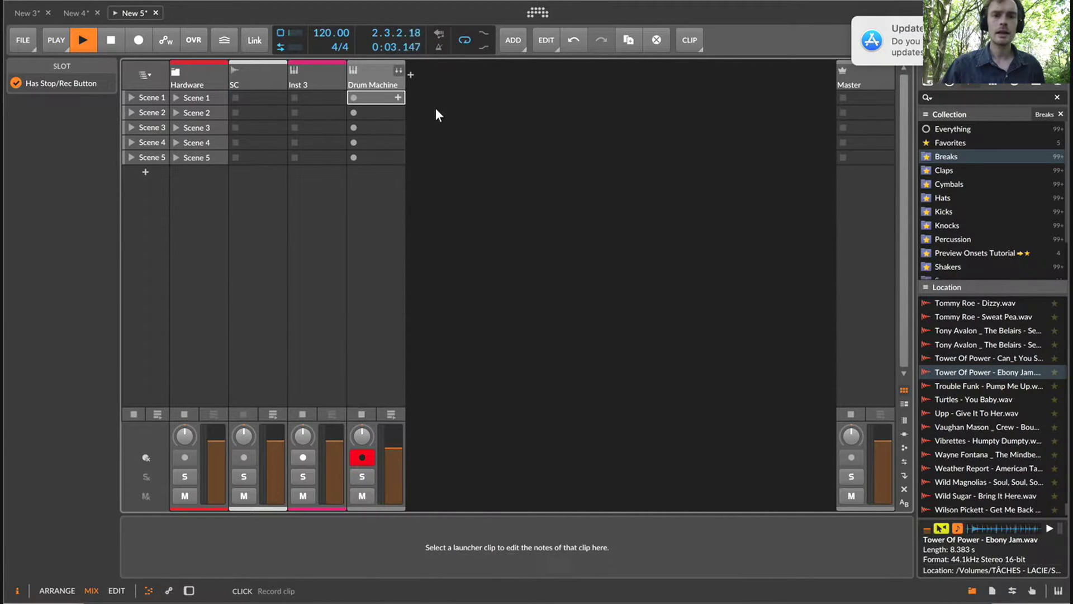
key(space)
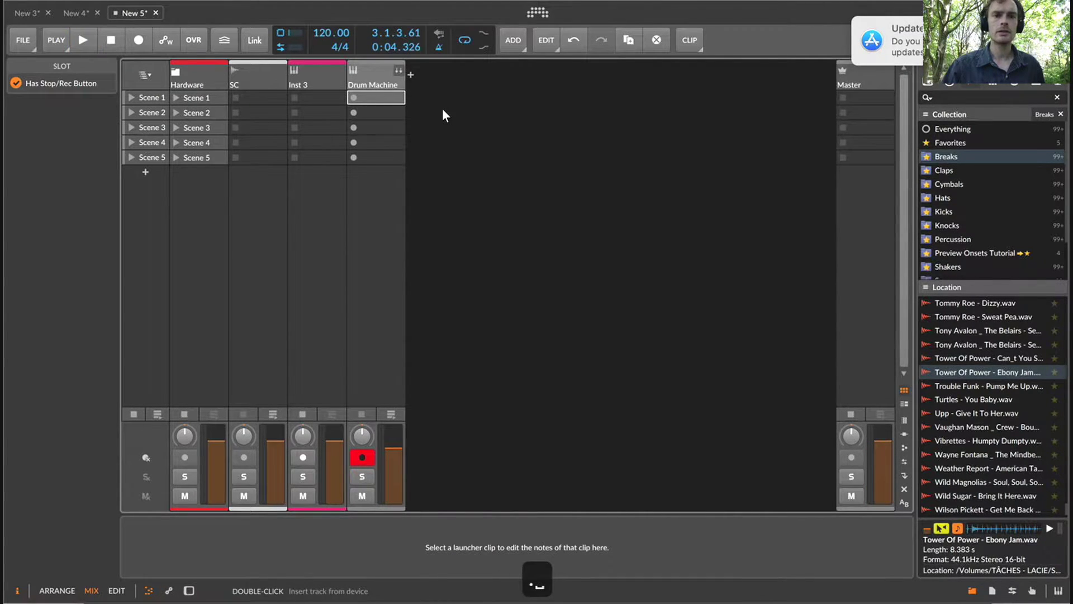
Record four F2 hits into the Drum Machine track's Scene 1 slot and quantize the notes to the grid.
click(354, 97)
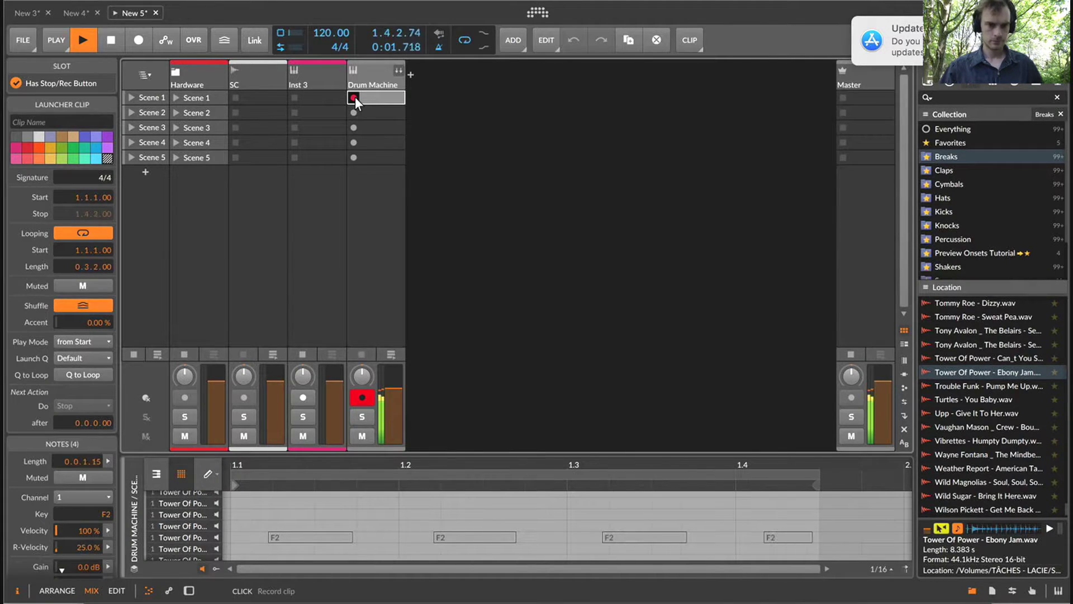
key(space)
key(1)
key(super+a)
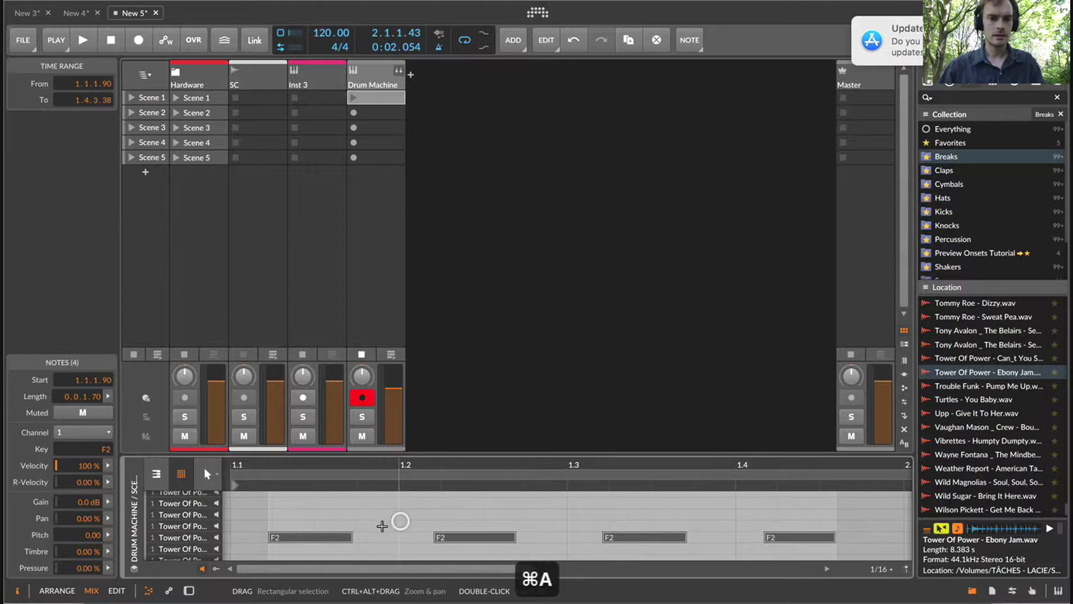
key(super+u)
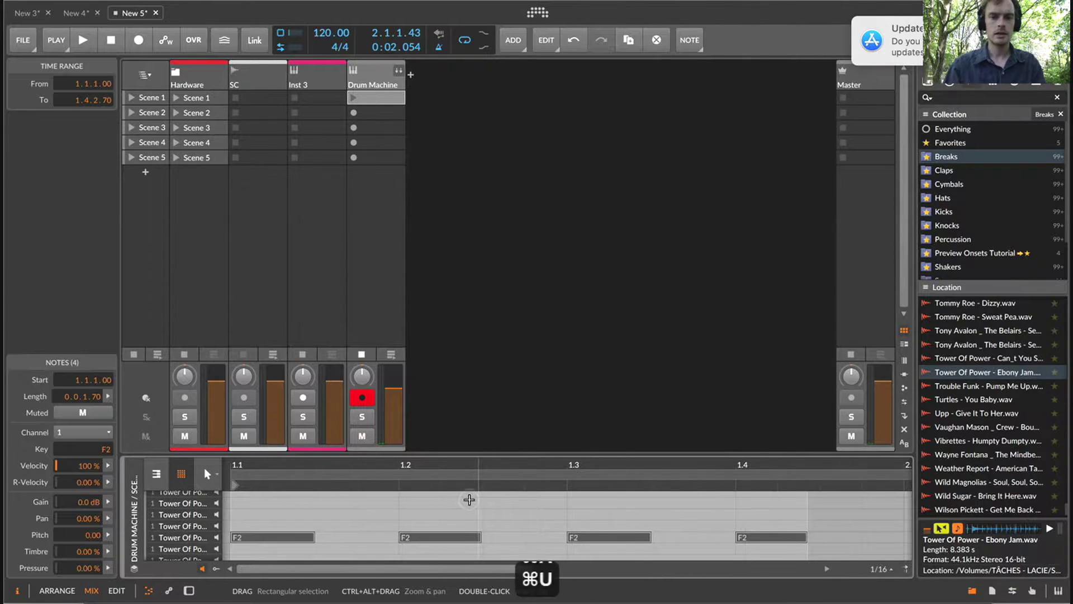
Set the recorded clip's loop to one bar, from 1.1.1.00 to 2.1.1.00.
drag(793, 468, 880, 463)
key(1)
key(2)
drag(830, 520, 695, 520)
key(super+l)
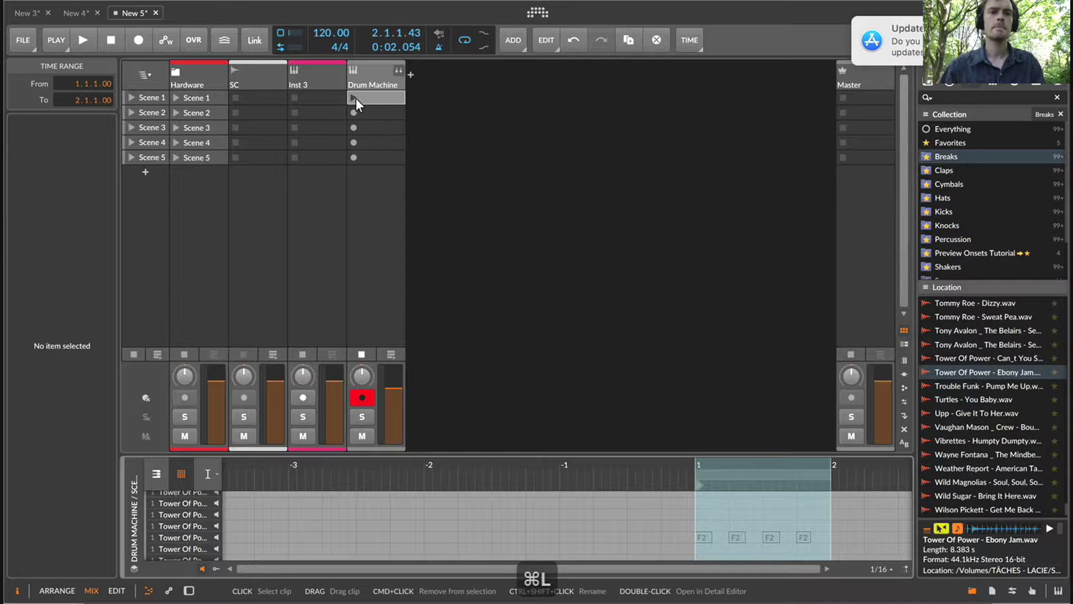
Audition the looped clip and open the Sampler of the second pad in the Drum Machine's lowest row.
key(space)
click(361, 82)
key(space)
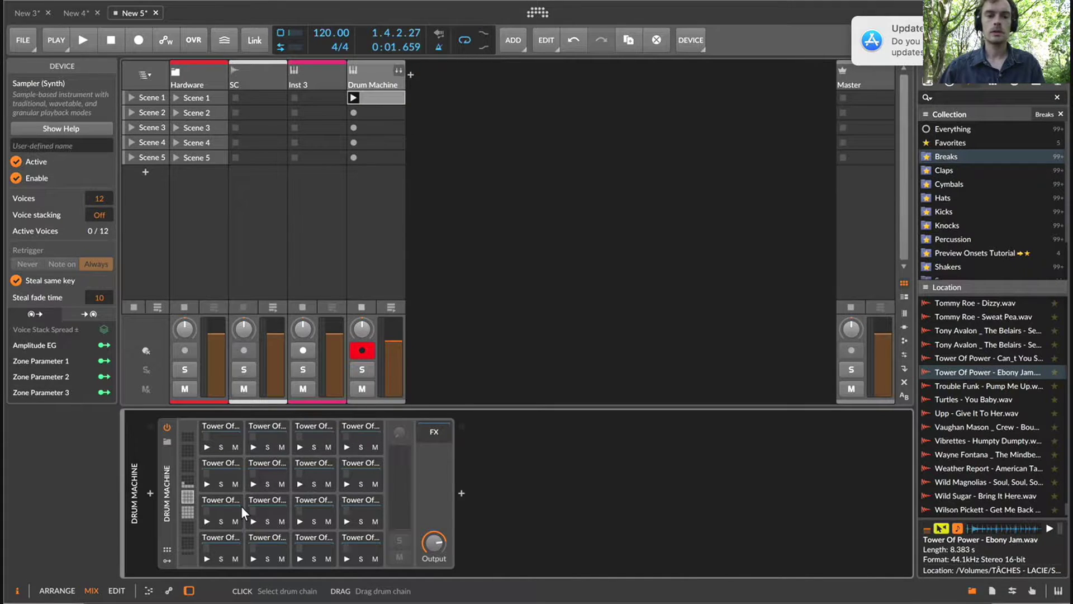
key(space)
key(space)
click(267, 537)
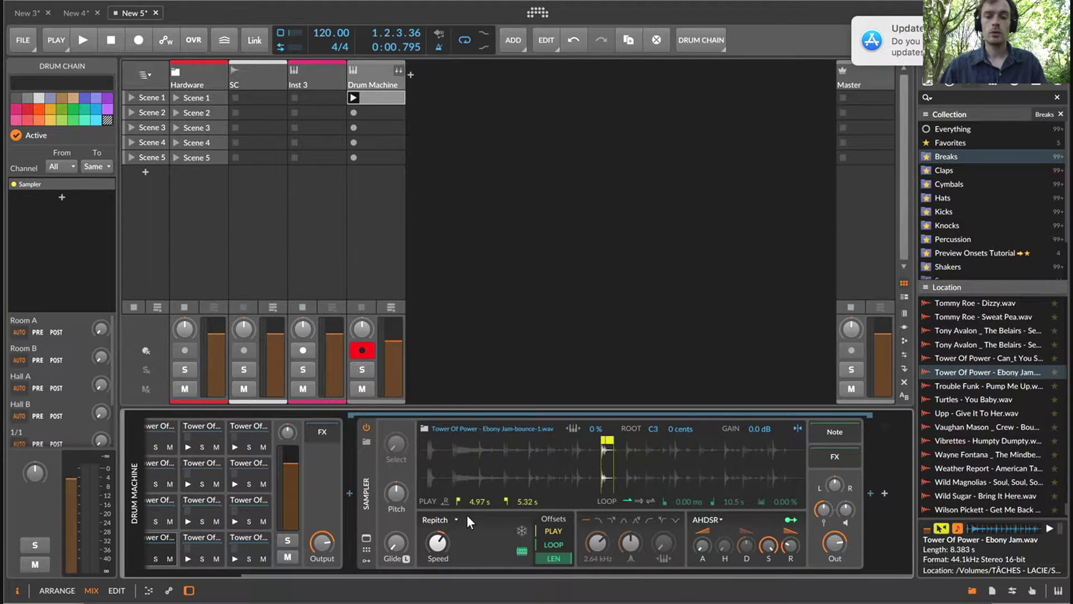
Set the Sampler's envelope sustain to 0 % and enable its low-pass filter at 262 Hz while the clip plays.
drag(772, 545, 772, 565)
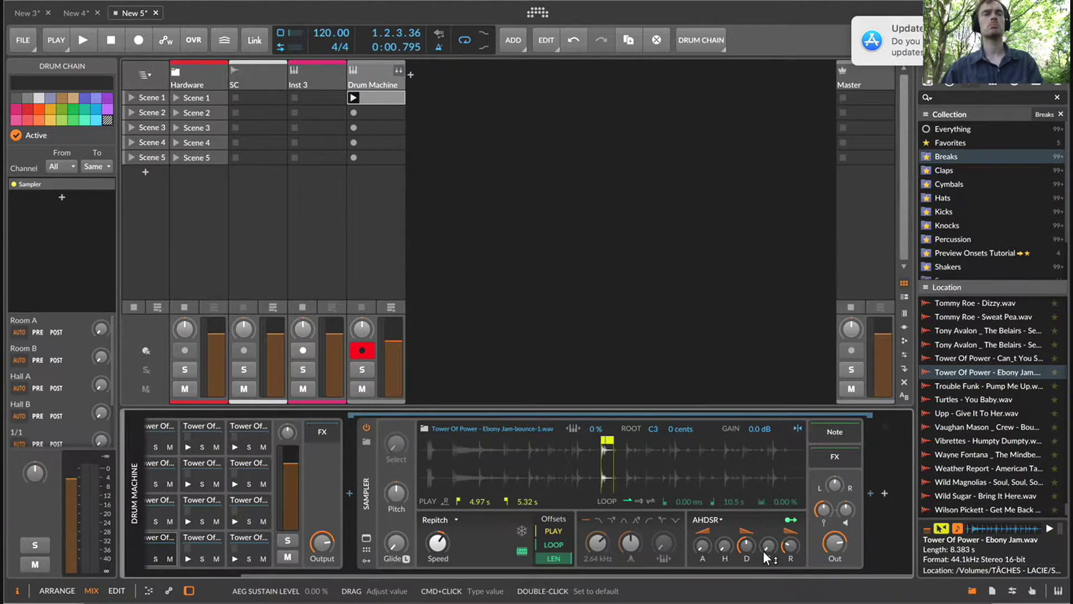
key(space)
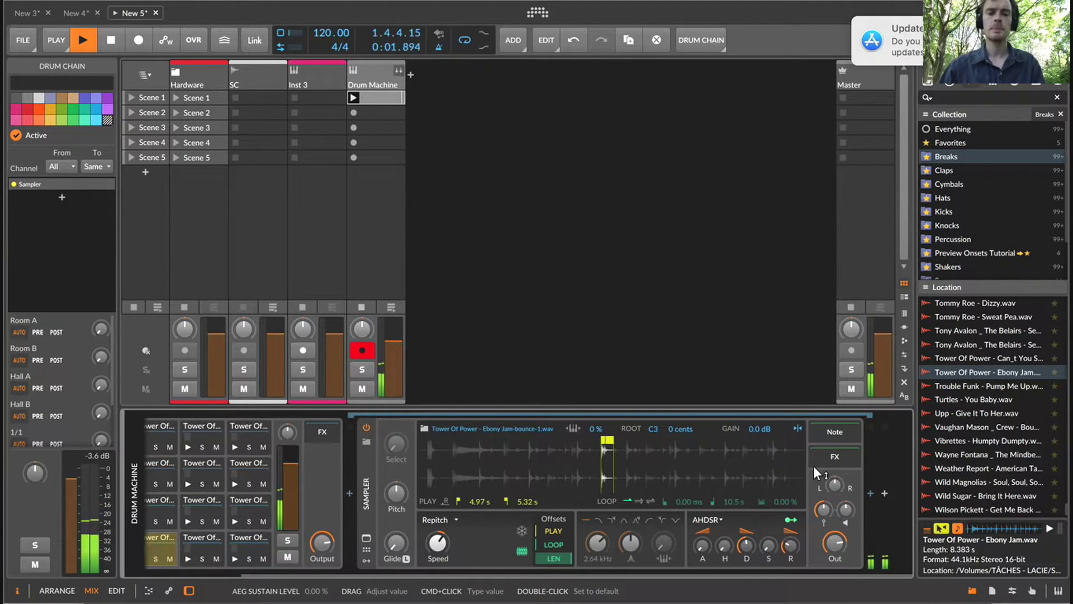
click(597, 520)
mouse_move(601, 541)
mouse_down()
mouse_move(601, 565)
mouse_move(600, 542)
mouse_up()
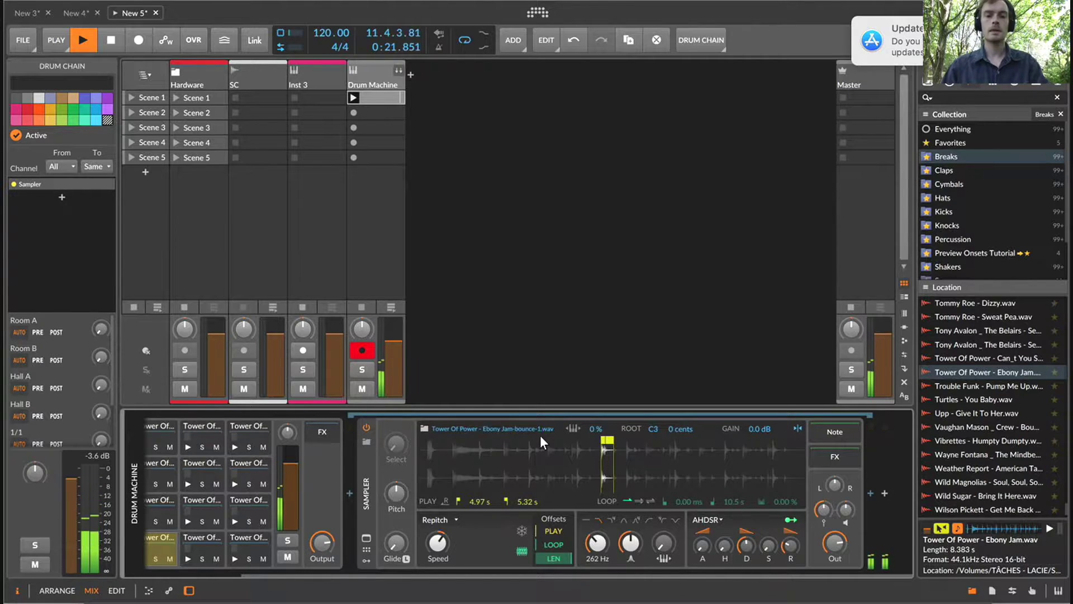
Add an ADSR modulator to the second pad's Sampler and lower its sustain to zero.
click(367, 561)
click(388, 444)
text(a)
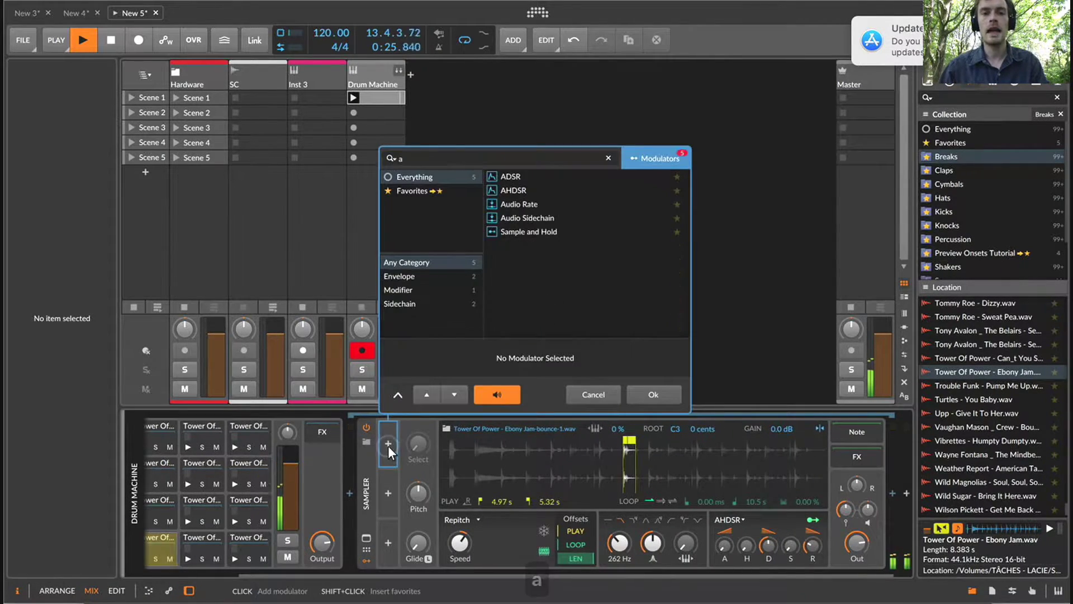
key(Down)
key(Return)
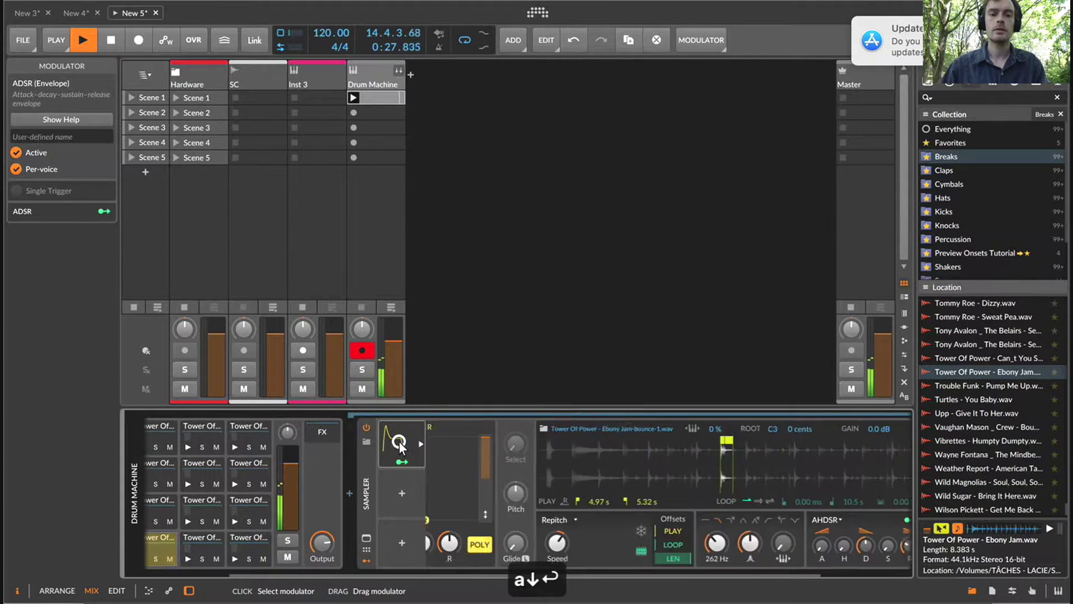
click(400, 441)
drag(501, 542, 478, 553)
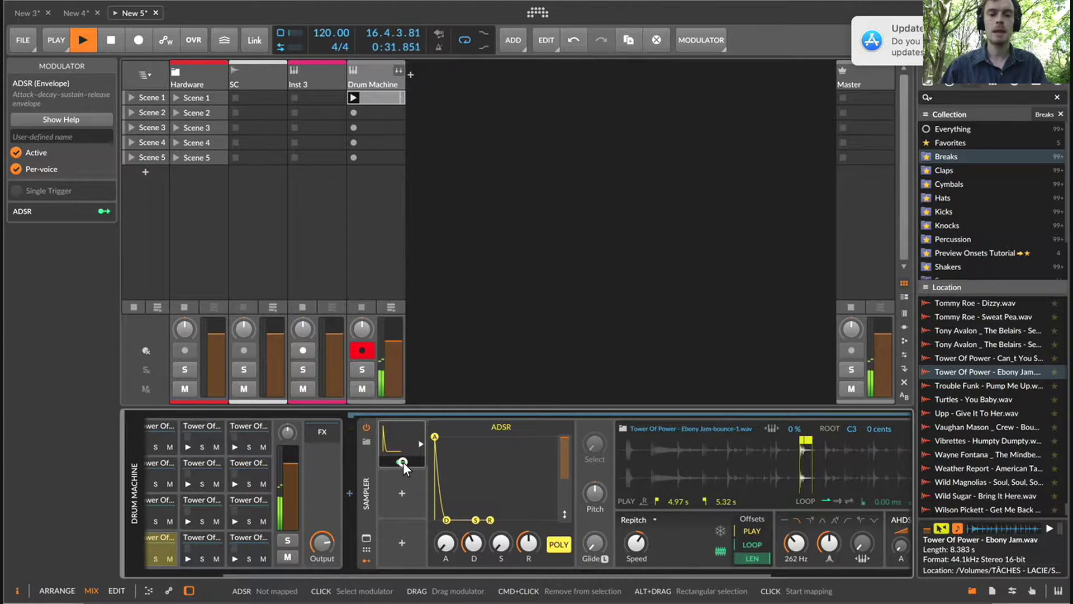
Map the ADSR modulator to the filter frequency with an amount of +35.43 and lower the cutoff to 98.8 Hz.
click(401, 461)
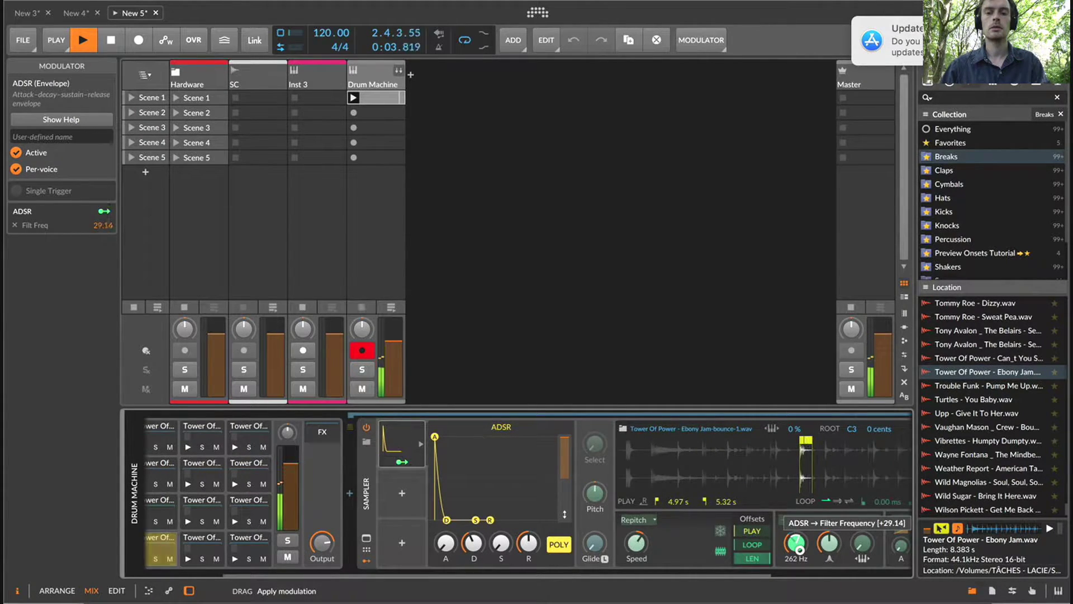
drag(800, 549, 799, 545)
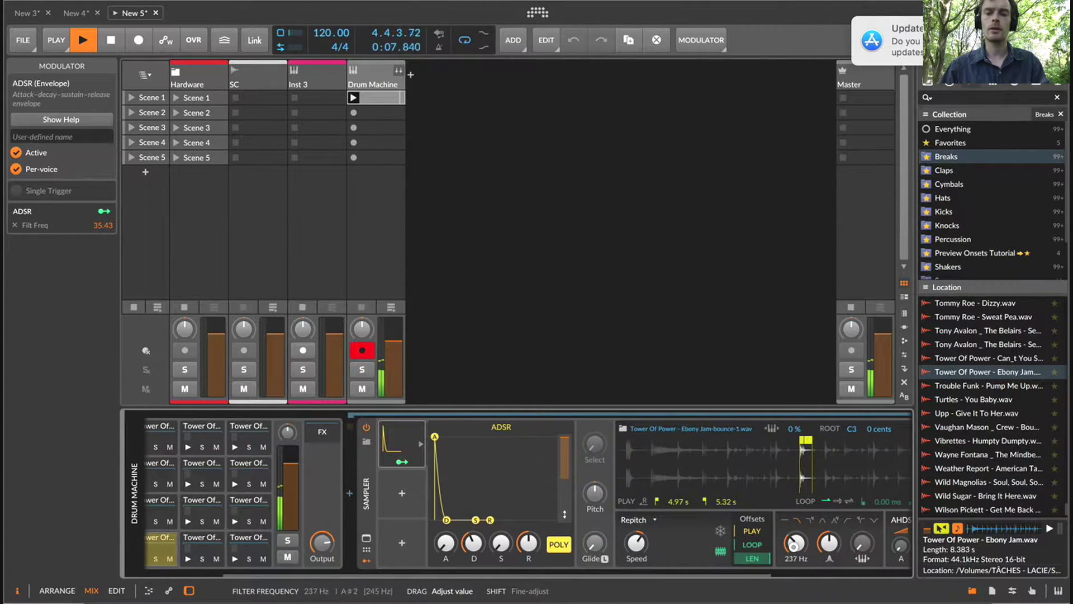
drag(794, 546, 794, 559)
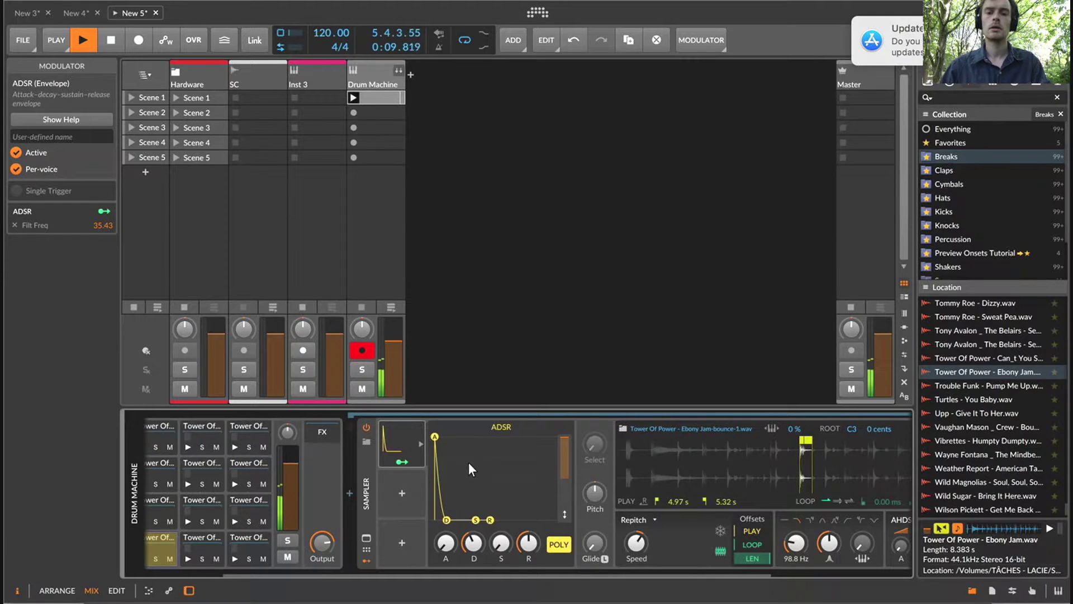
Compare the sound with the ADSR modulator deactivated and reactivated while the clip plays.
click(377, 454)
right_click(374, 423)
click(399, 431)
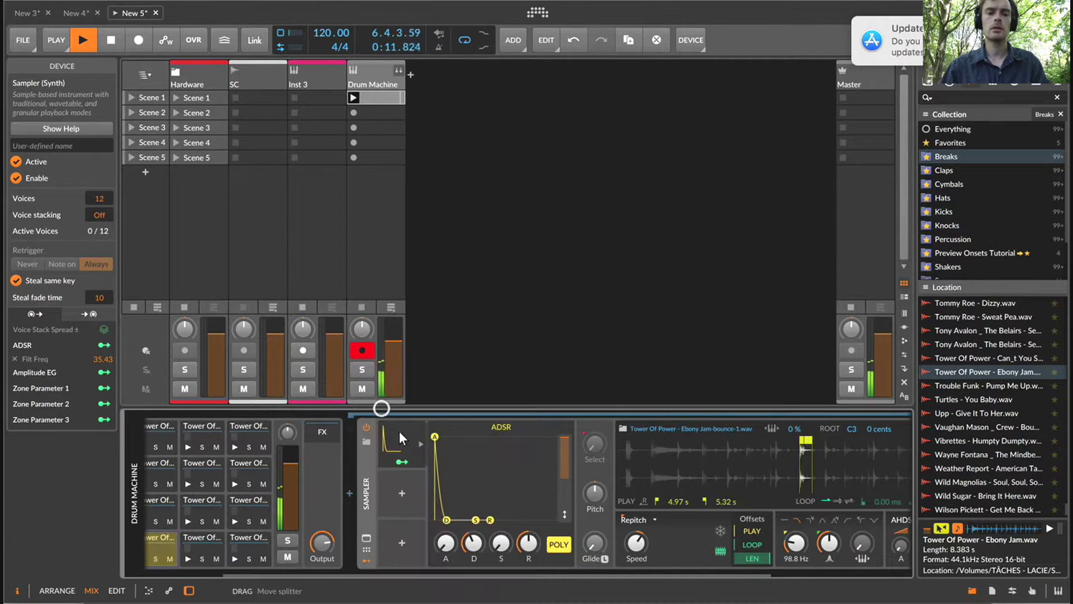
right_click(399, 431)
click(429, 456)
right_click(404, 438)
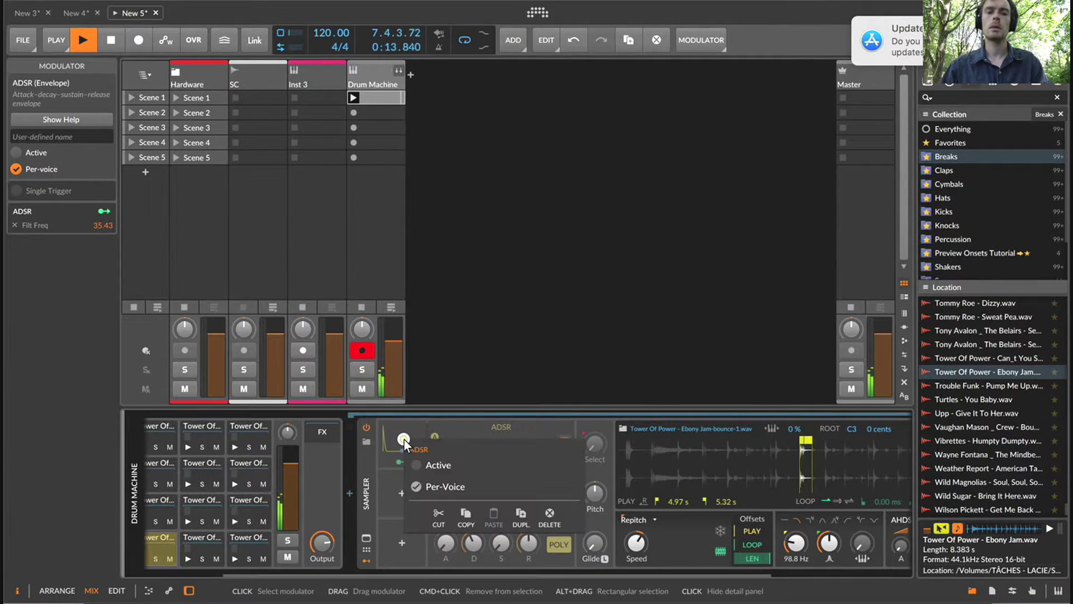
click(435, 464)
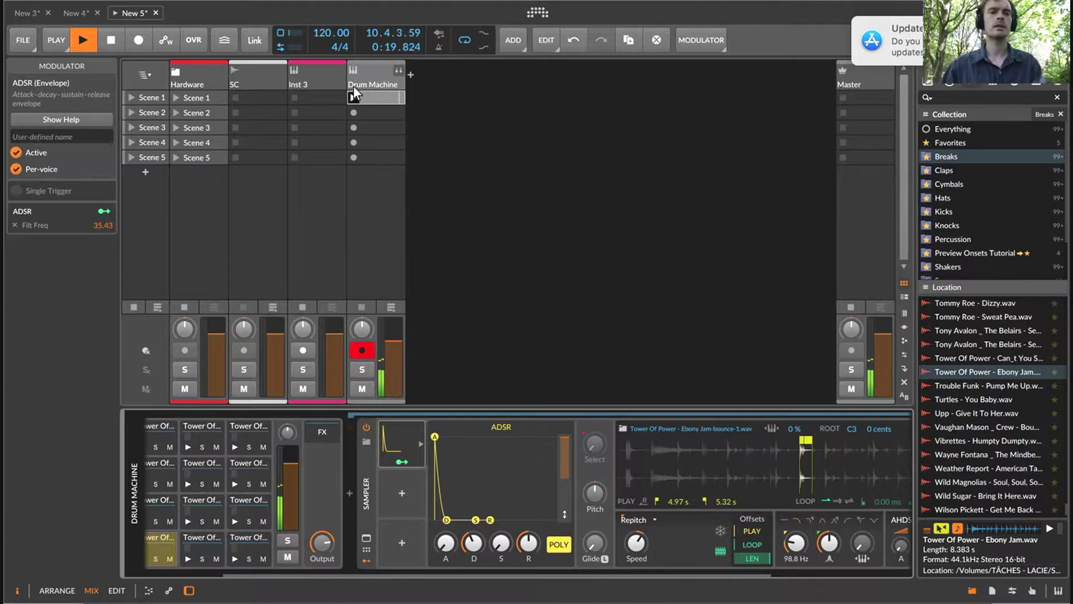
Stop playback, add an audio track and set its input to Drum Machine (POST).
key(space)
key(super+t)
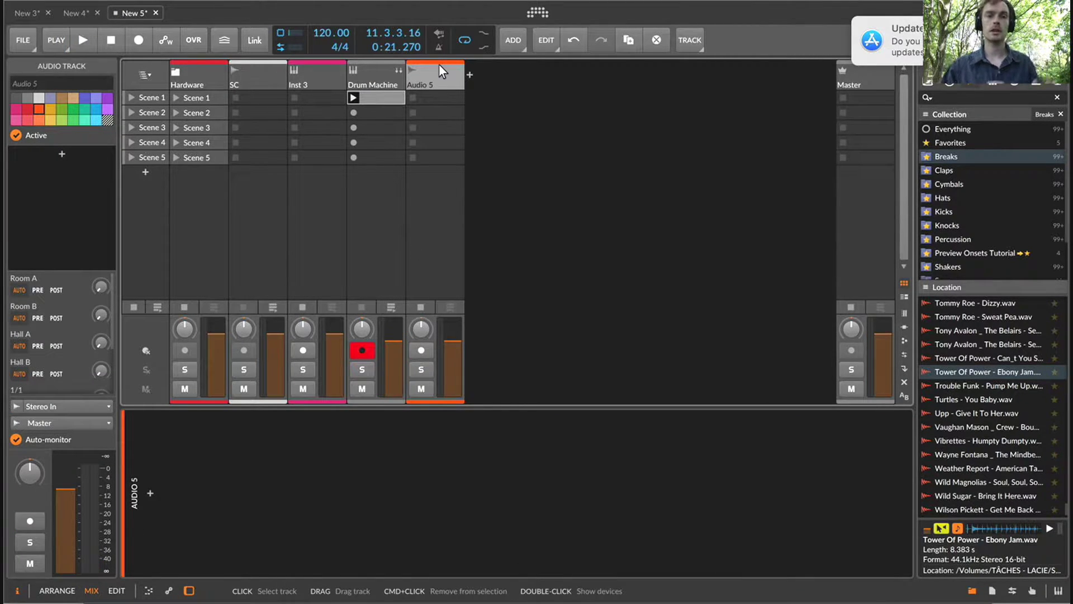
click(417, 349)
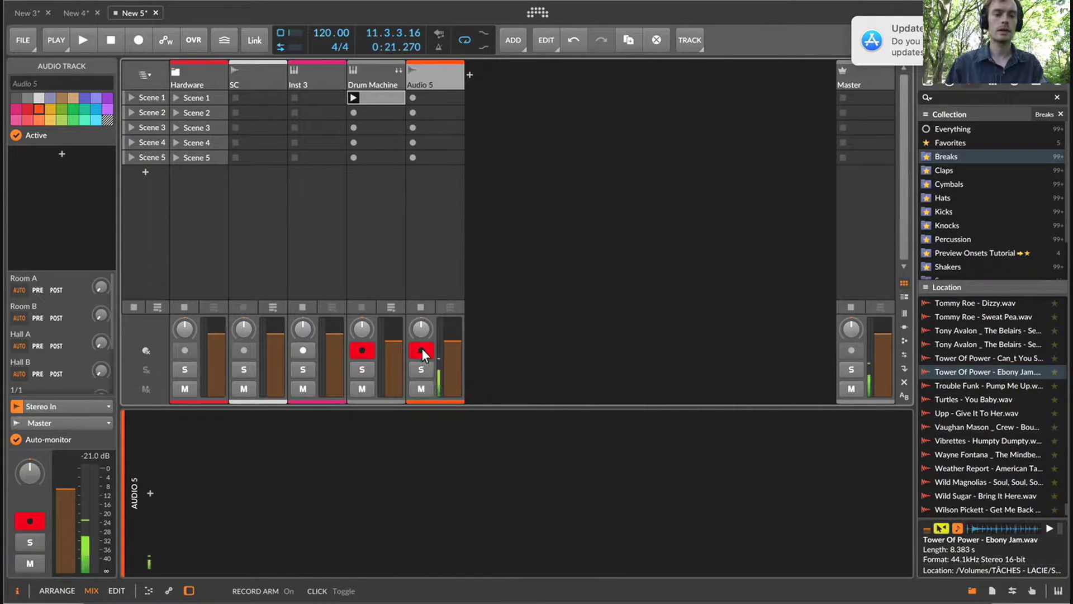
click(422, 350)
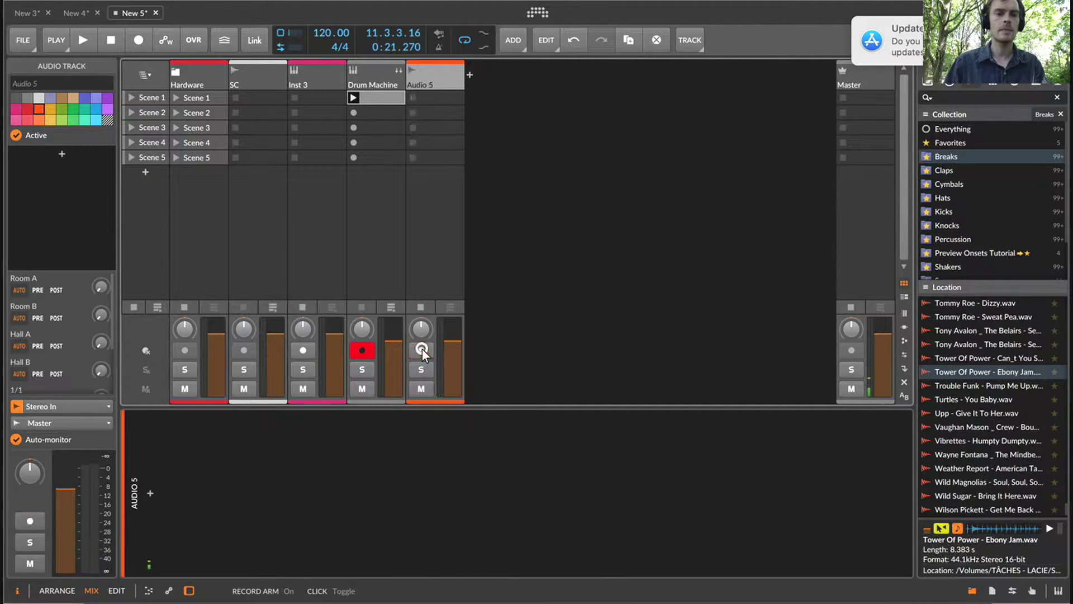
click(48, 404)
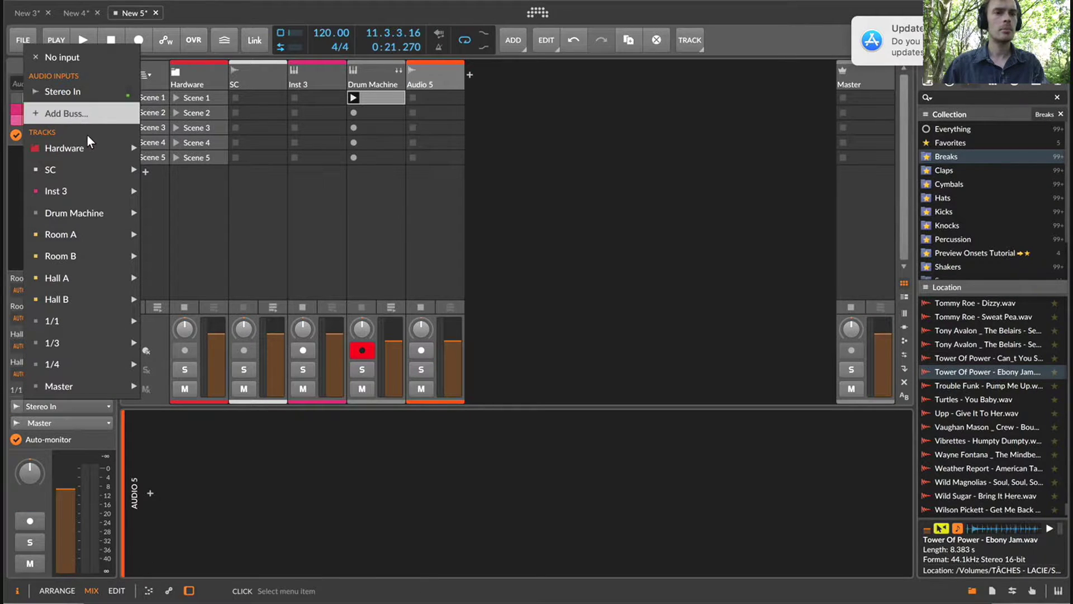
mouse_move(85, 212)
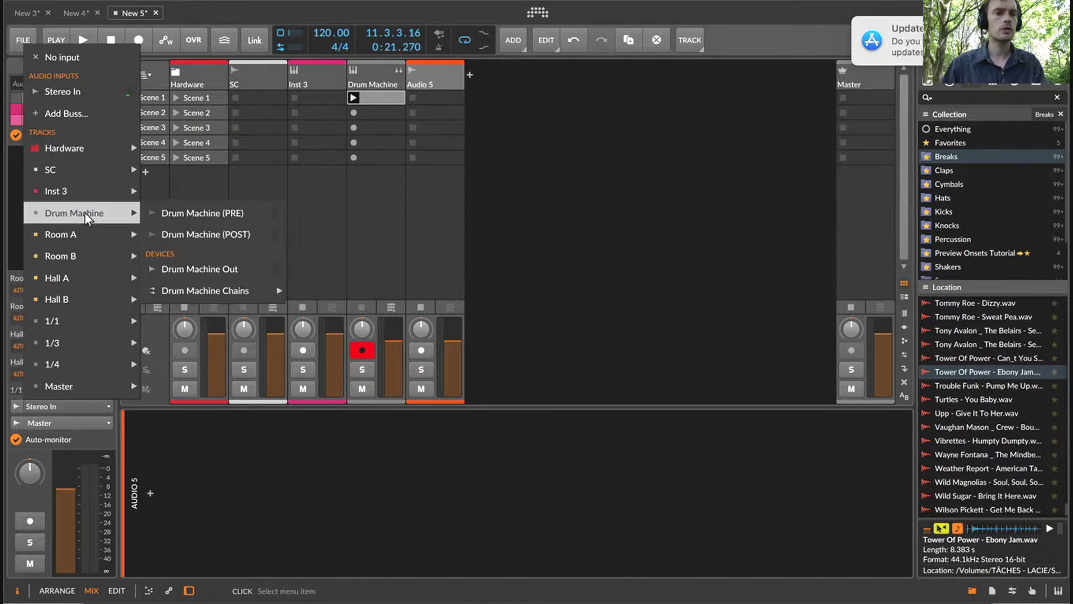
click(213, 235)
Arm only the new audio track and record about two bars of the drum loop into its Scene 1 slot.
click(421, 350)
click(363, 350)
click(414, 98)
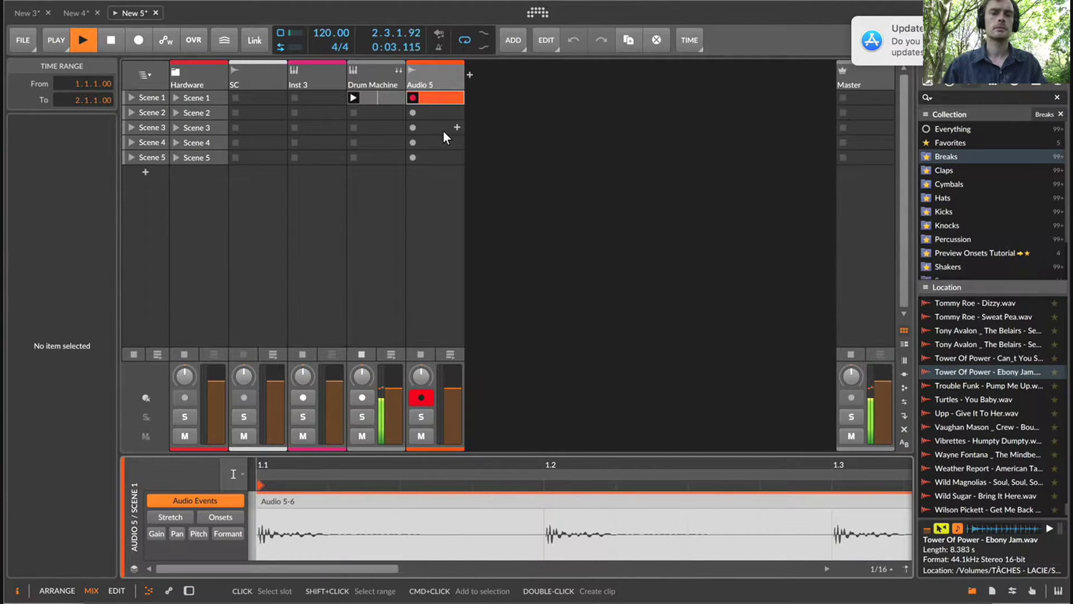
key(space)
Loop the recorded audio clip over two bars and delete the leftover audio after bar 3.
key(1)
drag(548, 462, 526, 461)
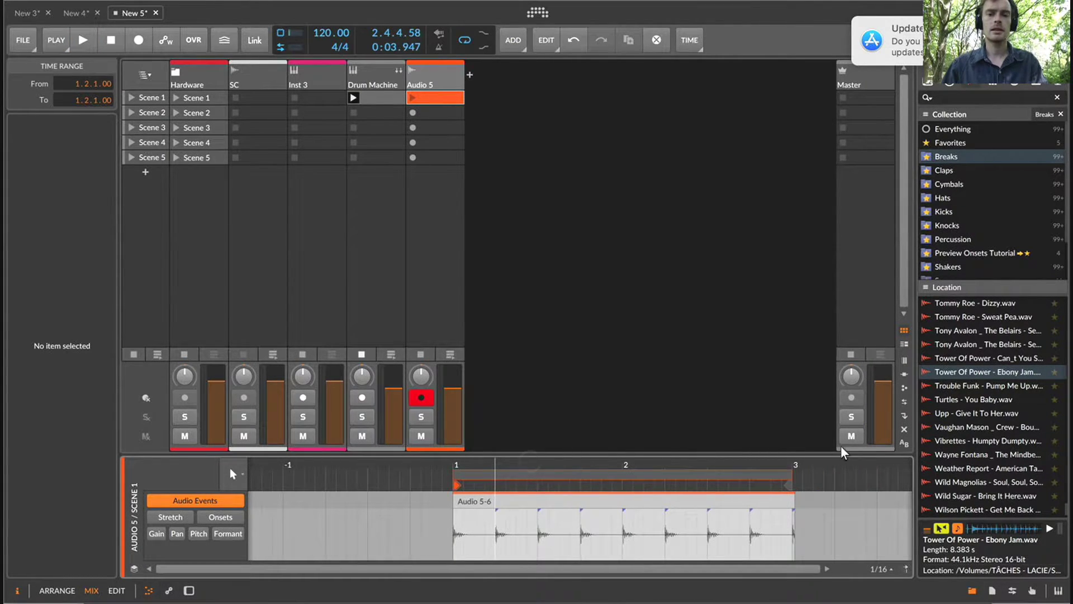
click(789, 476)
key(super+l)
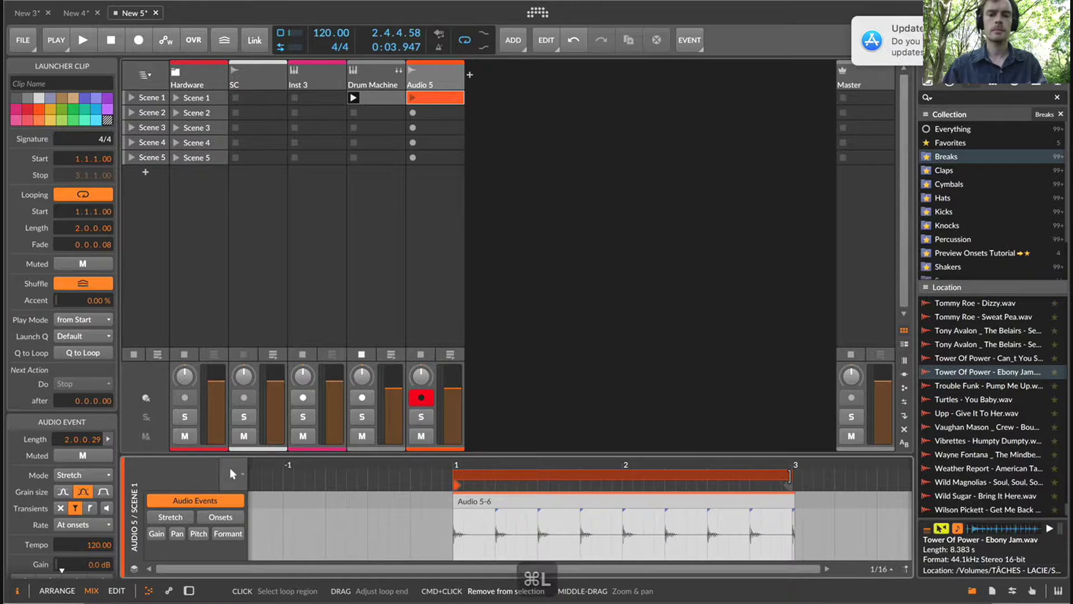
click(801, 541)
key(BackSpace)
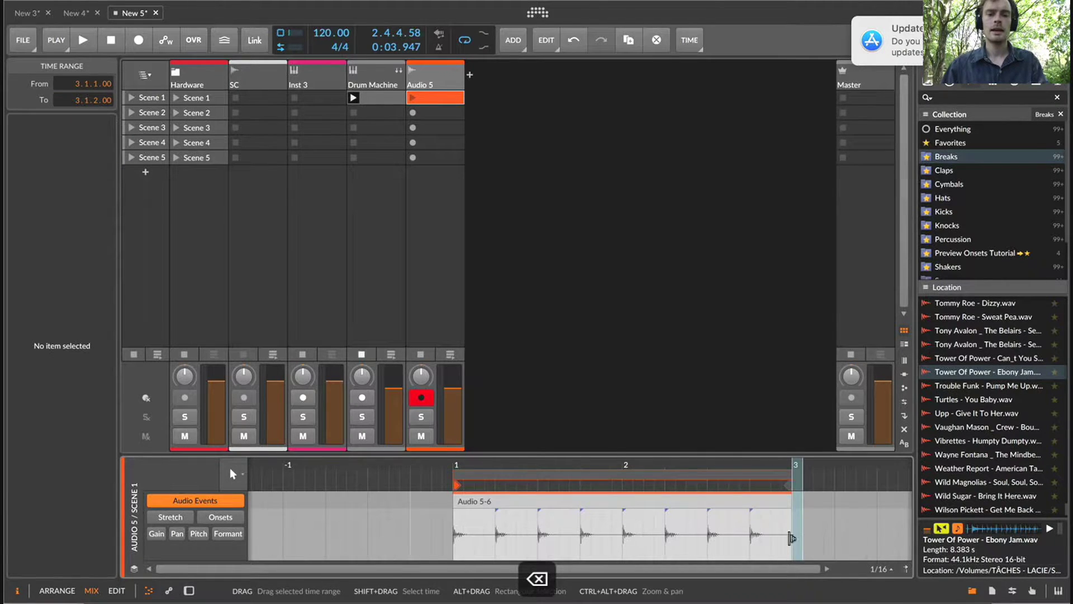
click(728, 503)
Rename the new audio track as Kick and select its Scene 1 clip.
double_click(439, 87)
text(Kick)
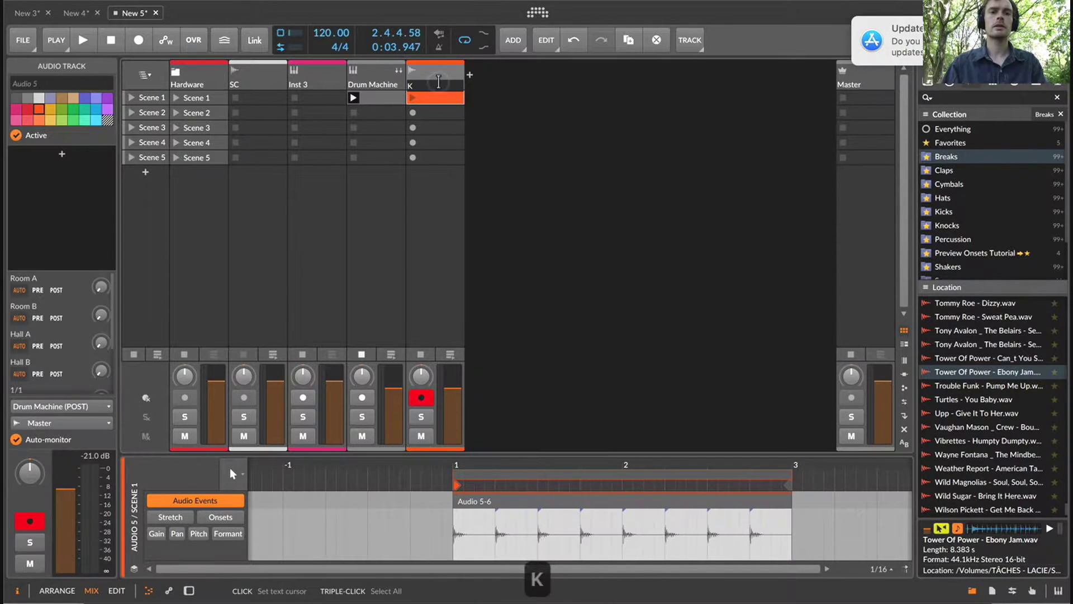
key(Return)
click(436, 98)
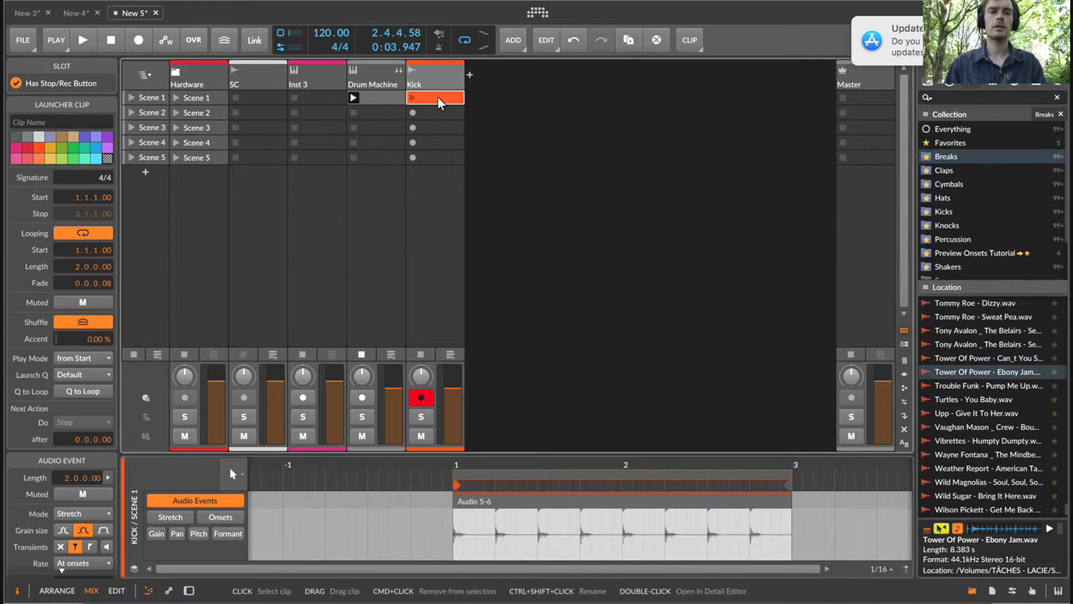
Delete the F2 notes from the Drum Machine track's Scene 1 clip.
click(359, 77)
drag(937, 374, 368, 98)
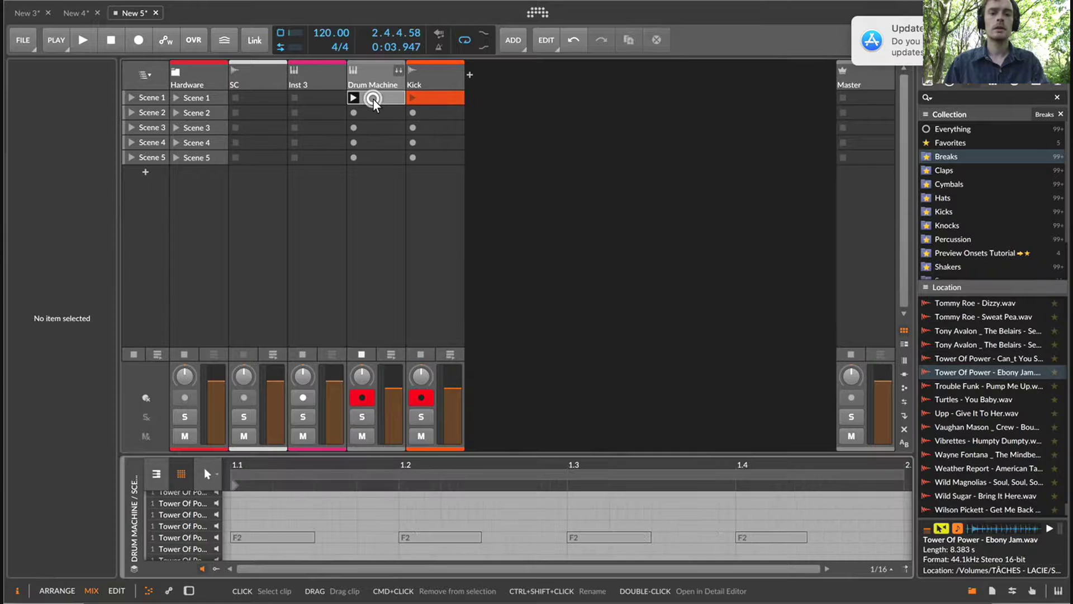
key(BackSpace)
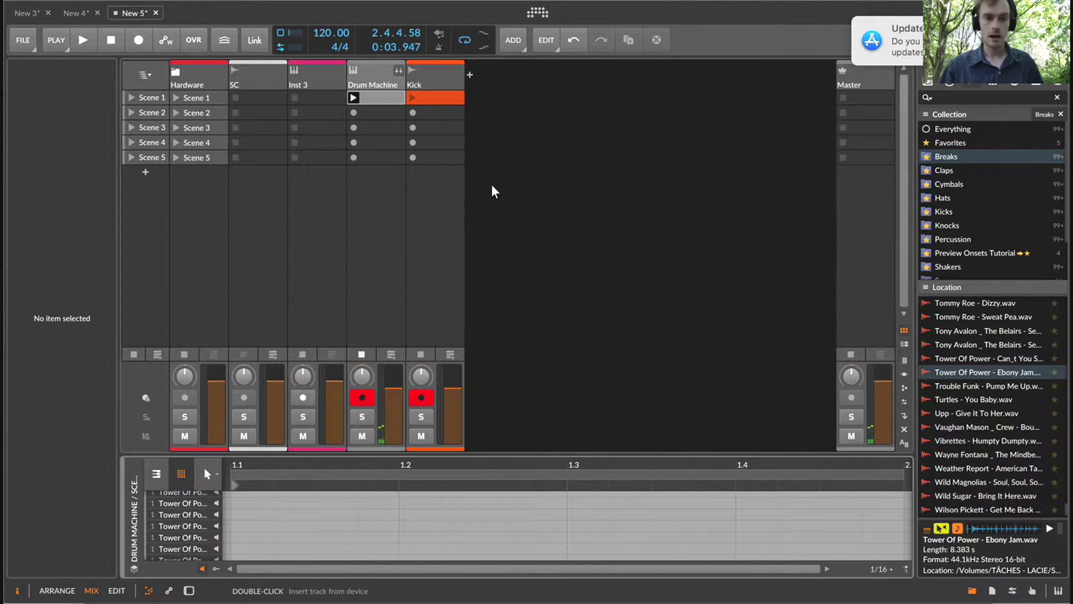
Select the third pad in the Drum Machine's lowest row and record four F#2 hits into the Scene 2 slot.
click(369, 78)
key(d)
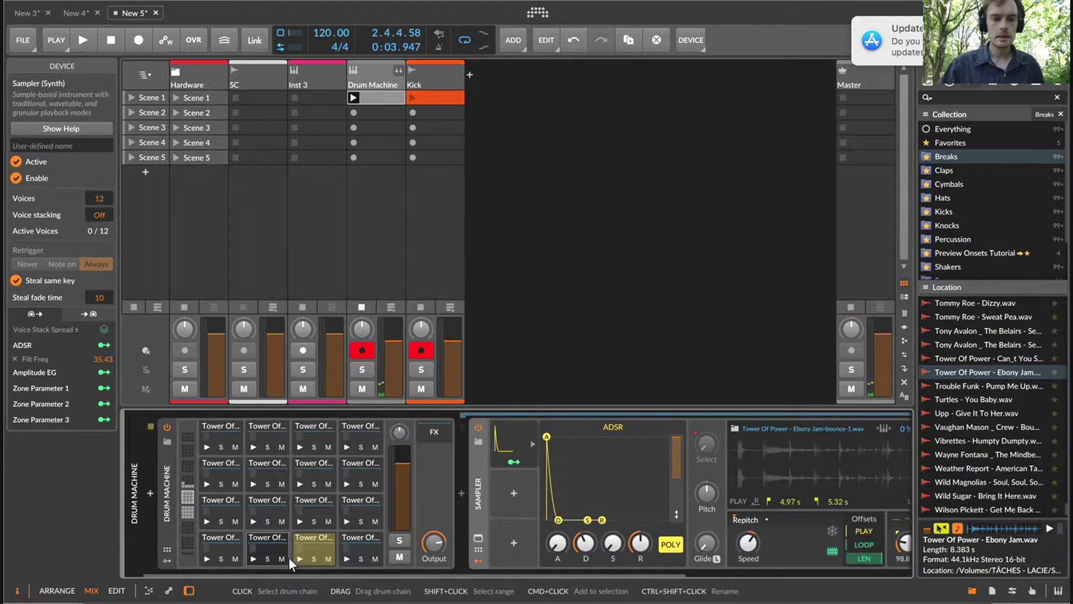
click(307, 538)
scroll(731, 470, down, 5)
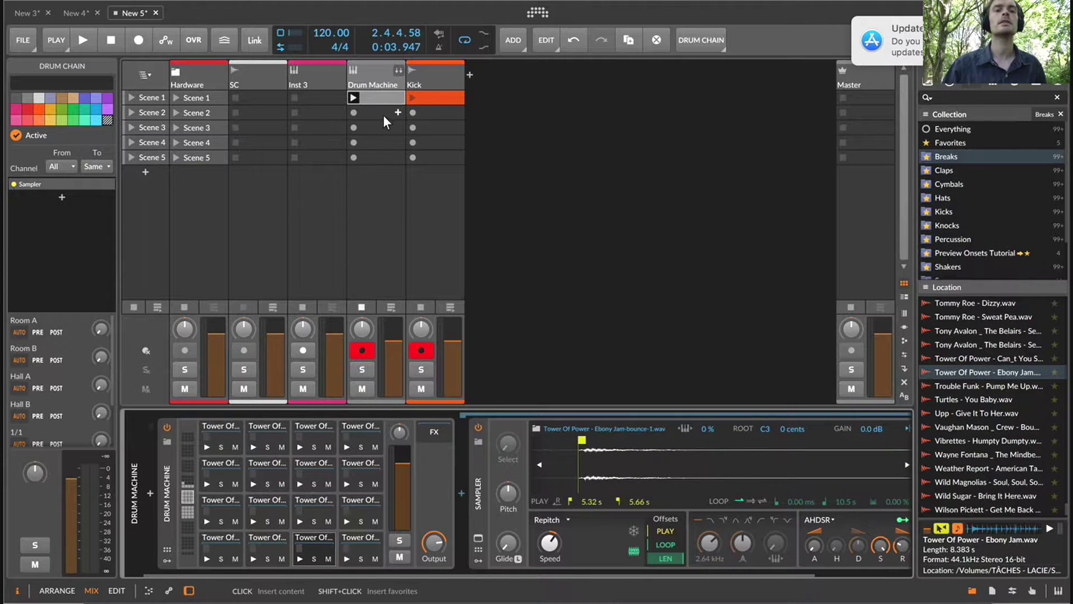
click(354, 113)
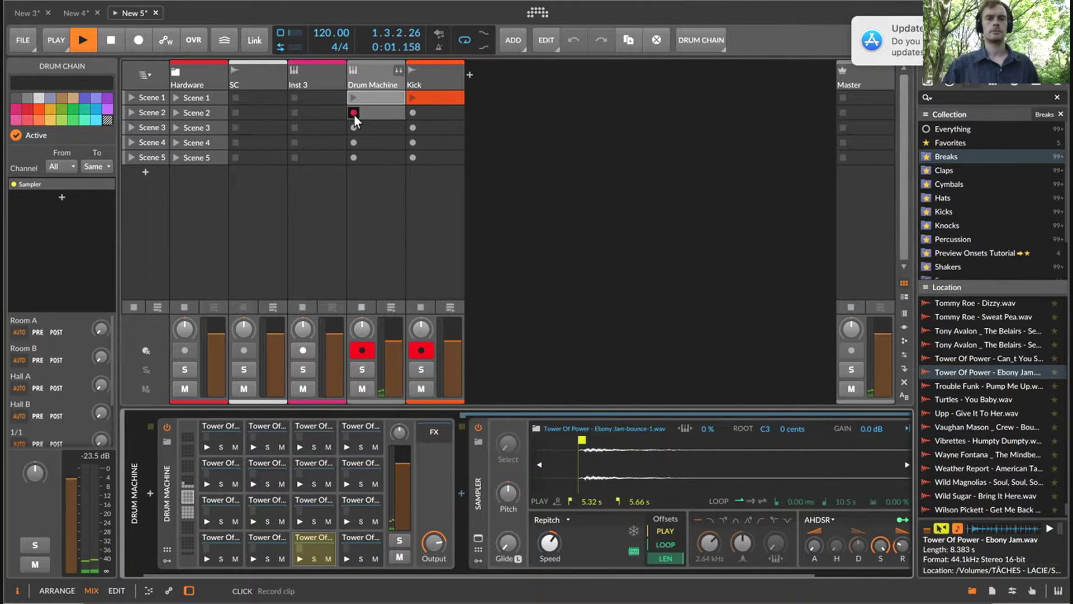
key(space)
Align the four F#2 notes to the offbeats and shorten the Scene 2 clip's loop to one bar.
double_click(384, 111)
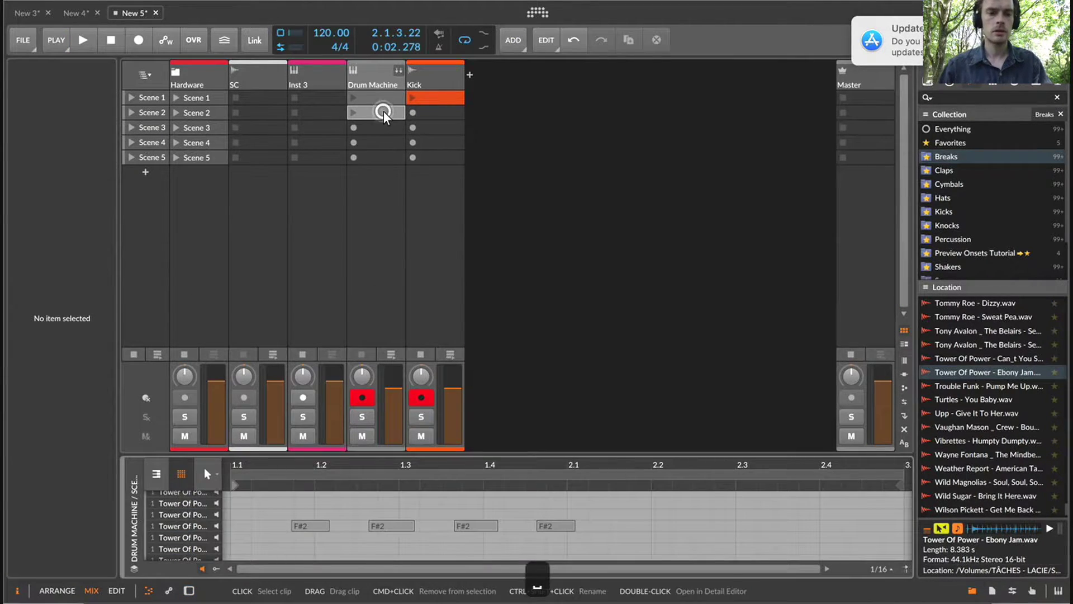
drag(307, 526, 288, 526)
click(376, 526)
drag(376, 526, 364, 526)
mouse_move(455, 525)
mouse_down()
mouse_move(504, 522)
mouse_move(456, 523)
mouse_up()
drag(559, 526, 541, 525)
drag(749, 466, 736, 464)
drag(836, 473, 603, 475)
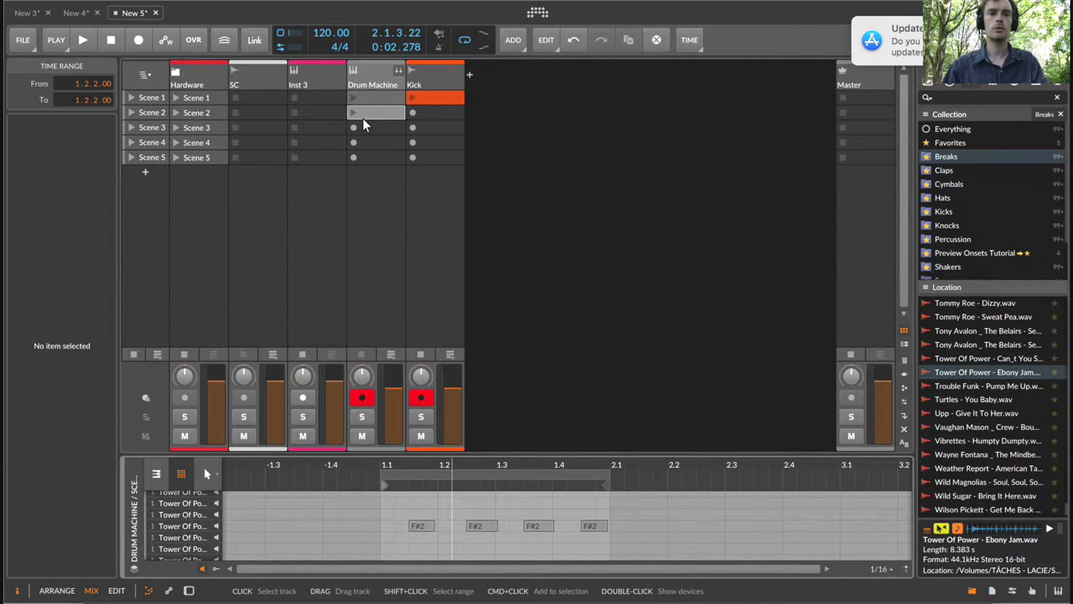
Play the Kick track's Scene 1 clip together with the Drum Machine's Scene 2 clip.
click(376, 113)
click(349, 83)
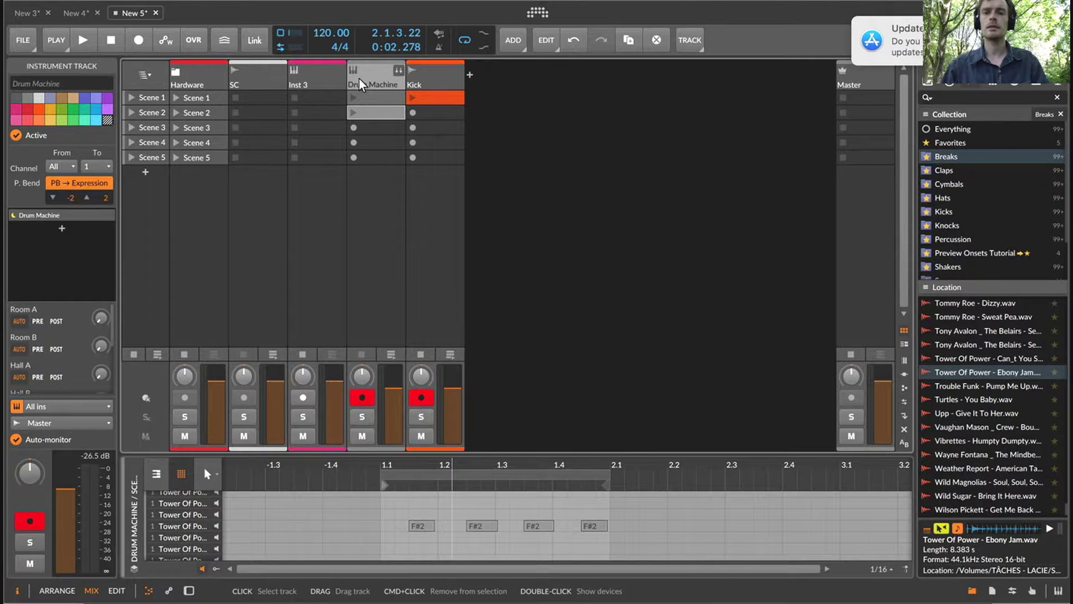
double_click(361, 76)
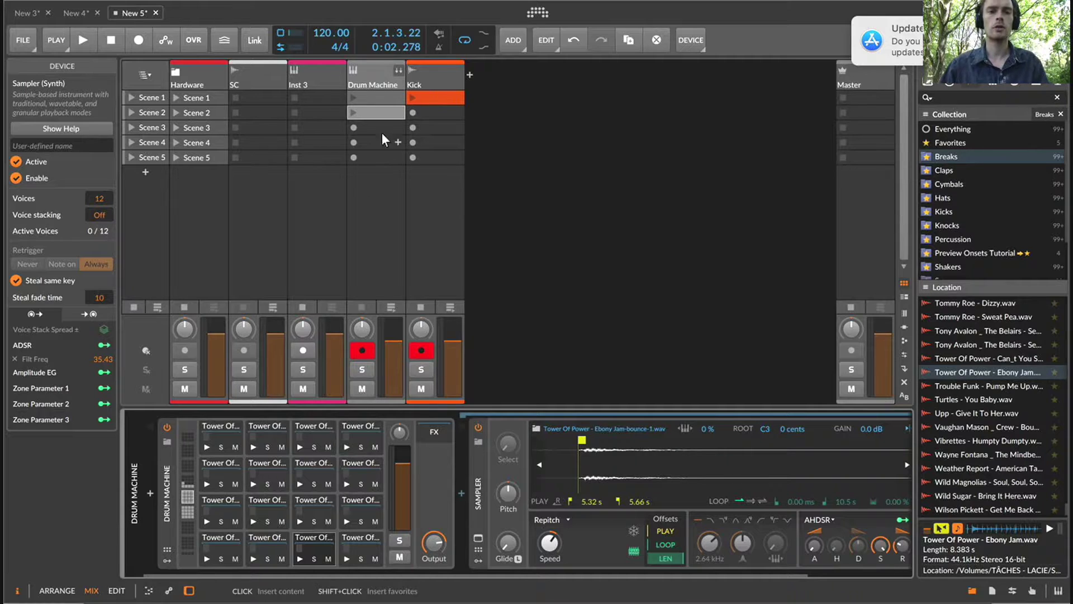
click(427, 72)
click(411, 97)
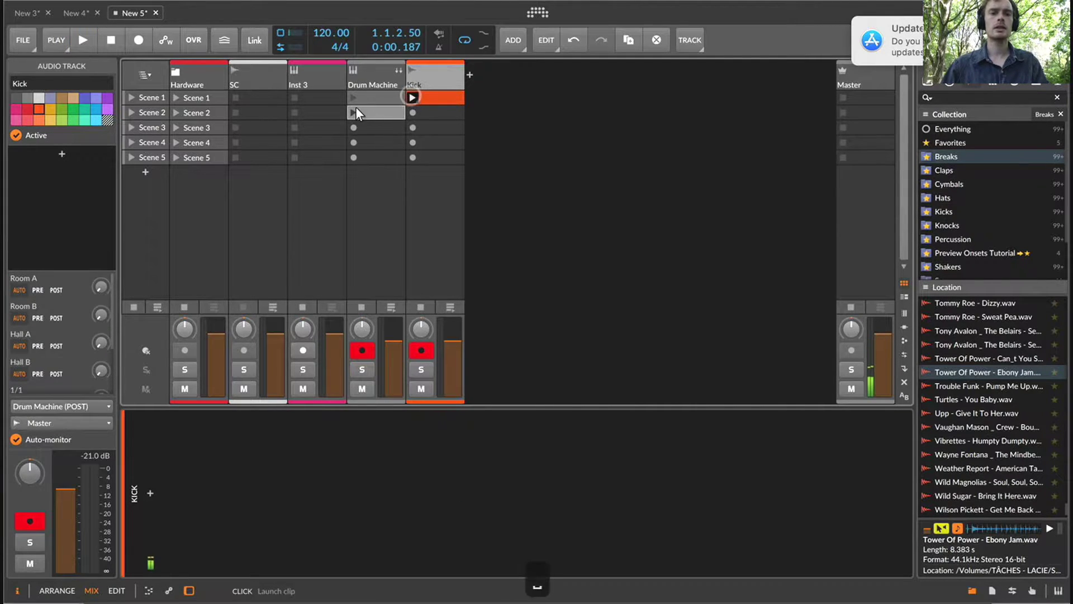
click(353, 112)
Select the F#2 slice's pad and pull its Sampler play end in to 5.65 s.
click(395, 113)
click(371, 80)
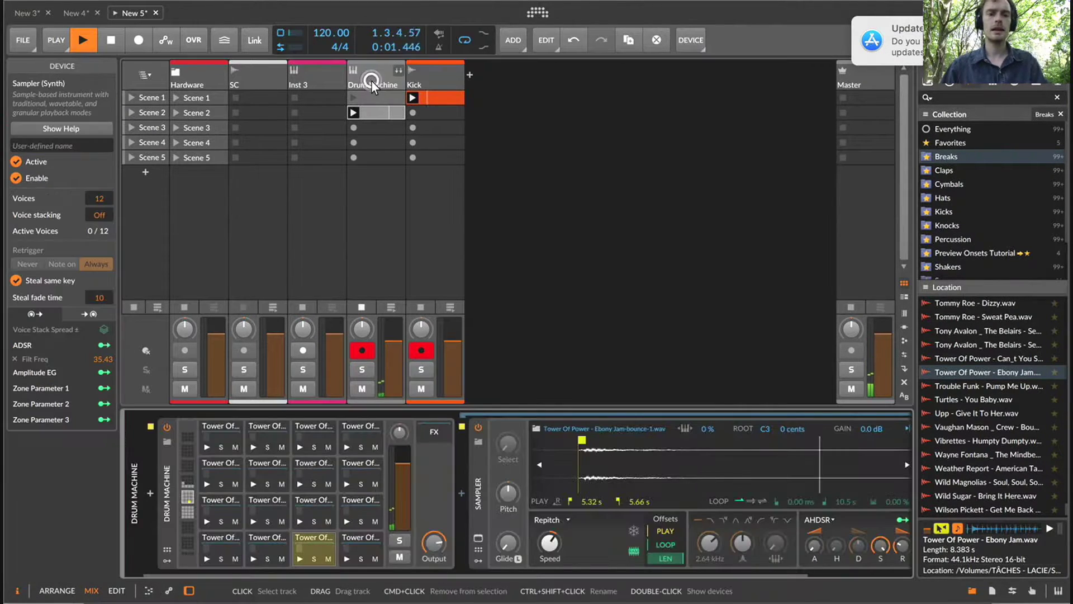
click(311, 535)
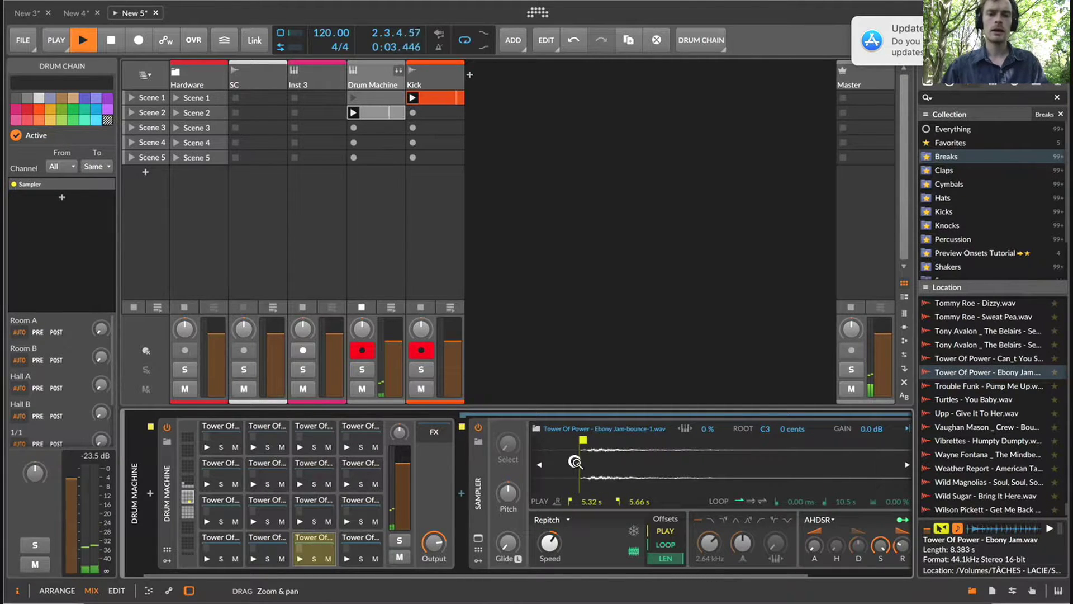
click(586, 441)
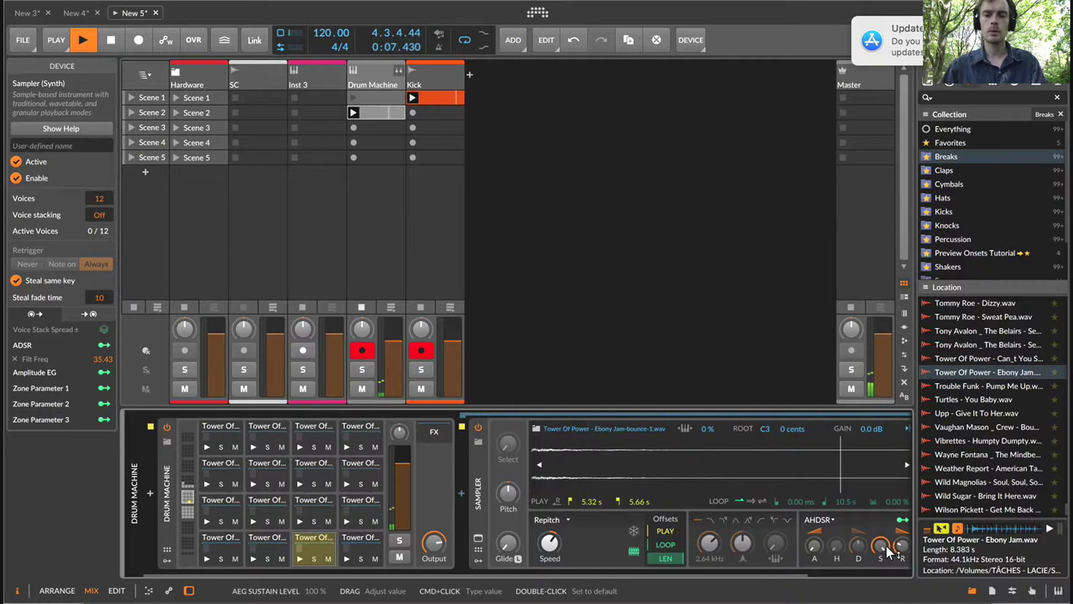
drag(777, 485, 829, 468)
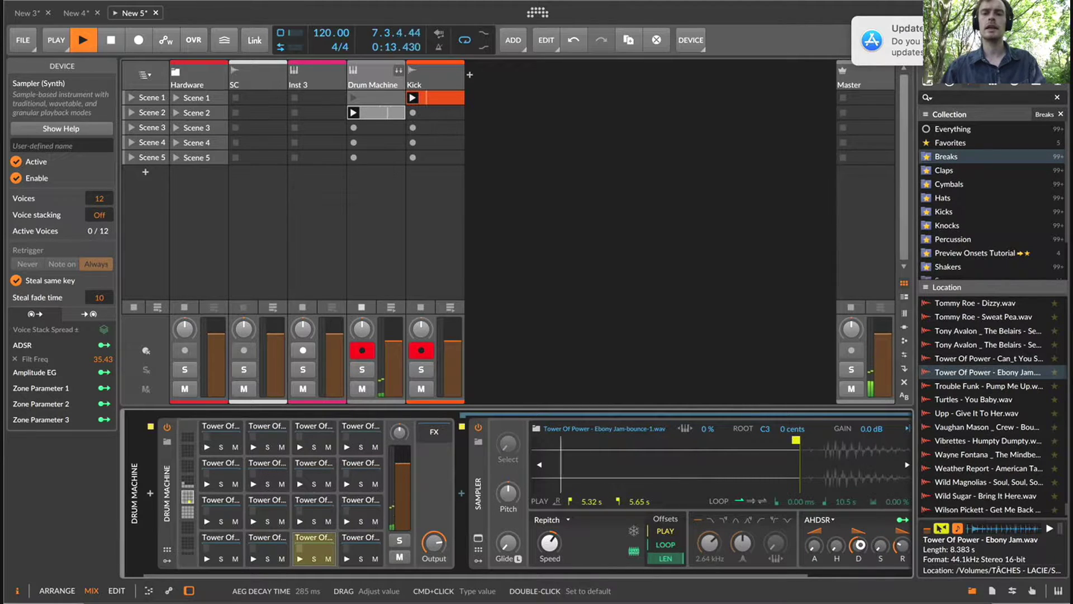
Shorten the F#2 slice's amplitude envelope decay to about 188 ms and set its sample gain to +5 dB.
mouse_move(861, 543)
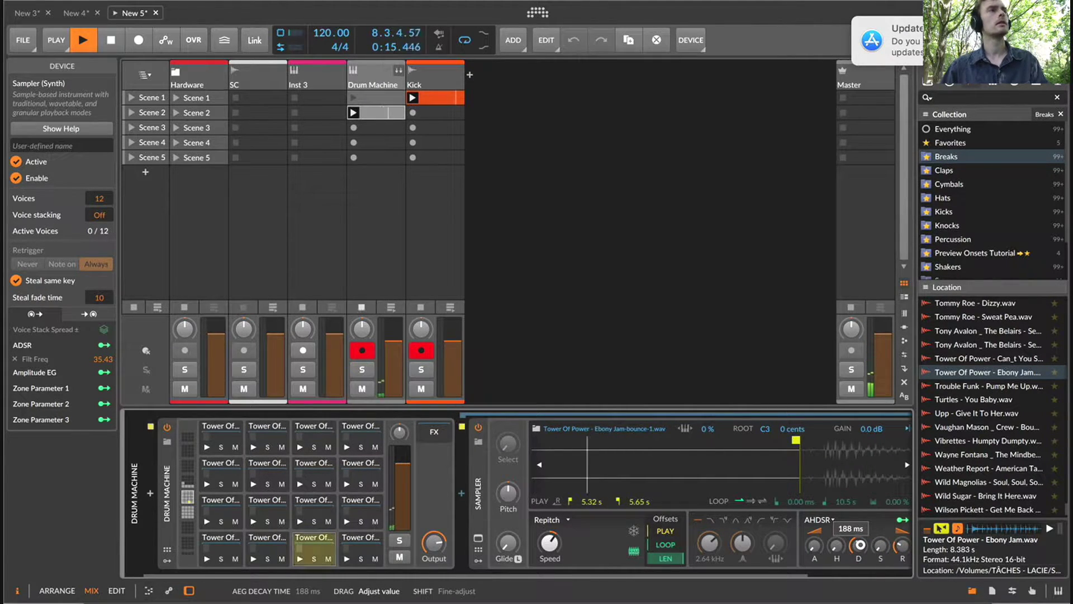
drag(861, 544, 861, 547)
scroll(686, 495, right, 3)
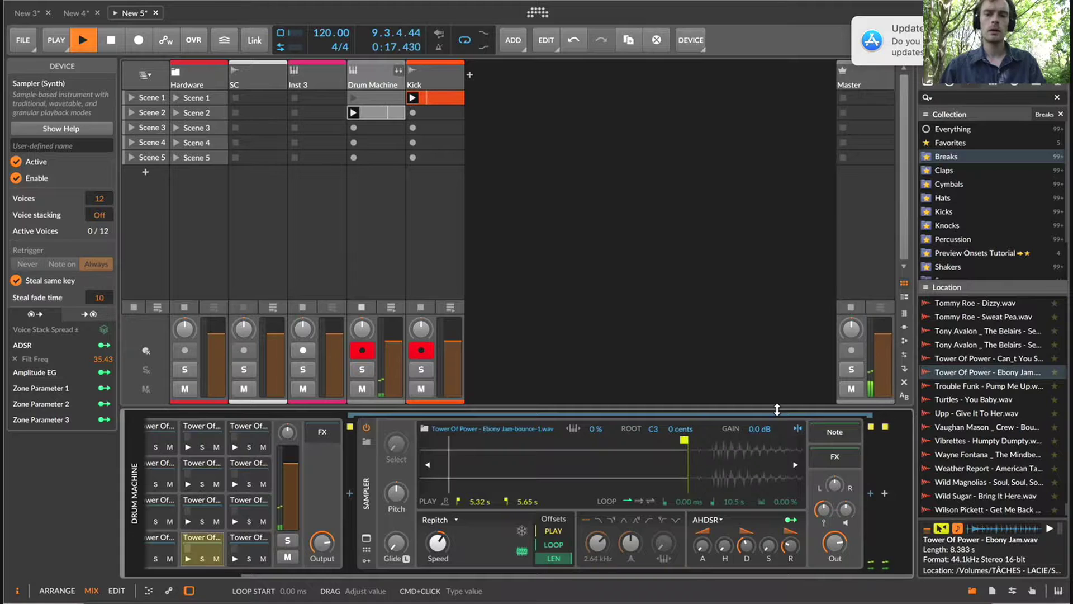
super+click(760, 429)
text(5)
key(Return)
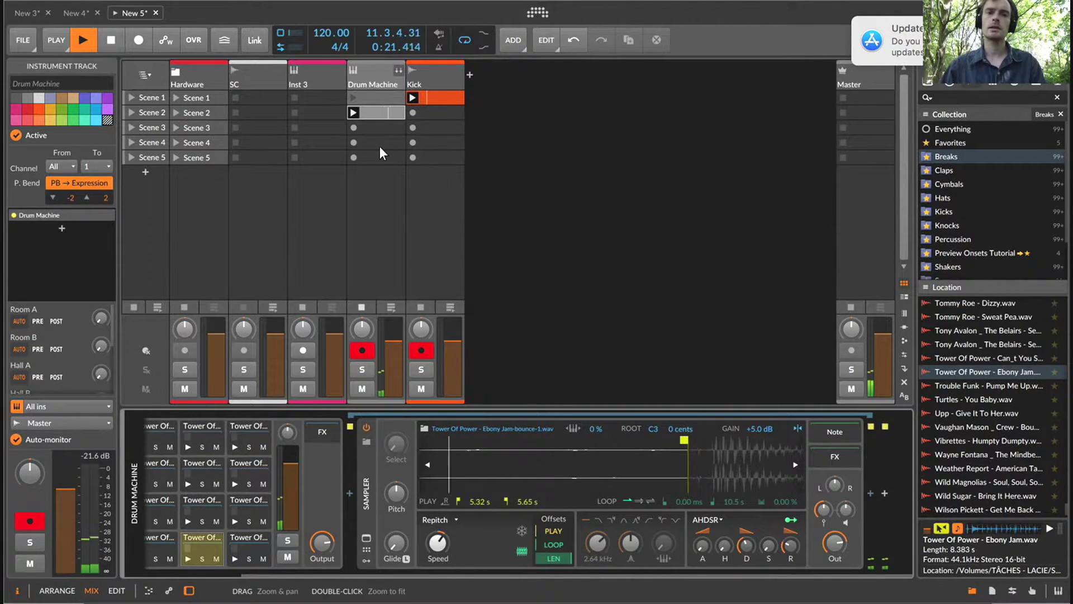
Duplicate the four F#2 notes of the Drum Machine's Scene 2 clip into the second bar and extend the loop to two bars.
double_click(376, 114)
key(v)
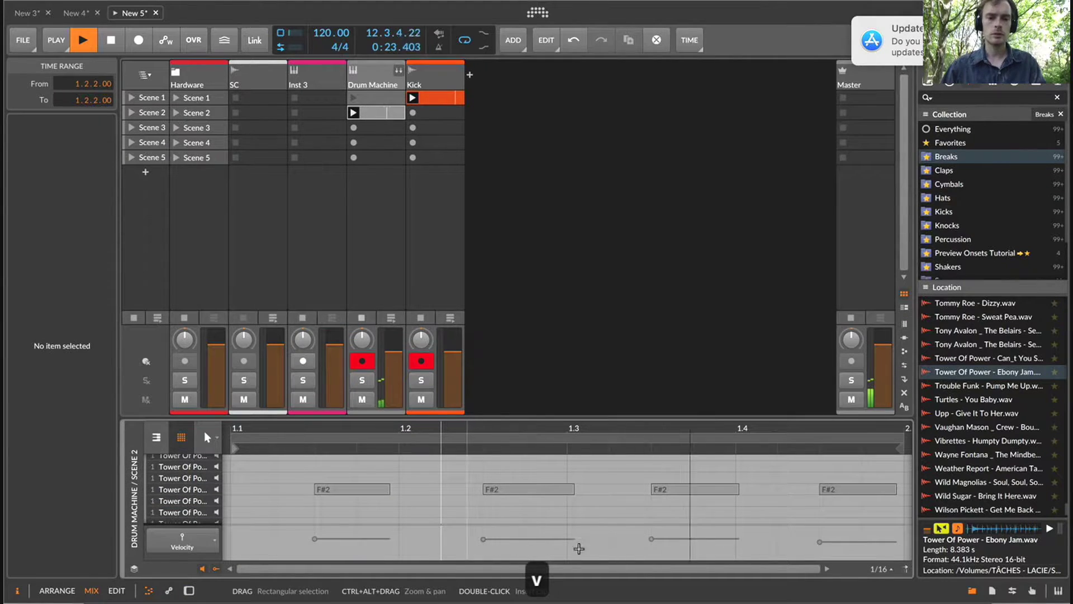
drag(525, 440, 592, 455)
key(super+a)
drag(453, 490, 675, 491)
key(super+z)
drag(451, 491, 687, 489)
click(682, 490)
drag(639, 439, 866, 442)
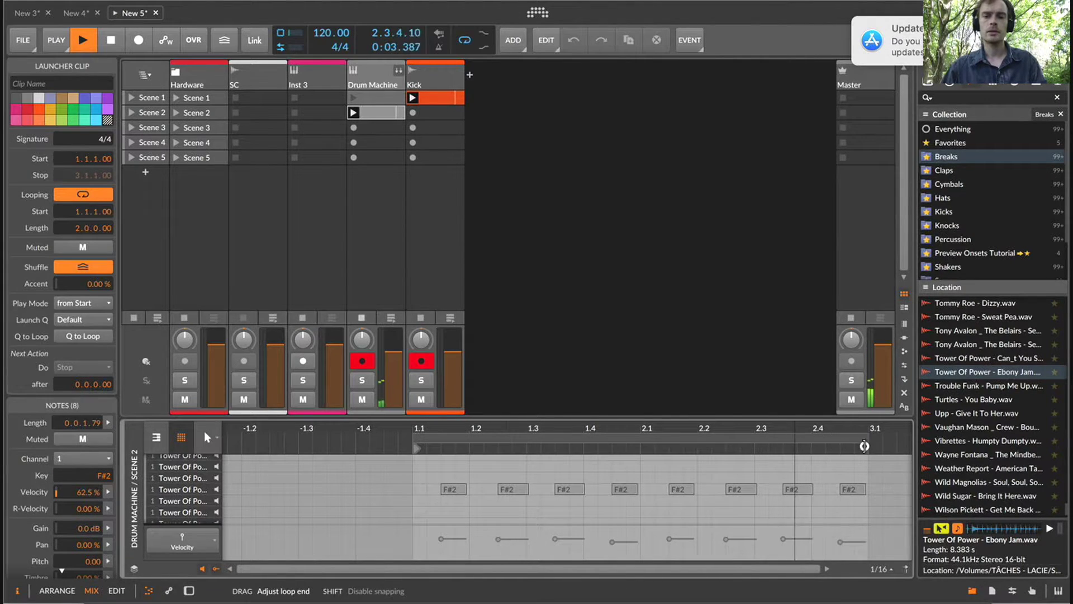
Vary the velocities of all eight F#2 notes, setting the fourth to 59.8% and the last to 72.2%.
click(815, 462)
key(super+a)
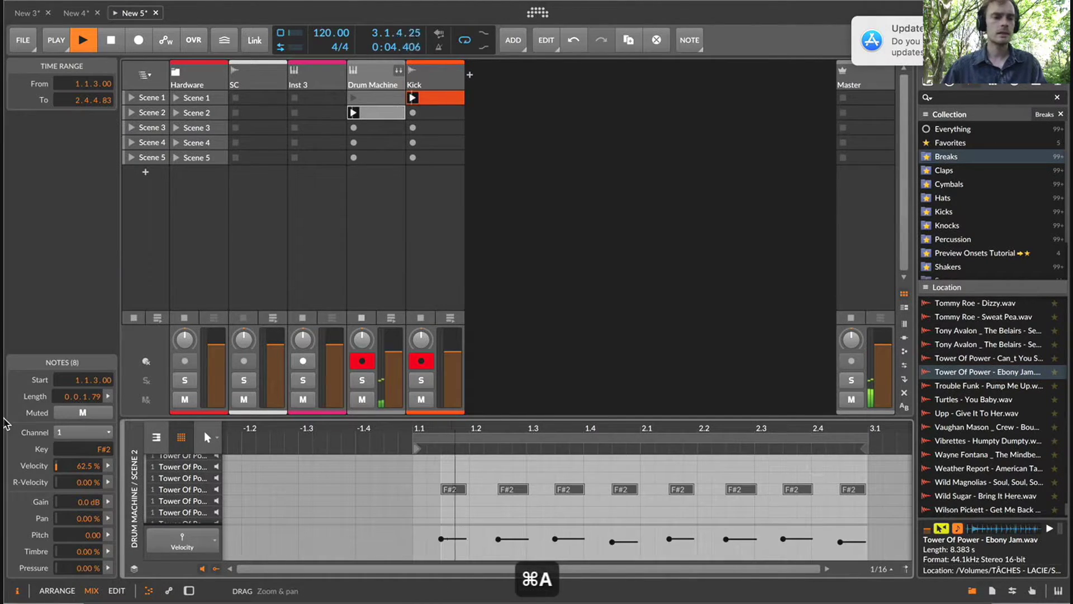
click(107, 466)
drag(302, 536, 303, 537)
click(616, 534)
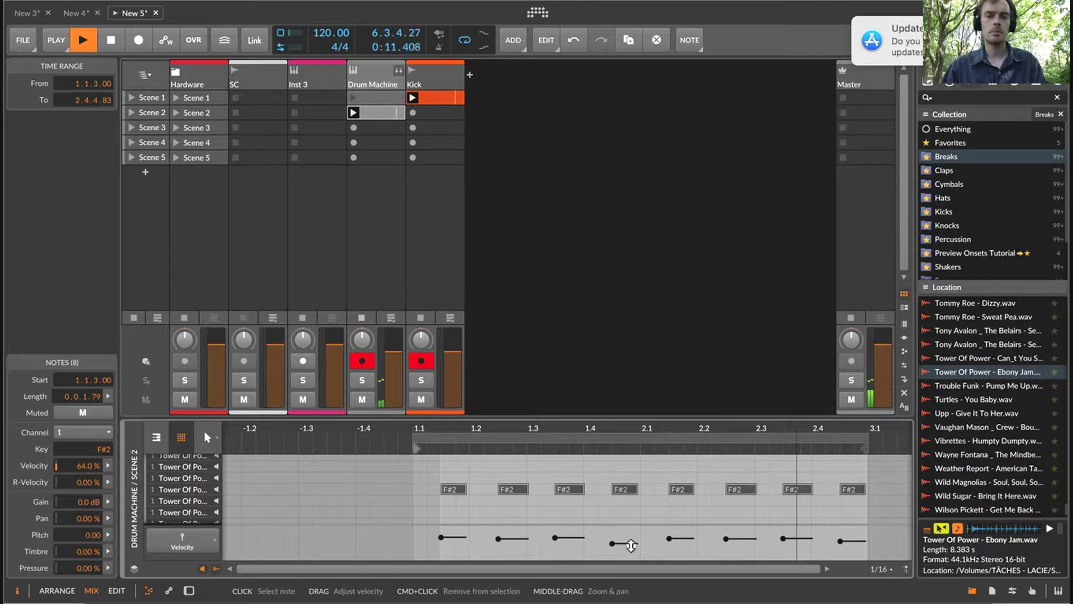
click(618, 541)
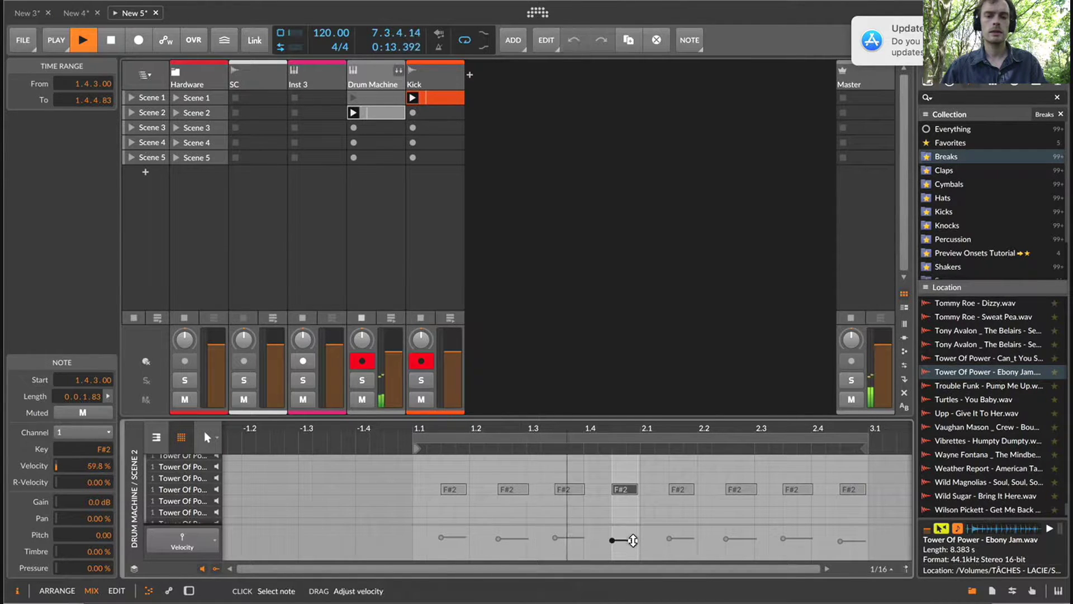
click(844, 539)
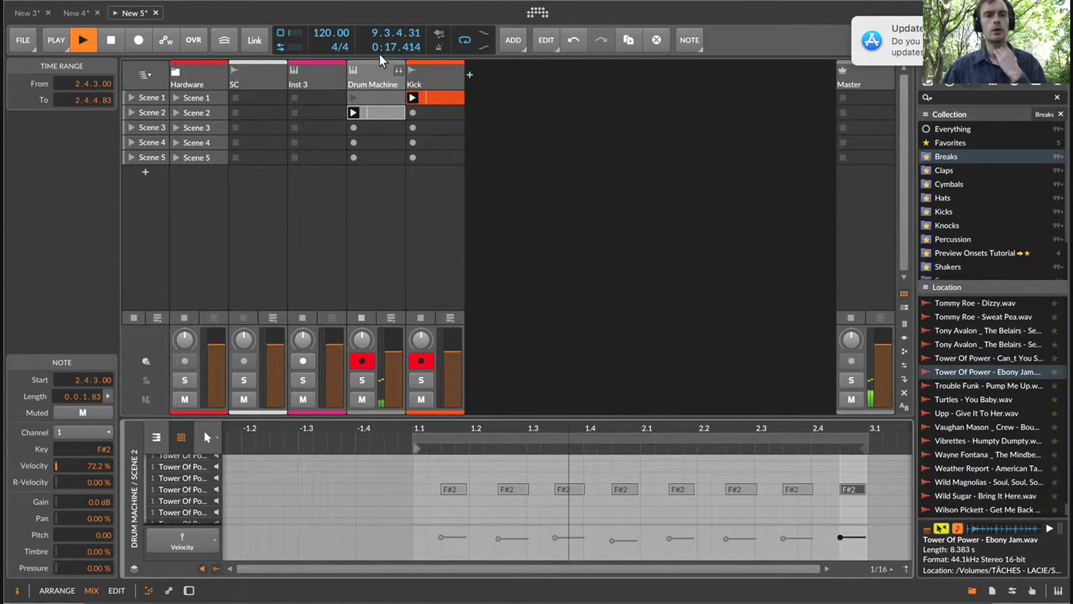
Try a band-pass filter at 804 Hz on the F#2 slice's Sampler and return the filter to bypass.
click(370, 85)
double_click(370, 85)
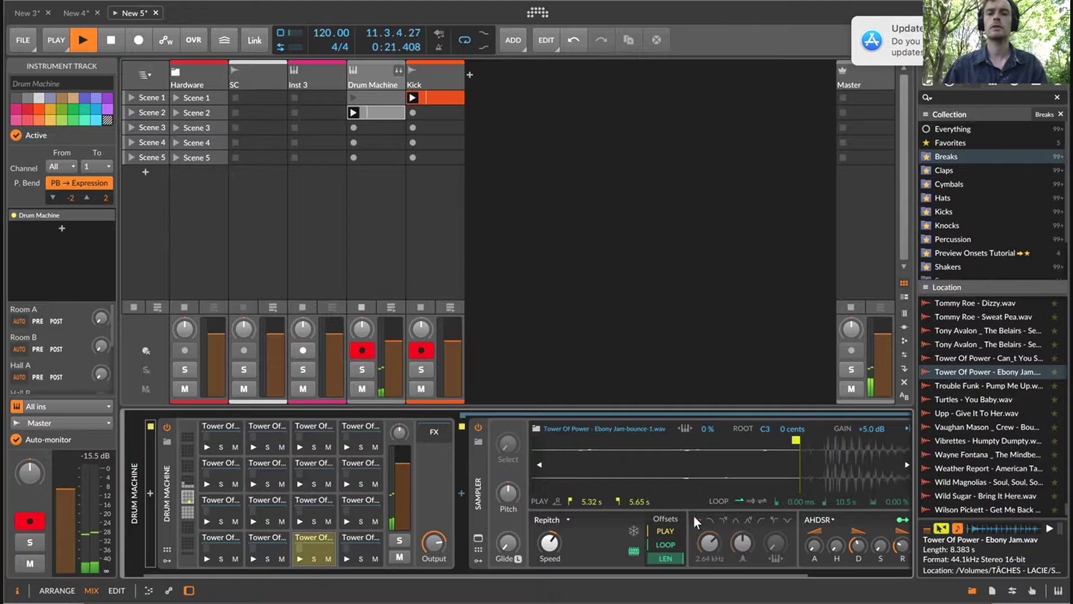
click(761, 524)
drag(708, 542, 708, 530)
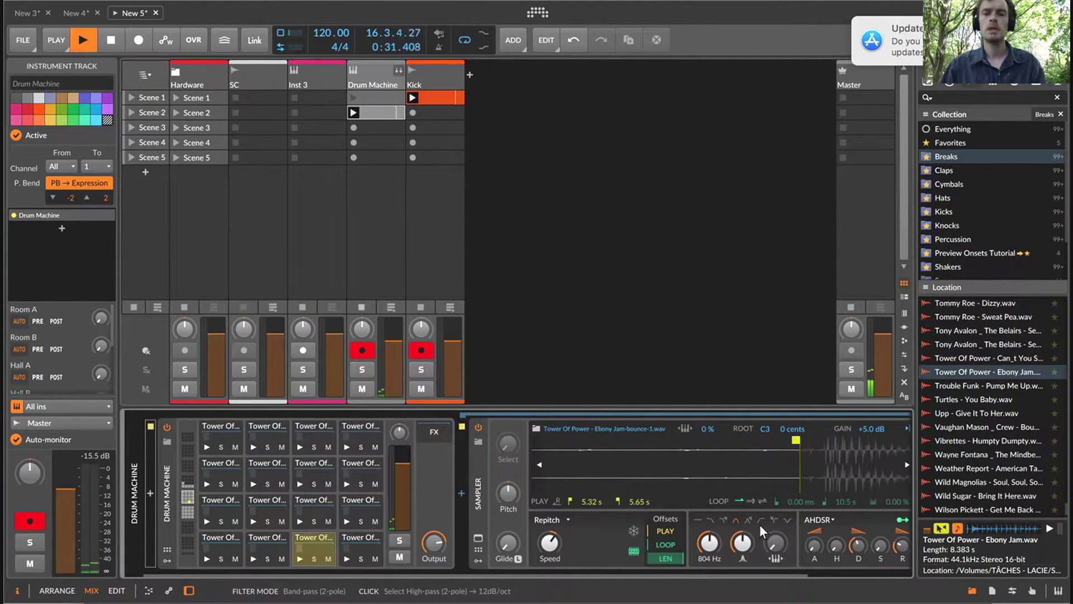
click(698, 520)
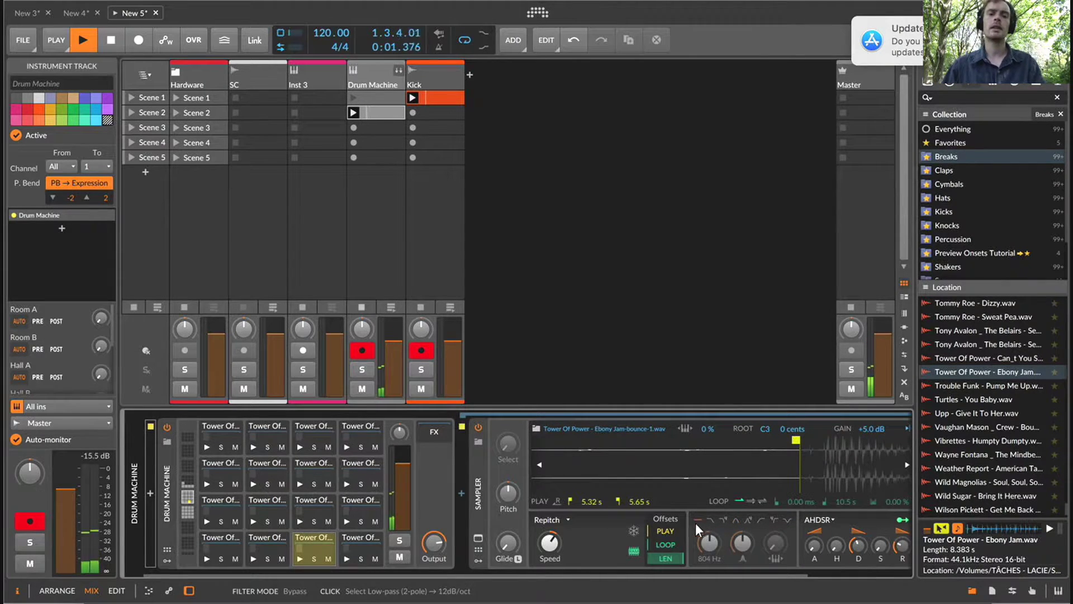
Duplicate the Kick track, delete the duplicate's Scene 1 clip, and arm the duplicate for recording.
click(448, 76)
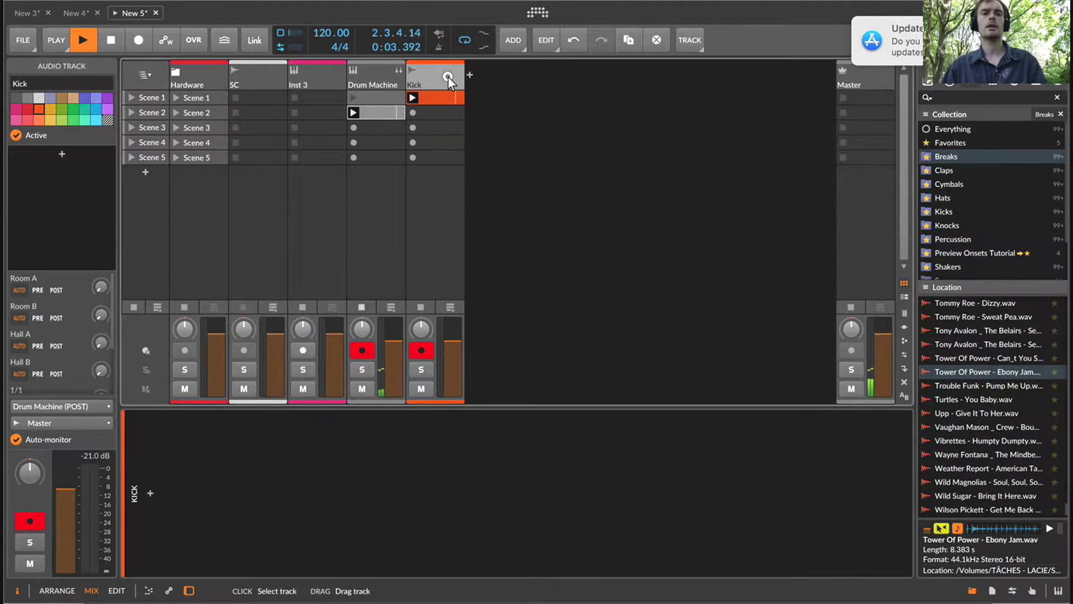
key(super+d)
click(488, 98)
key(BackSpace)
click(477, 349)
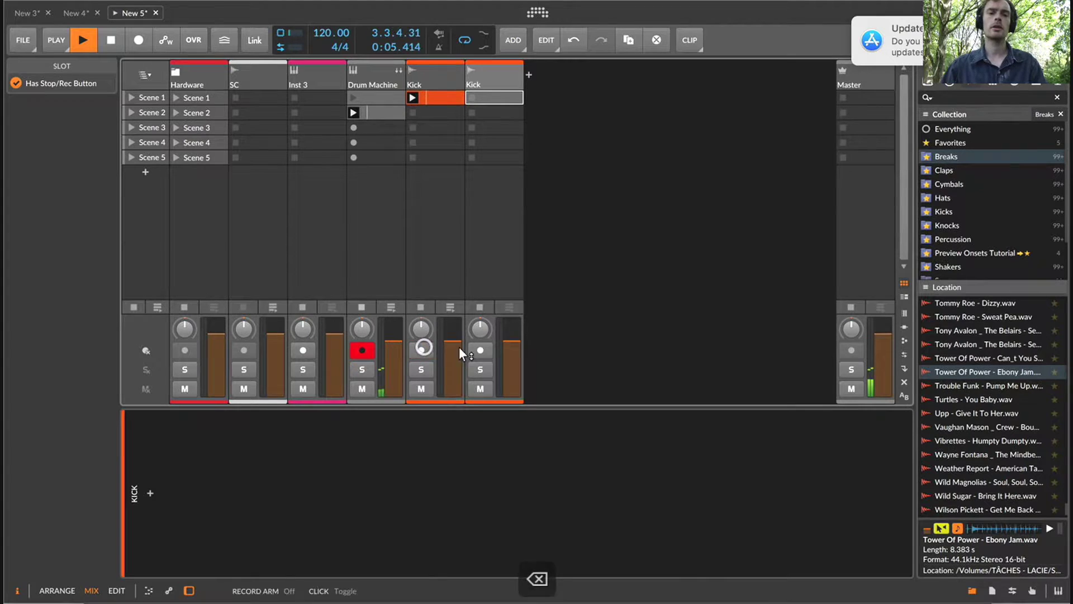
Record four bars of the hat pattern into the duplicate track's Scene 1 slot and loop the recorded clip.
key(space)
click(472, 98)
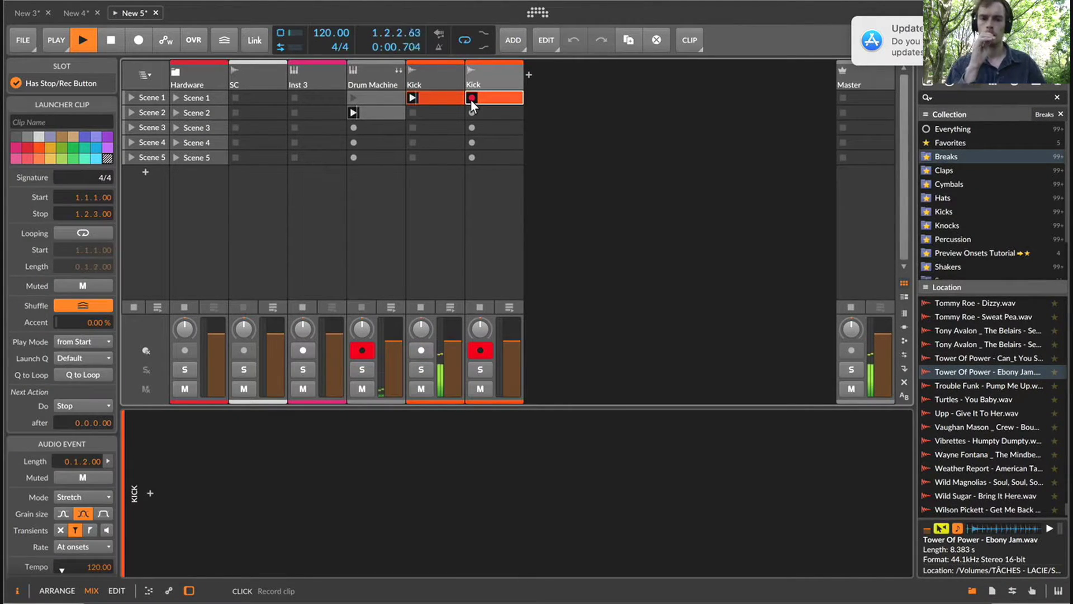
double_click(511, 102)
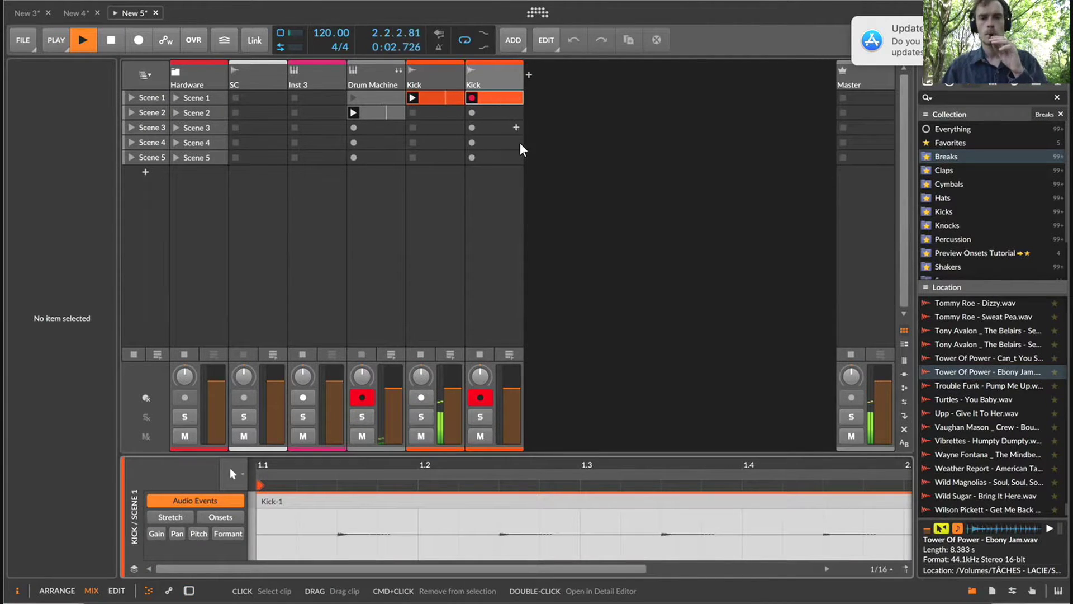
drag(575, 472, 568, 469)
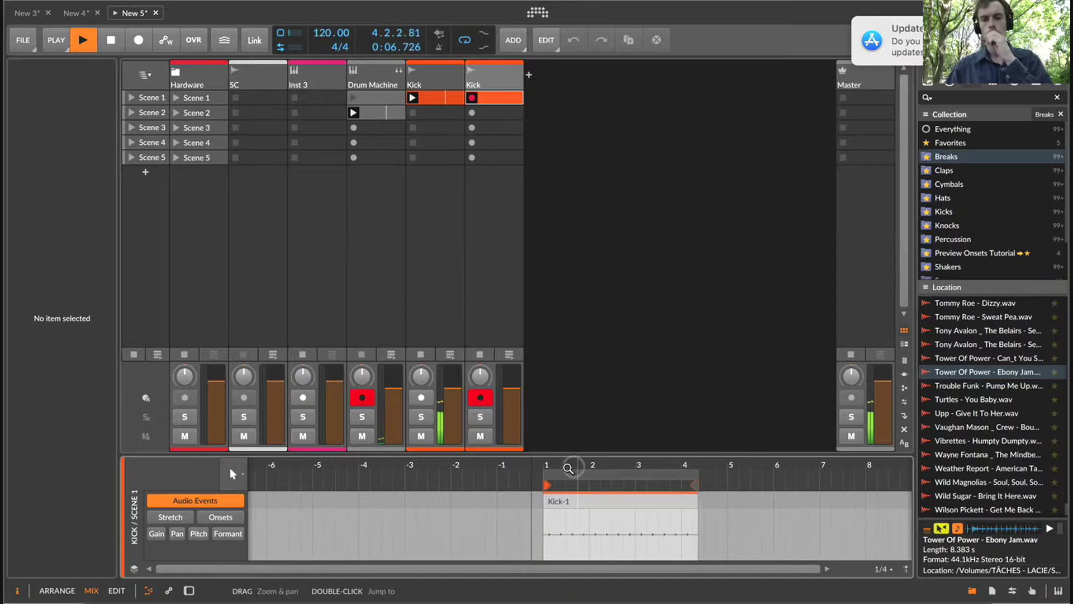
key(space)
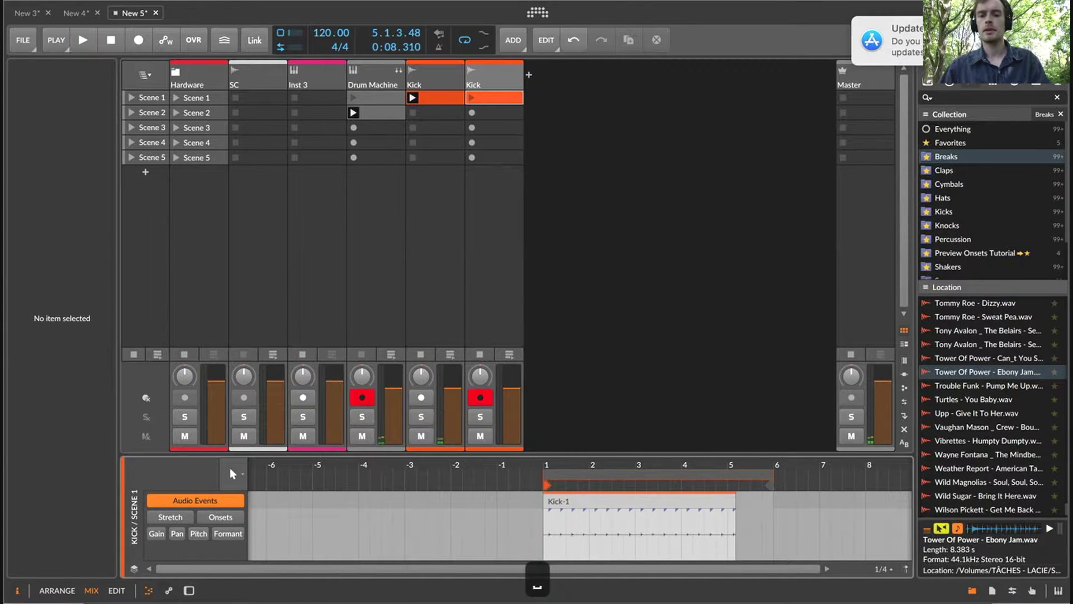
drag(731, 531, 760, 532)
key(super+a)
key(super+l)
Delete the Drum Machine track's Scene 2 and Scene 1 clips.
click(381, 112)
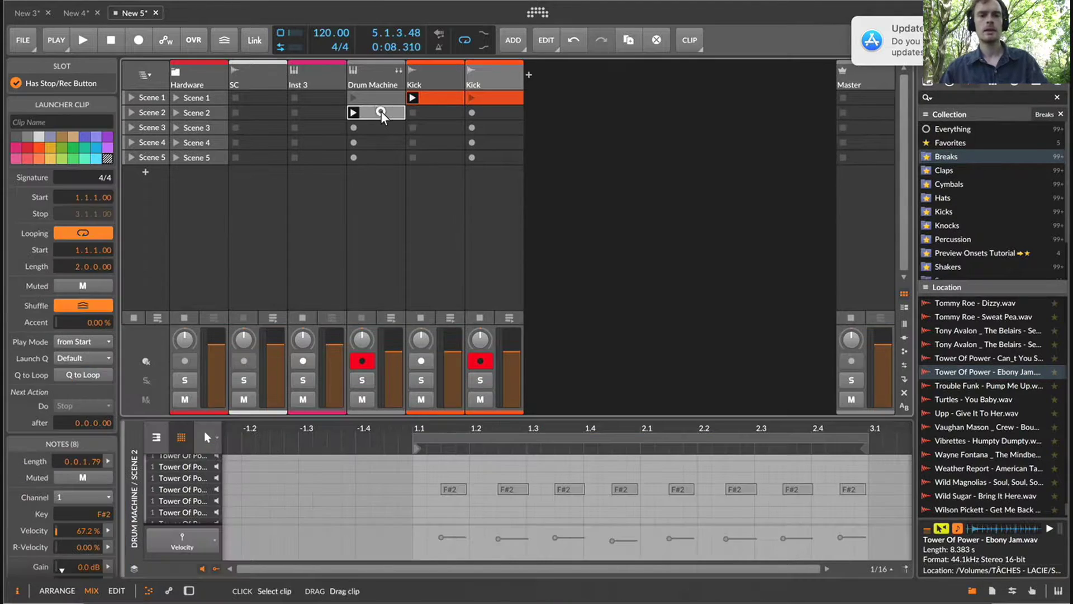
key(BackSpace)
click(379, 99)
key(BackSpace)
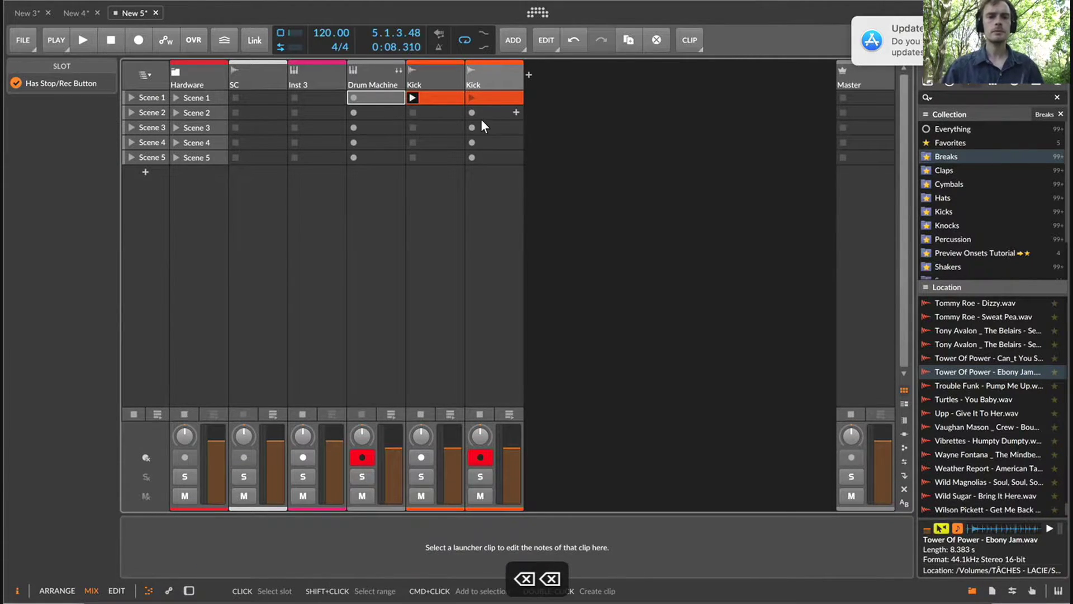
Rename the duplicated Kick track as Hat.
click(475, 78)
key(super+r)
text(Hat)
key(Return)
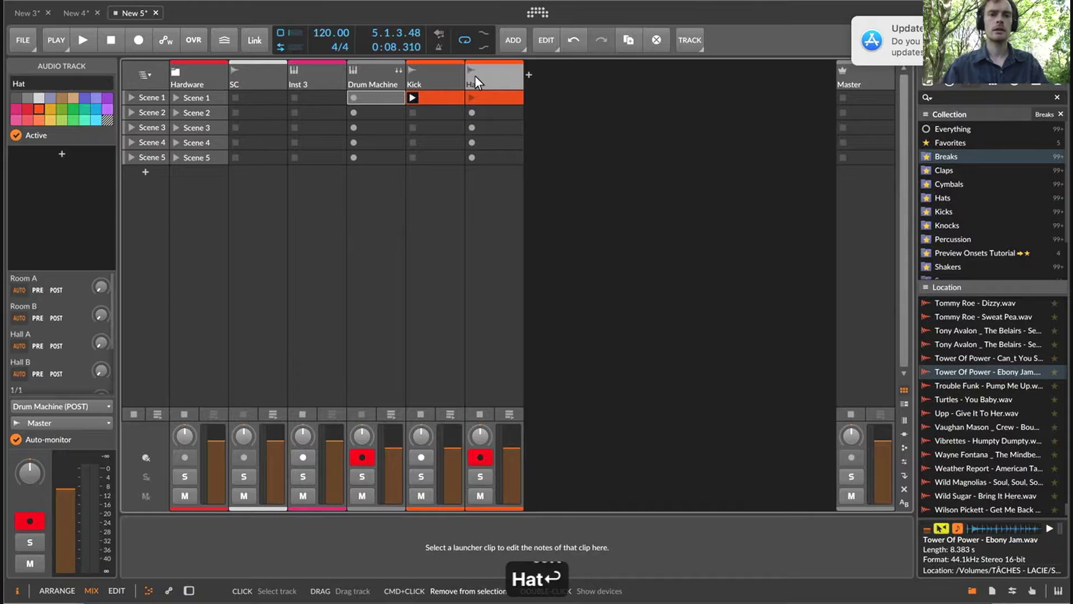
Record four D#2 hits against the kick into the Drum Machine track's Scene 1 slot.
click(347, 83)
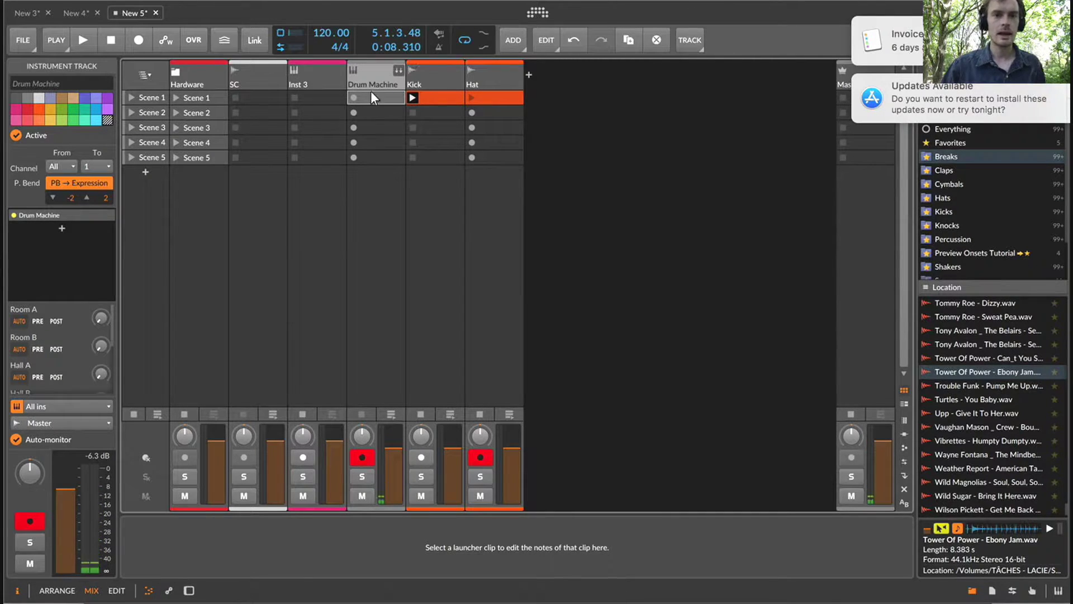
click(354, 97)
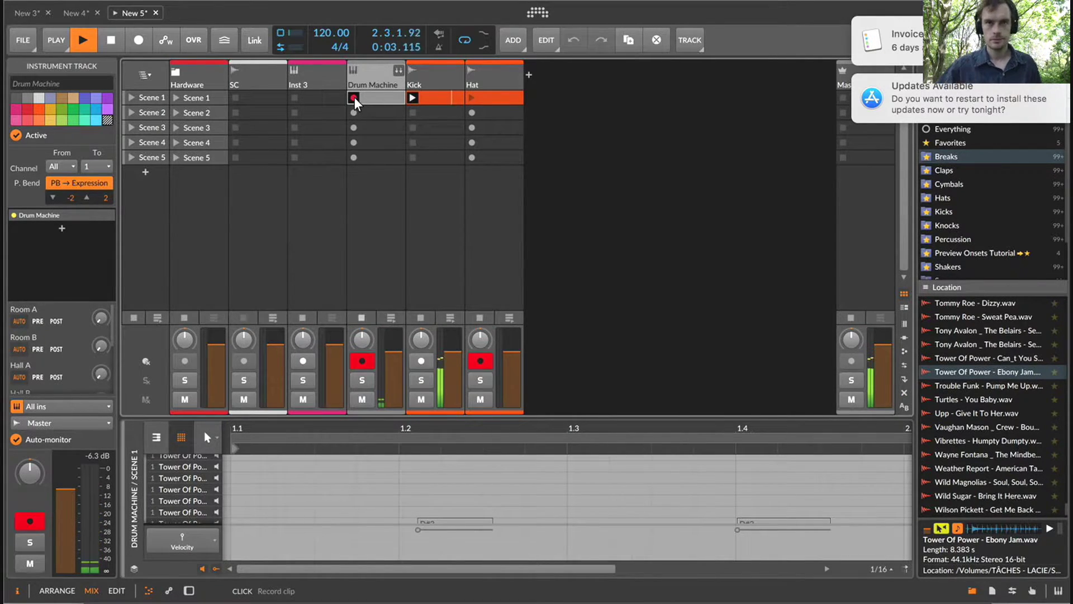
key(space)
Quantize the recorded D#2 notes and shorten the Scene 1 clip's loop to two bars.
key(super+a)
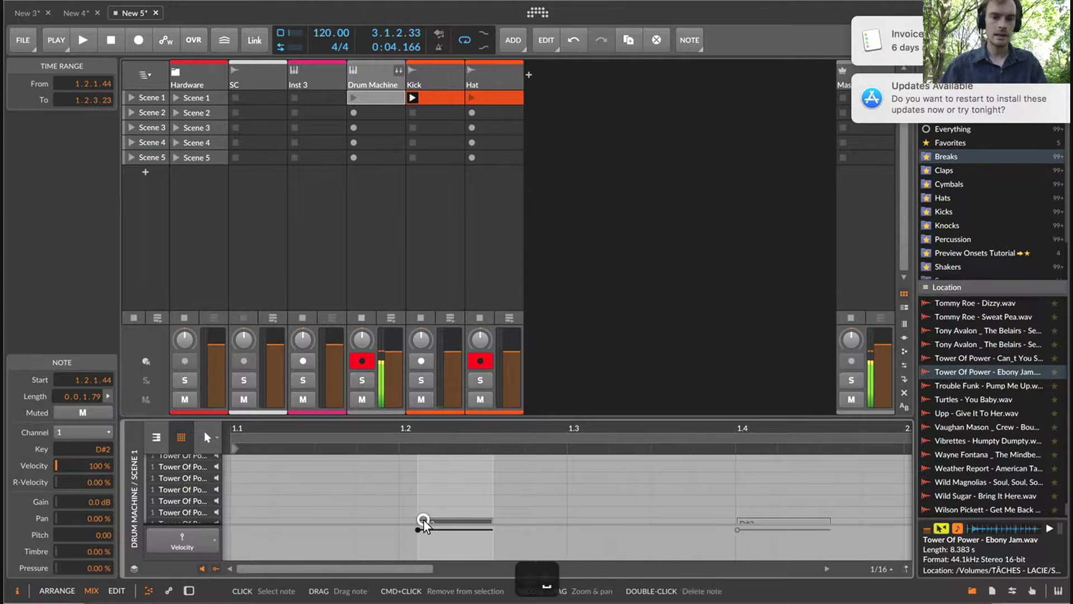
key(super+u)
drag(514, 417, 511, 239)
click(778, 287)
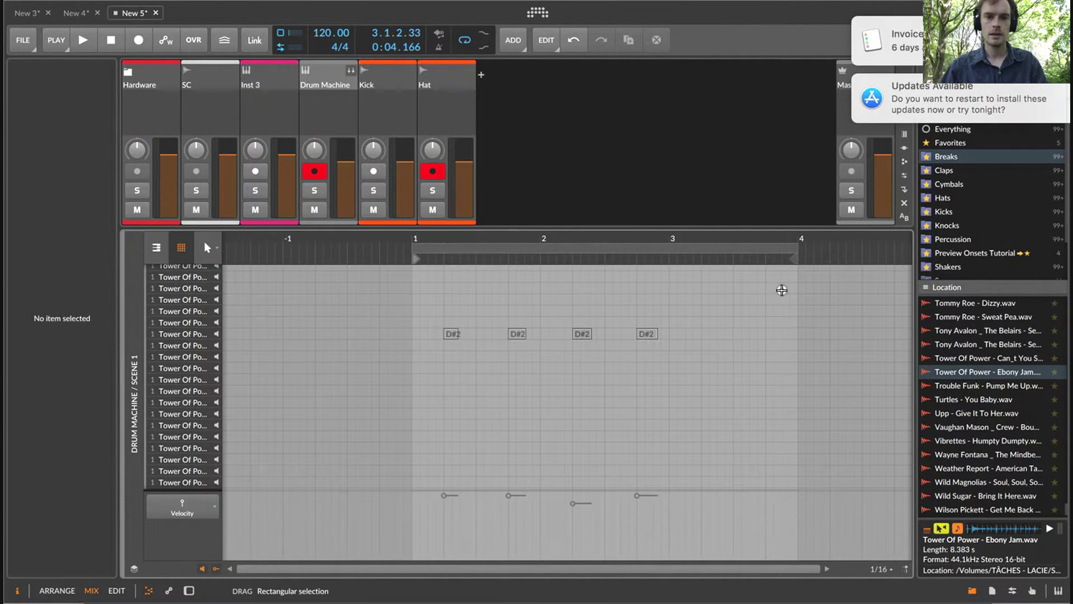
drag(794, 257, 667, 253)
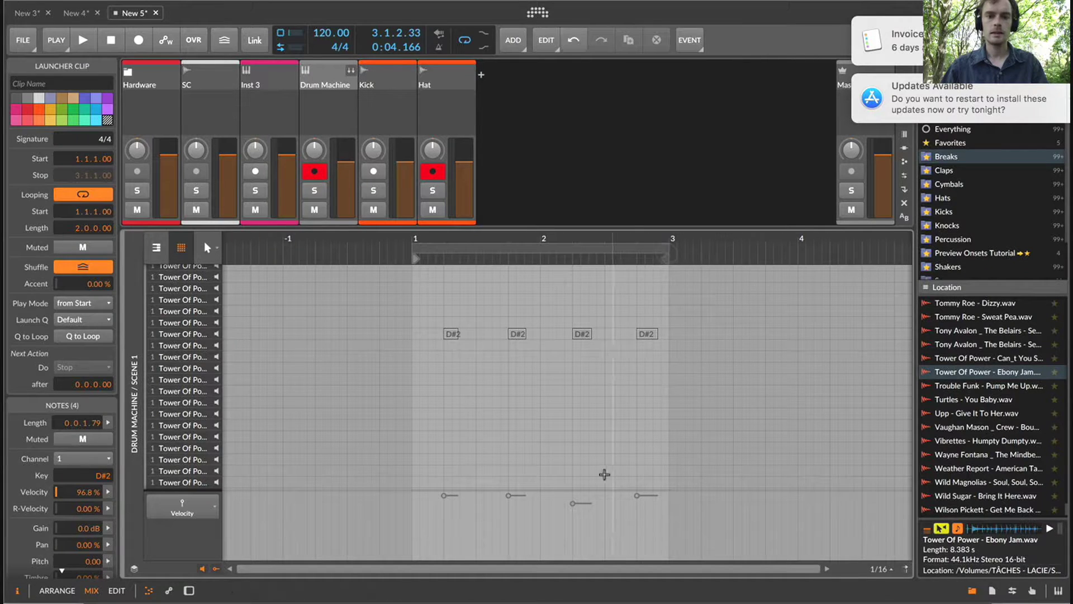
Lower the D#2 notes' velocities to an average of 92.0%, and set the third note's velocity to 93.3%.
click(598, 481)
click(576, 500)
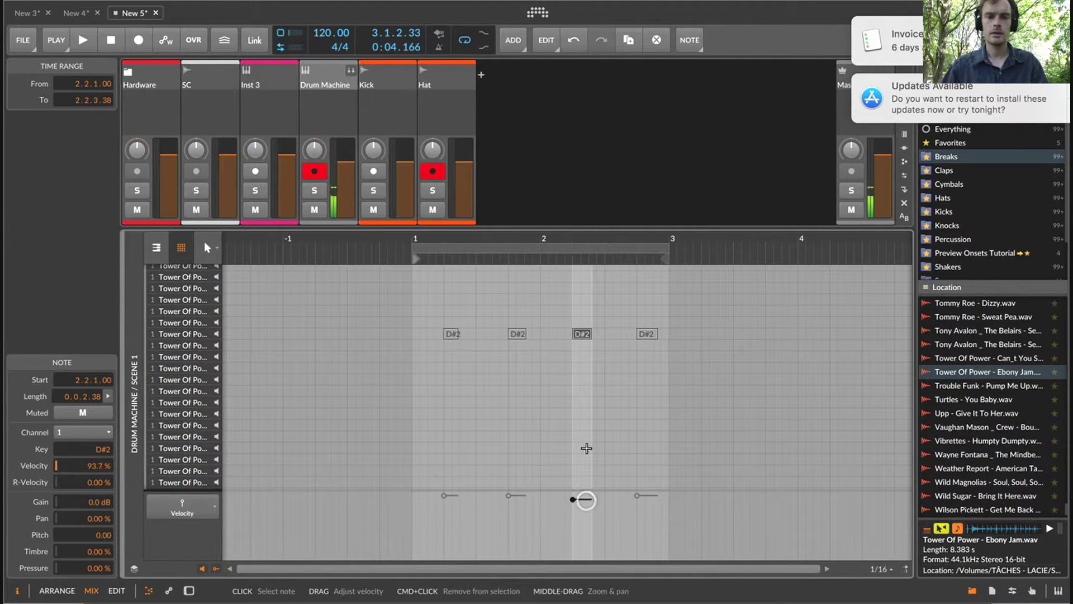
click(495, 391)
key(super+a)
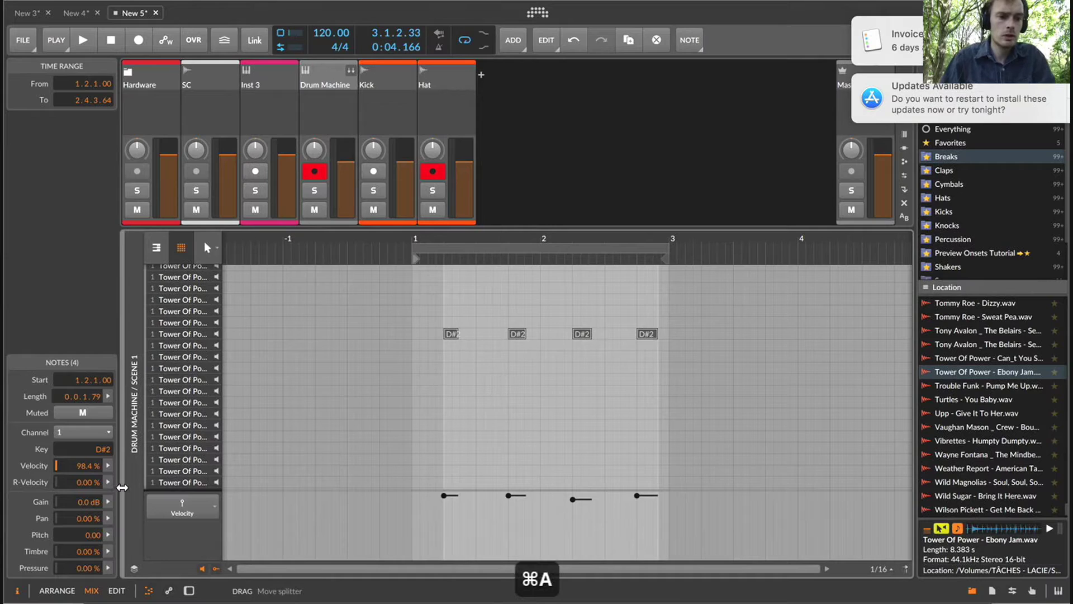
click(108, 465)
drag(297, 532, 296, 533)
drag(300, 476, 300, 482)
click(522, 445)
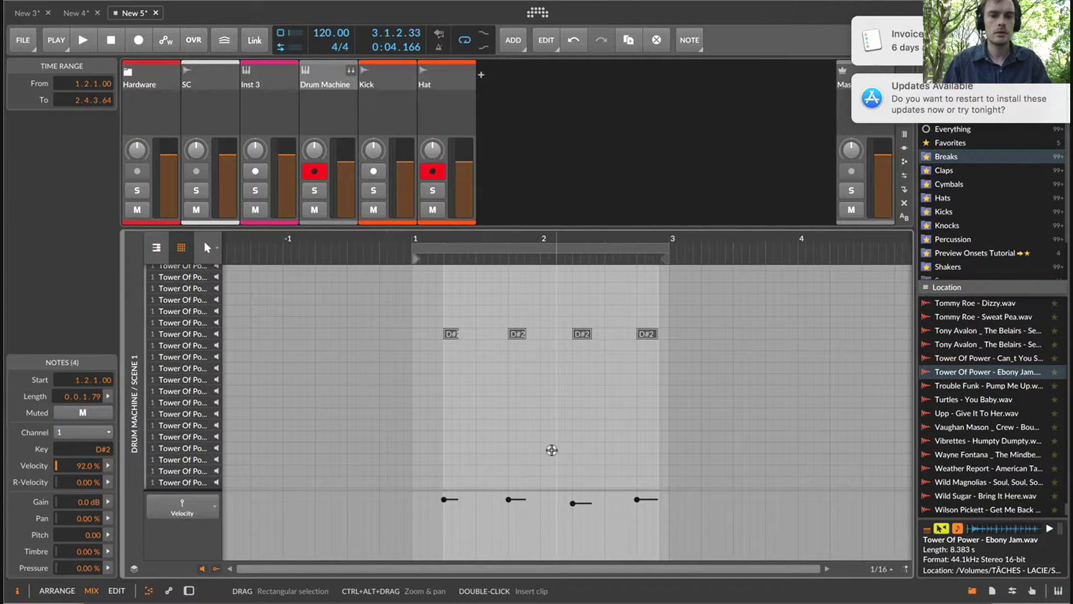
click(552, 450)
click(574, 499)
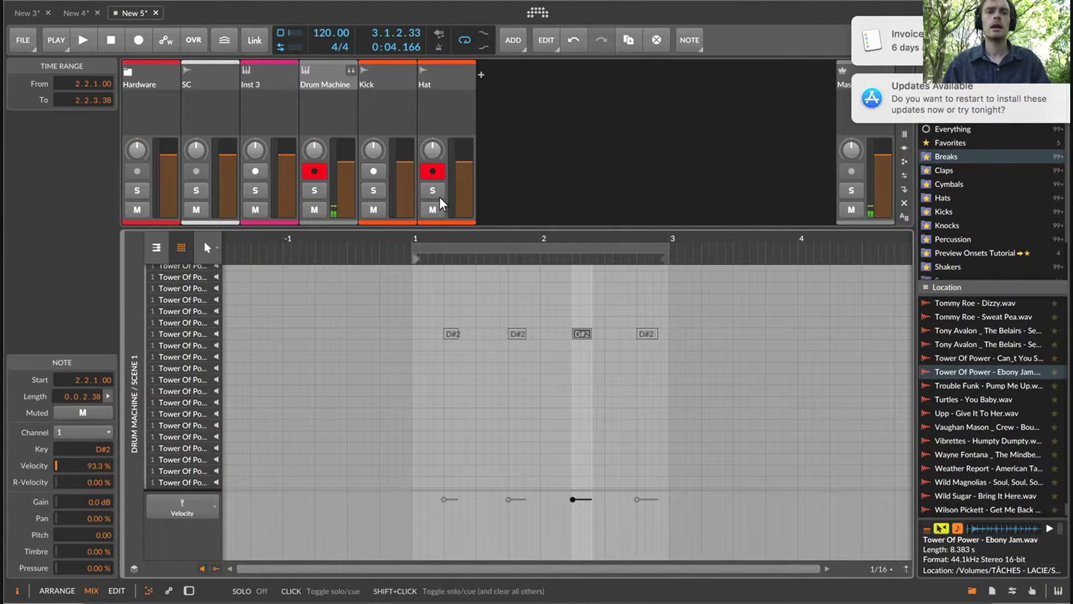
Open the Drum Machine track's devices, play its Scene 1 clip with the kick, and select the pad that the D#2 notes trigger.
double_click(334, 70)
key(space)
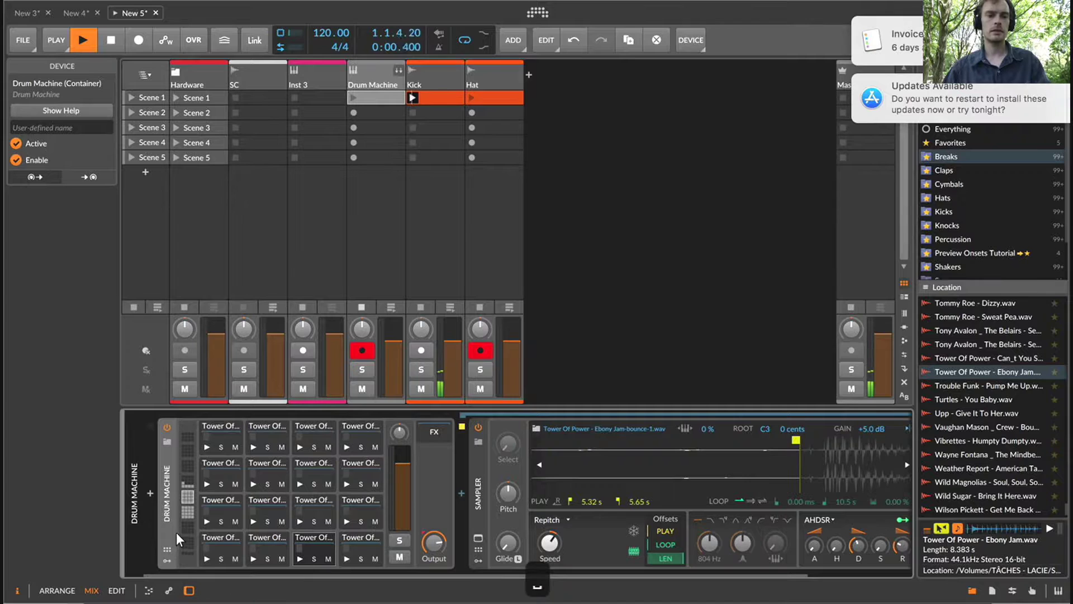
key(space)
key(space)
key(space)
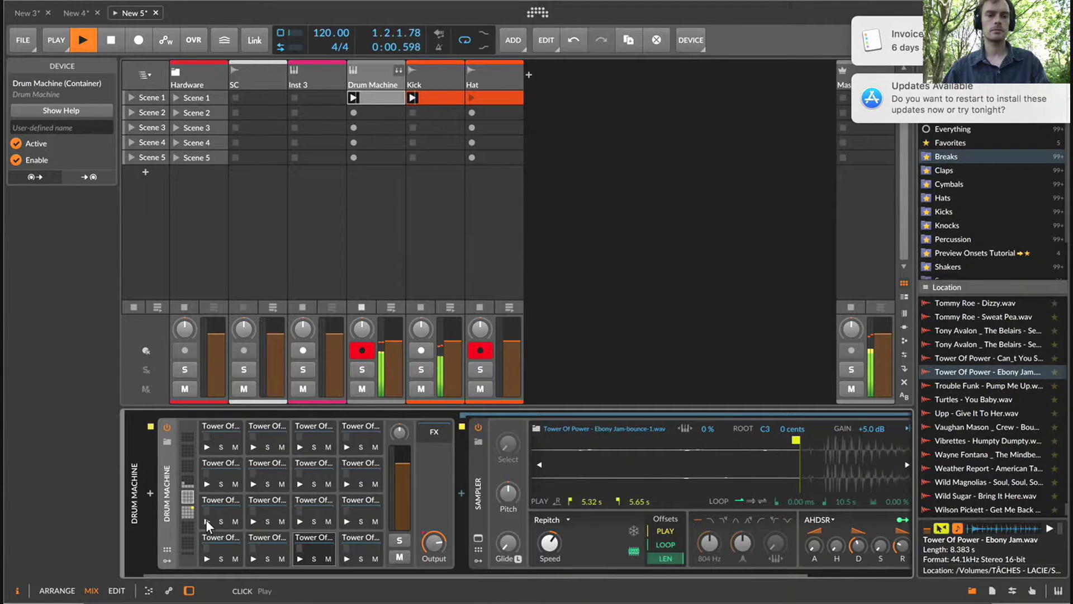
key(space)
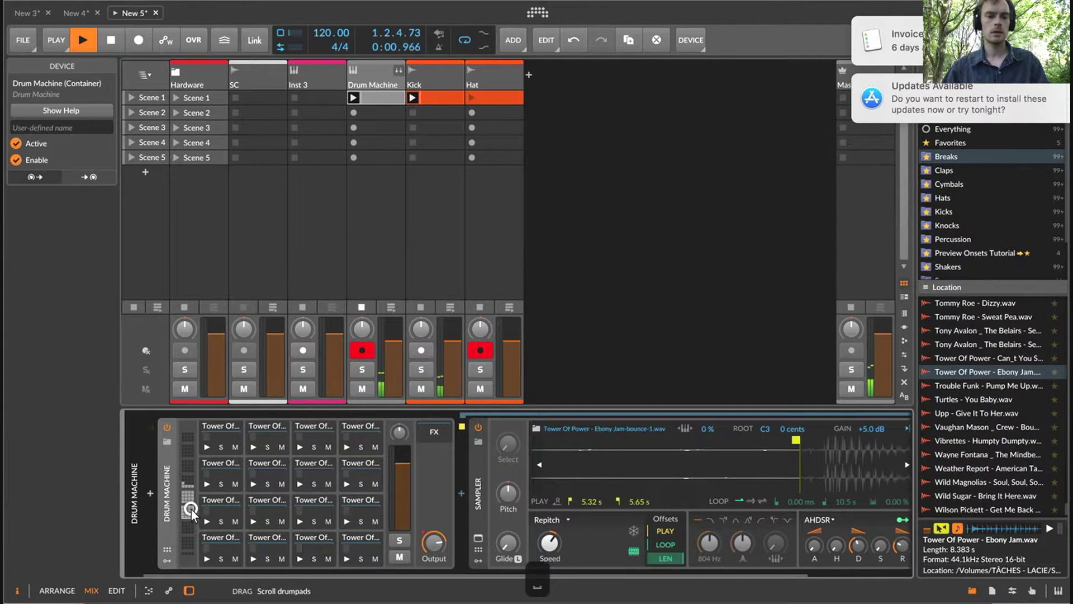
click(380, 426)
key(space)
key(space)
key(space)
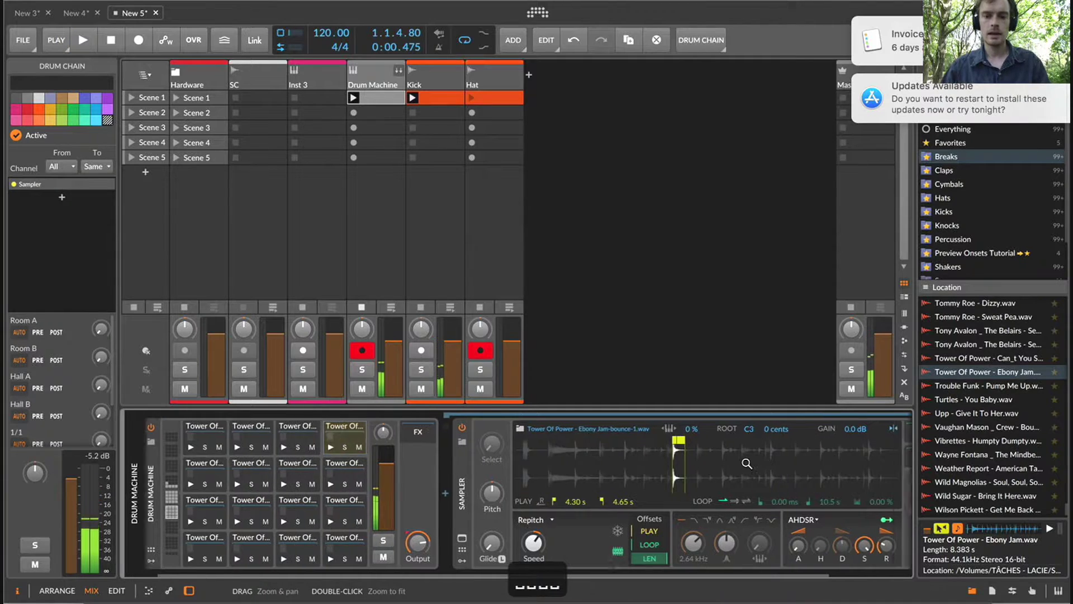
Set the slice Sampler's envelope decay to 146 ms and enable its low-pass filter with a cutoff of about 194 Hz.
mouse_move(746, 542)
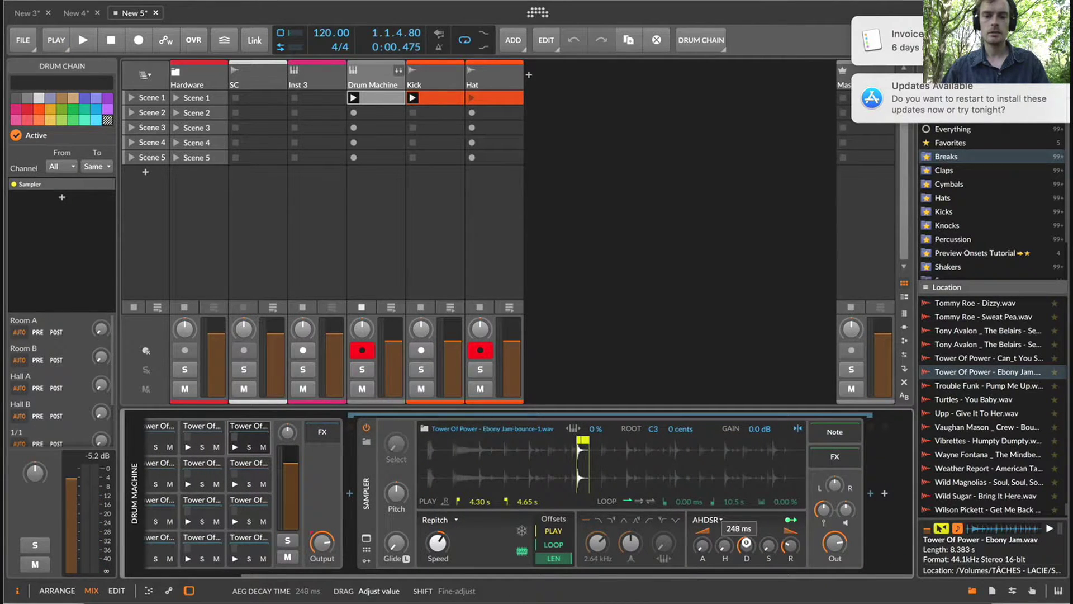
drag(745, 542, 747, 542)
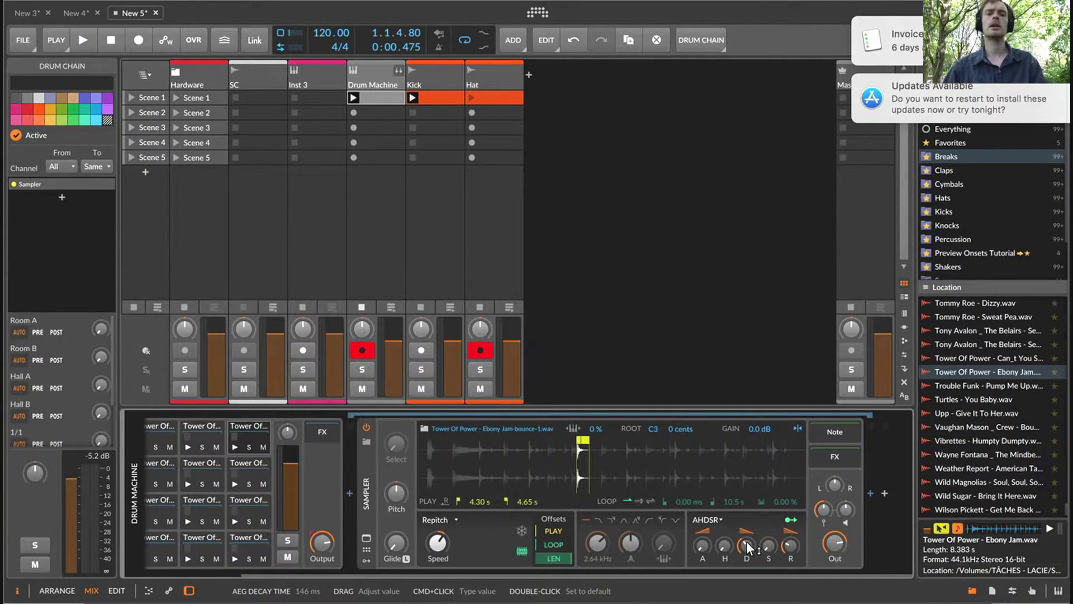
key(space)
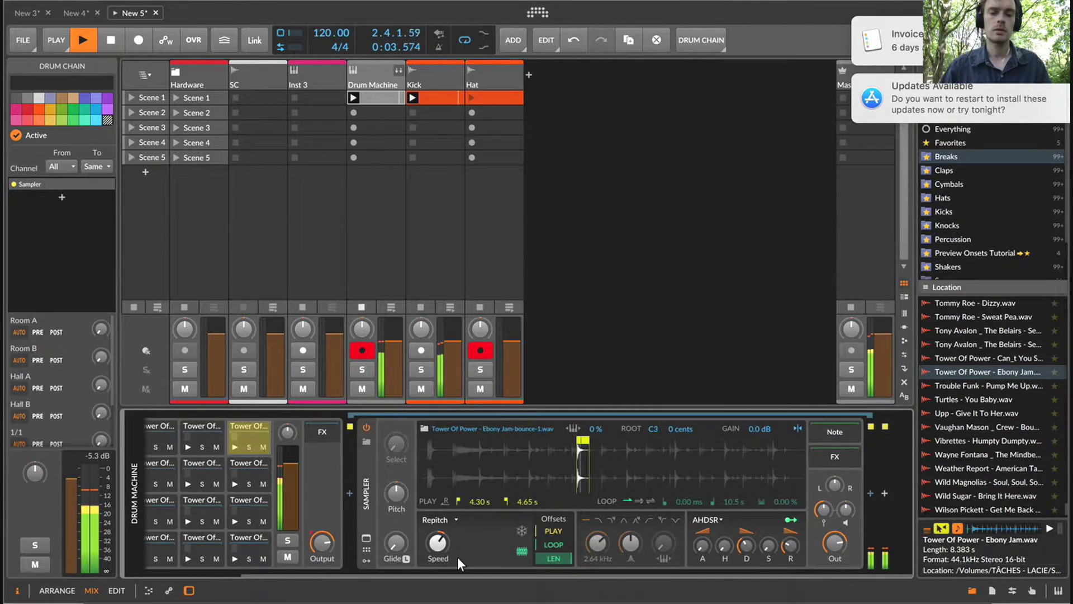
key(space)
click(599, 522)
drag(597, 542, 597, 573)
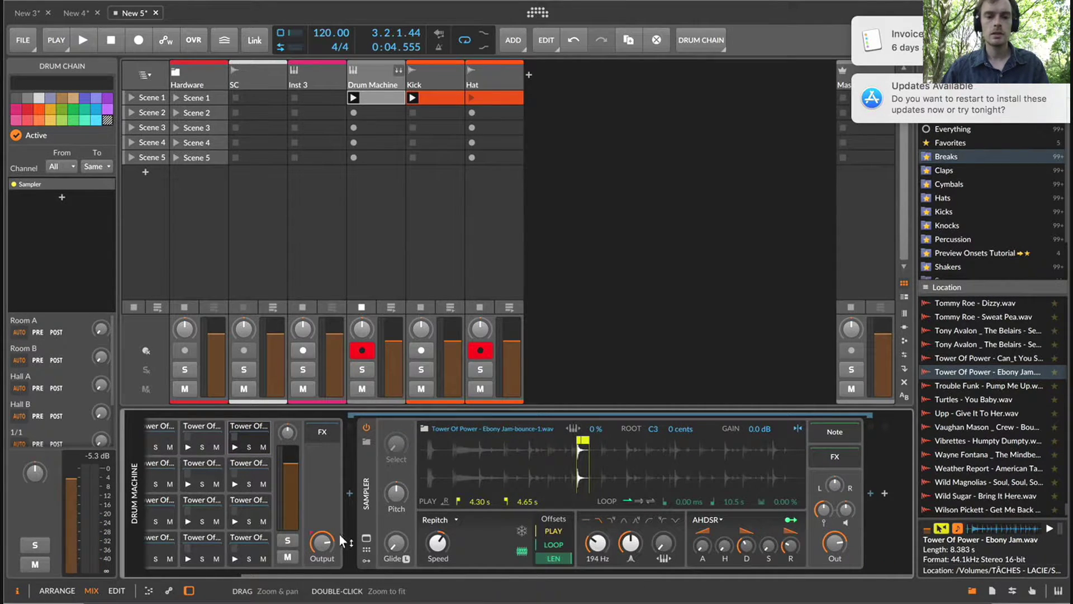
Insert an ADSR modulator on the slice's Sampler.
click(366, 561)
click(389, 444)
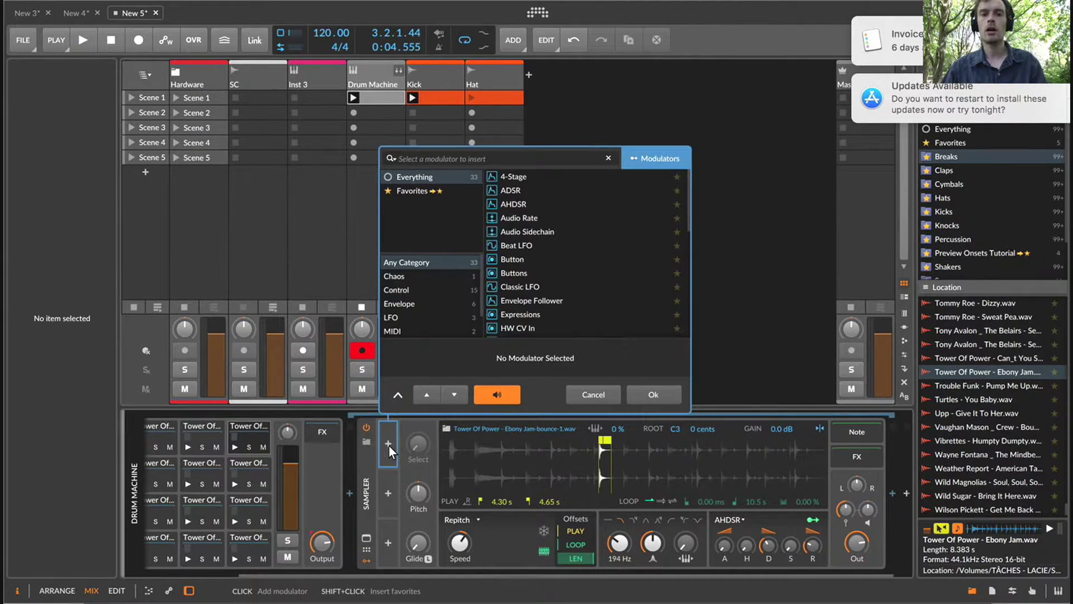
text(ad)
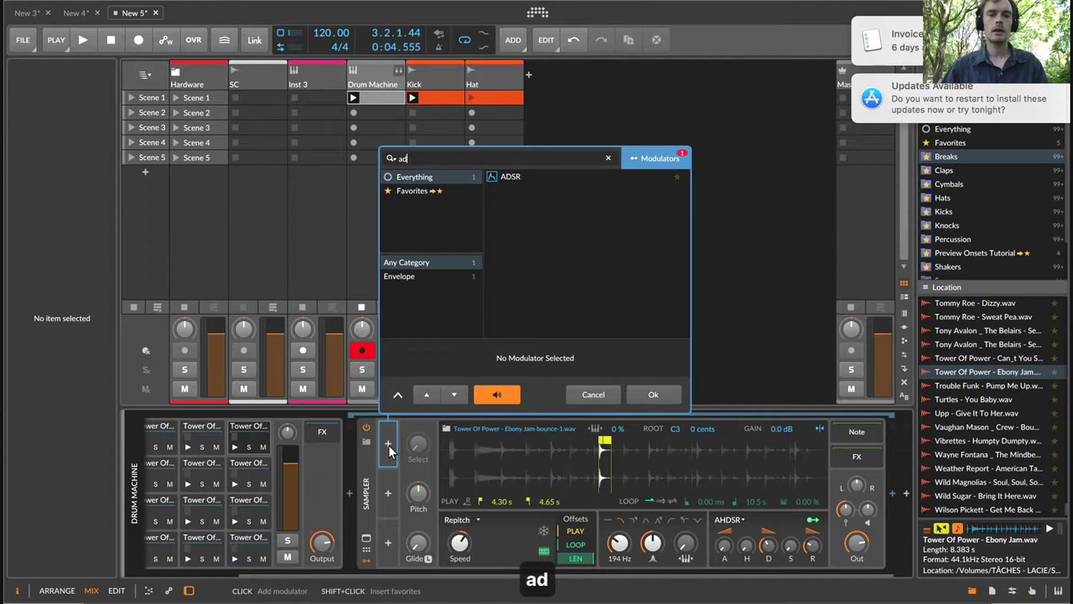
key(Down)
key(Return)
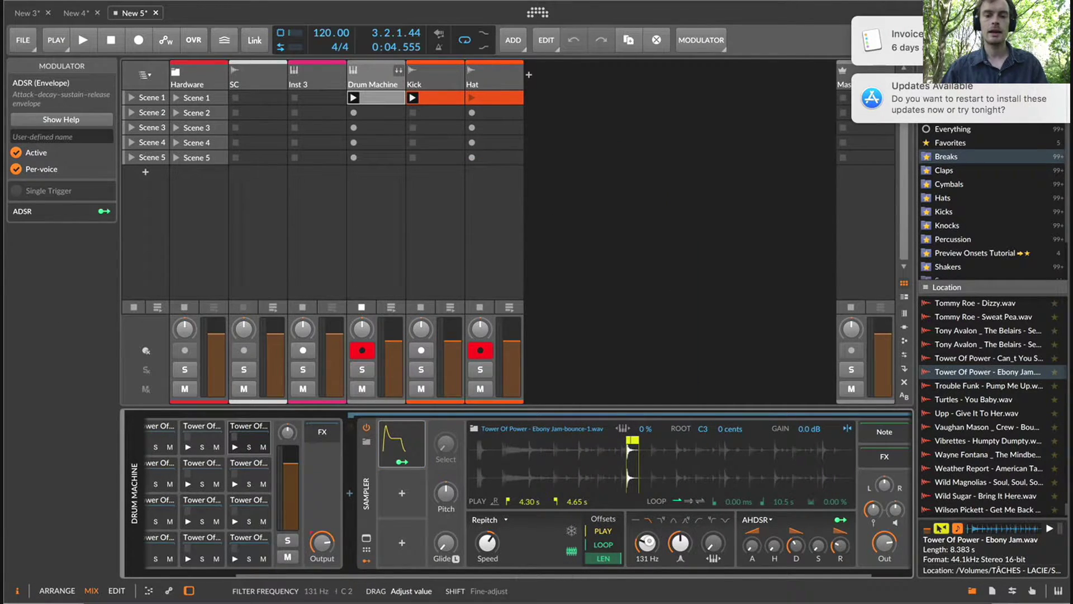
Shape the ADSR modulator into a short decay with no attack or sustain, undoing the last two adjustments.
click(384, 432)
drag(445, 542, 446, 554)
drag(528, 543, 473, 547)
key(super+z)
key(super+z)
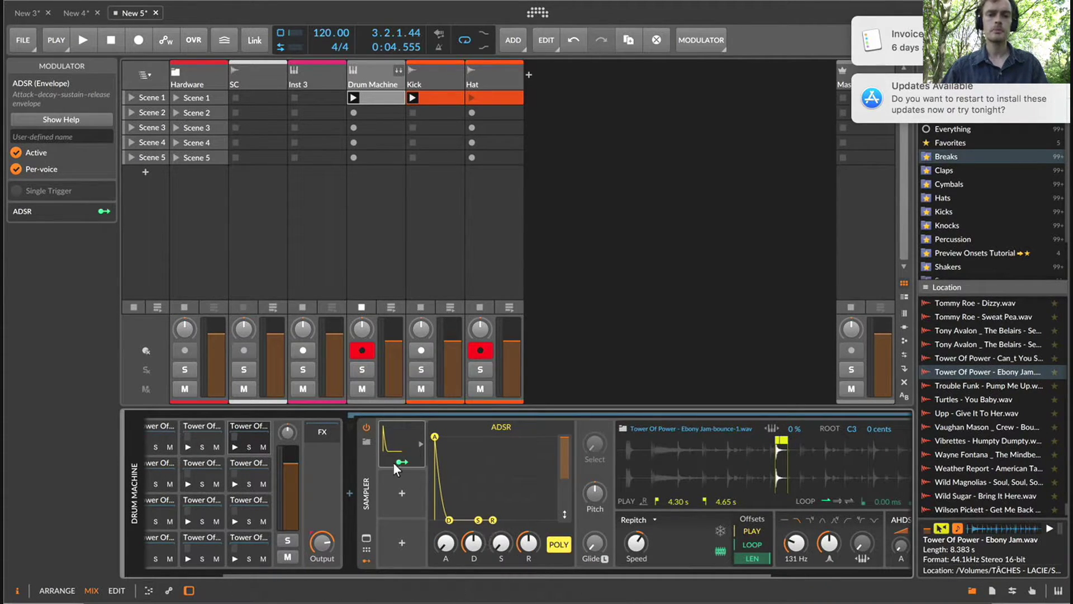
Modulate the Sampler's filter frequency with the ADSR by an amount of 40.57 and play the loop.
drag(782, 546, 793, 541)
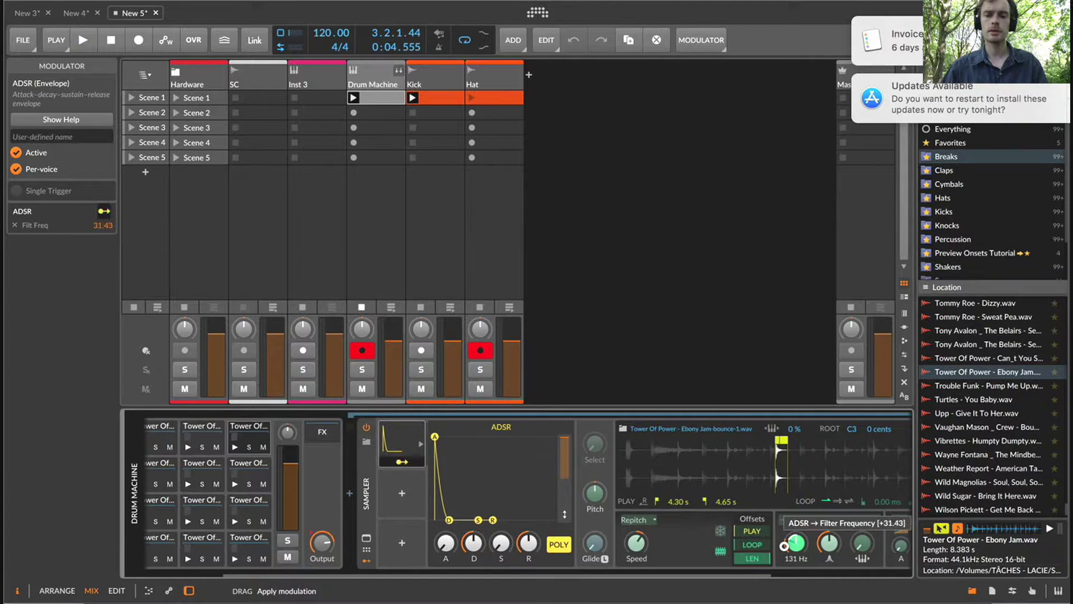
click(397, 463)
key(space)
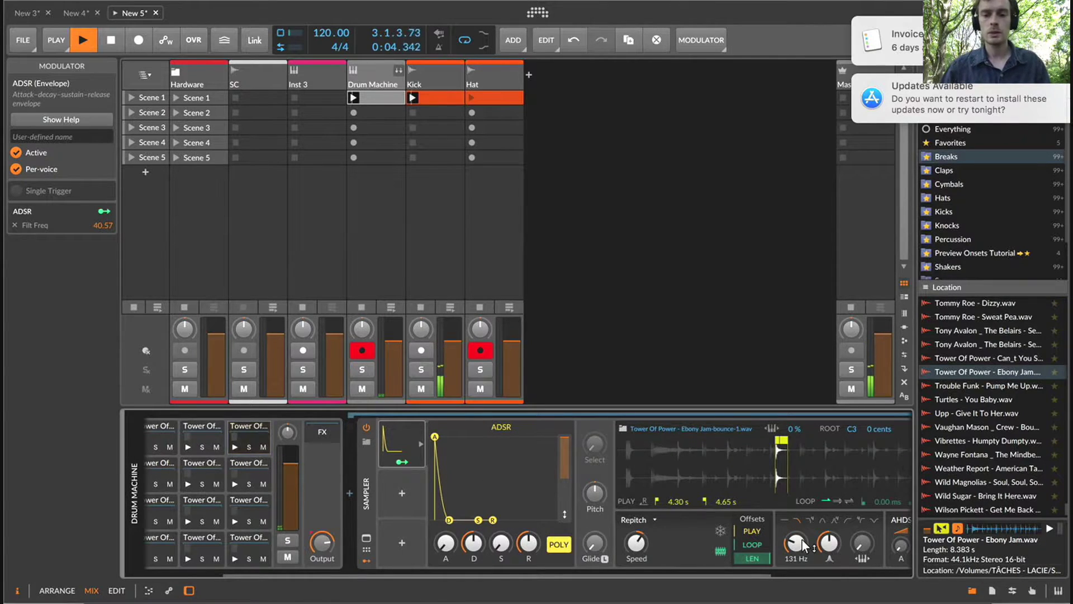
Raise the filter resonance, shorten the ADSR modulator's decay and set the filter frequency to 358 Hz while the loop plays.
drag(801, 547, 830, 540)
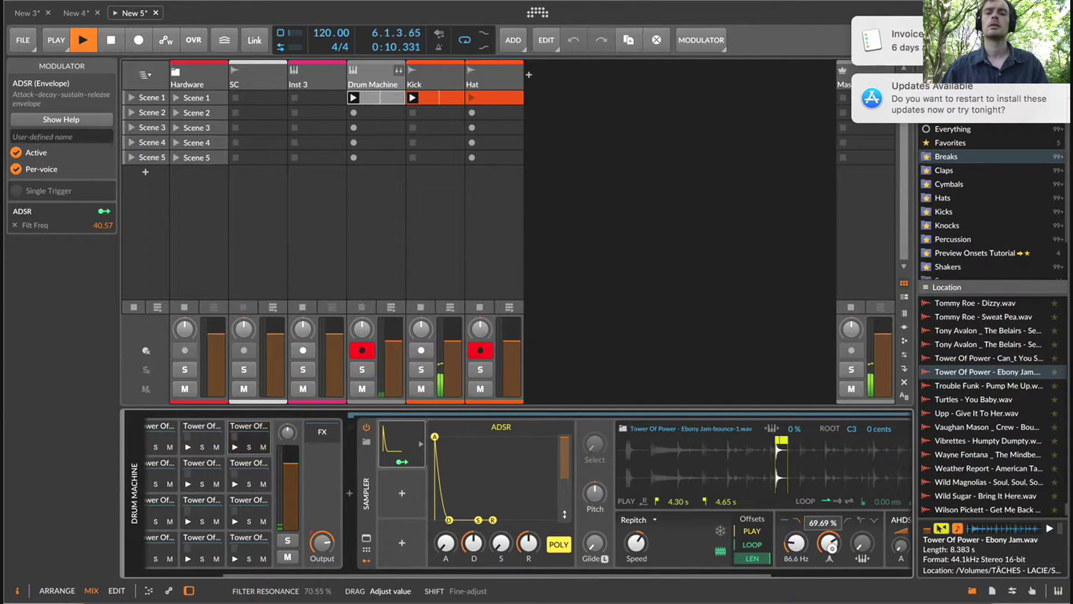
drag(833, 554, 832, 552)
drag(474, 543, 477, 548)
drag(797, 543, 805, 534)
drag(529, 544, 535, 555)
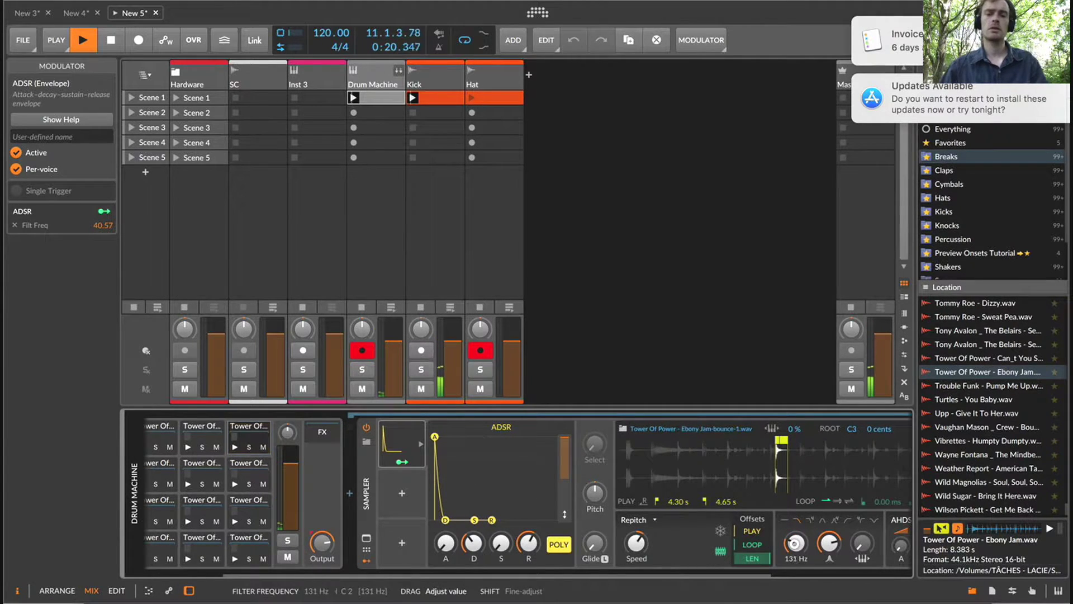
drag(795, 543, 806, 519)
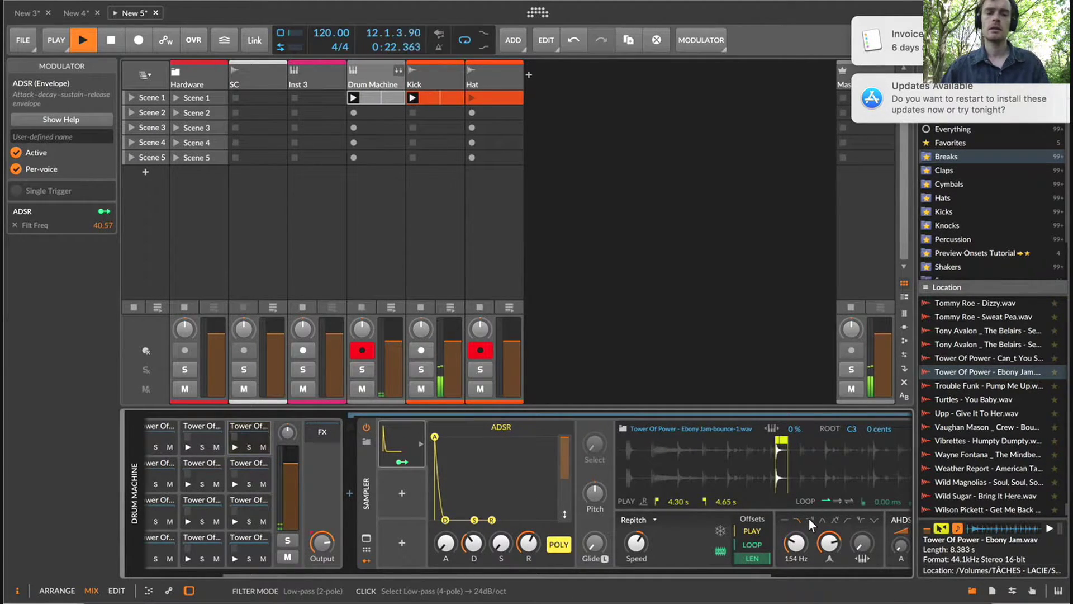
mouse_move(795, 539)
mouse_down()
mouse_move(795, 562)
mouse_move(797, 548)
mouse_up()
scroll(796, 547, right, 3)
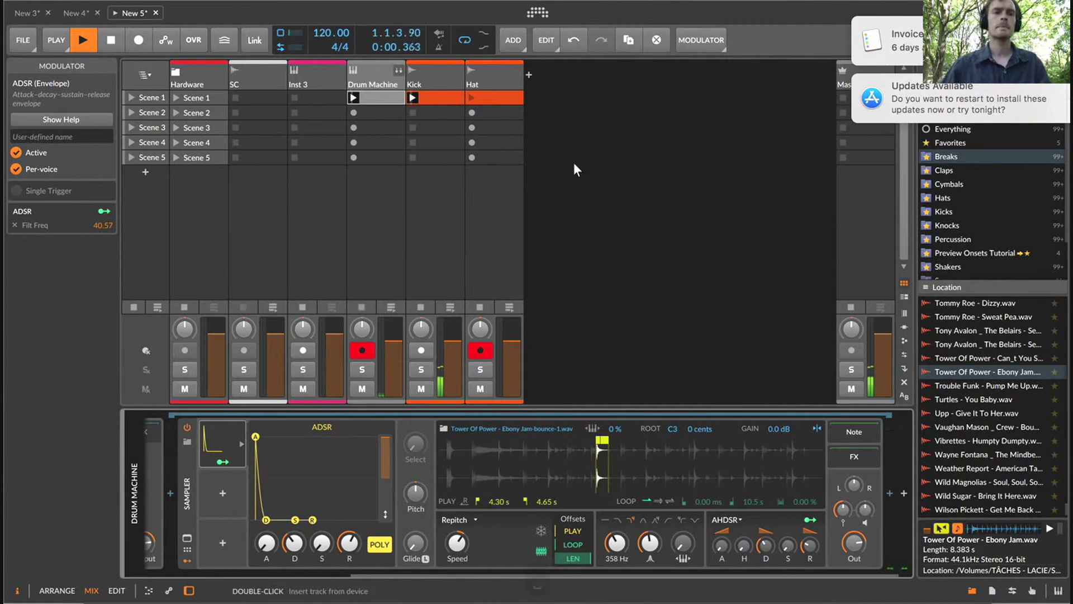
key(space)
Duplicate the Hat track and rename the copy Knock.
click(502, 68)
key(super+shift+t)
double_click(580, 85)
text(Snar)
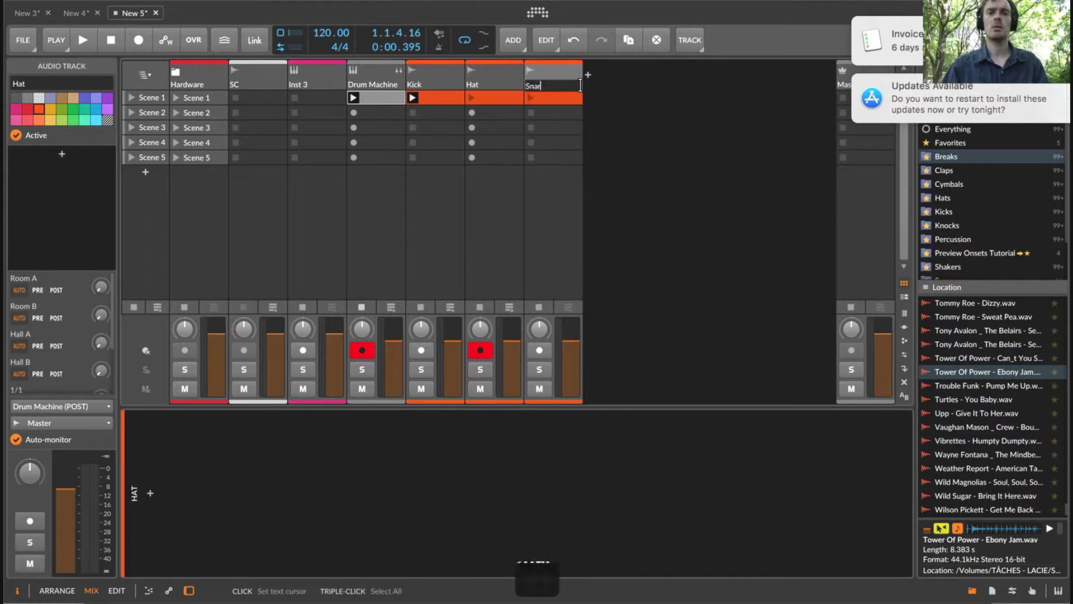
text(nock)
key(Return)
Delete the copied clip from the Knock track's Scene 1 slot, keeping the track itself.
key(BackSpace)
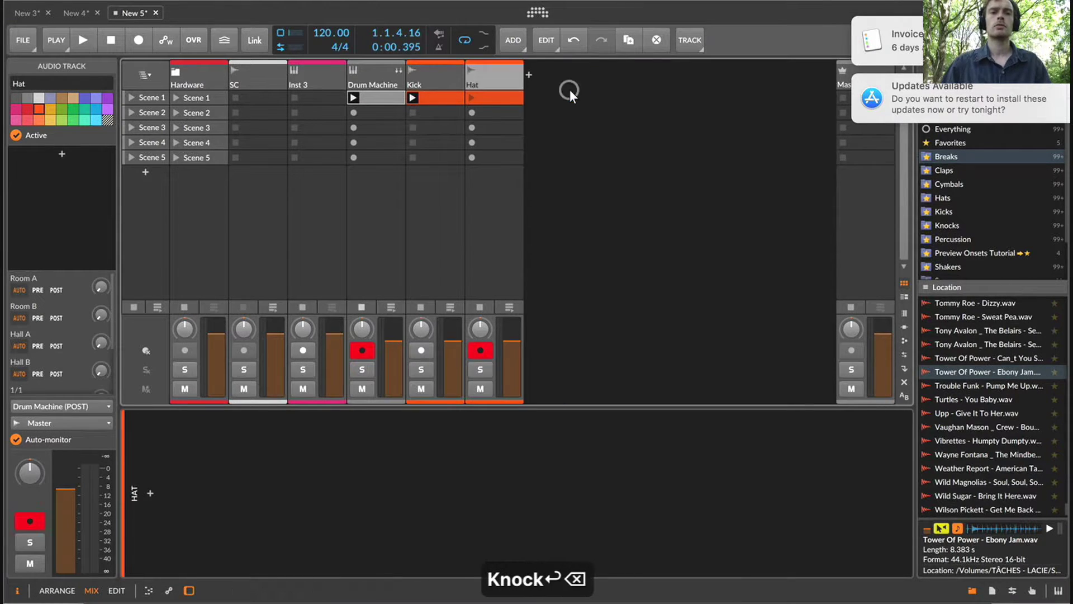
key(super+z)
click(562, 97)
key(BackSpace)
Disarm the Hat track and record the Drum Machine's two-bar pattern into the armed Knock track's Scene 1 slot.
click(479, 350)
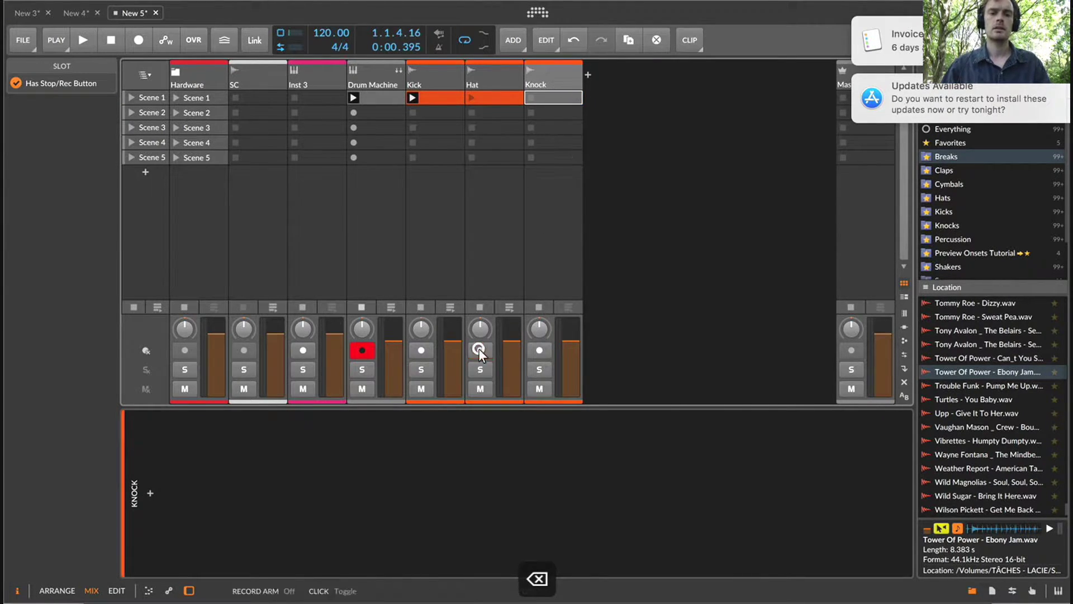
click(528, 97)
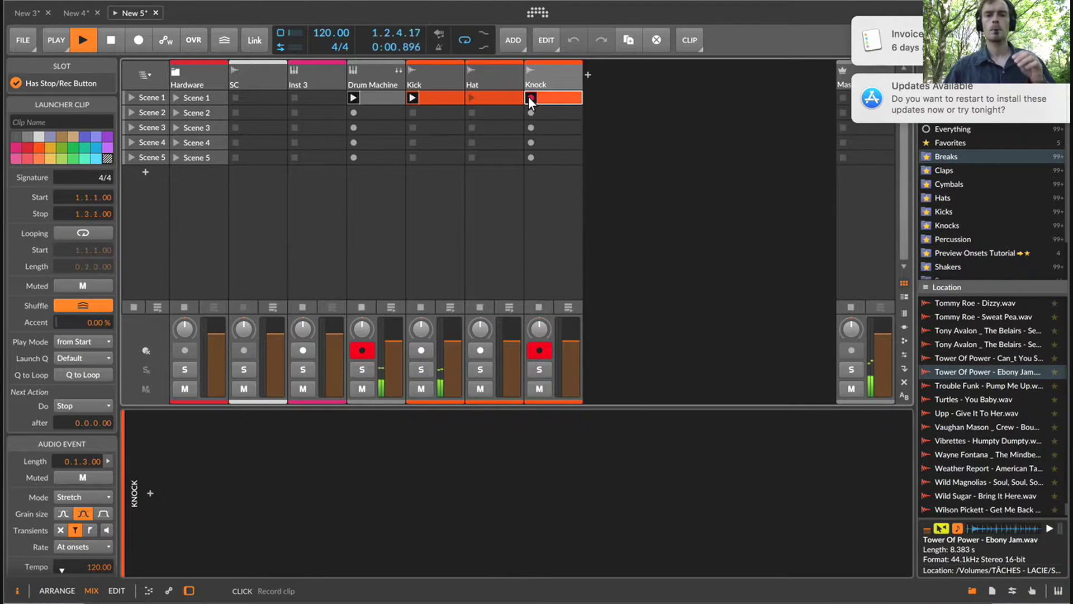
double_click(568, 98)
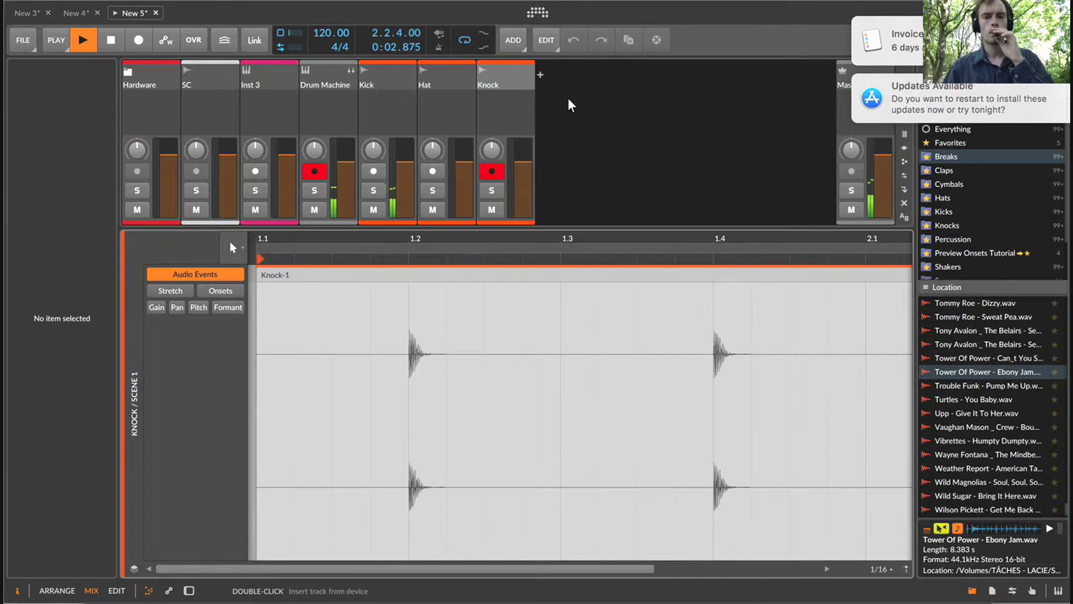
key(space)
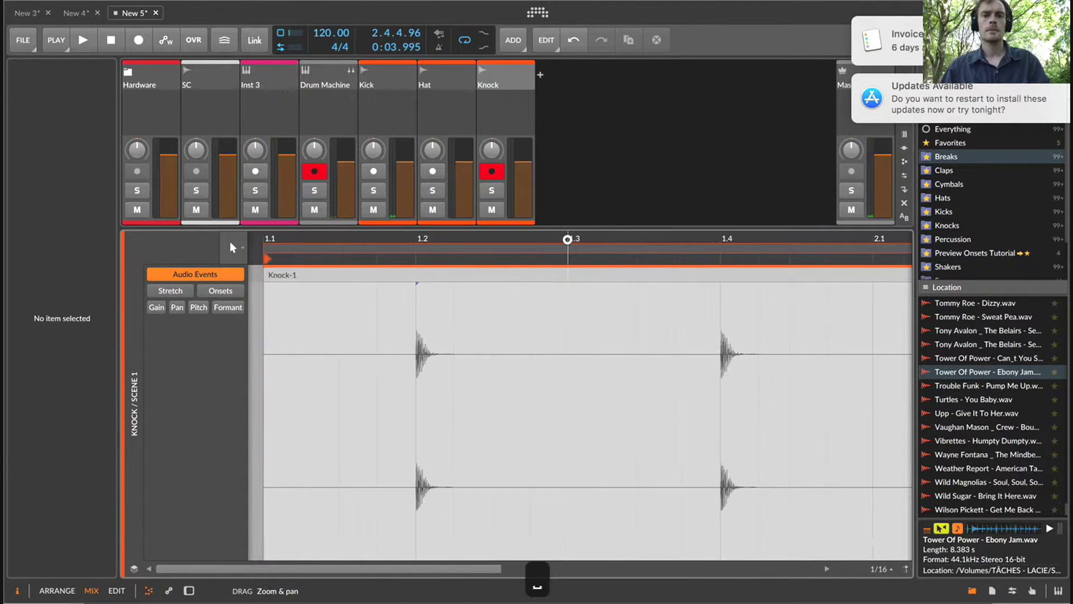
Trim the end of the Knock-1 audio event to a length of 2.0.0.00 and check it in the clip editor.
drag(568, 240, 521, 242)
click(713, 273)
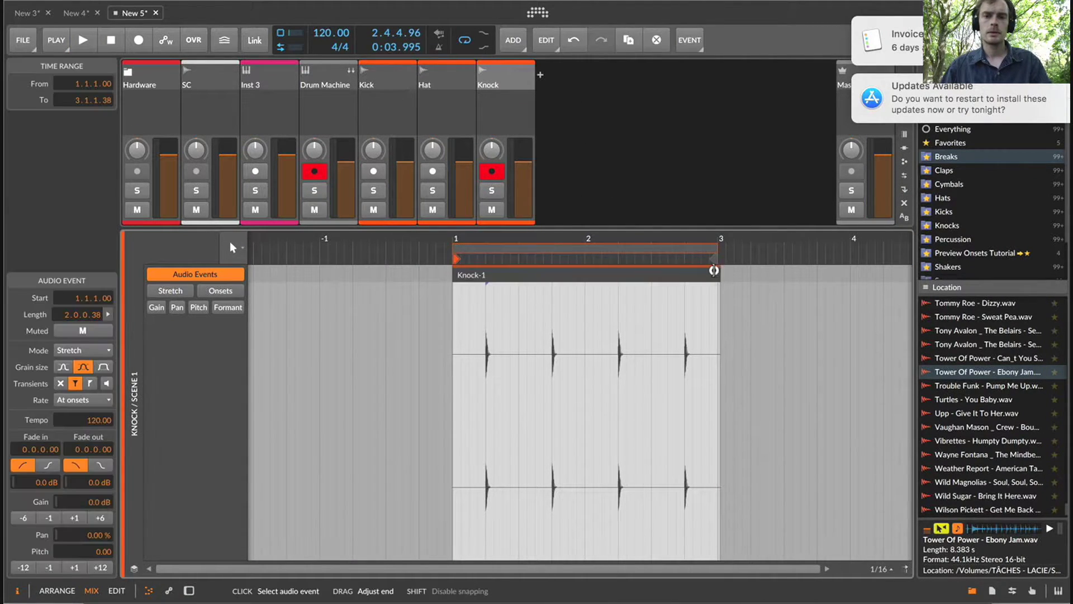
key(super+z)
key(super+z)
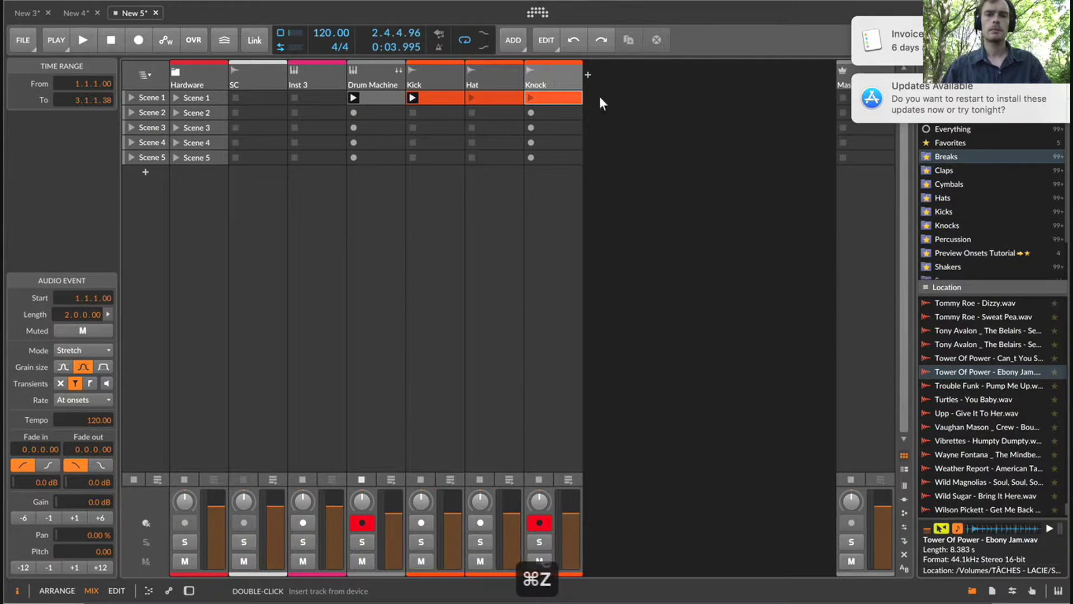
click(563, 98)
double_click(563, 98)
key(super+0)
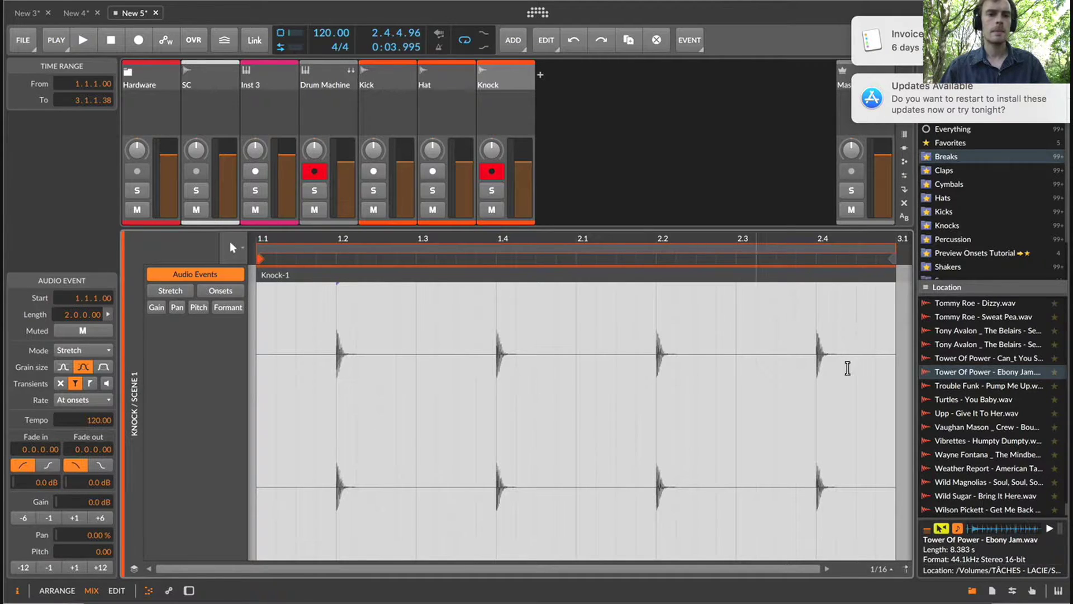
mouse_move(777, 240)
mouse_down()
mouse_move(758, 238)
mouse_move(775, 237)
mouse_up()
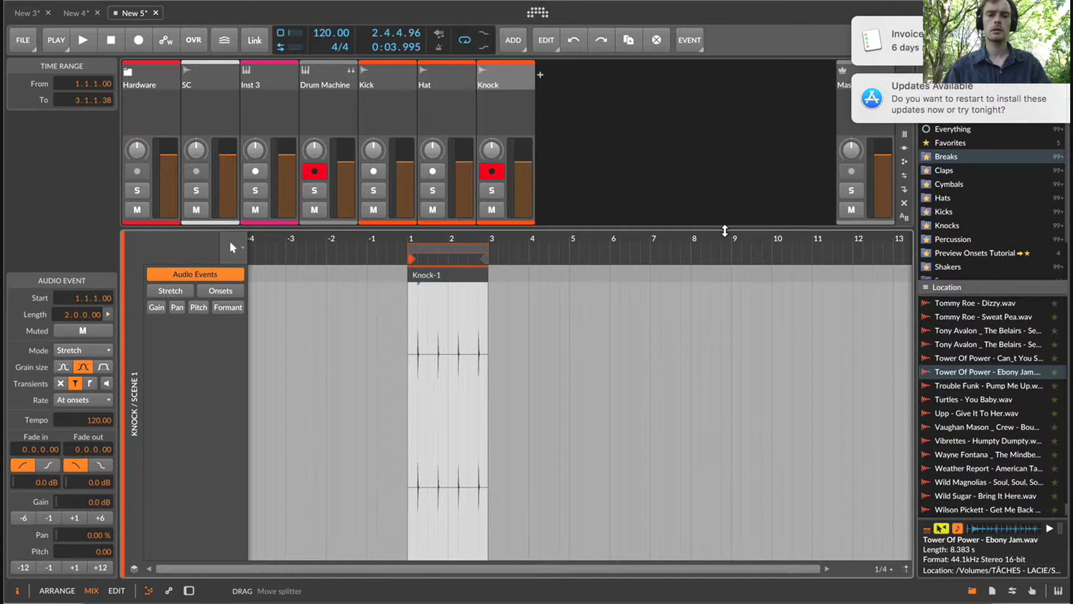
key(super+0)
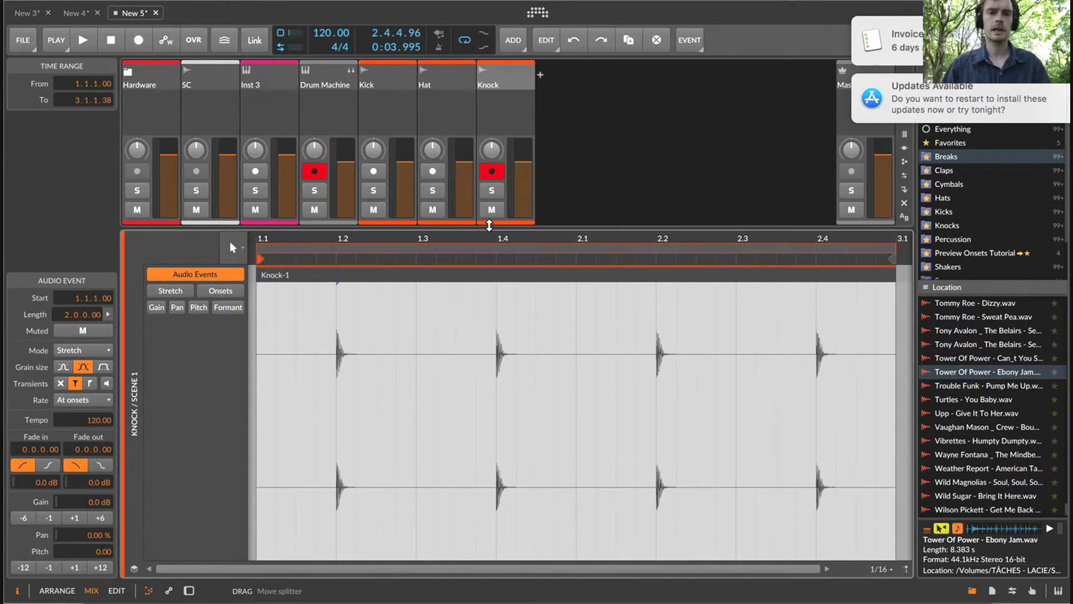
Delete the Scene 1 clip from the Drum Machine track.
key(e)
click(368, 97)
key(BackSpace)
Launch the Knock and Hat Scene 1 clips alongside the Kick clip and listen to the combined loop.
click(530, 98)
key(space)
click(472, 96)
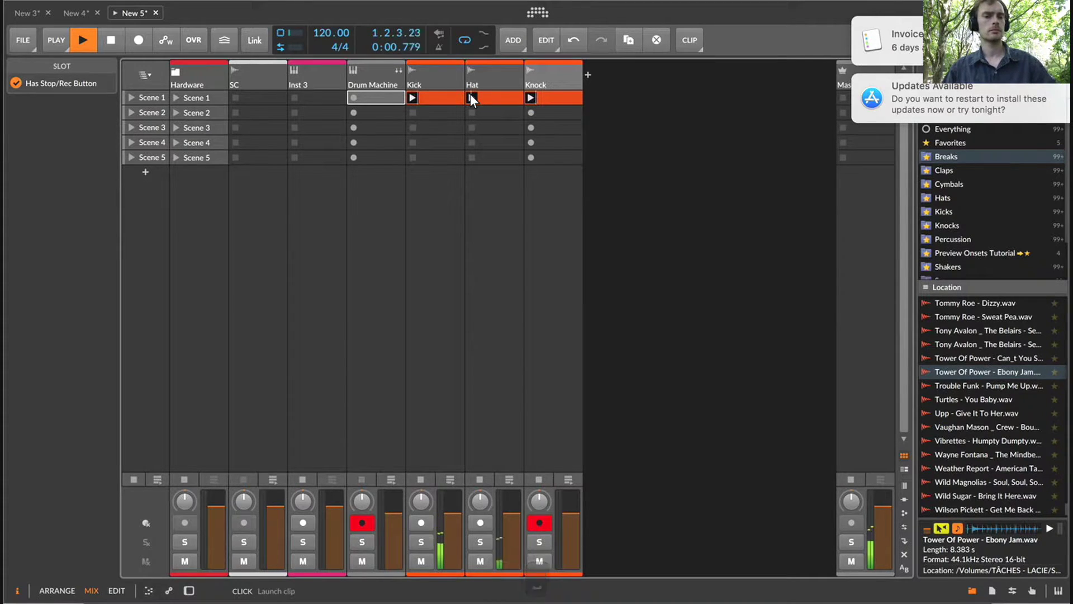
key(space)
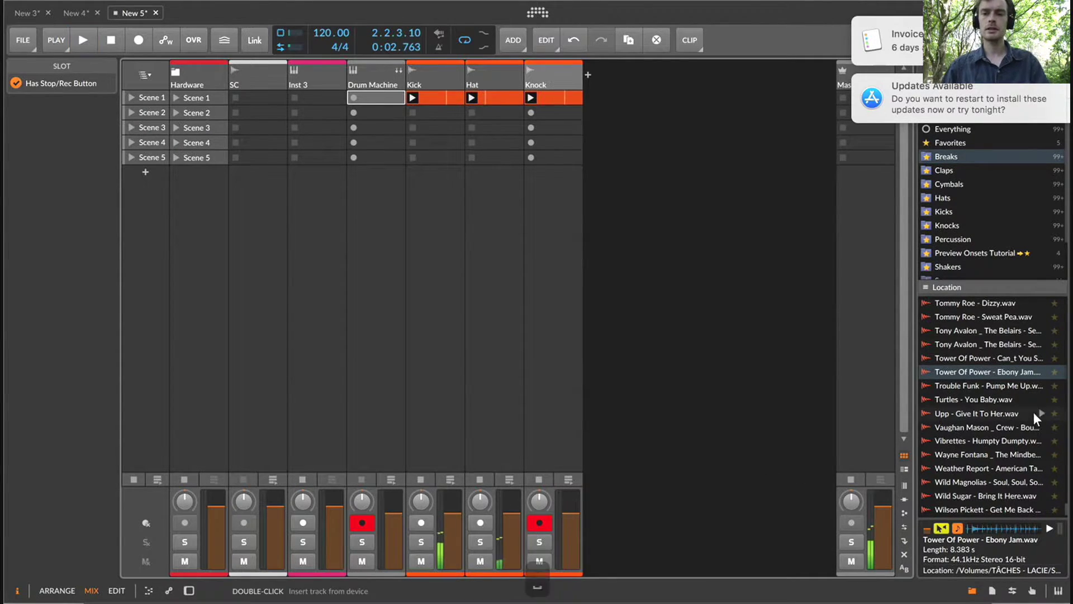
Preview the original Tower Of Power - Ebony Jam.wav break and replay the Kick, Hat and Knock loops to compare.
click(1042, 373)
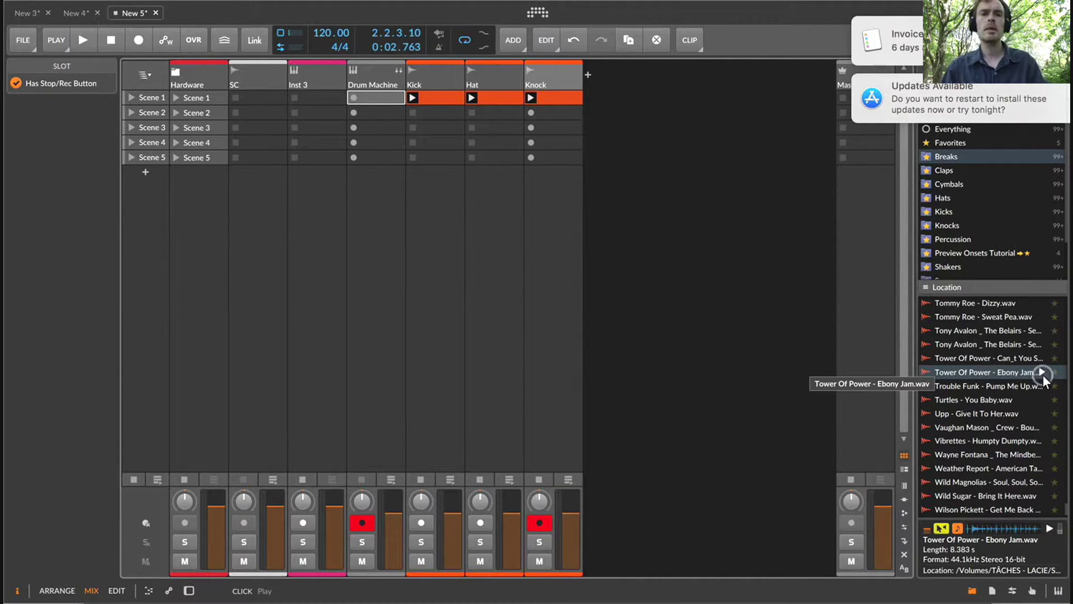
click(452, 72)
key(space)
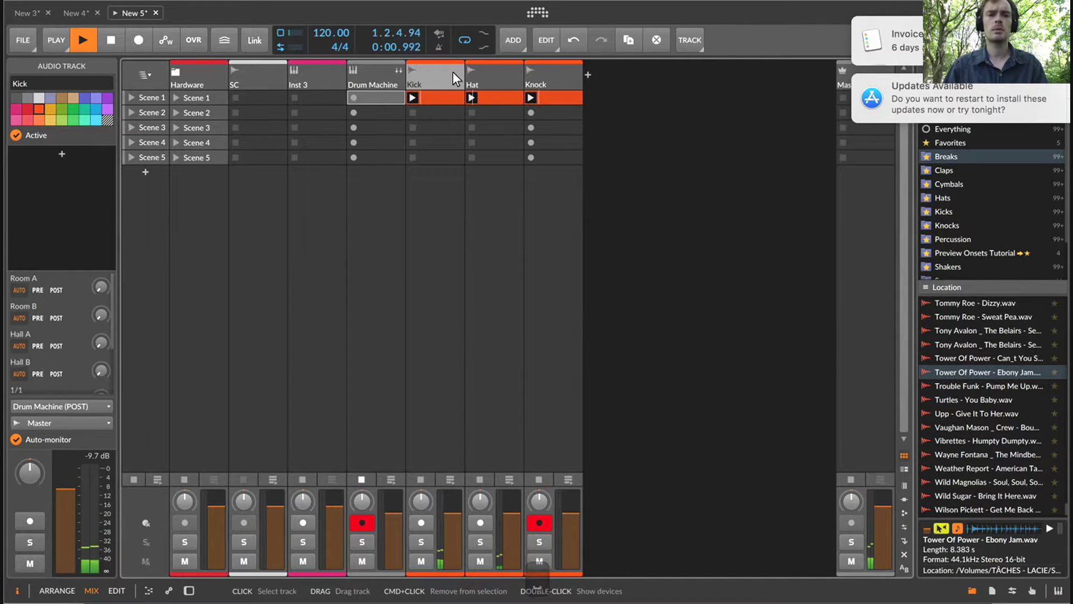
click(511, 97)
Create a new empty note clip in the Drum Machine track's Scene 1 slot and open it in the editor.
click(369, 76)
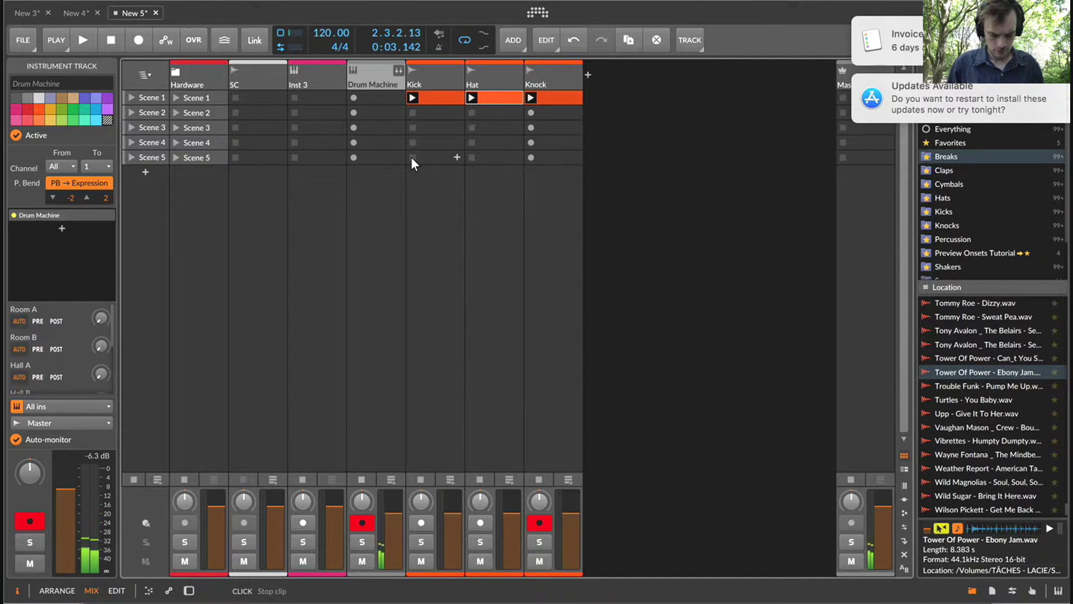
double_click(378, 97)
double_click(379, 97)
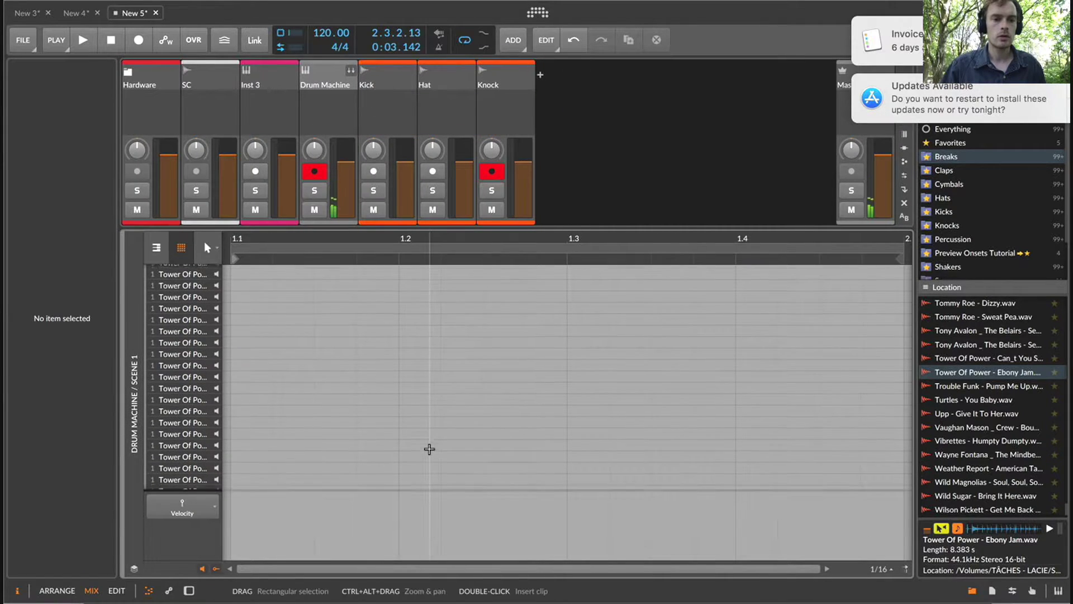
Audition the D2 slice and add D2 notes at 1.1.4, 1.2.3, 1.3.4 and 1.4.3 in the Drum Machine clip.
scroll(212, 391, down, 1)
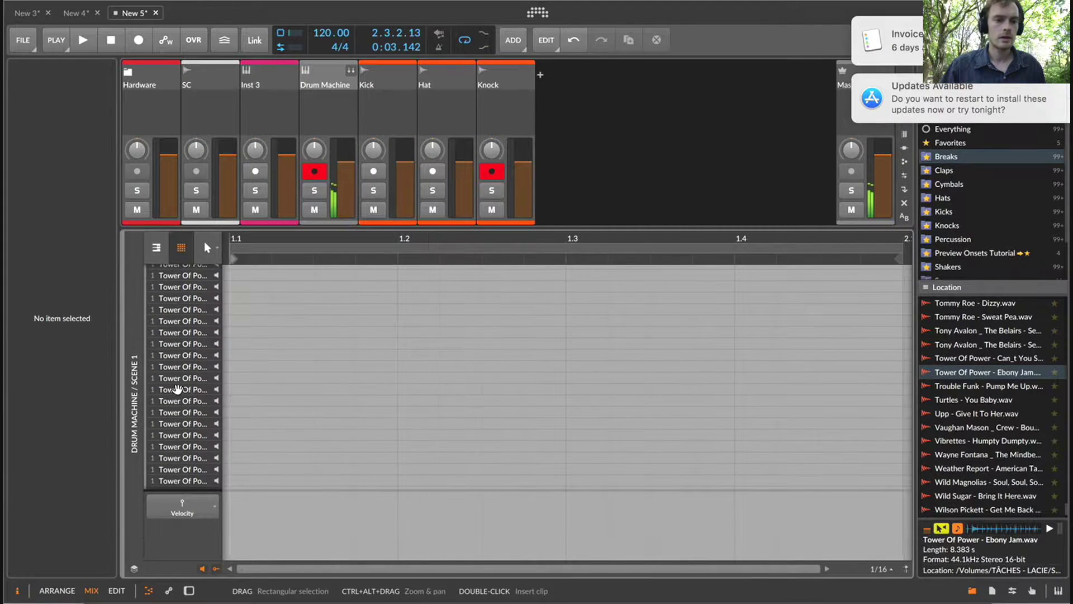
click(216, 424)
click(216, 424)
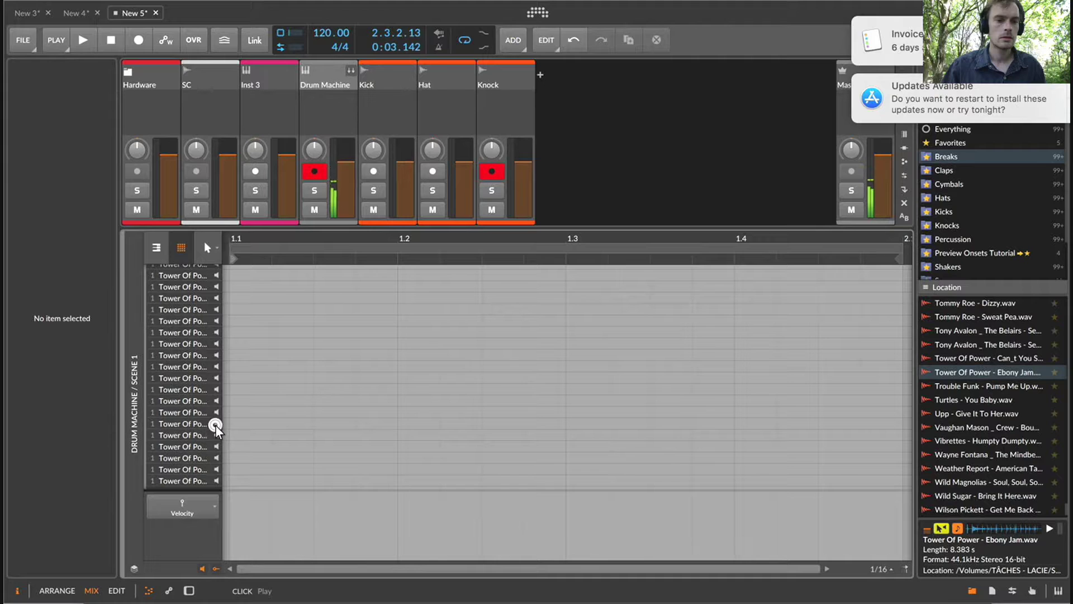
double_click(374, 422)
double_click(506, 424)
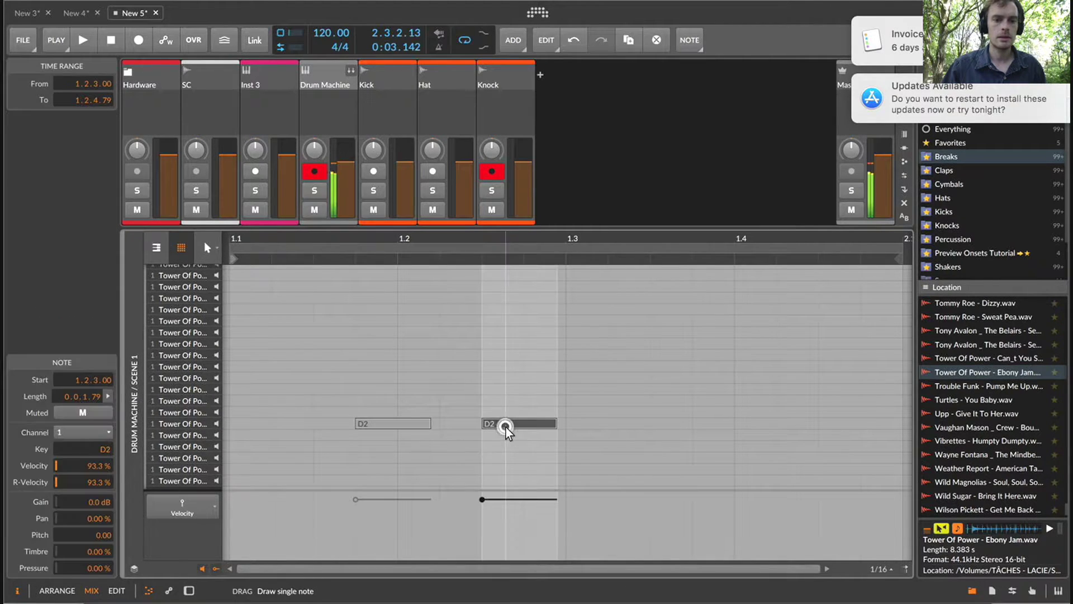
double_click(714, 422)
double_click(838, 423)
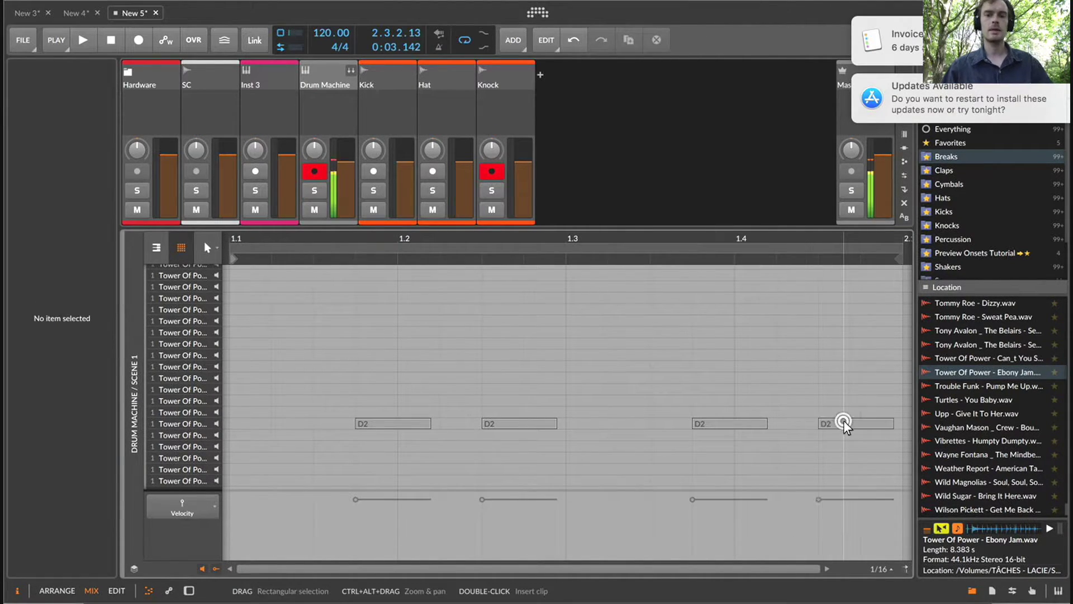
Play the loops and shape the D2 slice's AHDSR envelope by lowering the sustain and adjusting the decay.
key(e)
key(space)
double_click(361, 77)
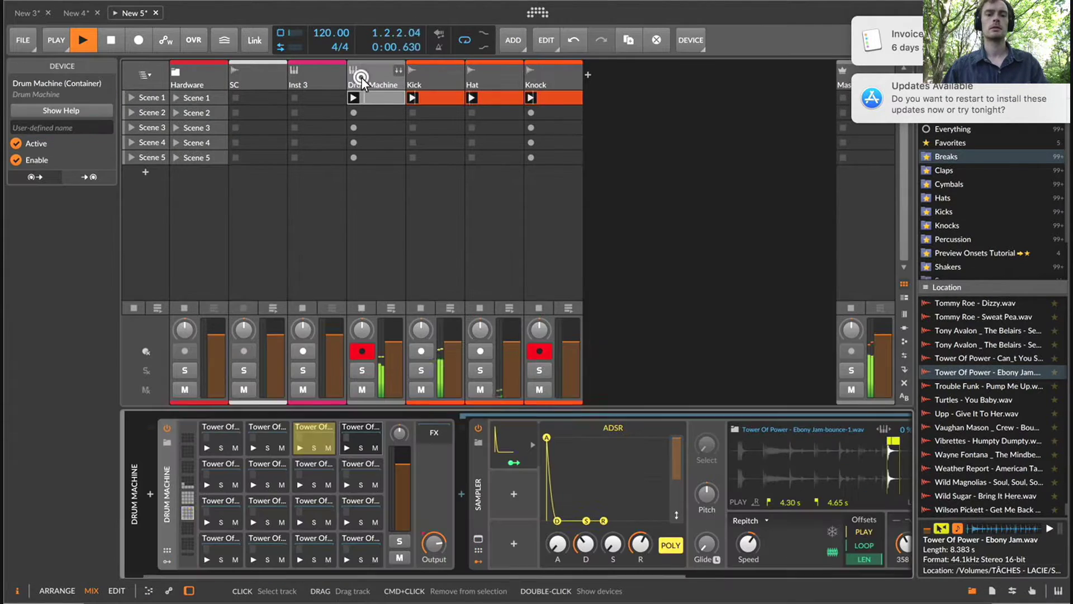
click(313, 426)
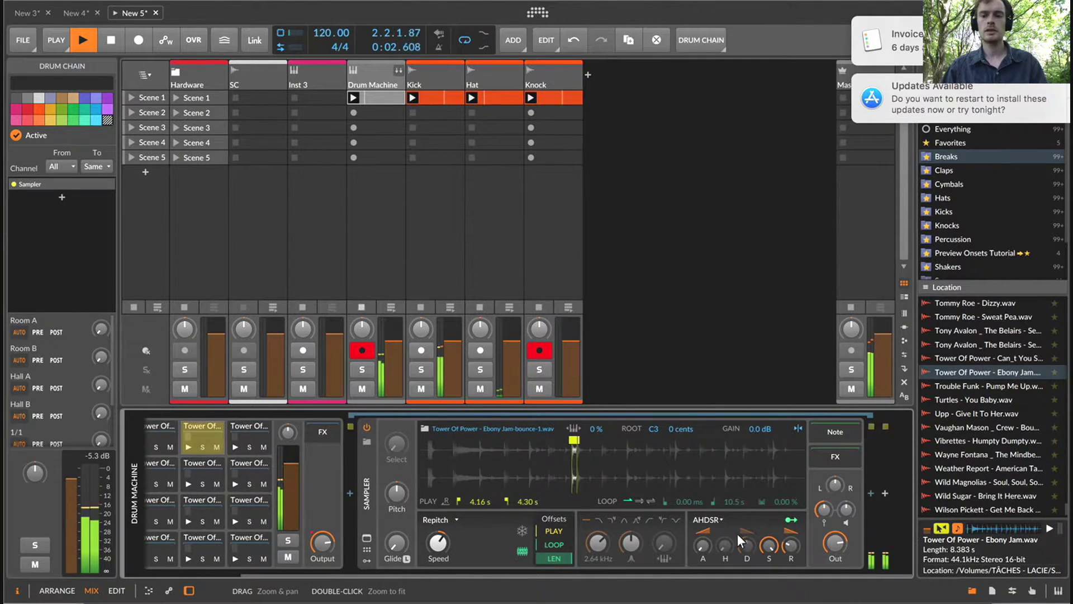
drag(757, 546, 755, 540)
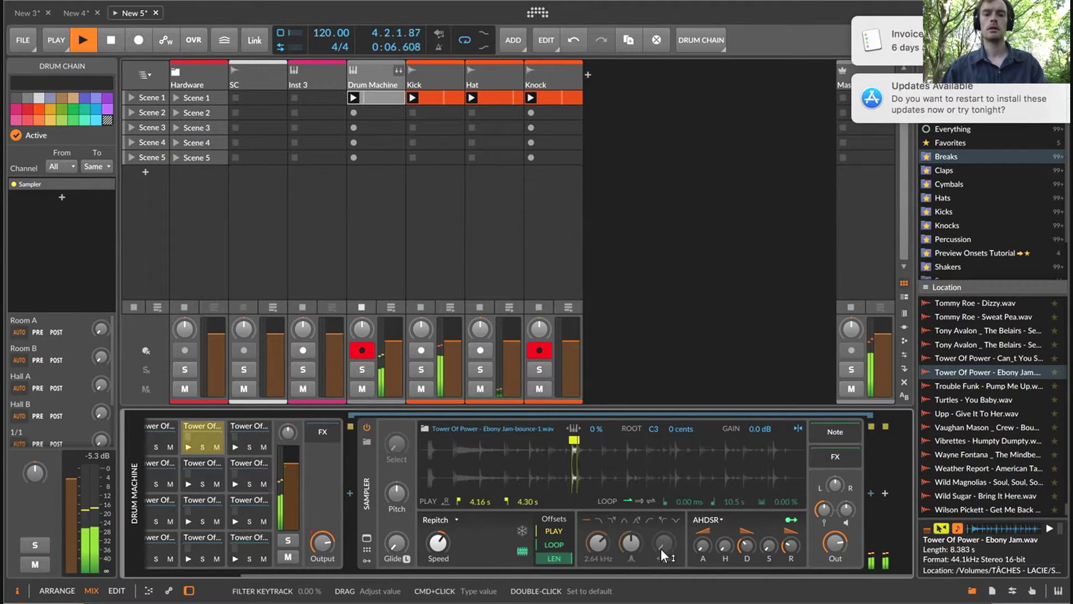
Apply a low-pass filter to the D2 slice with a 201 Hz cutoff and 37.4% resonance, and stop playback.
click(599, 522)
drag(598, 541, 631, 550)
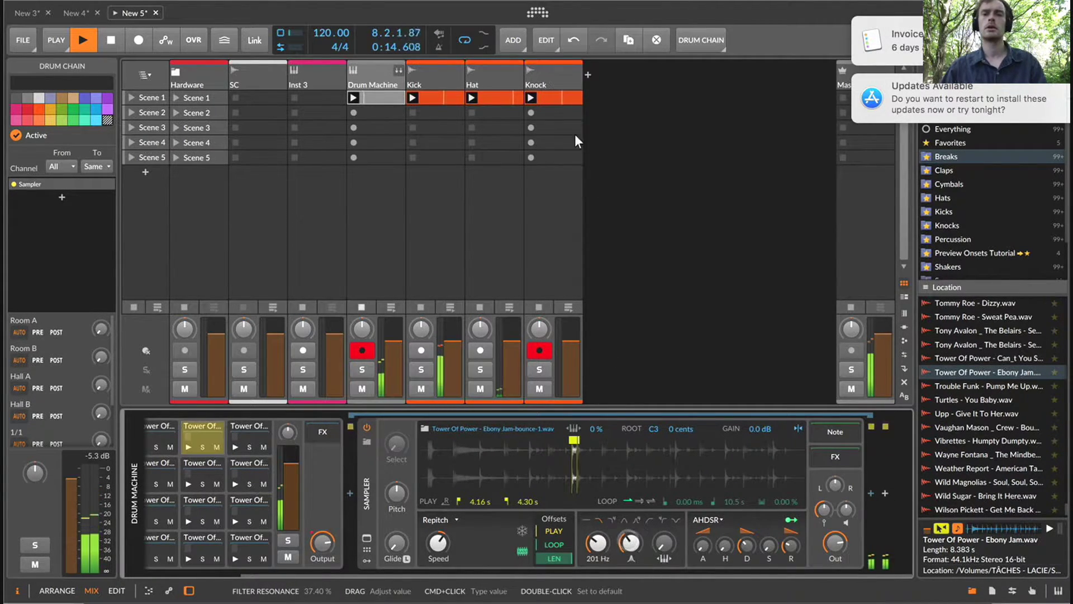
key(space)
Duplicate the Kick track and remove the copied Scene 1 clip from the duplicate.
click(440, 63)
key(super+d)
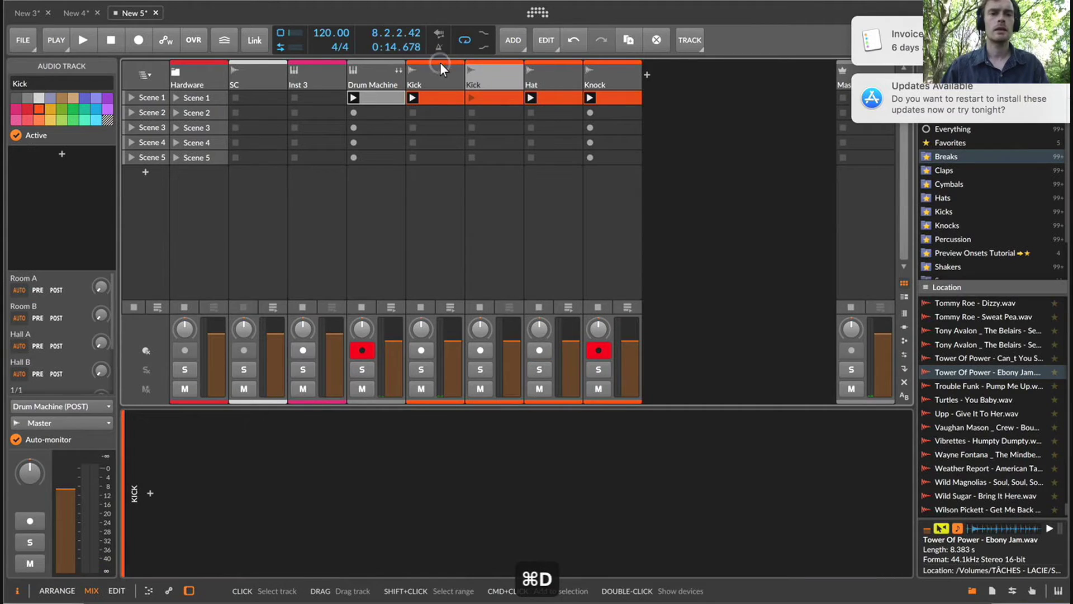
key(BackSpace)
key(super+z)
click(496, 95)
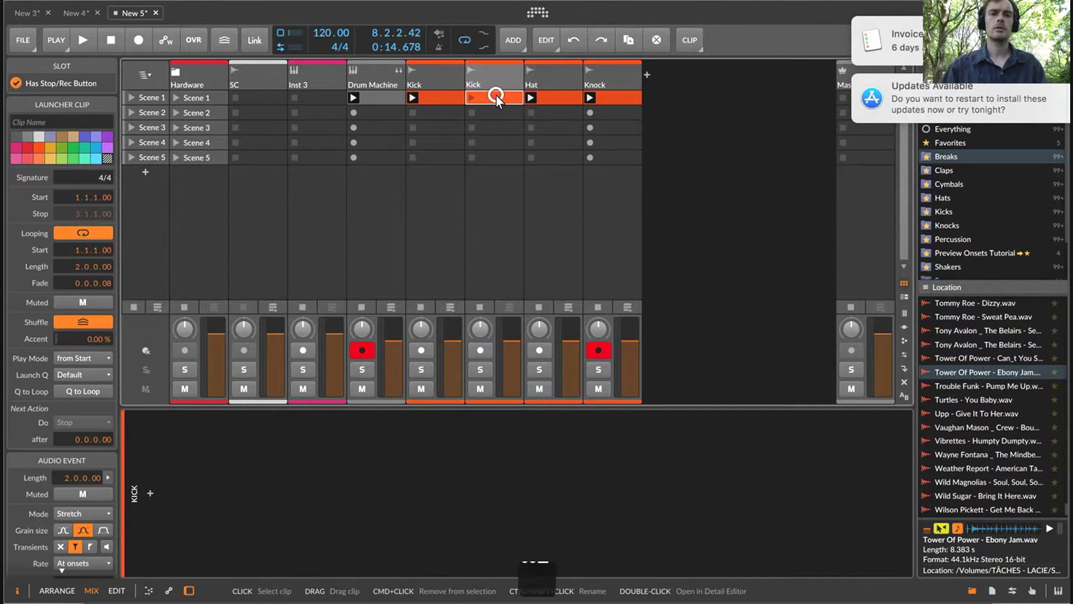
Rename the duplicated Kick track as Low Tom.
click(488, 71)
double_click(488, 72)
text(Kw)
key(BackSpace)
key(BackSpace)
text(Lo)
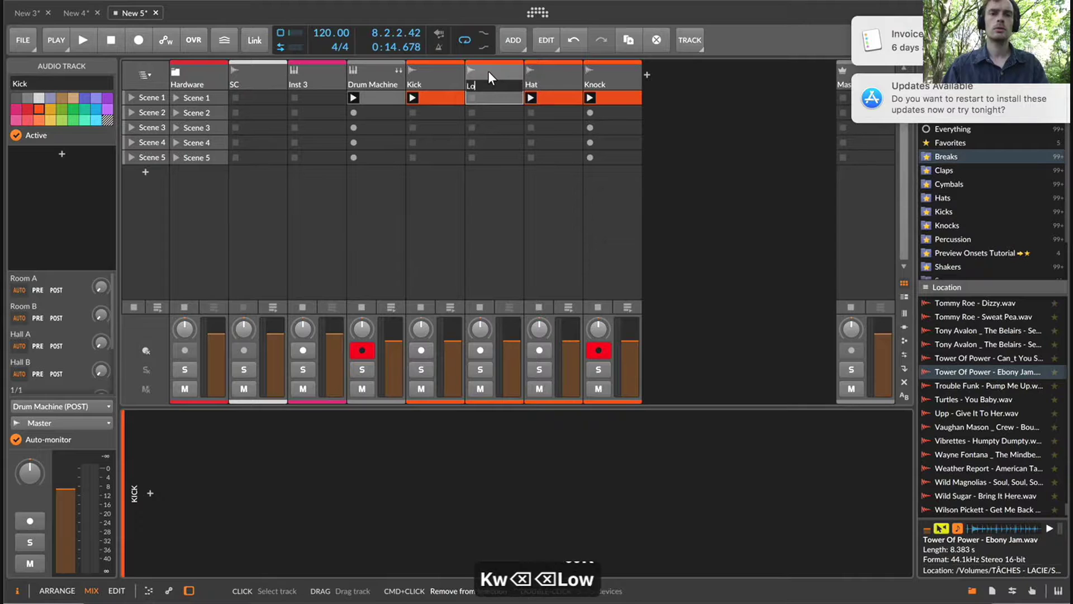
text(w Tom)
key(Return)
Arm the Low Tom track and record the Drum Machine output into its Scene 1 slot.
click(480, 350)
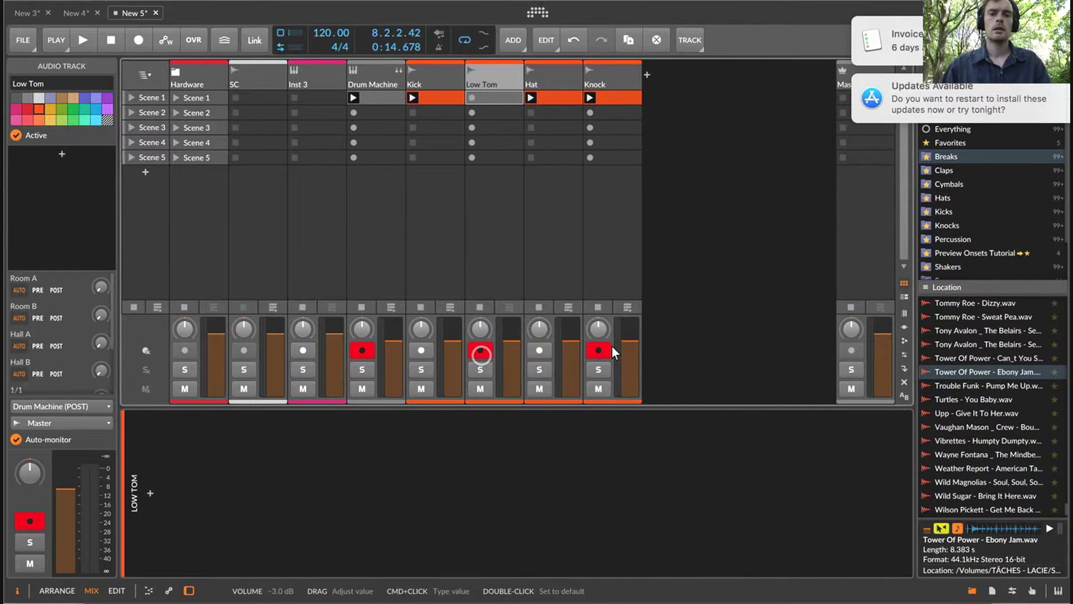
click(471, 99)
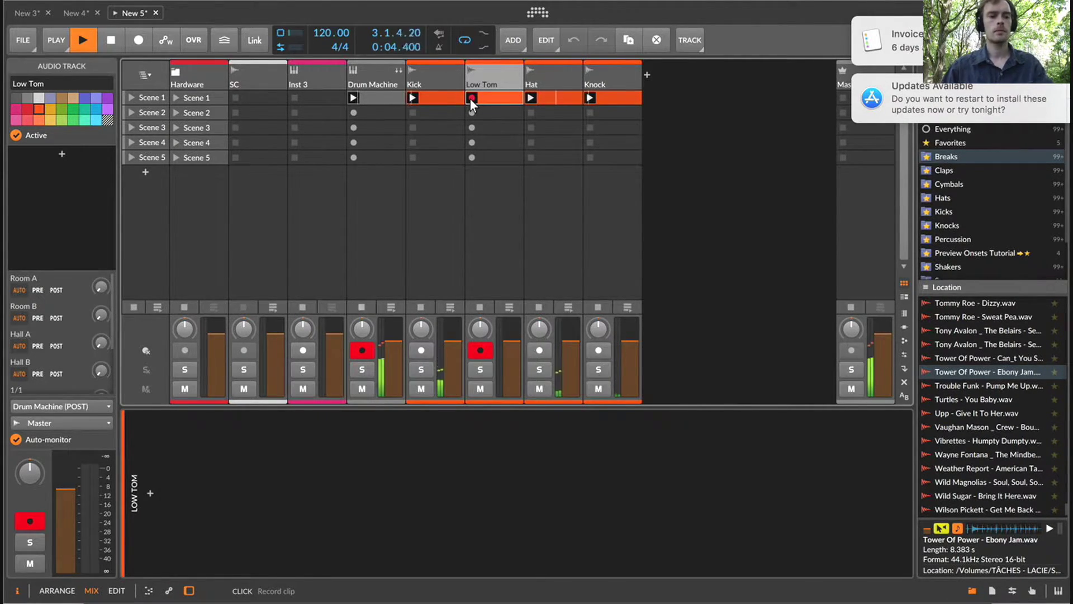
key(space)
Set the Low Tom clip's loop to end at bar 3, split the audio there and delete the remainder.
double_click(488, 98)
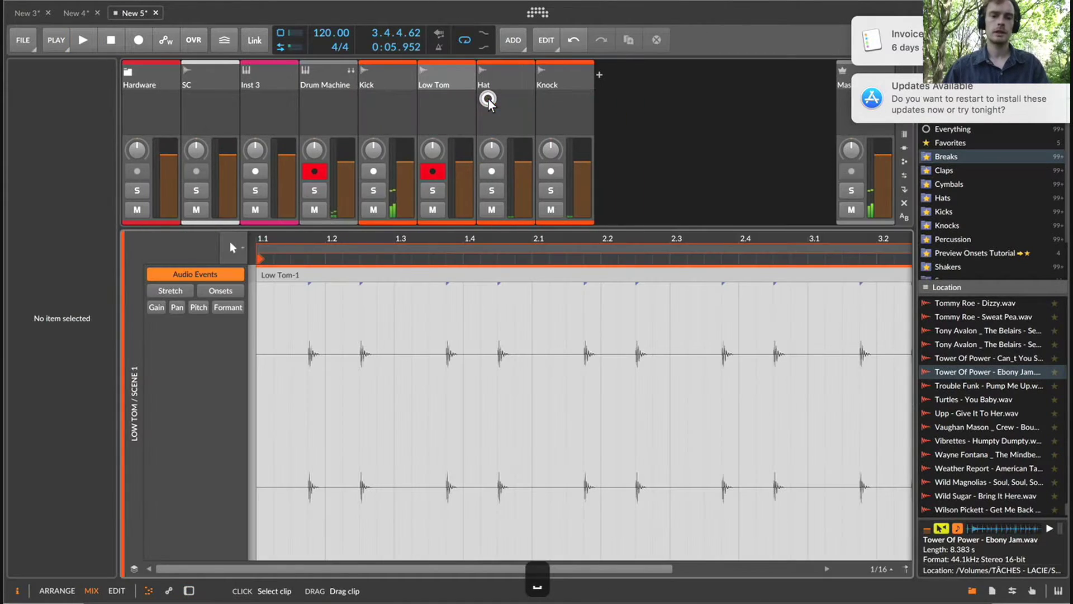
drag(860, 257, 709, 267)
key(super+e)
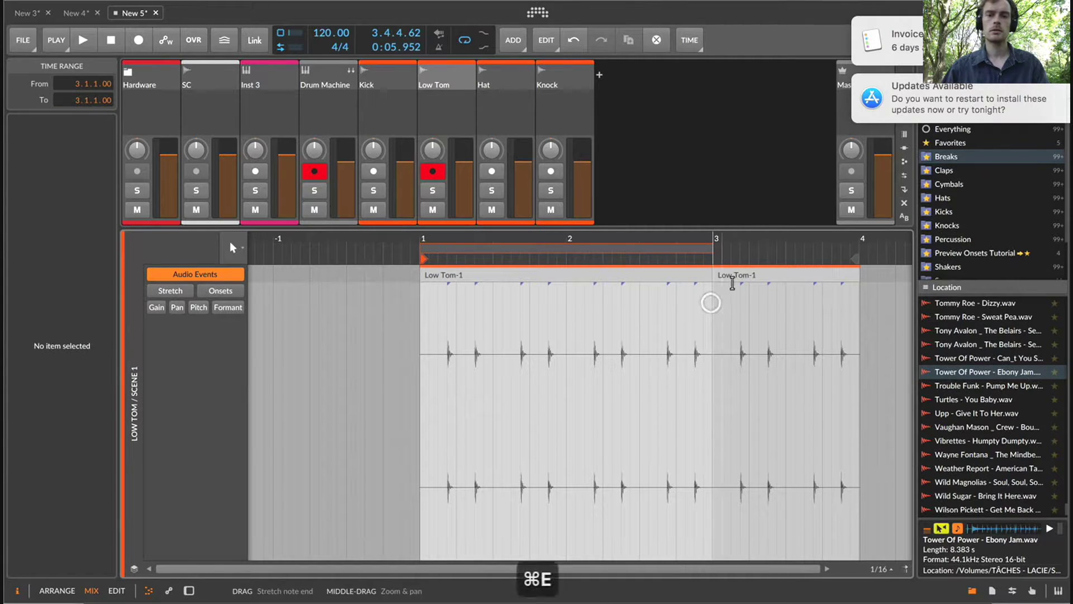
click(730, 278)
key(BackSpace)
Try to set the Low Tom clip's loop from a selection of its whole content.
key(super+a)
key(super+l)
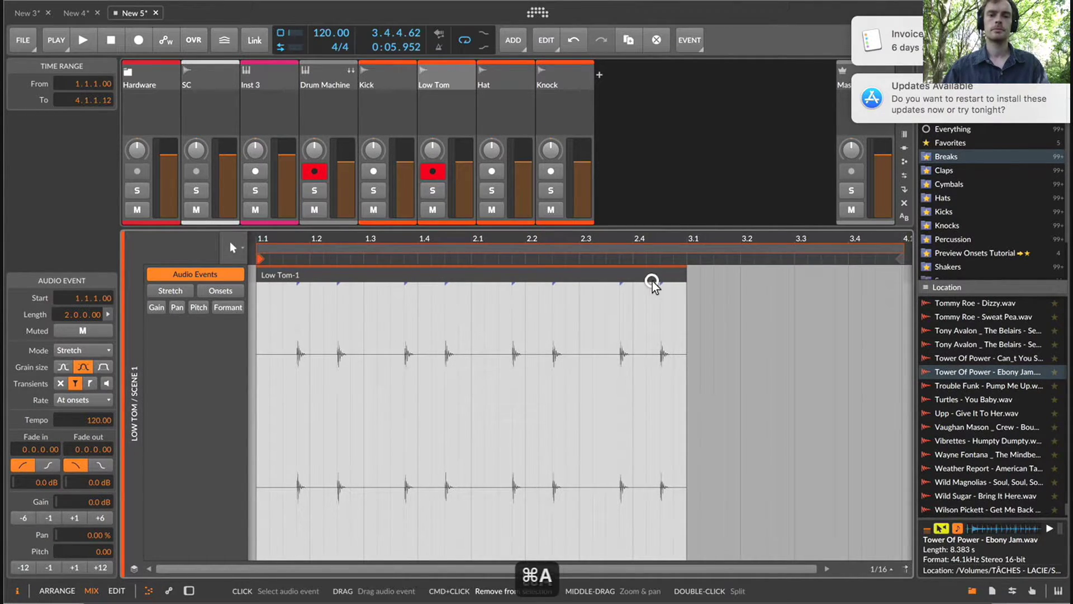
key(super+l)
key(super+a)
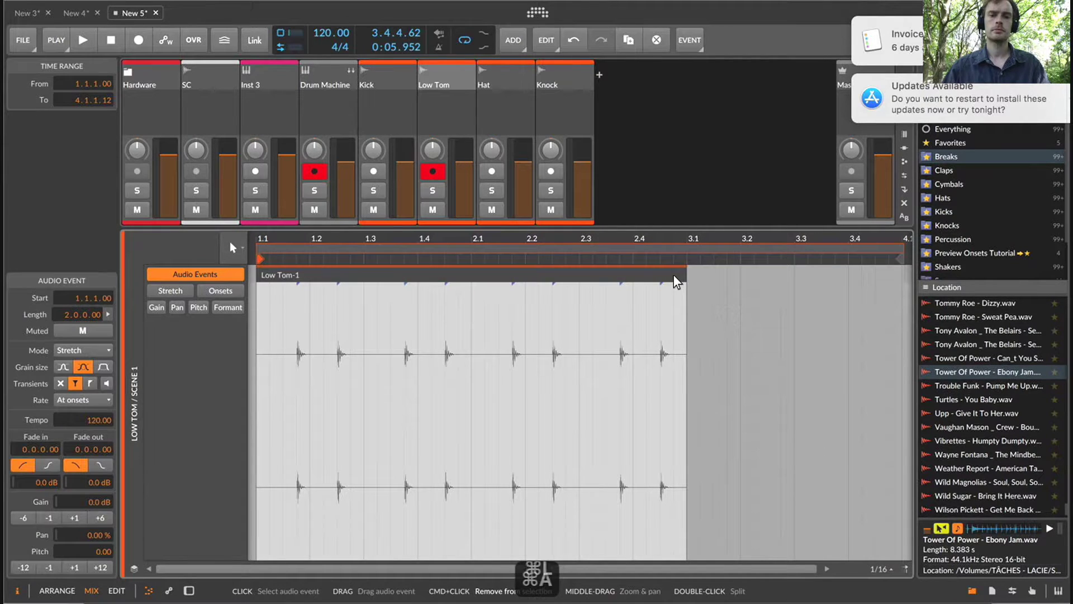
key(super+z)
Play the Low Tom clip with the other loops and delete the Drum Machine track's Scene 1 clip.
key(super+0)
key(super+e)
key(space)
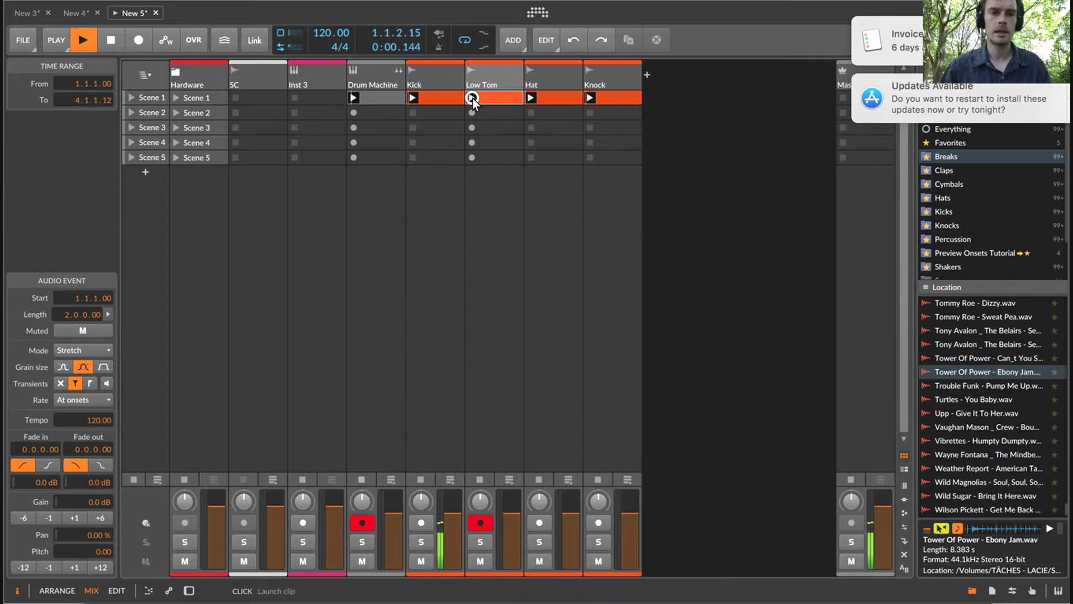
click(377, 96)
key(BackSpace)
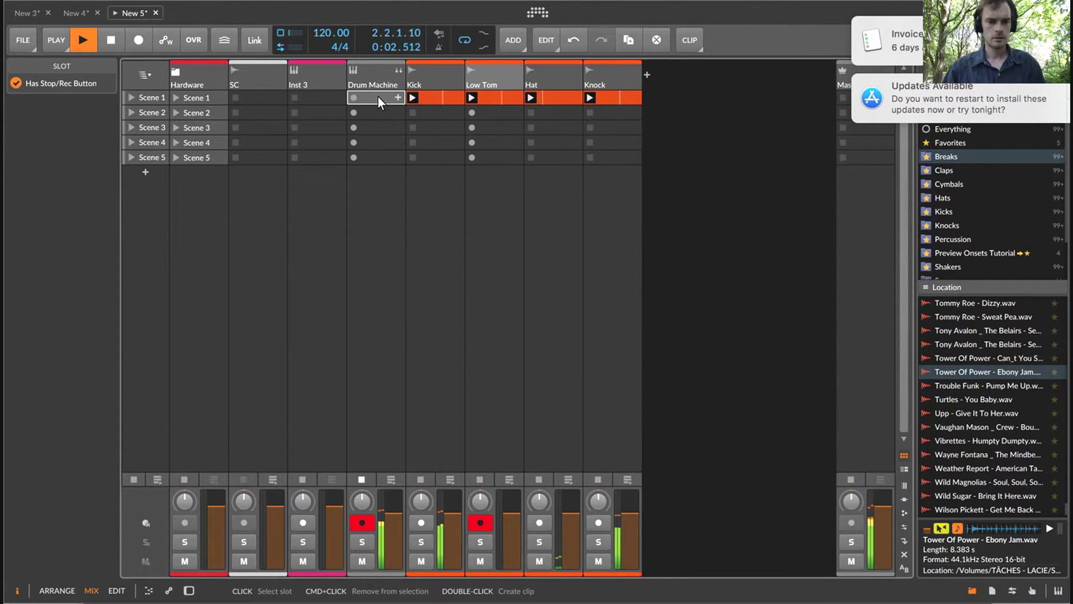
key(space)
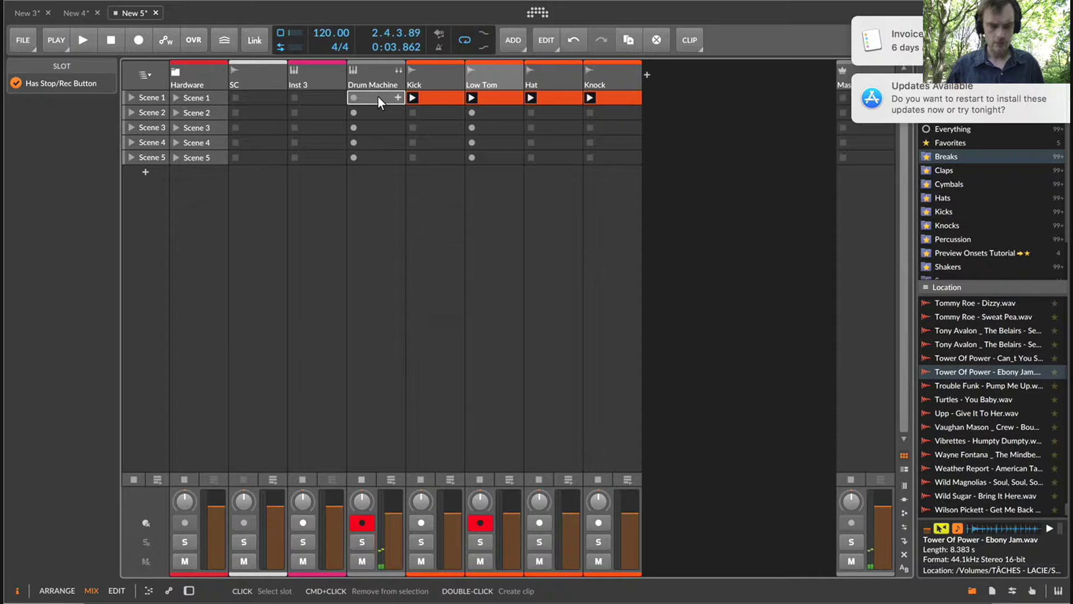
Solo the Hat track, listen briefly to its loop, and clear the solo.
click(538, 540)
key(space)
key(space)
click(538, 543)
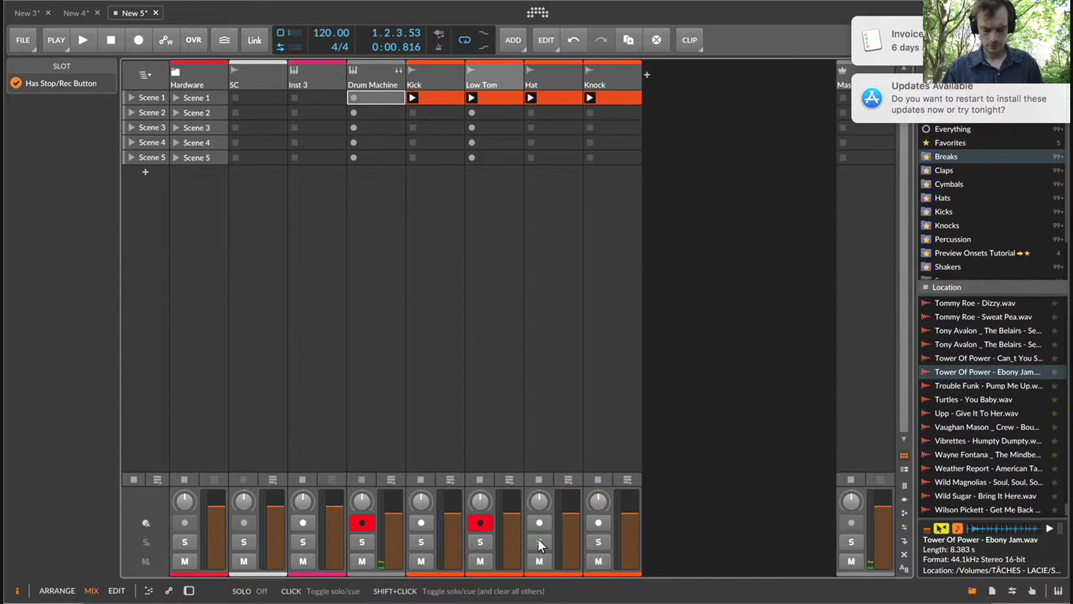
Create a two-bar looped note clip in the Drum Machine track's Scene 1 slot containing one sustained two-bar E3 note.
double_click(377, 98)
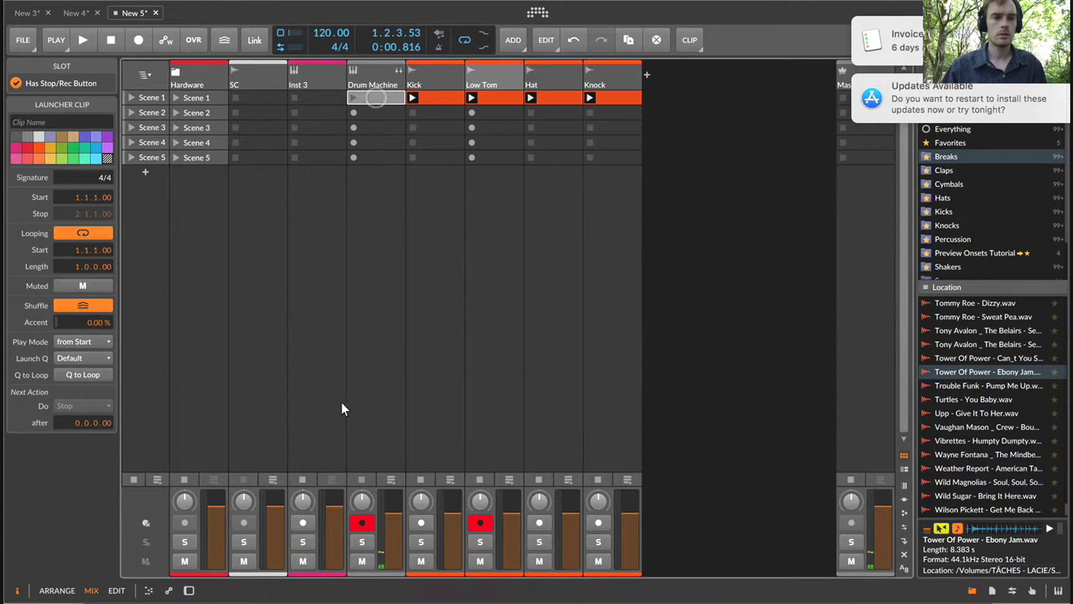
double_click(371, 96)
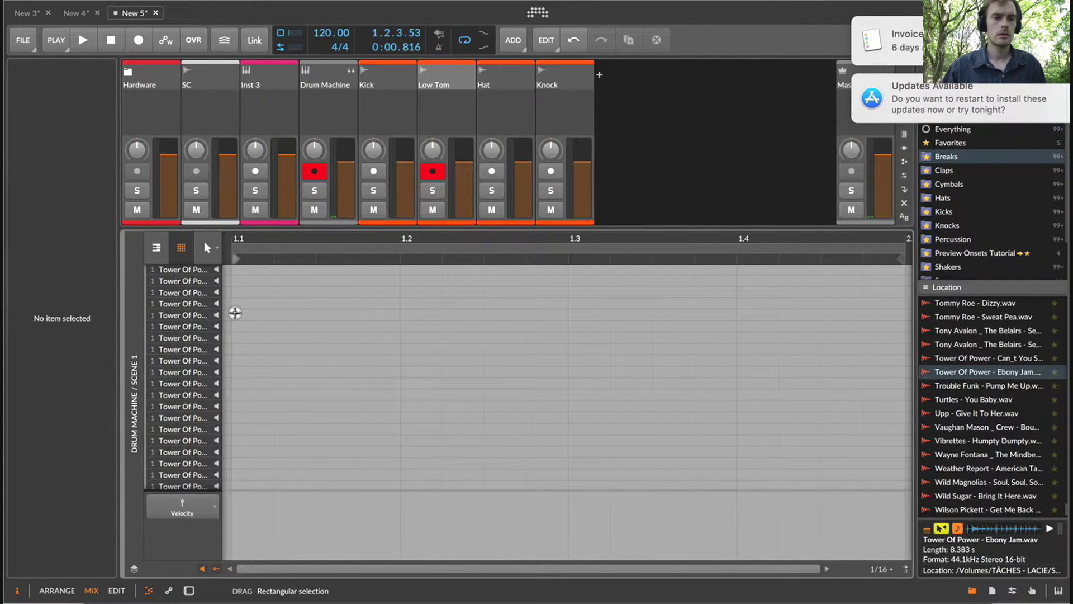
double_click(235, 313)
drag(304, 313, 847, 337)
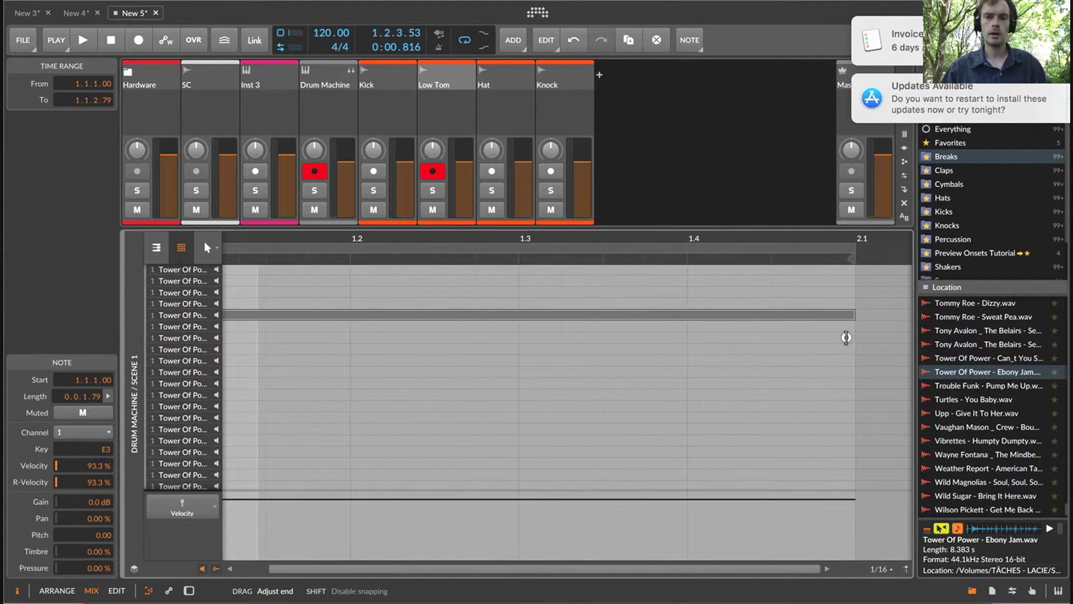
drag(774, 239, 650, 236)
key(super+l)
key(super+0)
Show the Drum Machine track's devices and insert an Arpeggiator before the Drum Machine.
click(320, 80)
key(d)
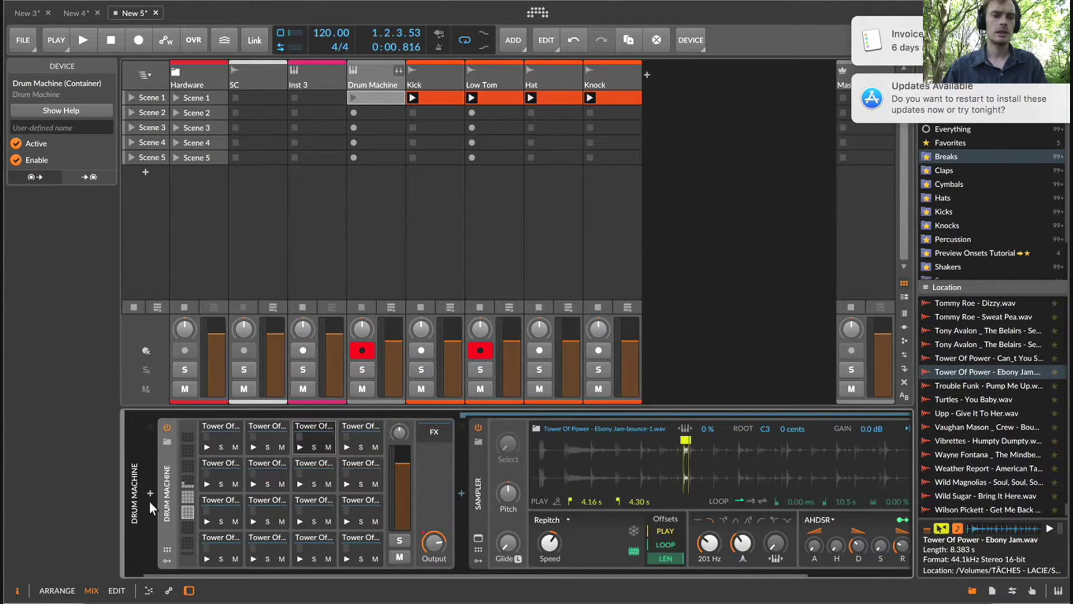
click(150, 498)
text(arp)
key(Down)
key(Up)
key(Return)
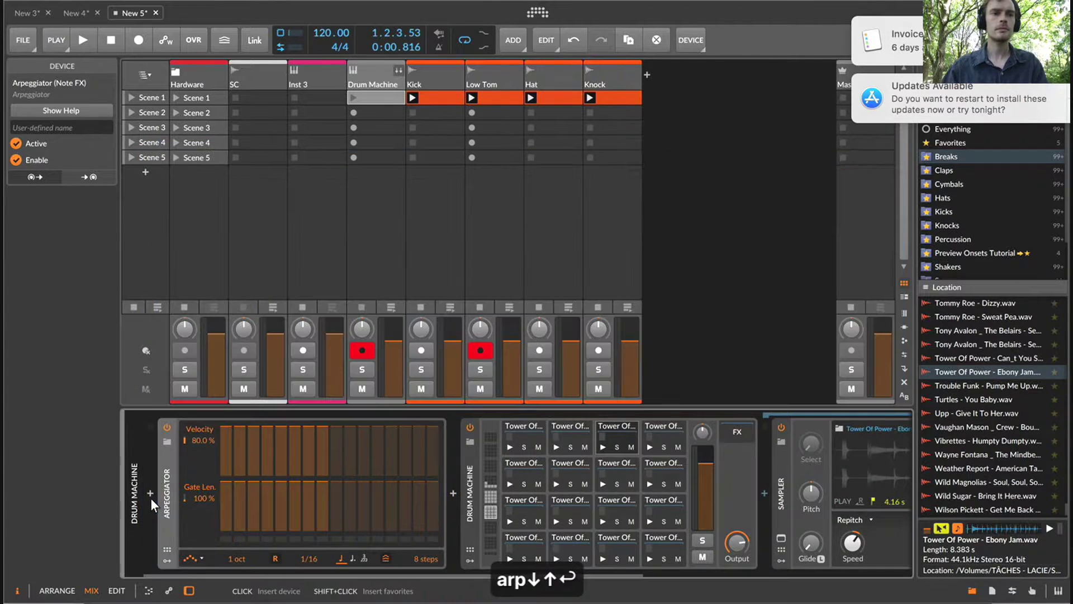
Enable the global groove and adjust its shuffle amount.
click(223, 39)
click(55, 39)
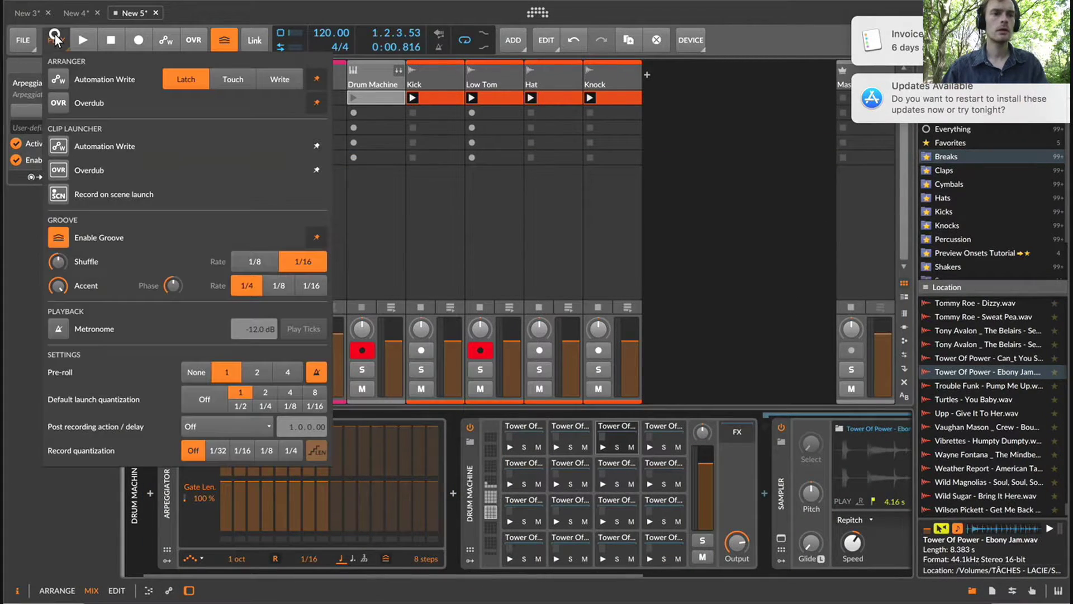
drag(56, 257, 55, 256)
click(54, 39)
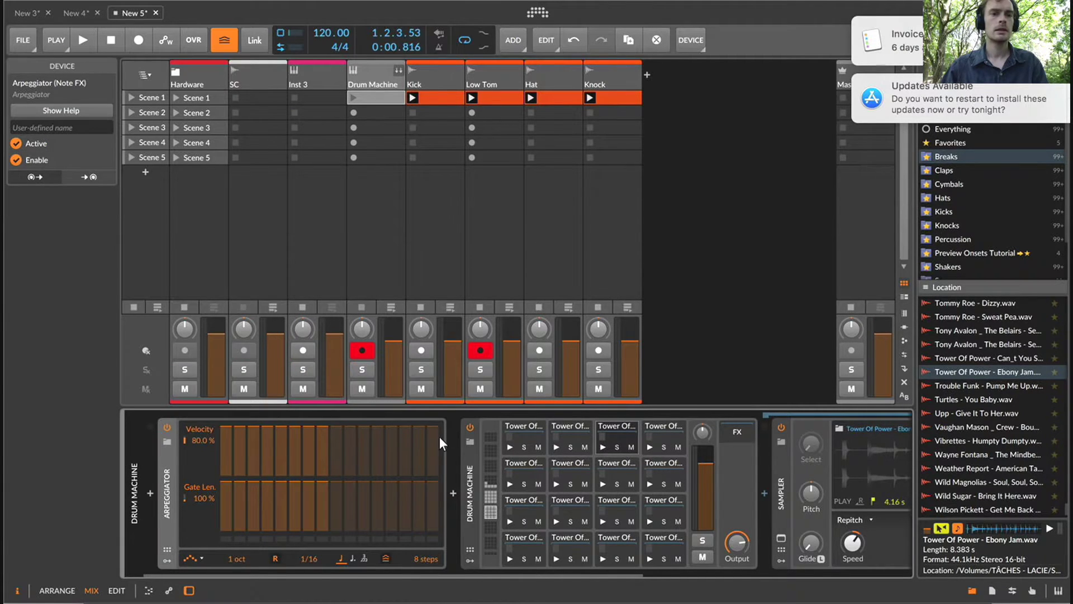
Lower the Arpeggiator velocities of steps 1, 2, 4, 5, 6 and 8, with step 4 about 41% and step 5 at 46.5%.
mouse_move(226, 442)
mouse_down()
mouse_move(239, 463)
mouse_move(266, 457)
mouse_move(220, 441)
mouse_up()
click(268, 455)
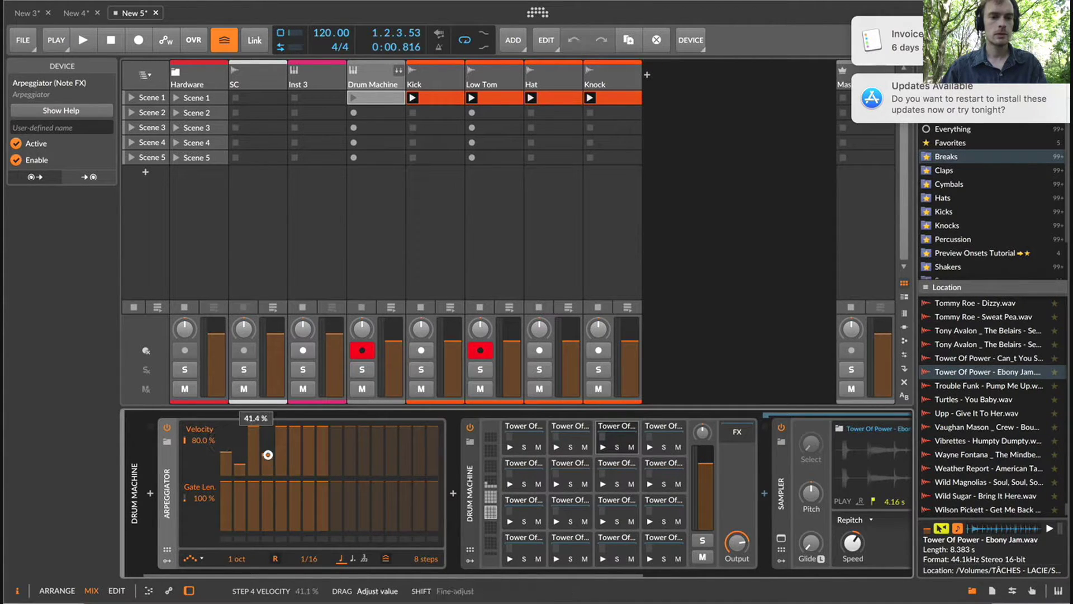
click(281, 452)
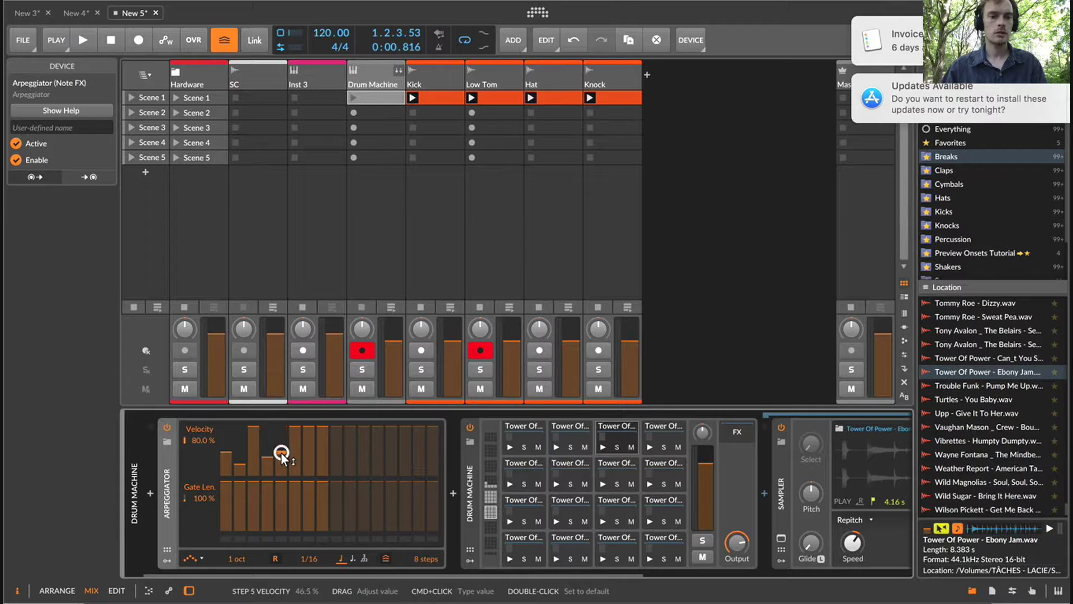
click(319, 456)
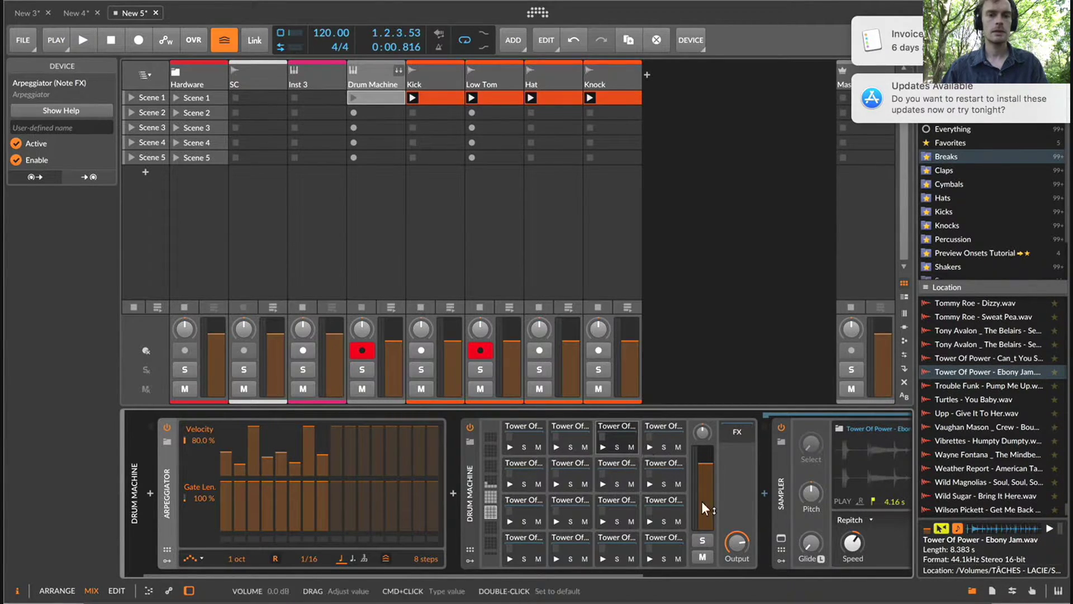
Listen to the arpeggiated Drum Machine clip alongside the other loops, and audition the first slice pad in the top row.
click(353, 98)
click(388, 98)
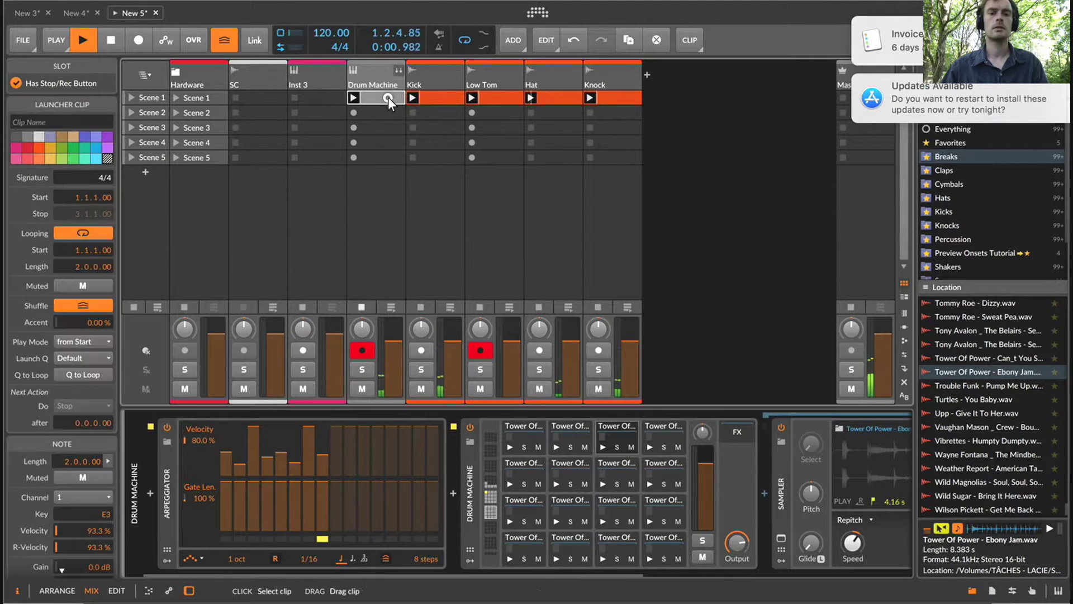
scroll(613, 468, right, 5)
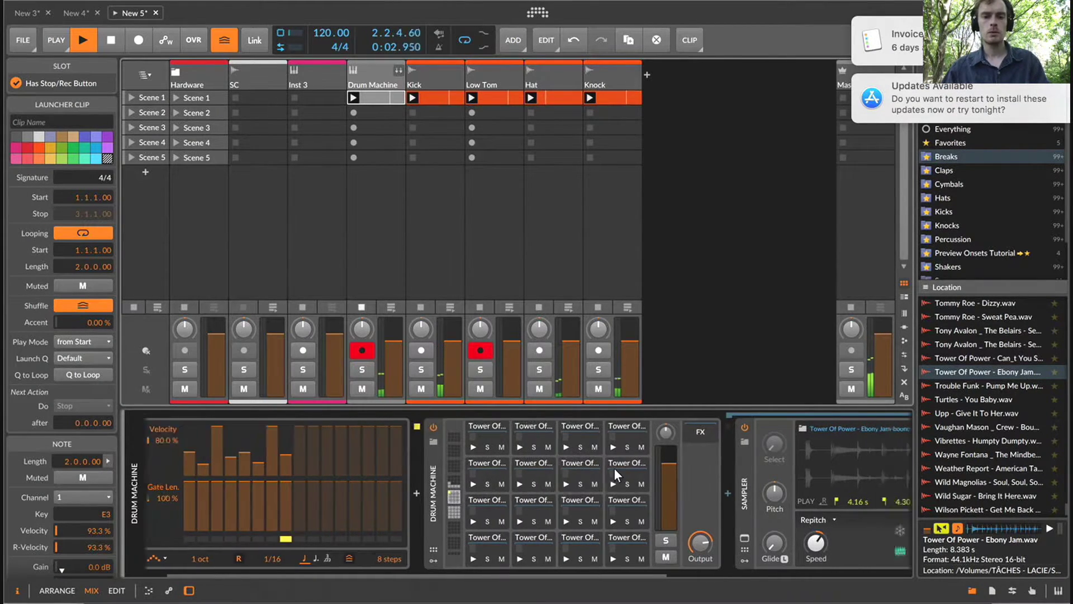
key(space)
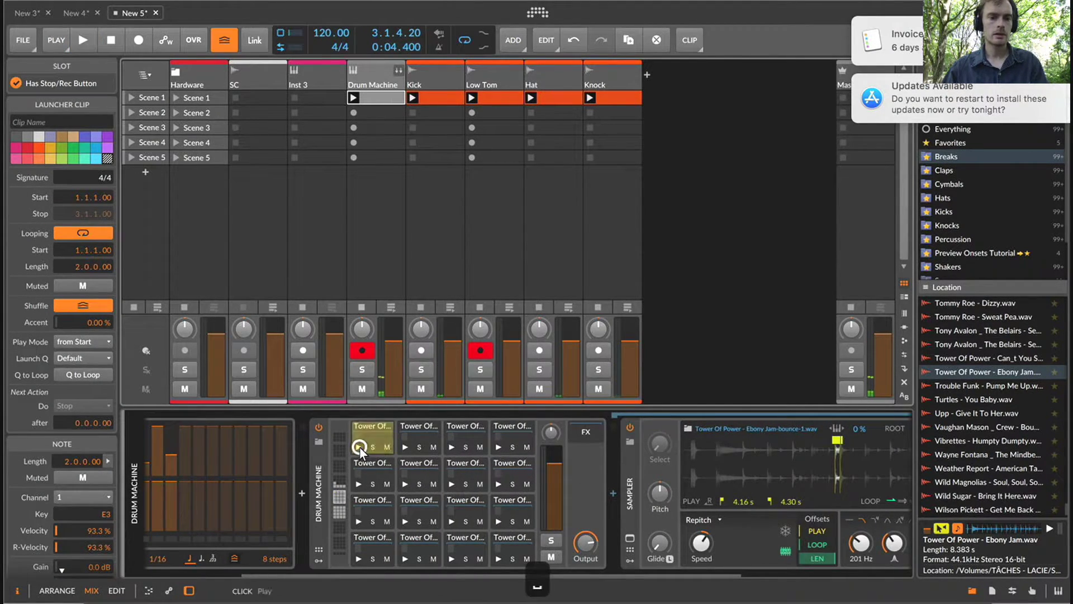
click(360, 436)
scroll(459, 433, left, 5)
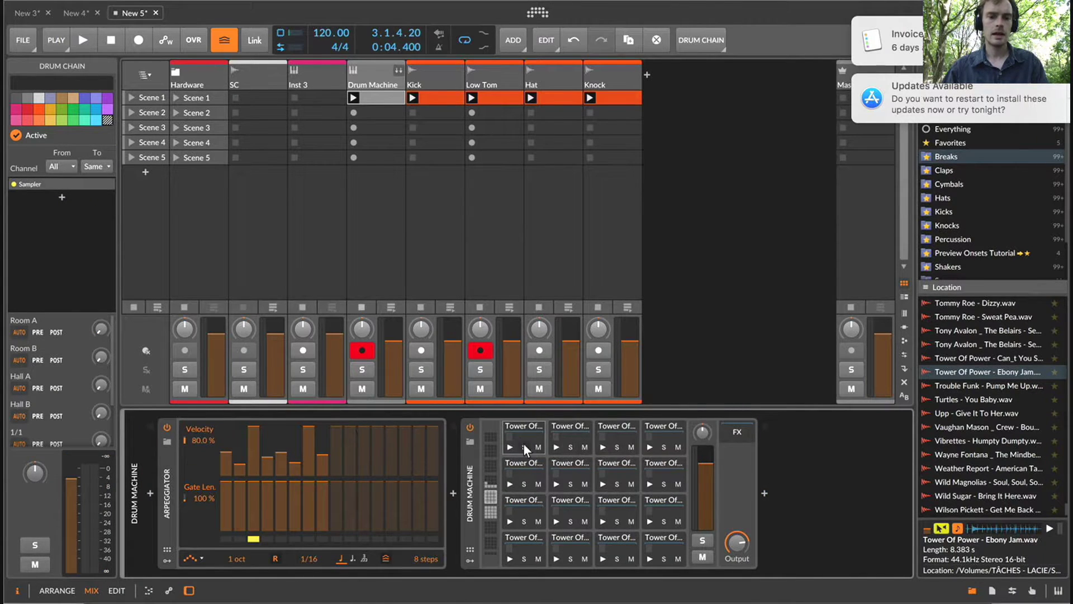
Start playback and transpose the auditioned slice's Sampler pitch to 5 semitones.
scroll(649, 486, right, 6)
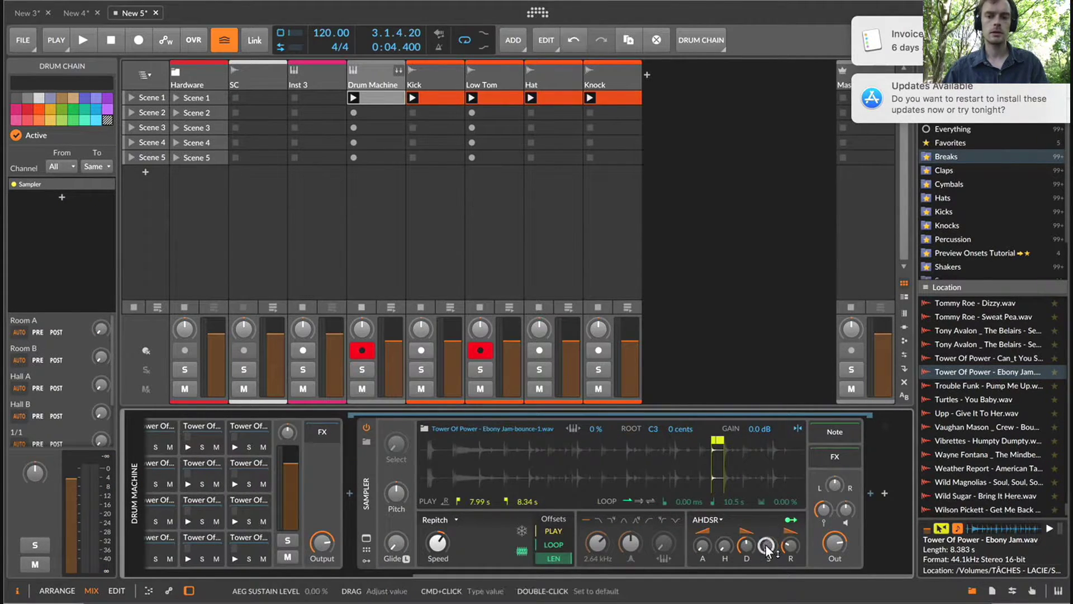
key(space)
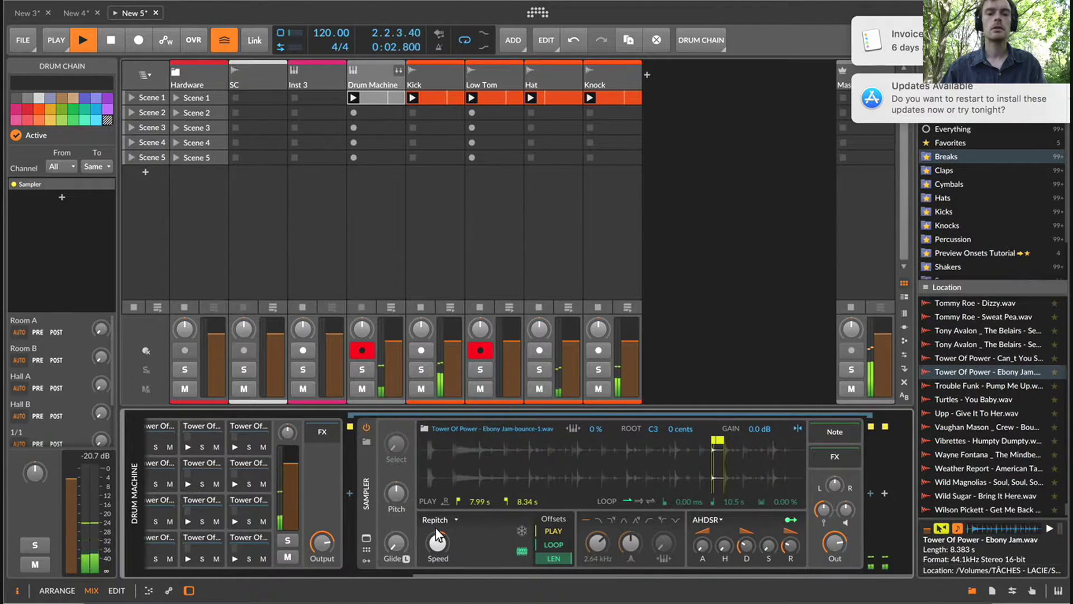
super+click(406, 494)
text(5st)
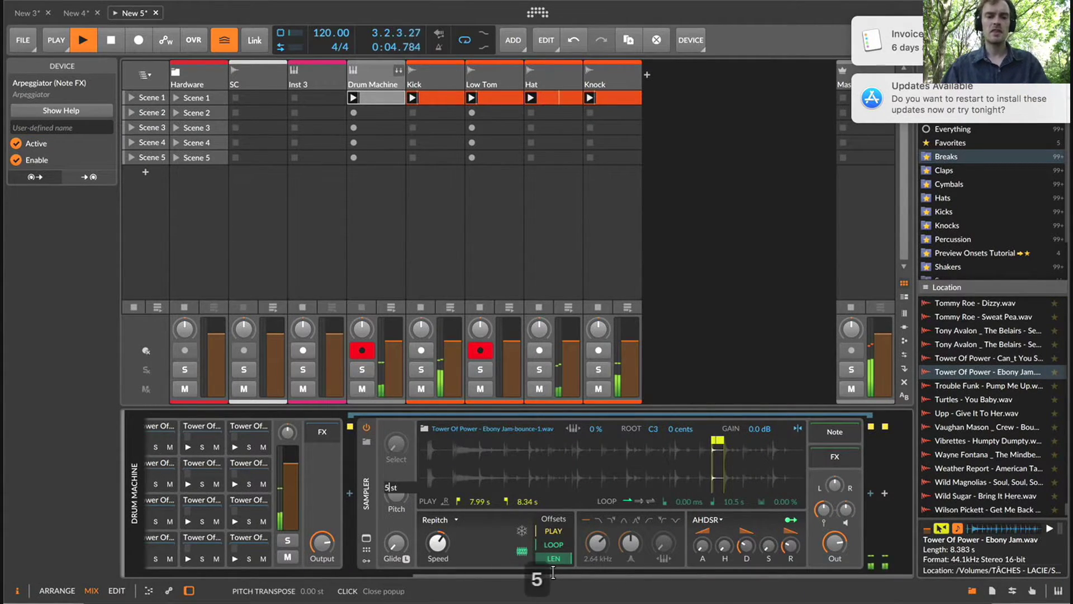
key(Return)
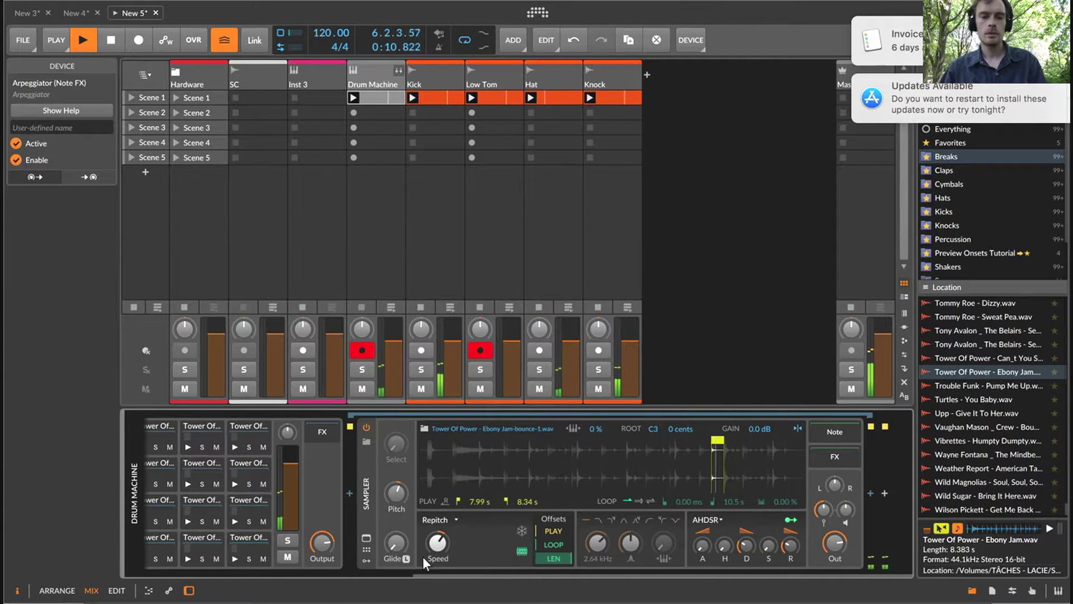
Add a Steps modulator to the slice's Sampler.
click(362, 557)
click(388, 443)
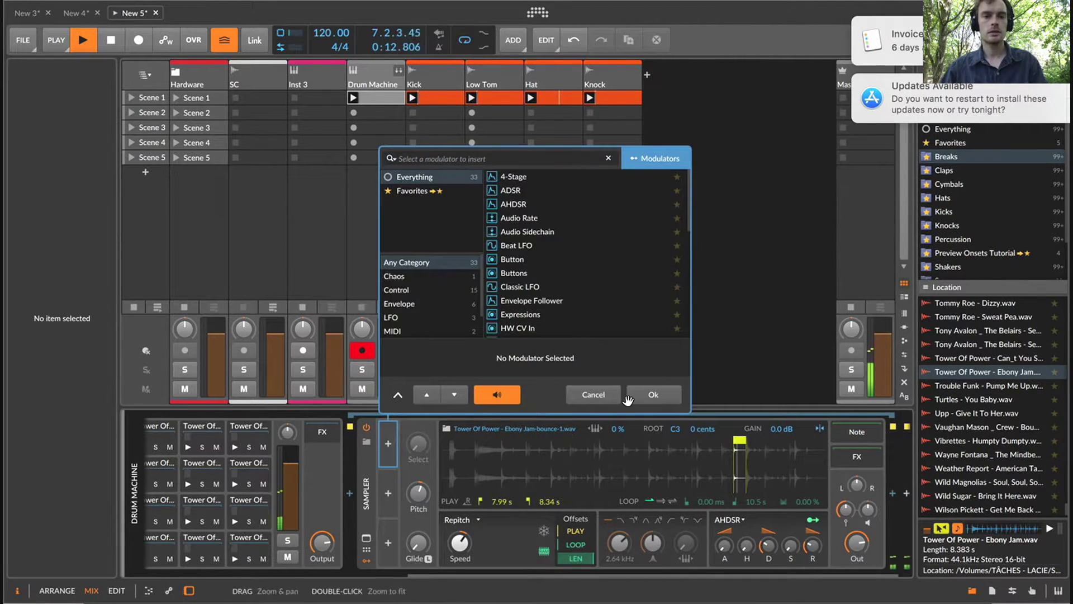
text(ste)
key(Down)
key(Return)
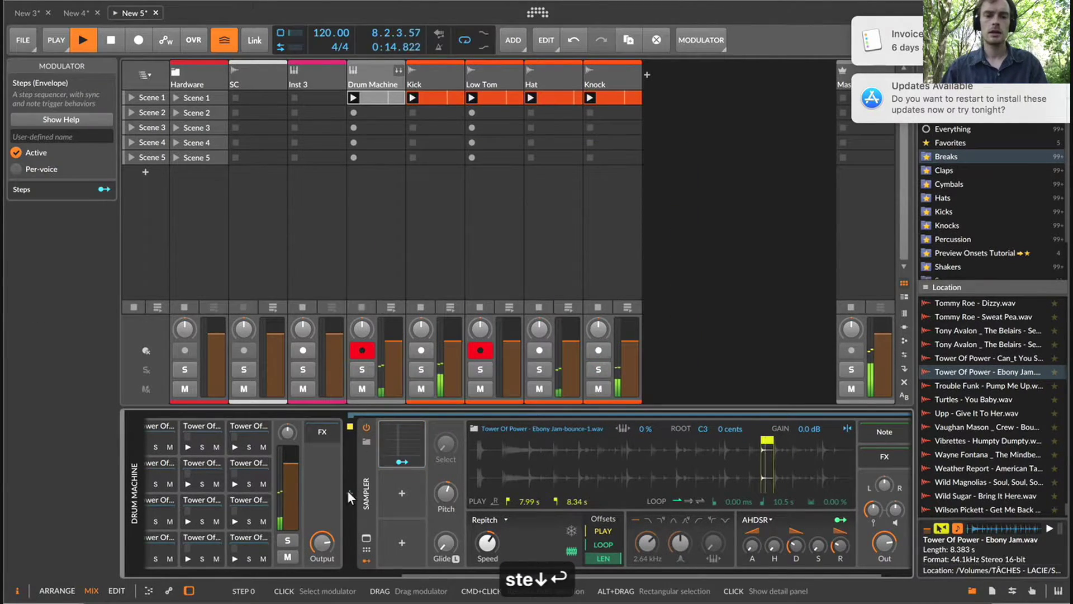
Map the Steps modulator to the Sampler's decay by 1.106, release by 0.883 and pitch by -1.657.
scroll(621, 535, right, 2)
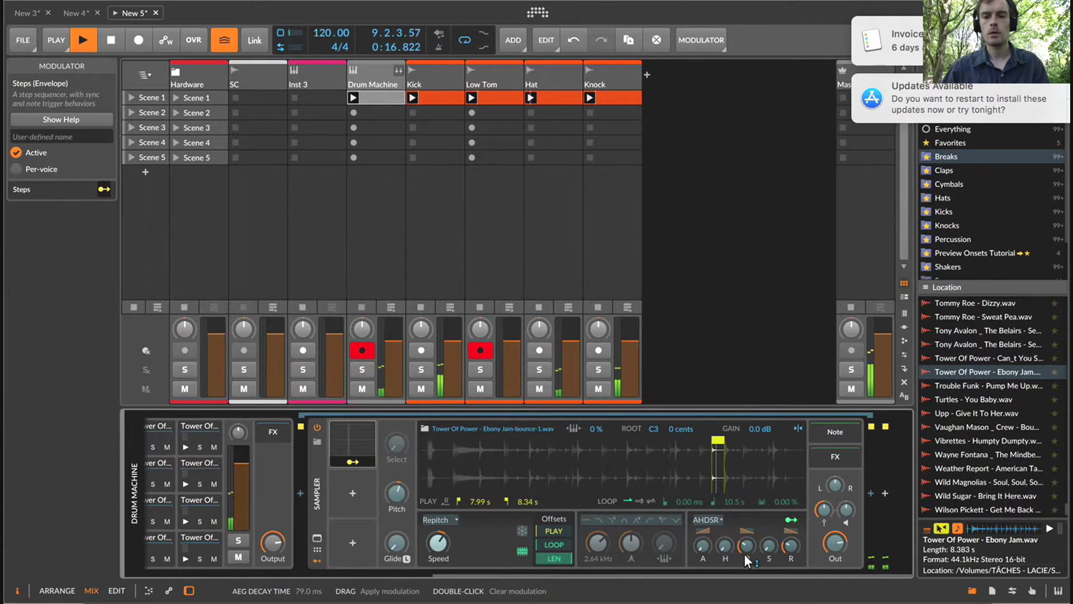
click(353, 462)
drag(750, 547, 791, 540)
drag(398, 494, 398, 517)
click(359, 459)
Raise steps 3, 7, 11 and 15 to full height in the 16-step modulator pattern while the loops play from the start.
click(370, 444)
key(space)
key(space)
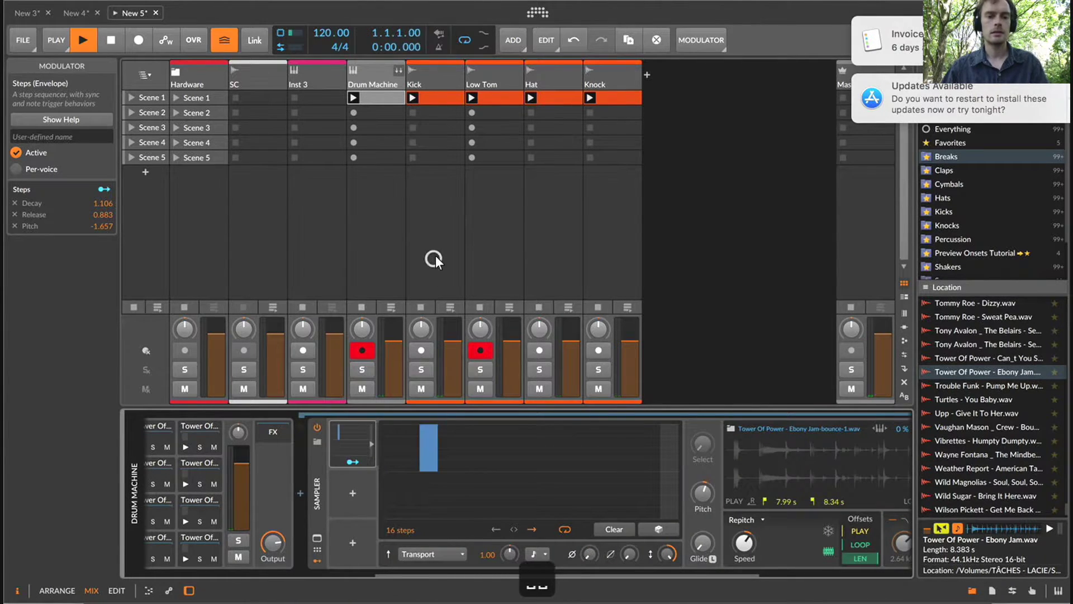
click(502, 446)
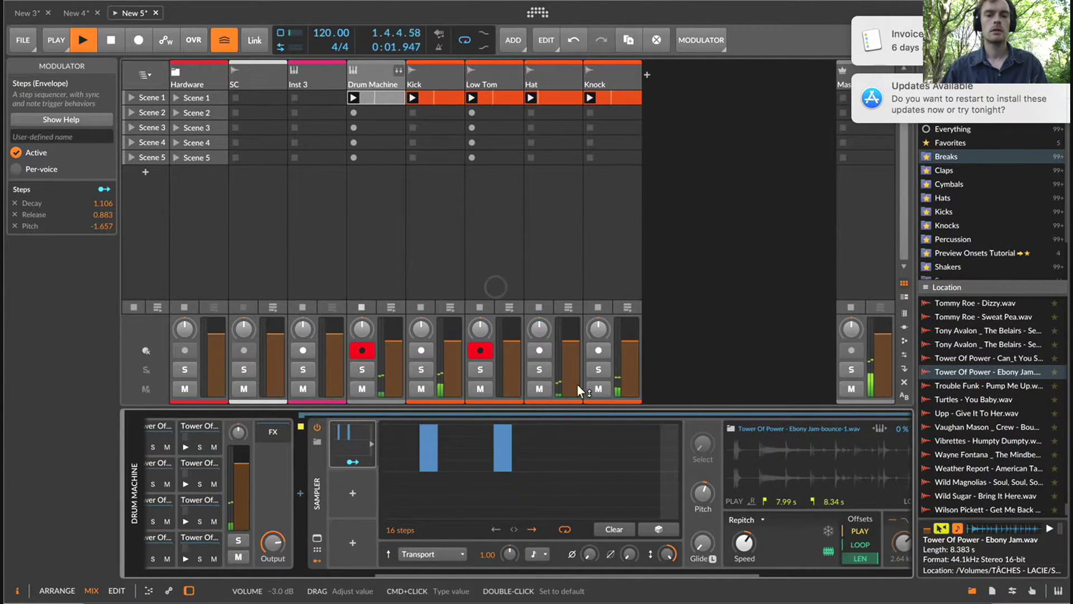
click(577, 446)
click(651, 446)
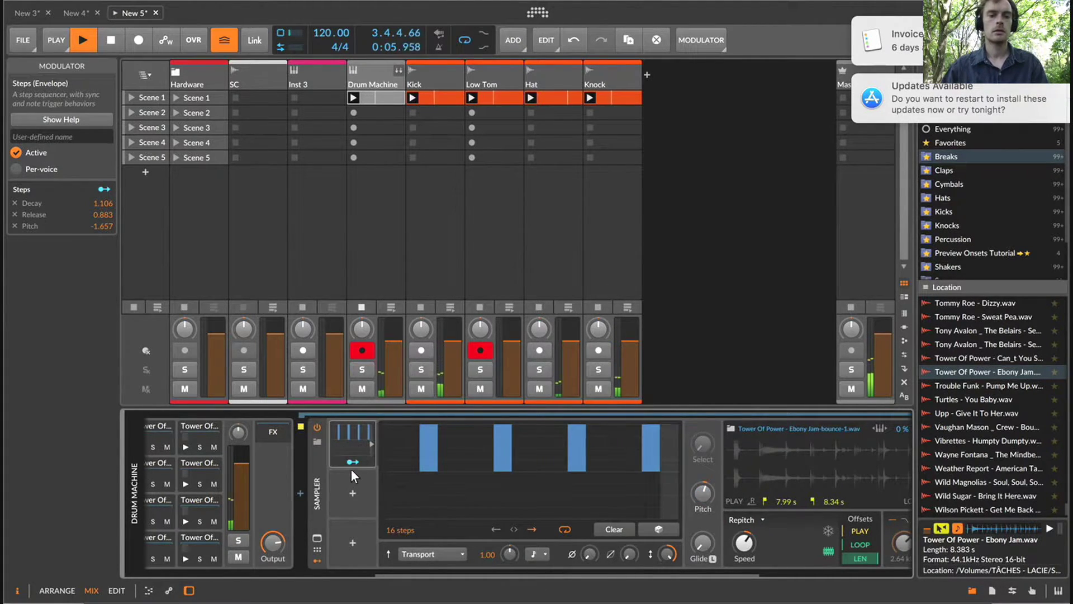
Readjust the Steps modulation amounts on the Sampler's envelope release and decay by ear, and stop playback.
scroll(503, 492, down, 5)
drag(790, 547, 769, 565)
click(769, 564)
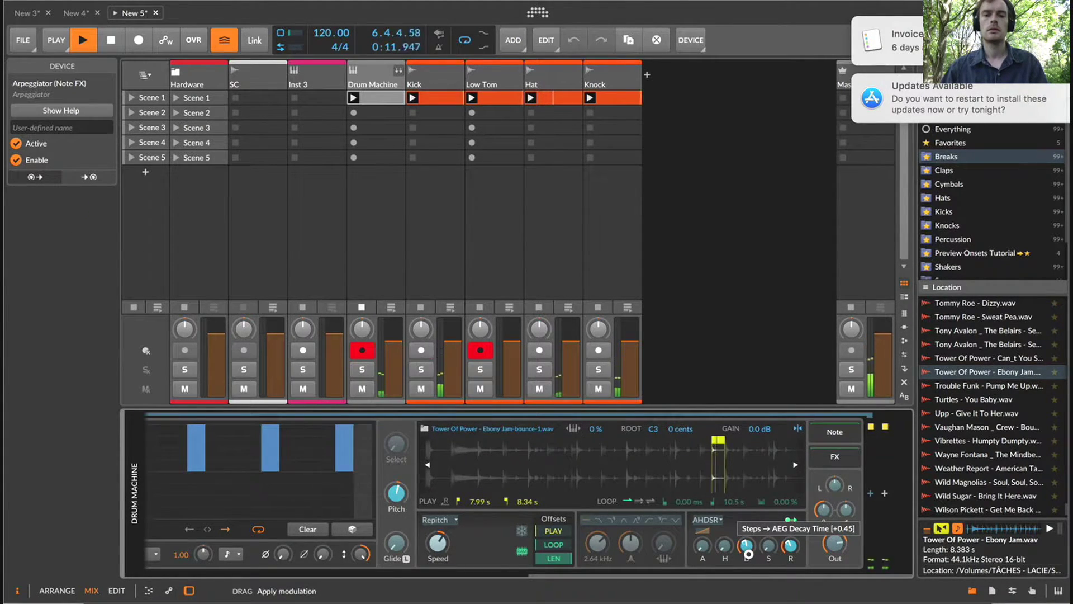
drag(748, 553, 749, 559)
scroll(747, 554, up, 3)
mouse_move(582, 505)
mouse_down()
mouse_move(583, 514)
mouse_move(579, 495)
mouse_up()
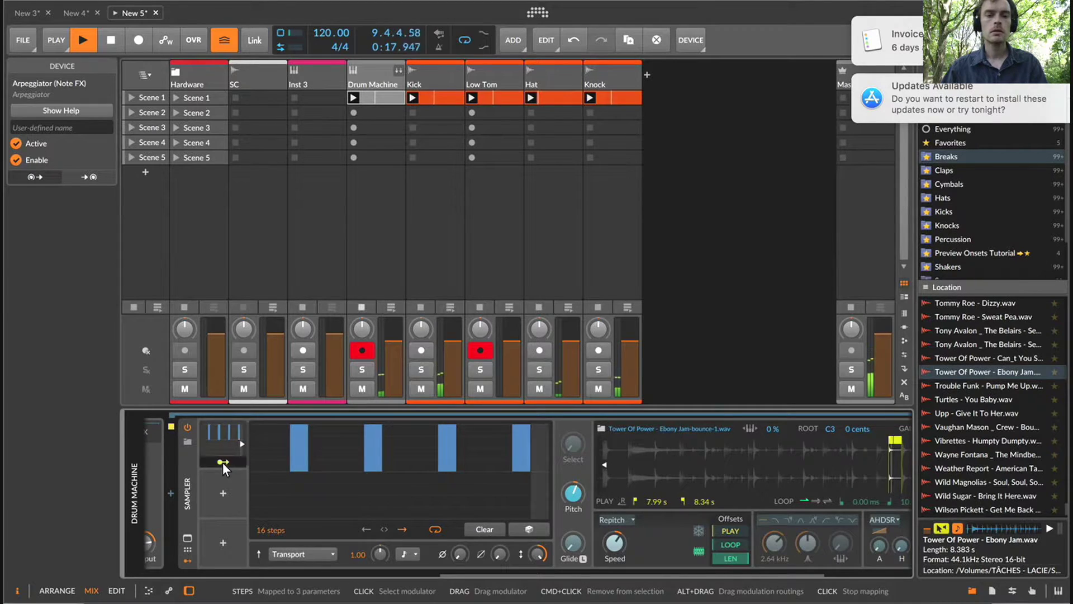
key(space)
Duplicate the Low Tom track as an empty recording track named 16 Hat.
click(499, 82)
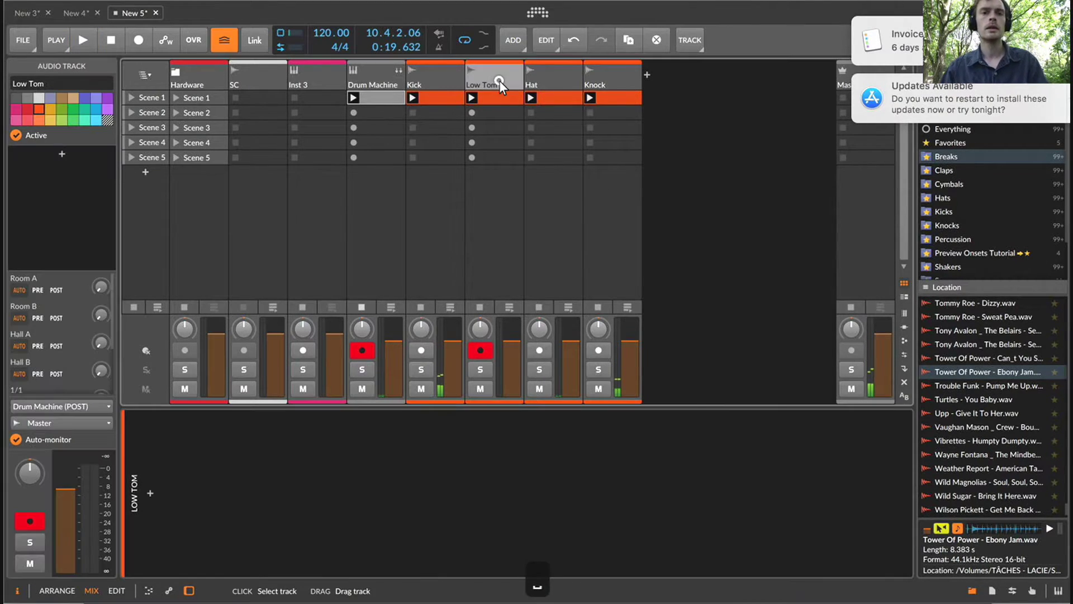
key(super+d)
key(super+r)
text(16 Hat)
key(Return)
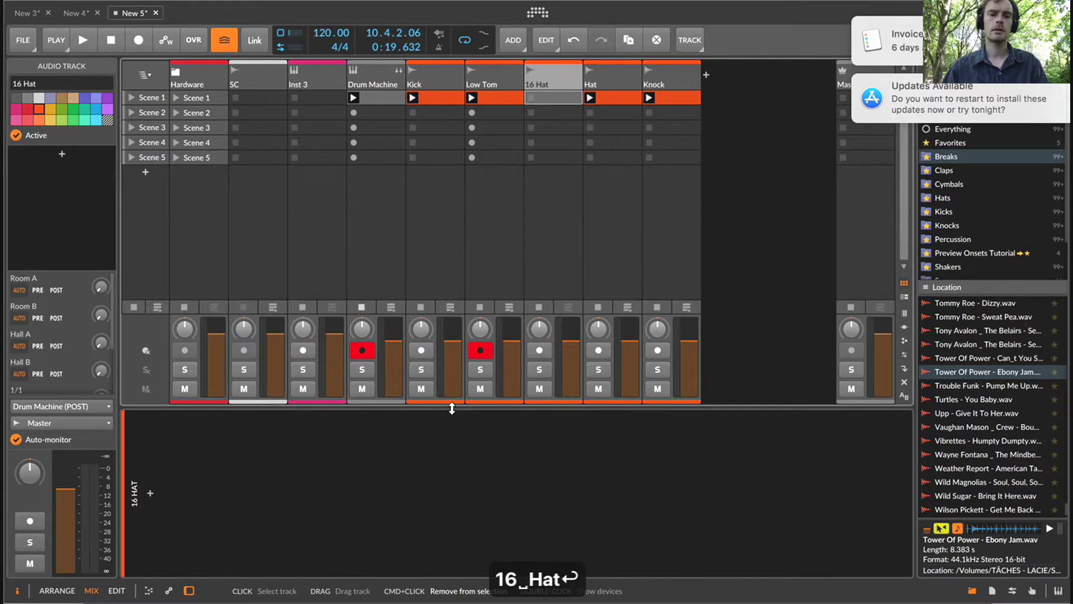
Move record arming from Low Tom to 16 Hat and record the Drum Machine output into its Scene 1 slot.
click(476, 349)
click(526, 96)
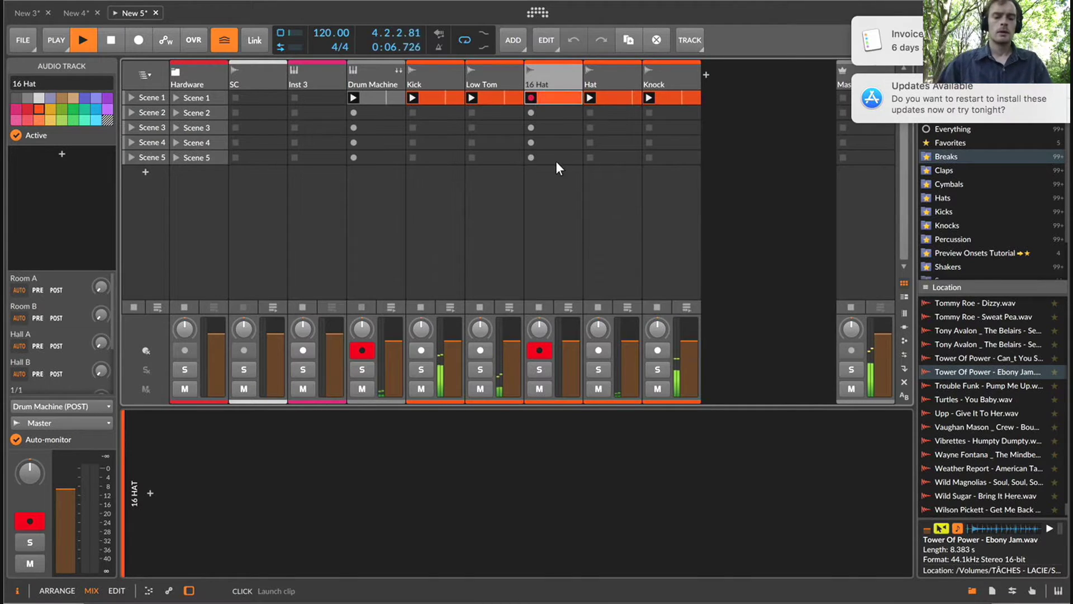
key(space)
Trim the recorded 16 Hat clip's audio event to four bars and loop it over that 4.0.0.00 length.
double_click(565, 97)
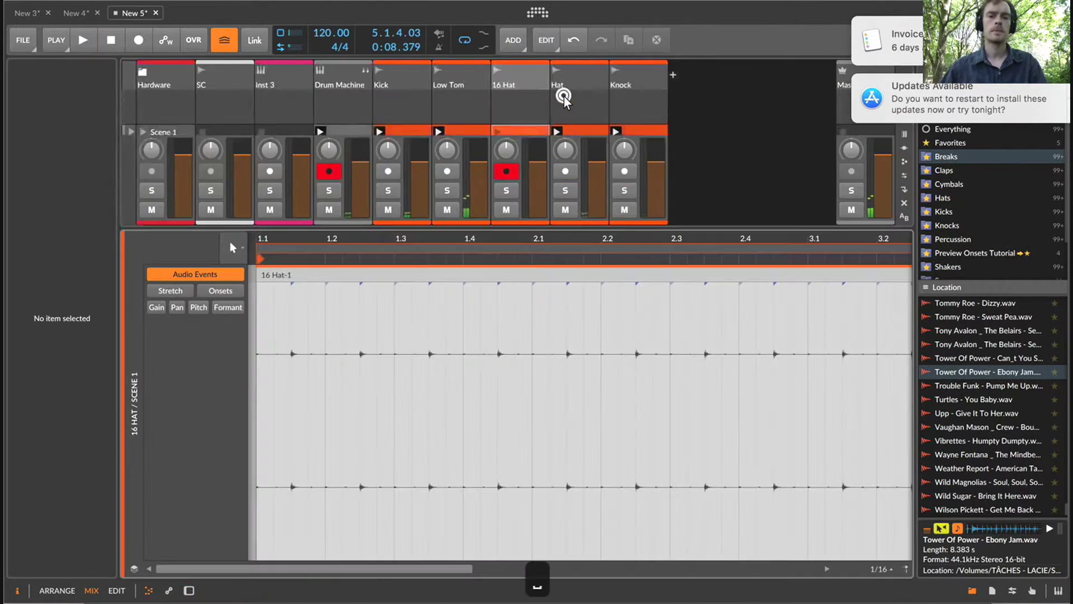
scroll(607, 237, down, 3)
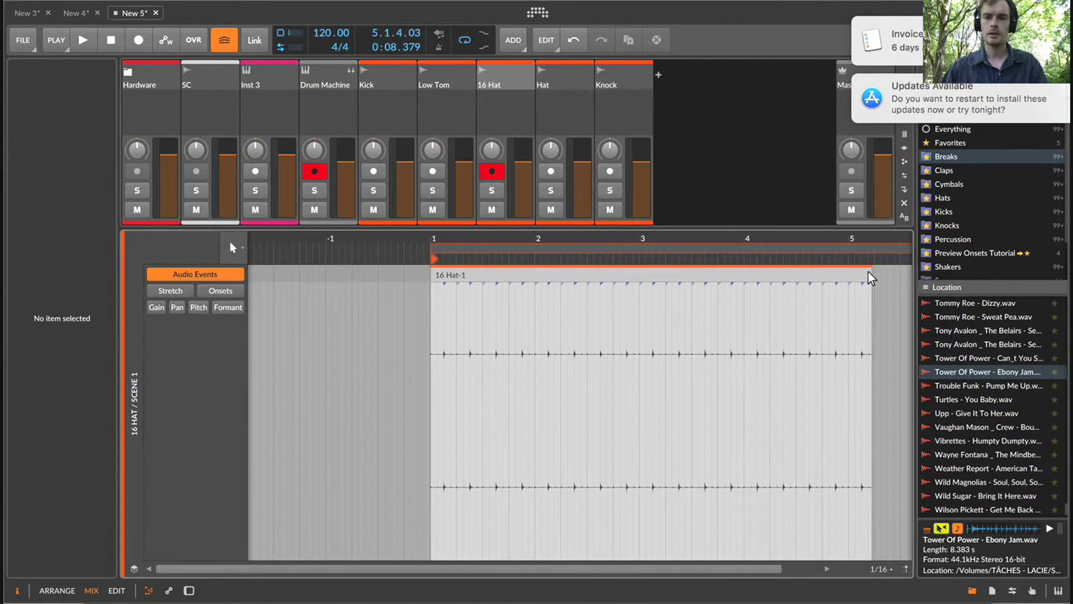
click(864, 272)
drag(864, 273, 845, 277)
key(super+l)
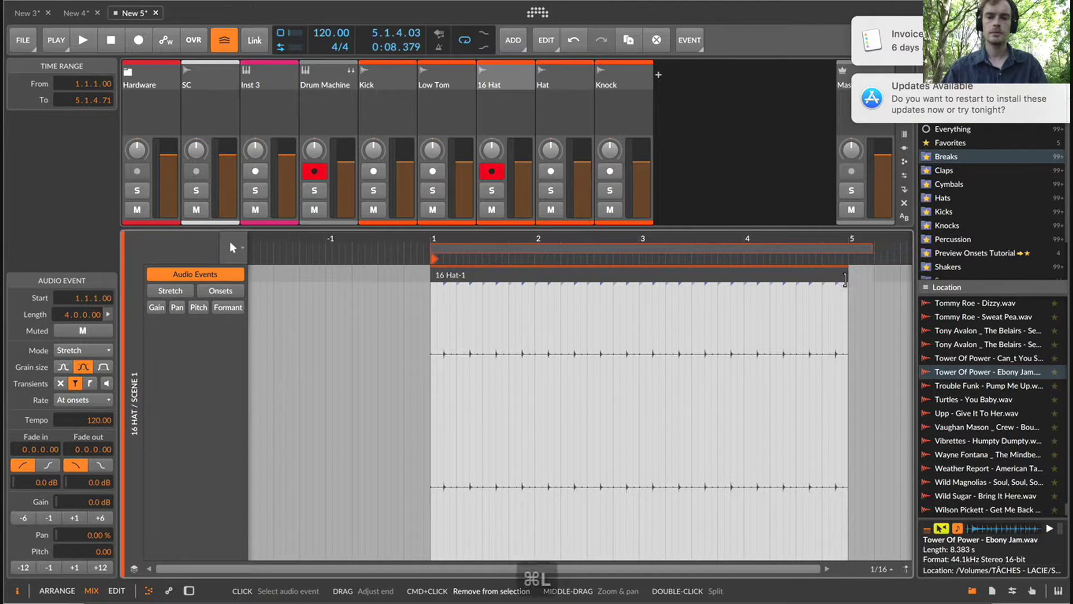
click(845, 255)
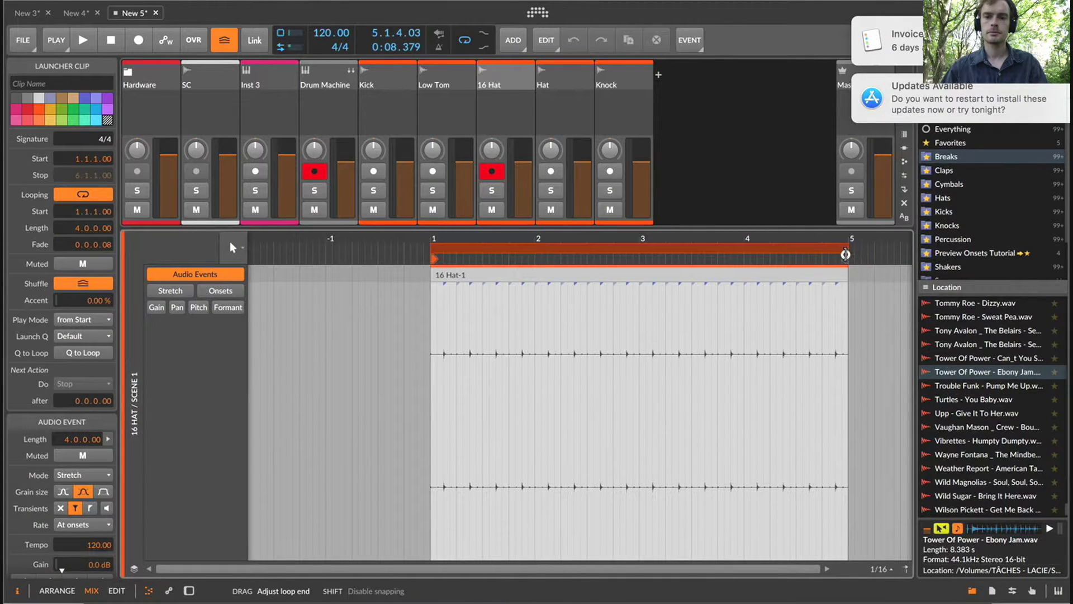
key(BackSpace)
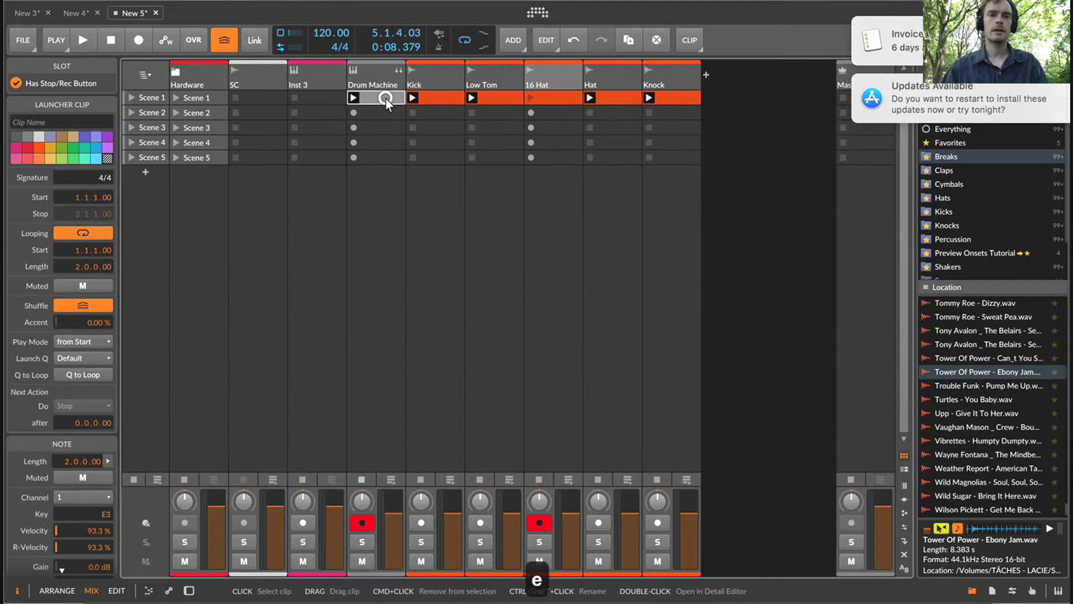
Delete the Drum Machine track and launch the 16 Hat clip.
click(386, 99)
click(370, 65)
key(BackSpace)
click(470, 97)
key(space)
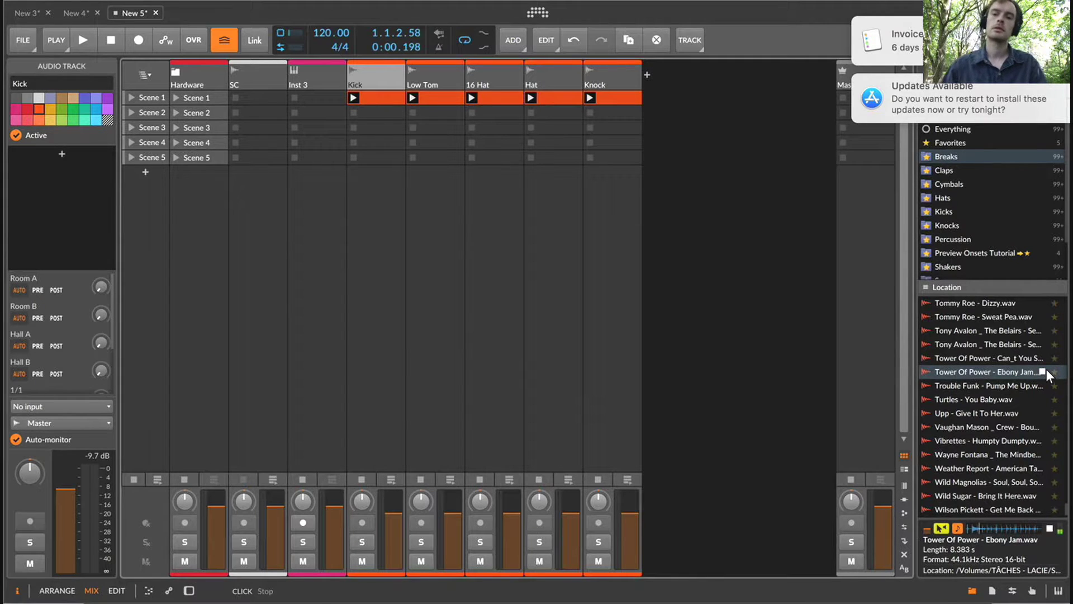
Stop the original break's preview, play the resampled loops together, and open the Kick clip in the audio editor.
click(1044, 370)
click(722, 137)
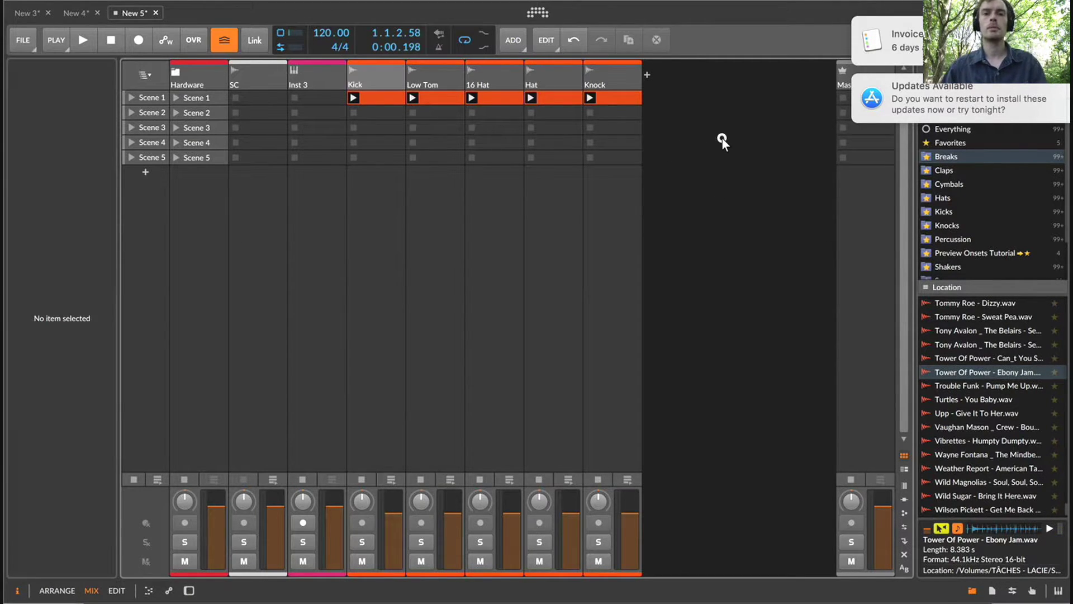
key(space)
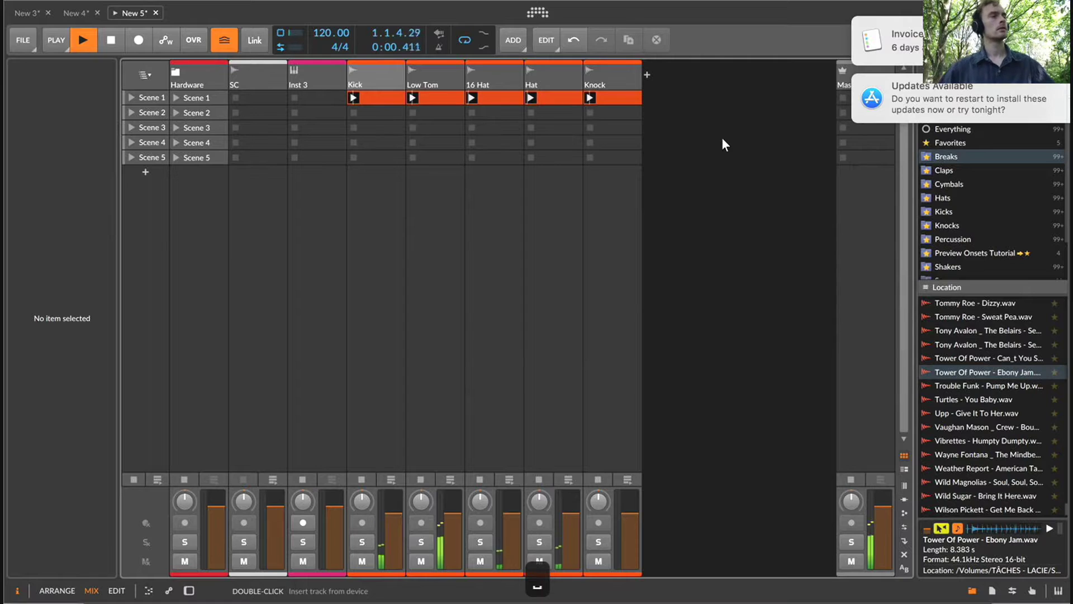
double_click(367, 99)
key(space)
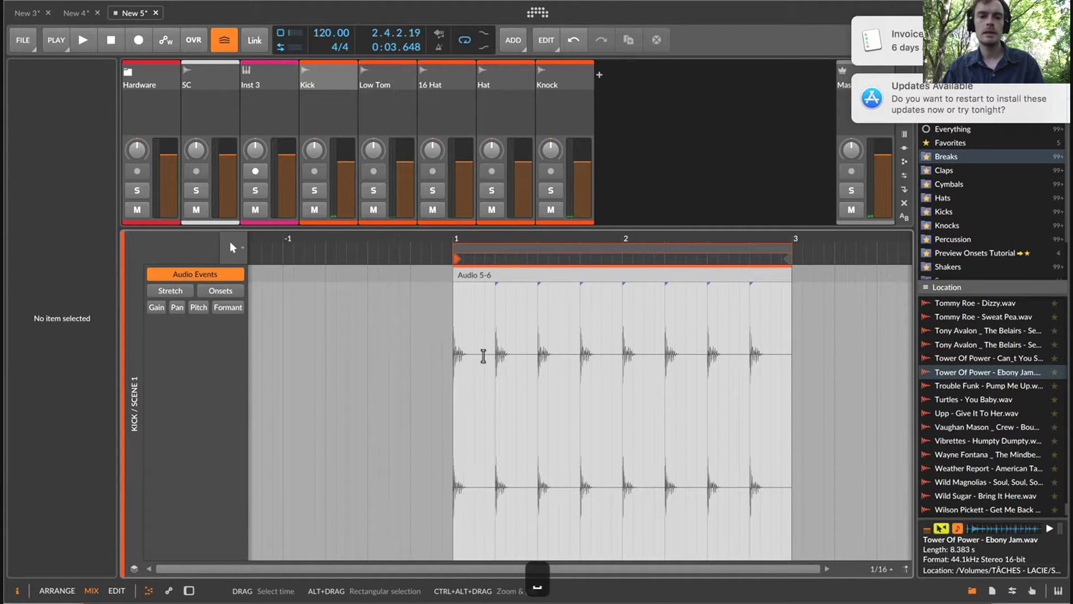
drag(496, 361, 454, 364)
click(547, 366)
key(super+d)
key(super+z)
click(462, 344)
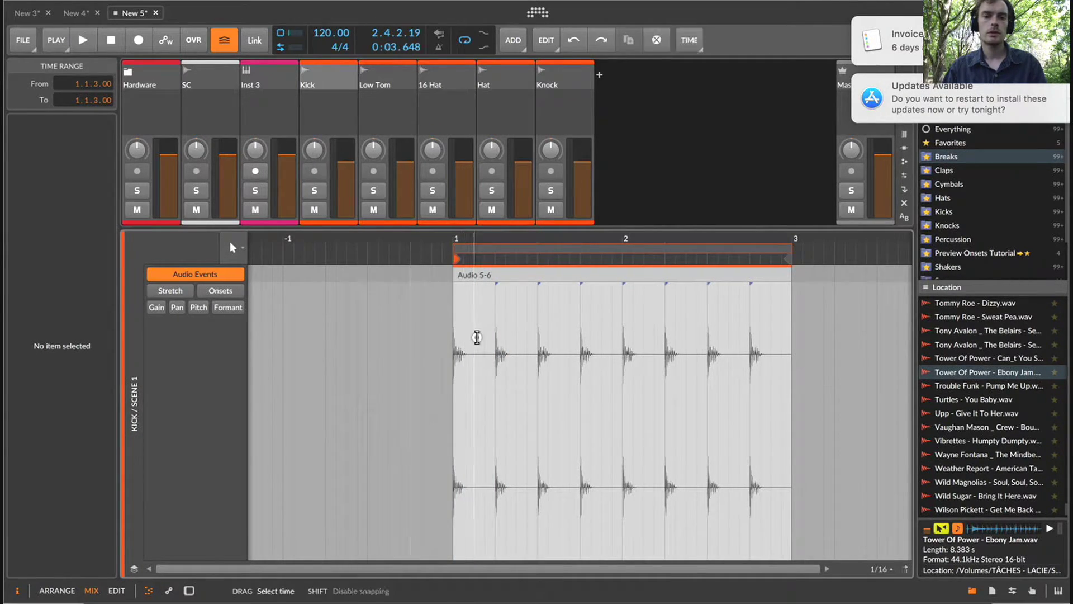
click(475, 336)
key(super+e)
click(496, 313)
key(super+e)
key(super+z)
key(super+z)
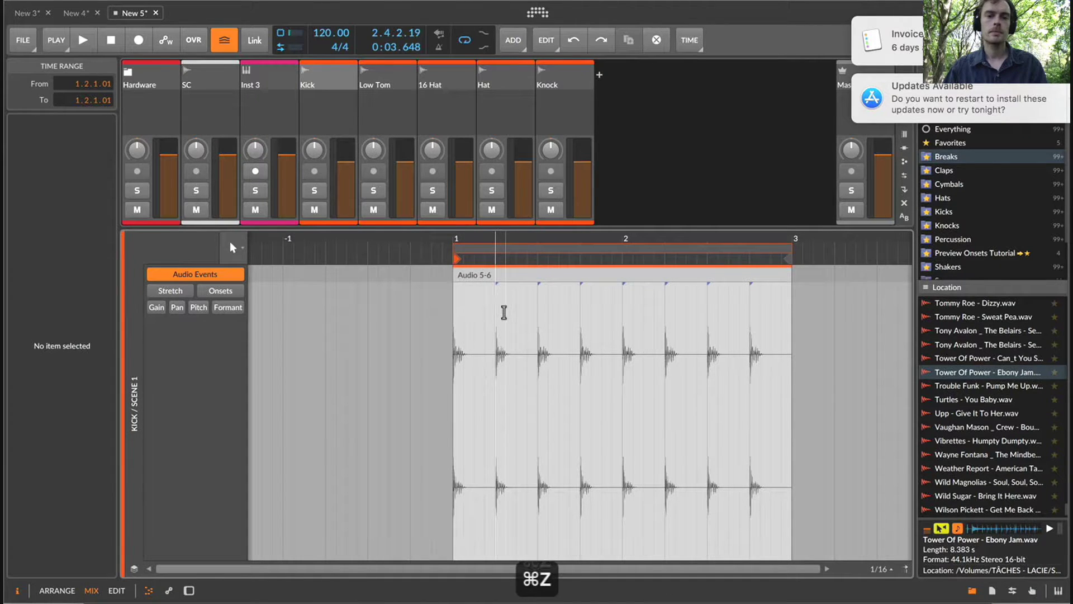
Slice the whole Kick audio event in place on a straight 1/8 beat grid.
key(super+a)
key(super+p)
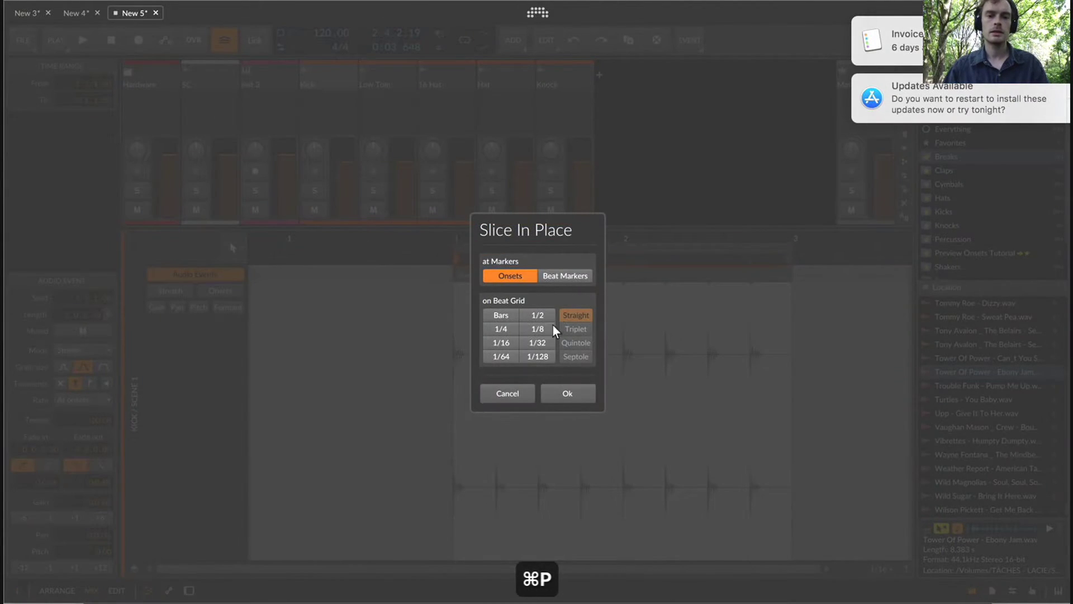
click(501, 329)
click(538, 330)
click(567, 393)
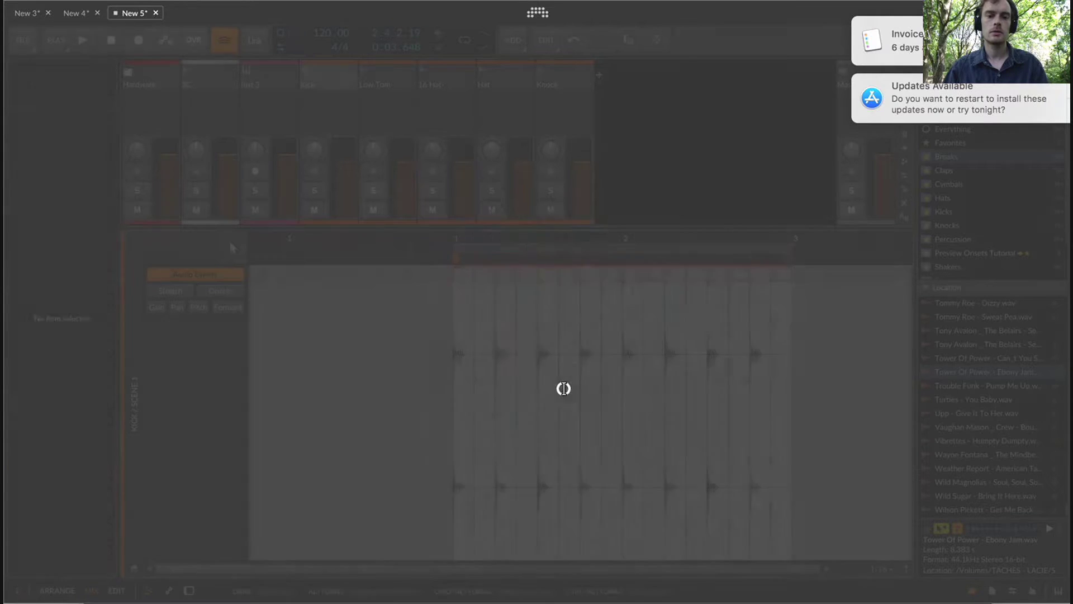
Delete every second 1/8 slice in the Kick clip, keeping only the slices that contain a kick hit.
click(484, 273)
key(BackSpace)
click(525, 275)
key(BackSpace)
click(549, 274)
click(563, 273)
key(BackSpace)
click(612, 273)
key(BackSpace)
click(654, 274)
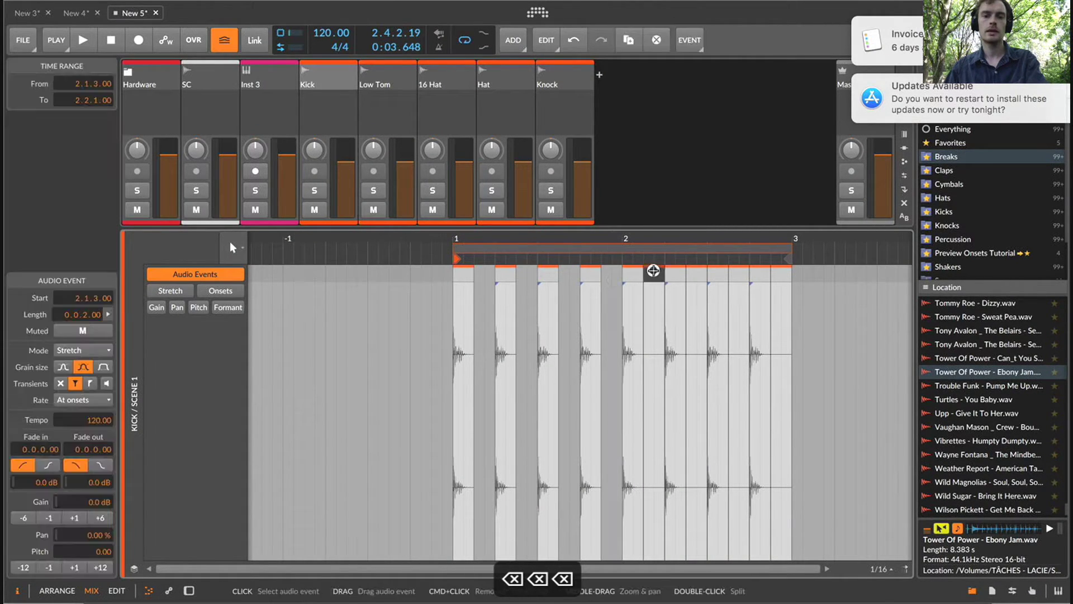
key(BackSpace)
click(692, 272)
key(BackSpace)
click(734, 273)
key(BackSpace)
click(780, 272)
key(BackSpace)
Duplicate the first two bars of kick slices into bars 3 and 4.
drag(460, 243, 475, 235)
drag(605, 295, 409, 290)
key(super+d)
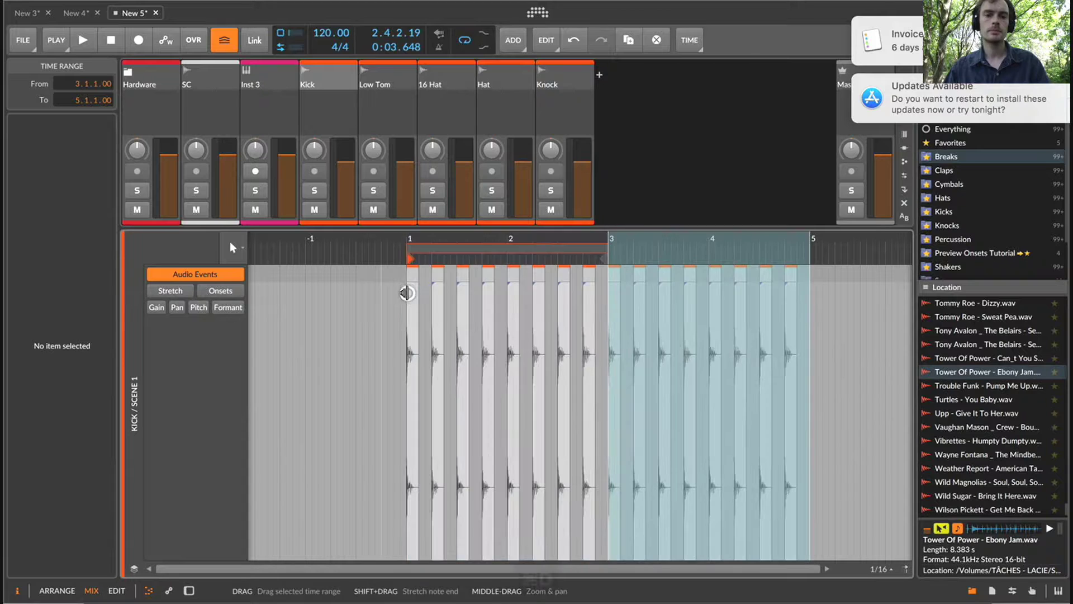
Add quieter kick slice copies at 1.1.2.00 with -8.0 dB gain and at 1.1.4.00 with -6.0 dB gain.
mouse_move(450, 259)
mouse_down()
mouse_move(420, 237)
mouse_move(454, 270)
mouse_up()
click(441, 271)
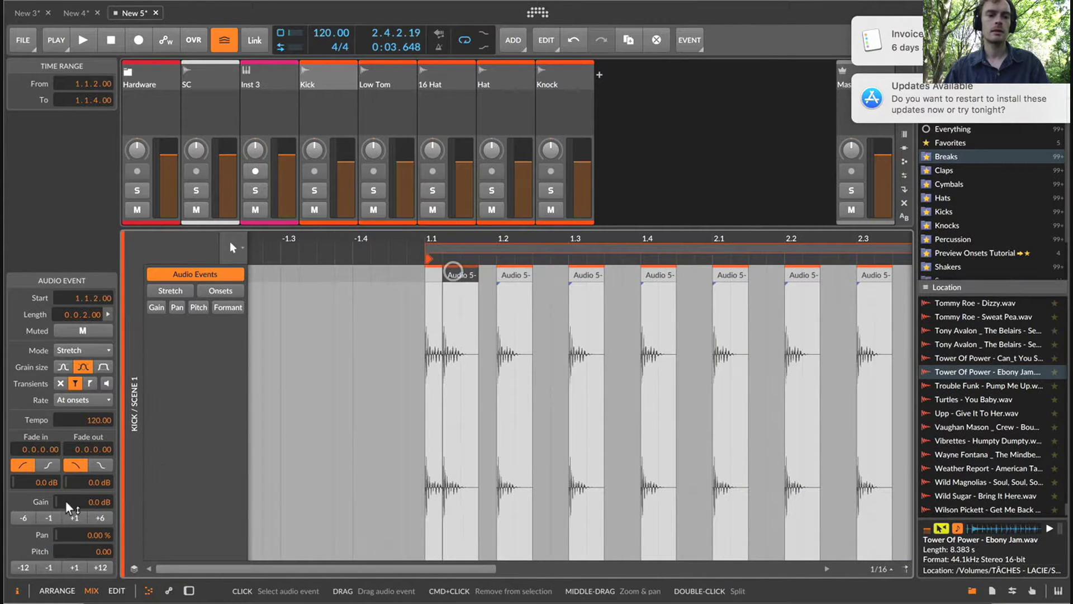
drag(456, 279, 491, 290)
click(587, 277)
drag(588, 274, 509, 276)
click(492, 271)
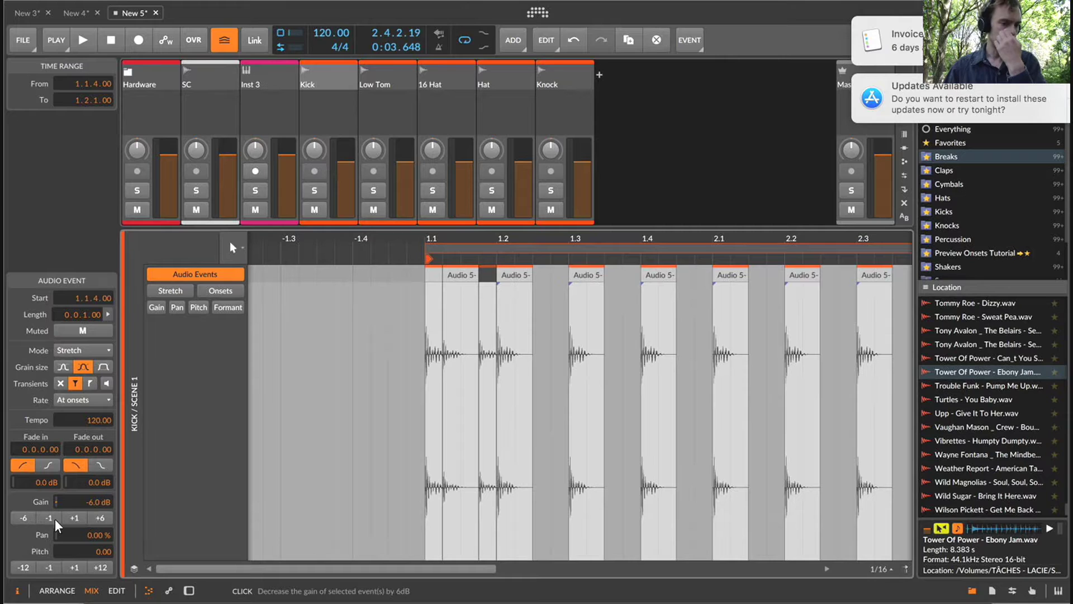
click(455, 281)
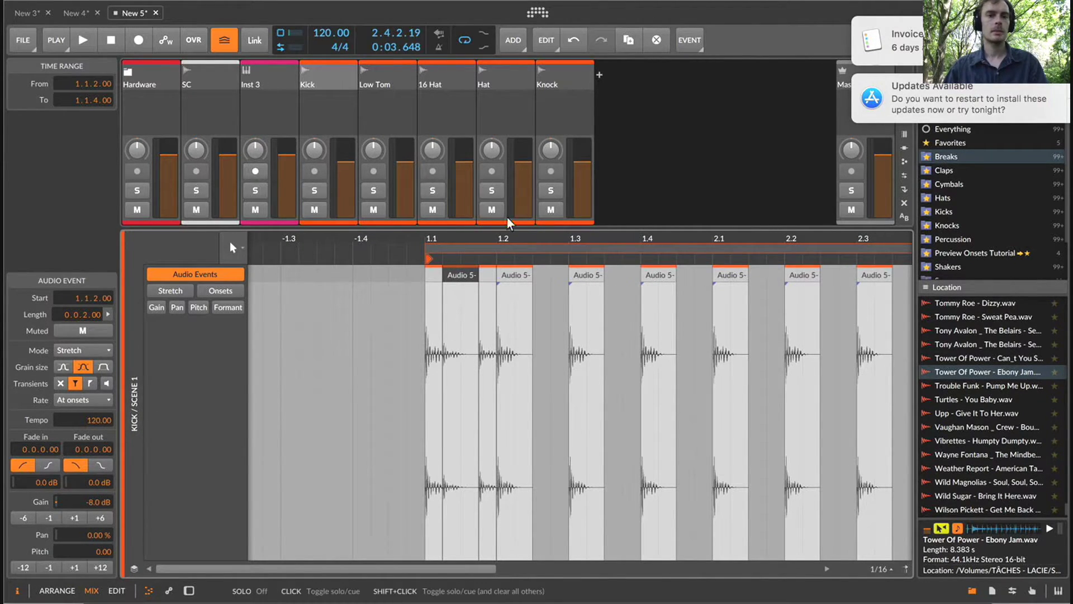
Return to the clip launcher, select the Kick clip and listen to the edited kick with the other loops.
key(e)
click(380, 97)
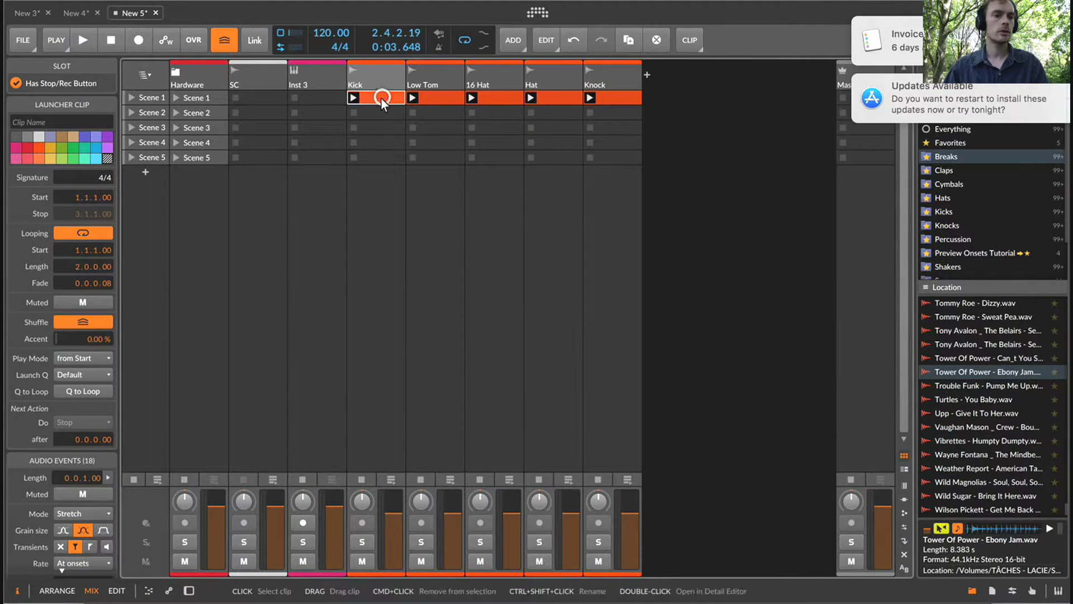
key(space)
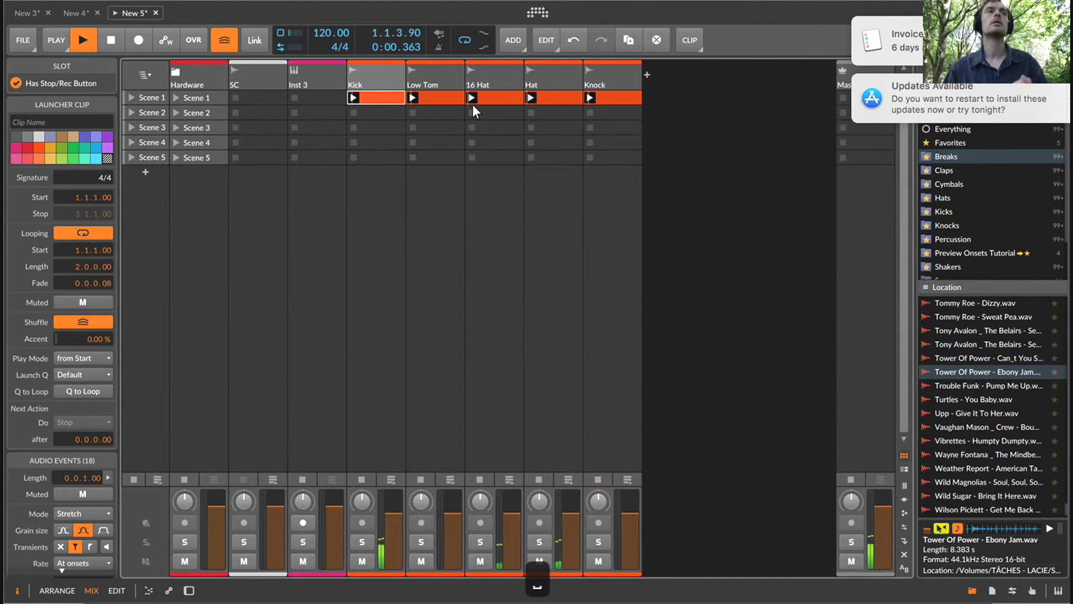
double_click(398, 96)
key(super+0)
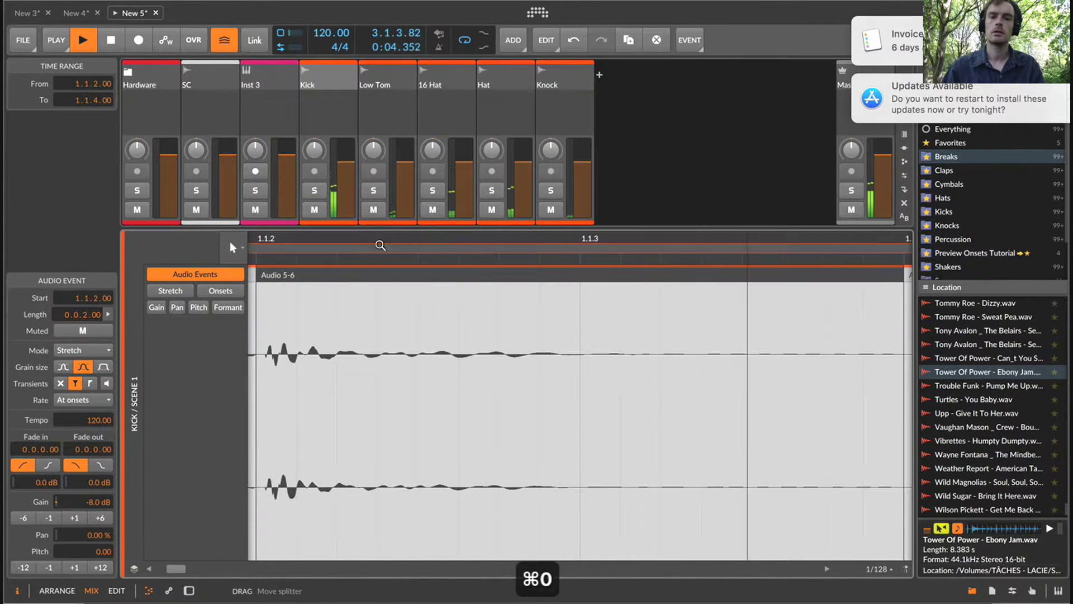
drag(393, 230, 396, 233)
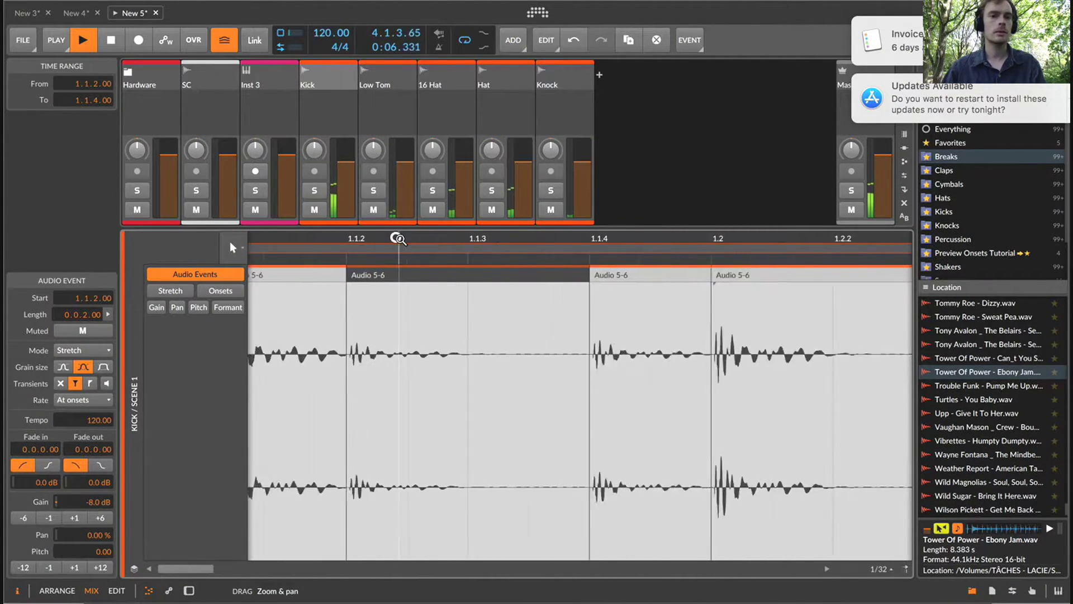
key(e)
Open the Low Tom clip and slice its whole audio event in place on a straight 1/16 beat grid.
double_click(437, 96)
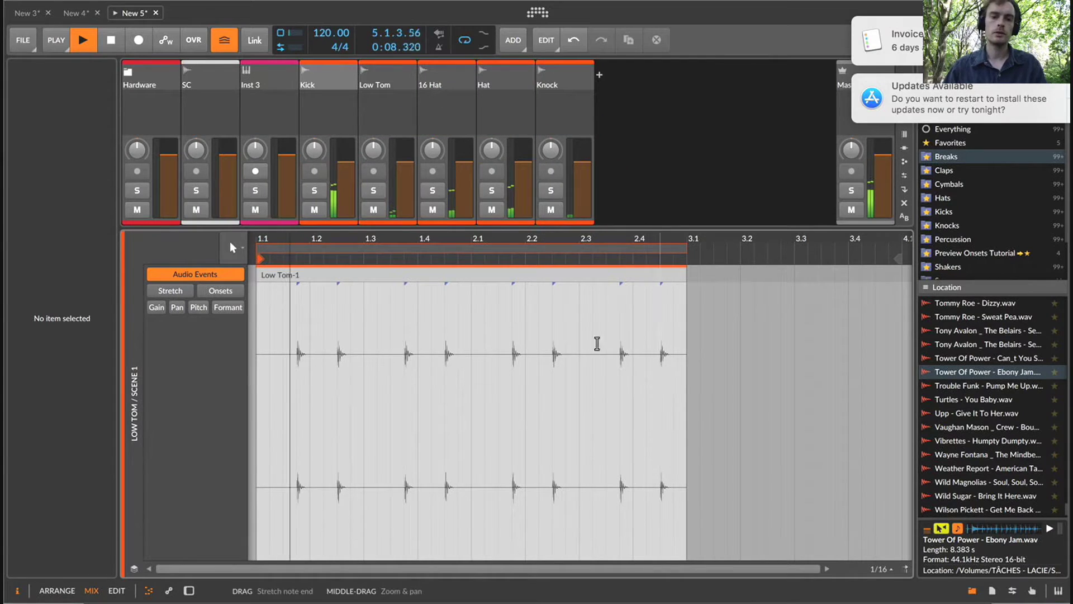
key(super+a)
key(super+p)
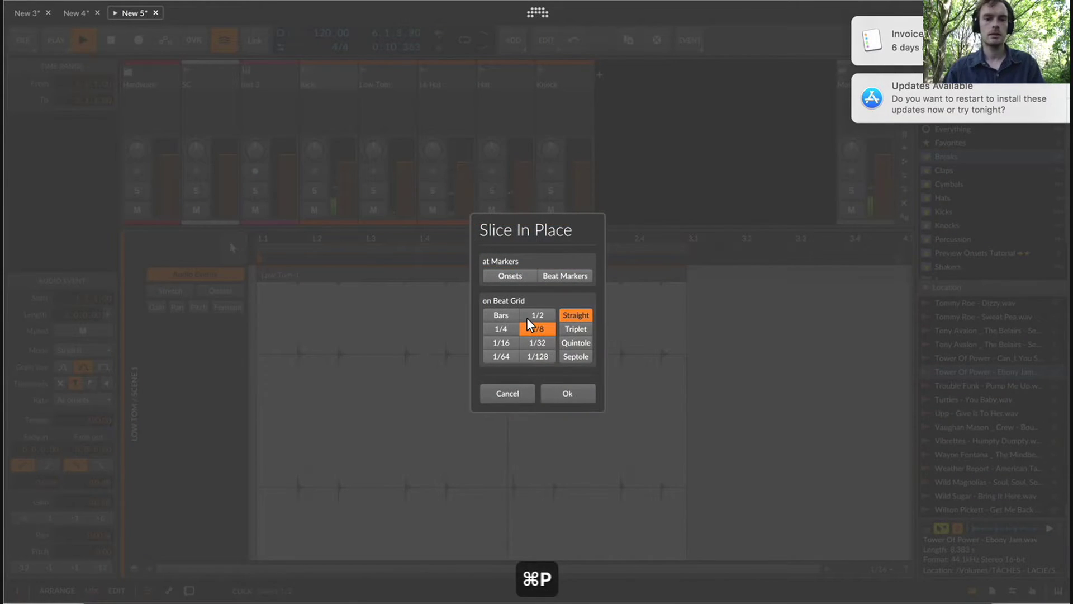
click(501, 343)
click(567, 394)
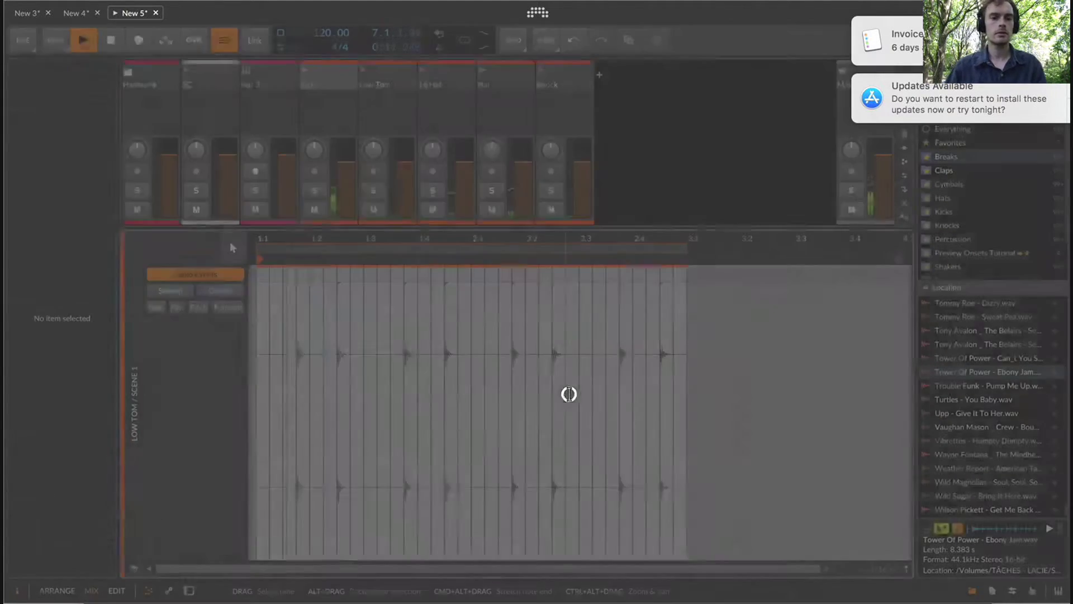
Delete the empty 1/16 slices around the first two tom hits in the Low Tom clip.
click(290, 278)
key(BackSpace)
click(318, 276)
key(BackSpace)
click(330, 276)
key(BackSpace)
click(357, 274)
key(BackSpace)
click(379, 274)
key(BackSpace)
Erase the empty slices between the remaining tom hits, from 1.3.2 to the end of bar 2.
key(4)
key(3)
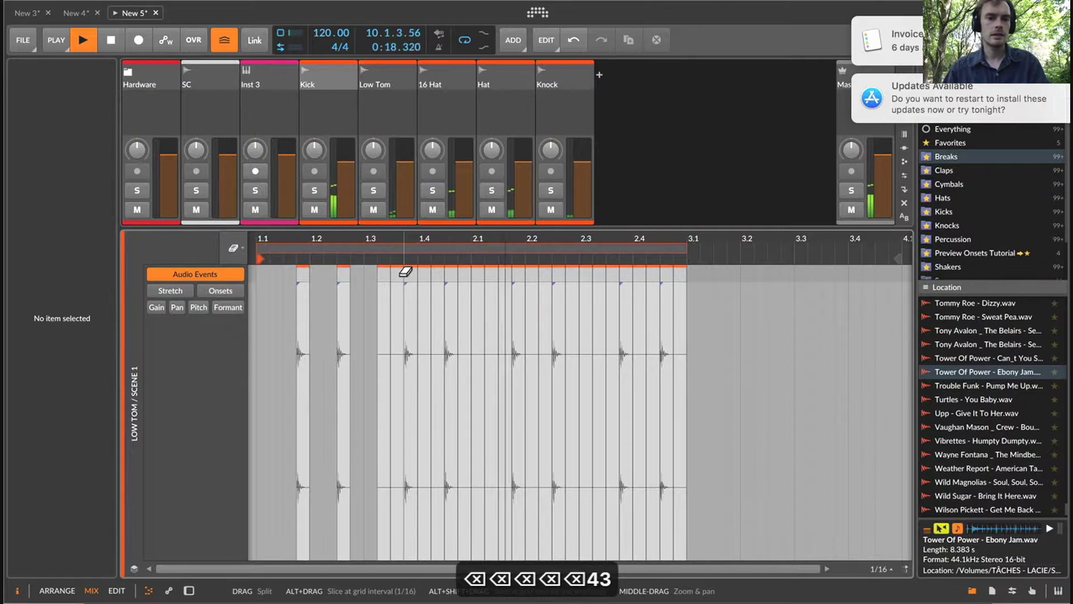
click(385, 272)
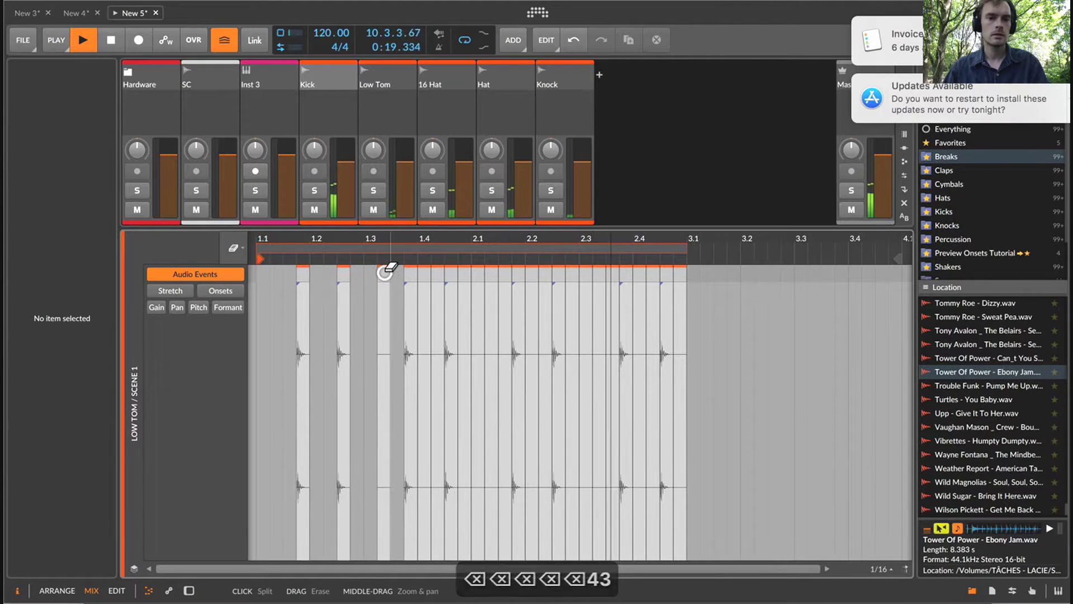
click(436, 282)
mouse_move(467, 280)
mouse_down()
mouse_move(536, 267)
mouse_move(685, 273)
mouse_up()
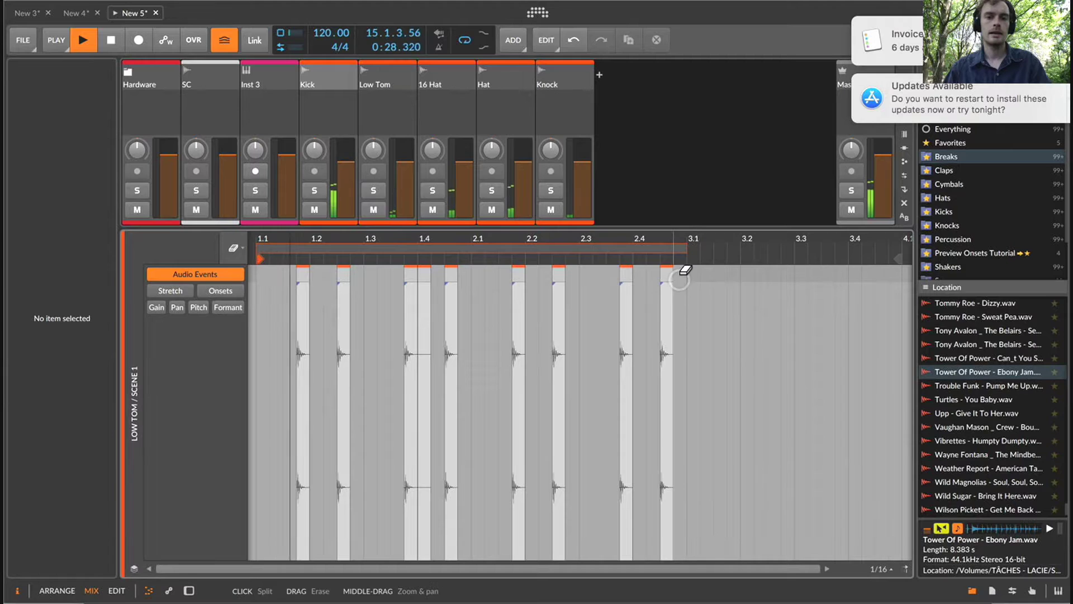
Copy the tom slice at 2.3.4.00 to 2.3.2.00, keeping the original slice in place.
key(1)
drag(620, 276, 598, 280)
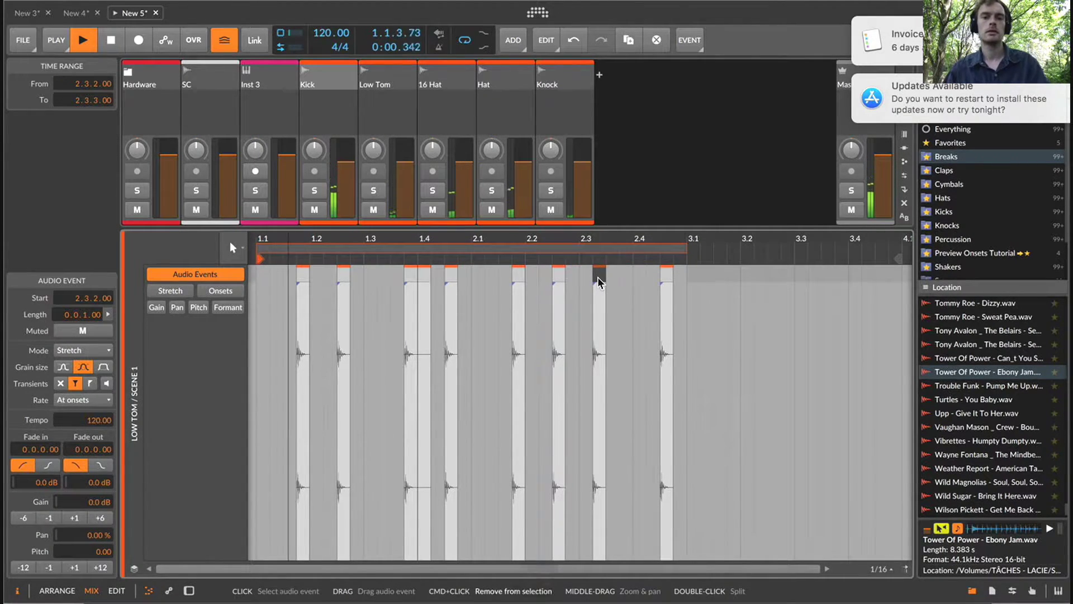
key(cmd+z)
click(600, 278)
drag(625, 272, 600, 282)
click(578, 312)
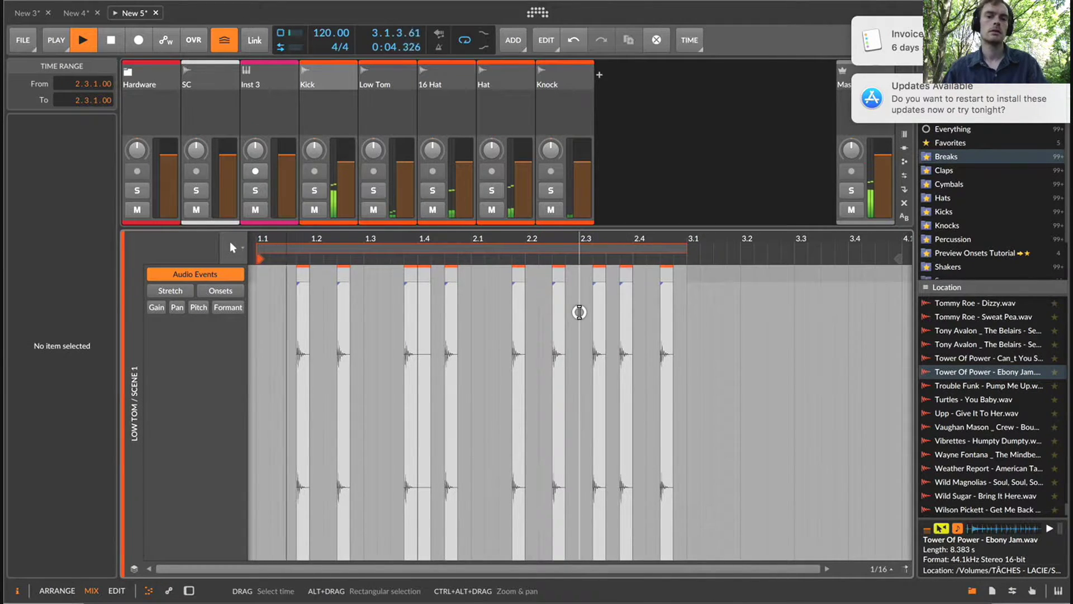
Set the pitch of the tom slice at 2.3.2.00 to 5.00 and its gain to +3.0 dB.
click(598, 269)
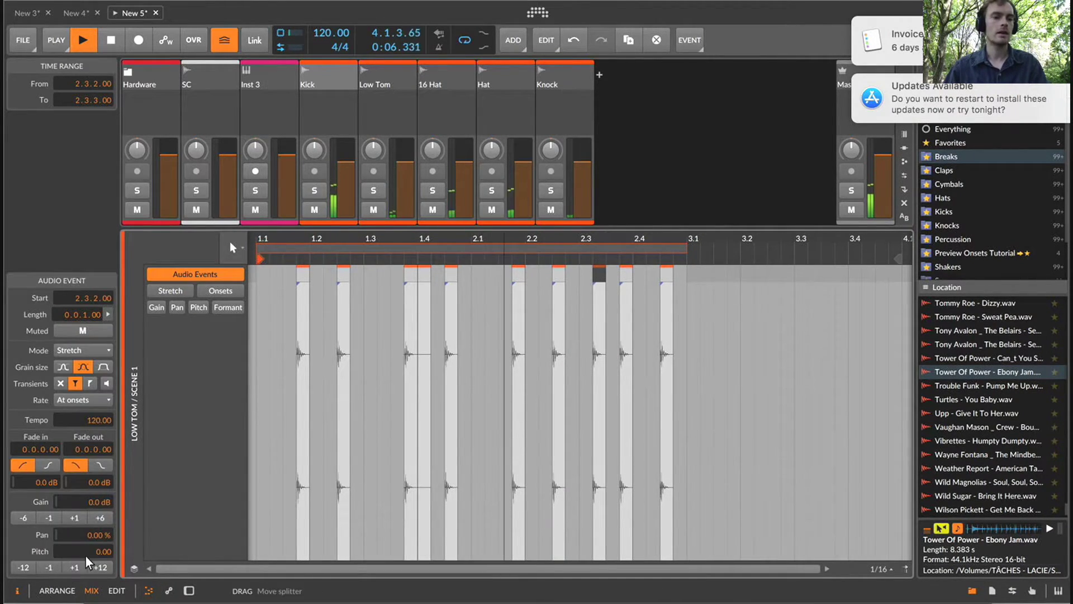
super+click(104, 551)
text(5)
key(Return)
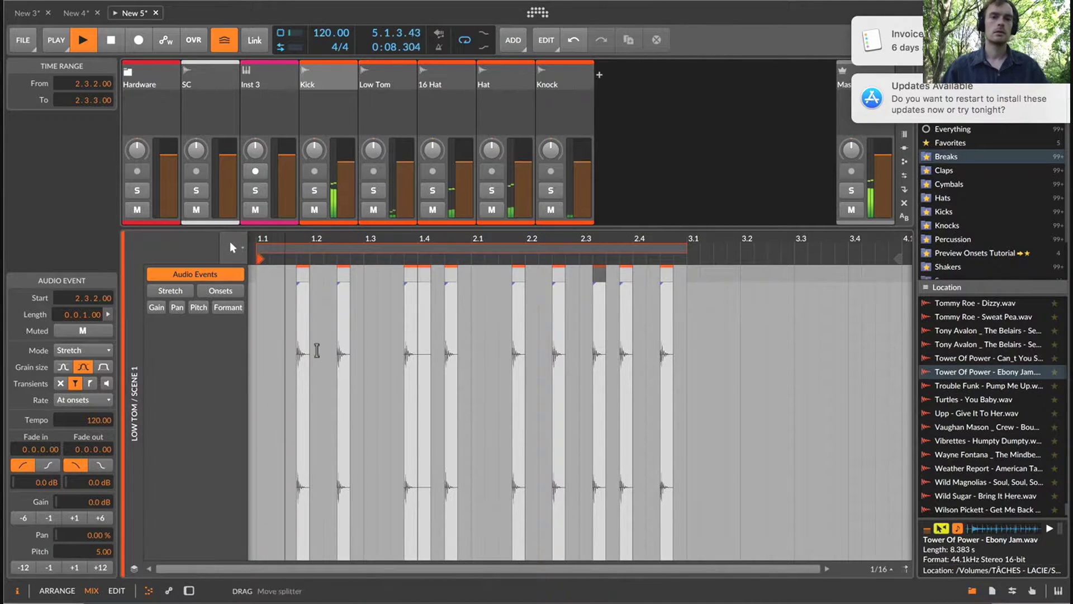
click(76, 517)
click(76, 516)
click(76, 517)
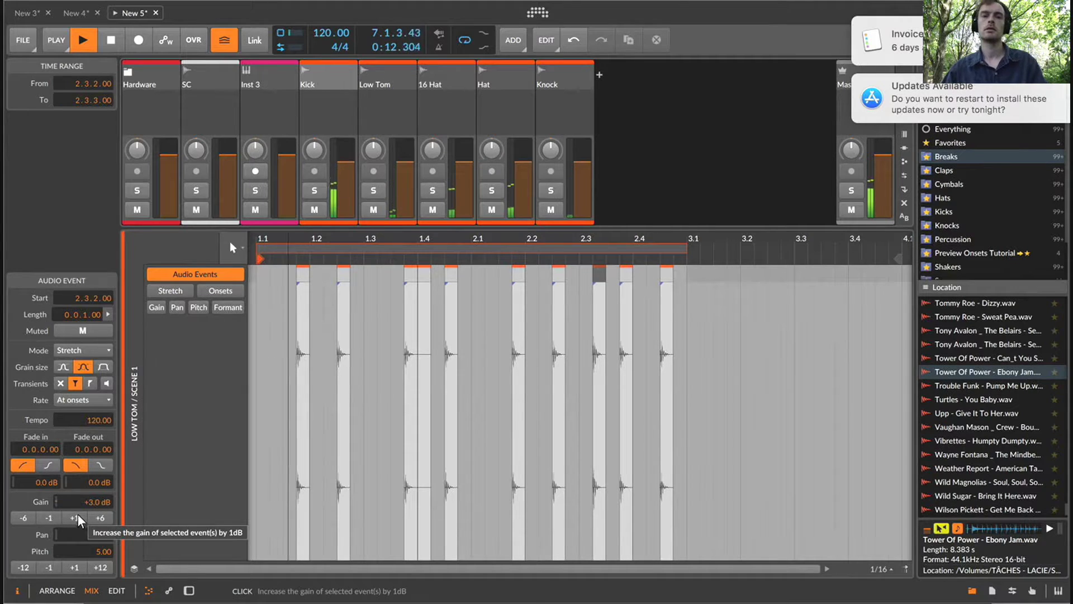
Delete the leftover empty slice at 1.4.1.00 and add a reversed duplicate of the last tom slice at 2.4.4.00.
key(BackSpace)
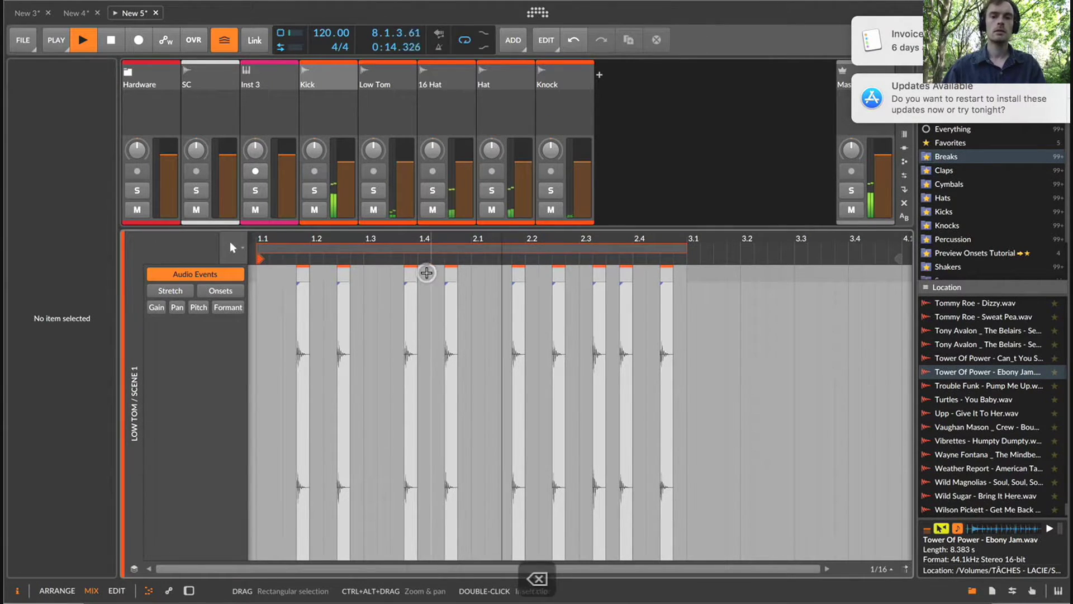
click(664, 277)
key(super+d)
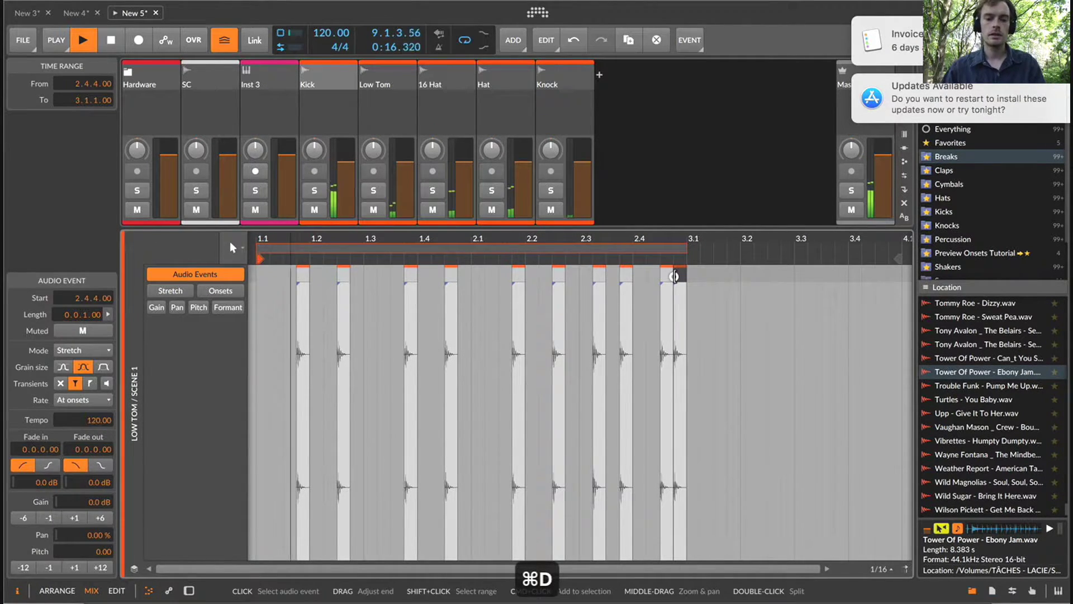
key(super+shift+r)
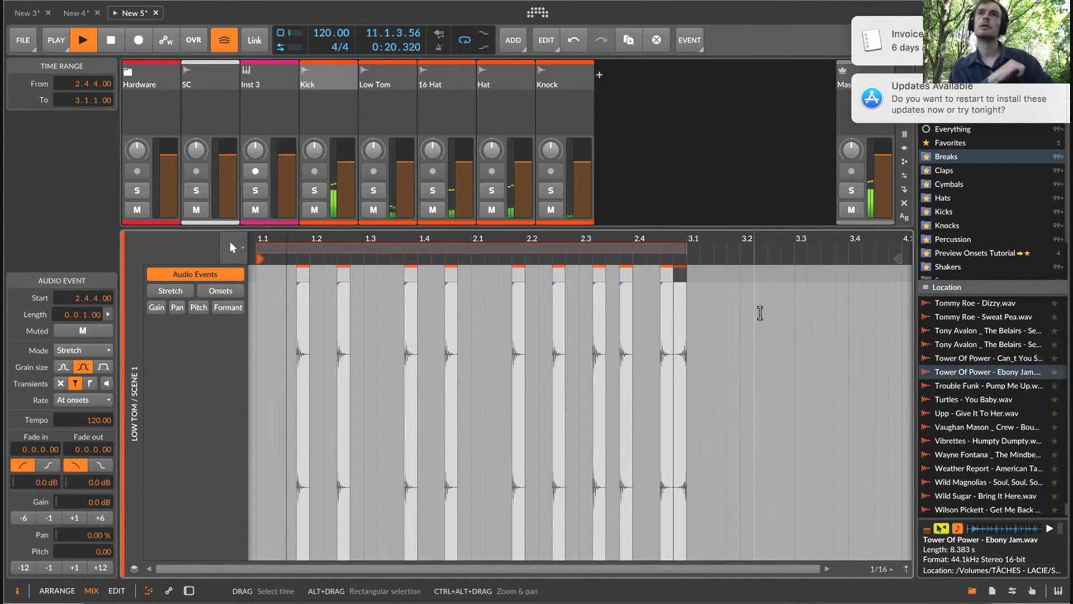
Open the Knock clip and duplicate its two-bar audio event into bars 3 and 4.
key(e)
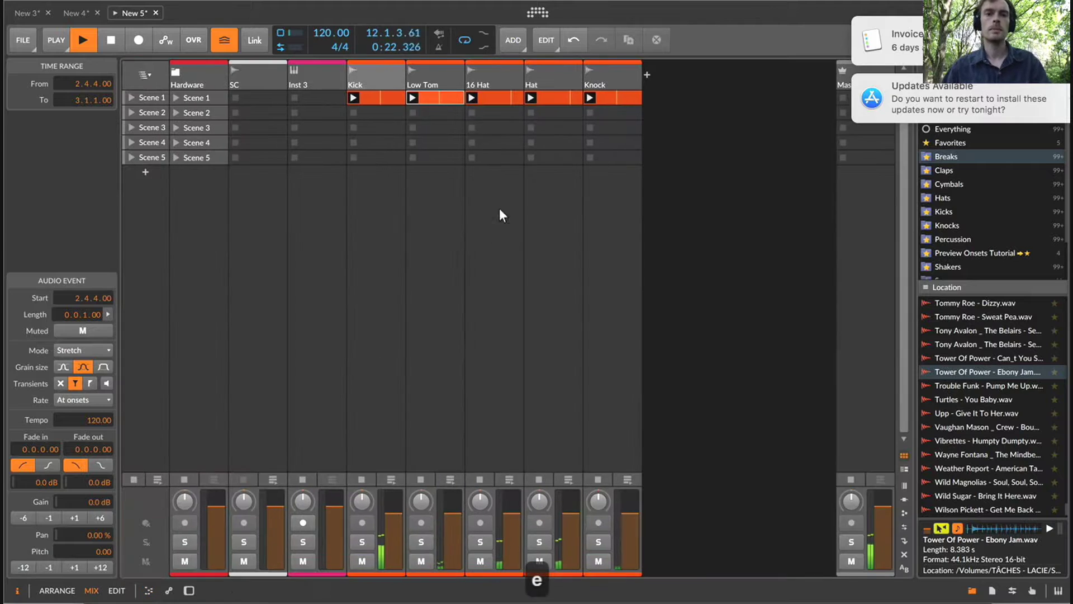
double_click(625, 96)
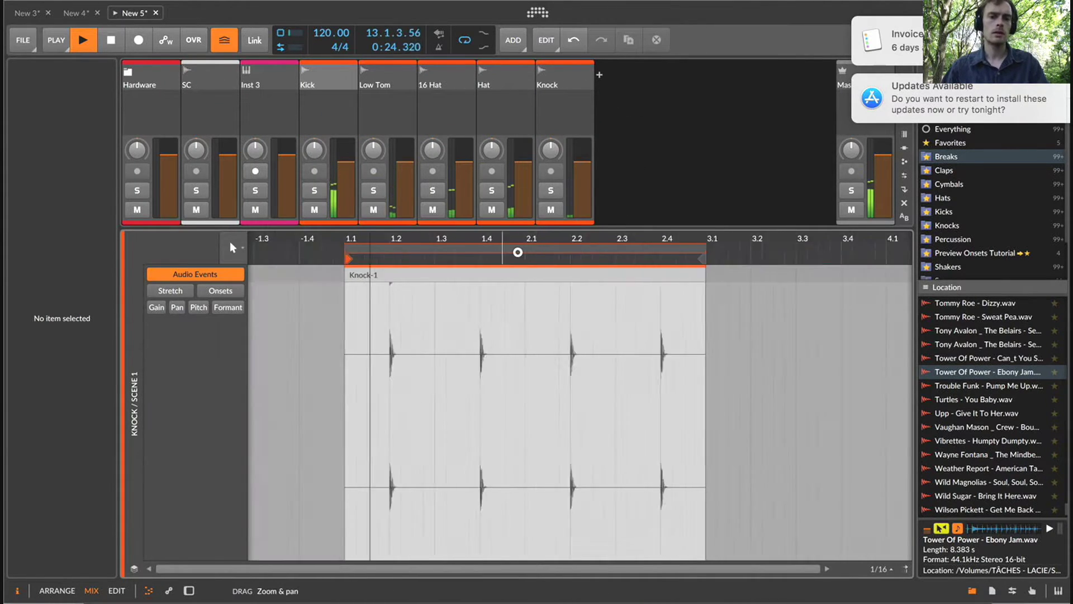
drag(518, 252, 435, 237)
click(441, 269)
key(super+d)
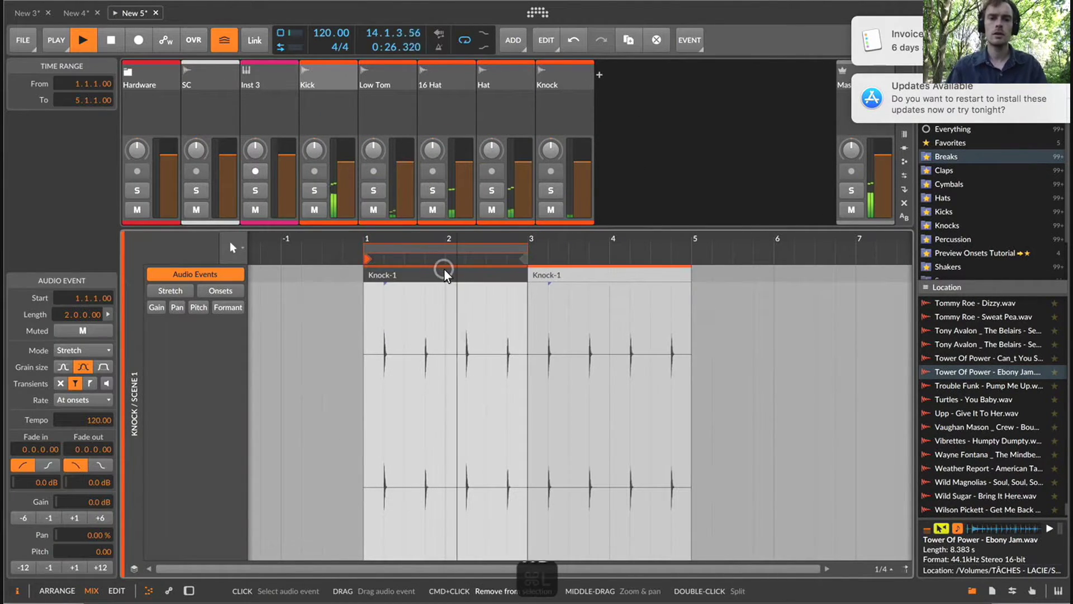
Duplicate the Knock clip's hit spanning 2.4.1 to 2.4.4 and lower the copy's gain to -9.0 dB.
click(551, 276)
drag(446, 236, 496, 232)
drag(610, 334, 564, 337)
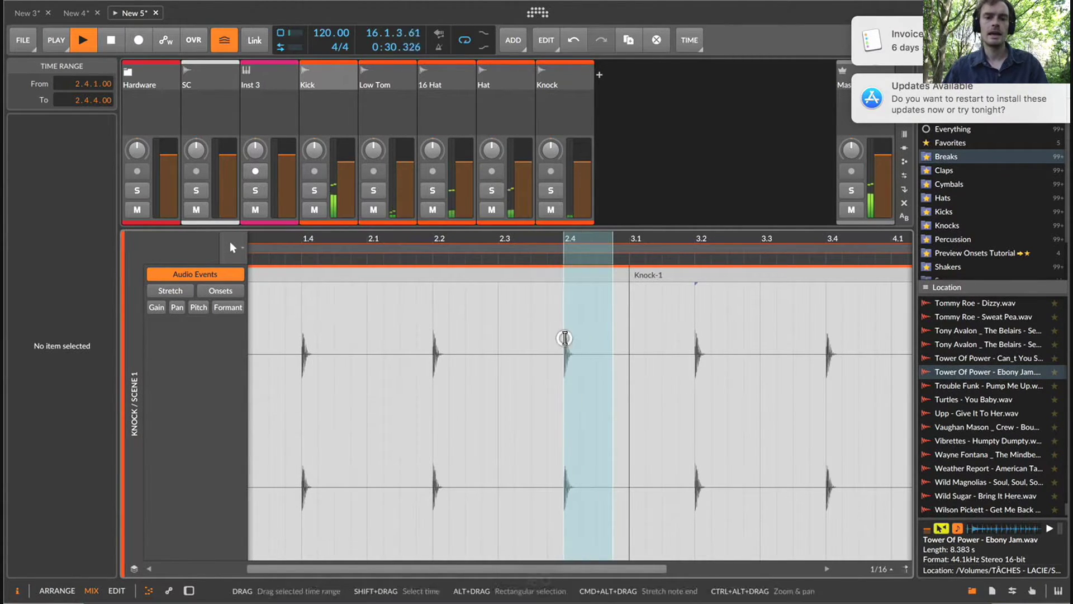
key(super+d)
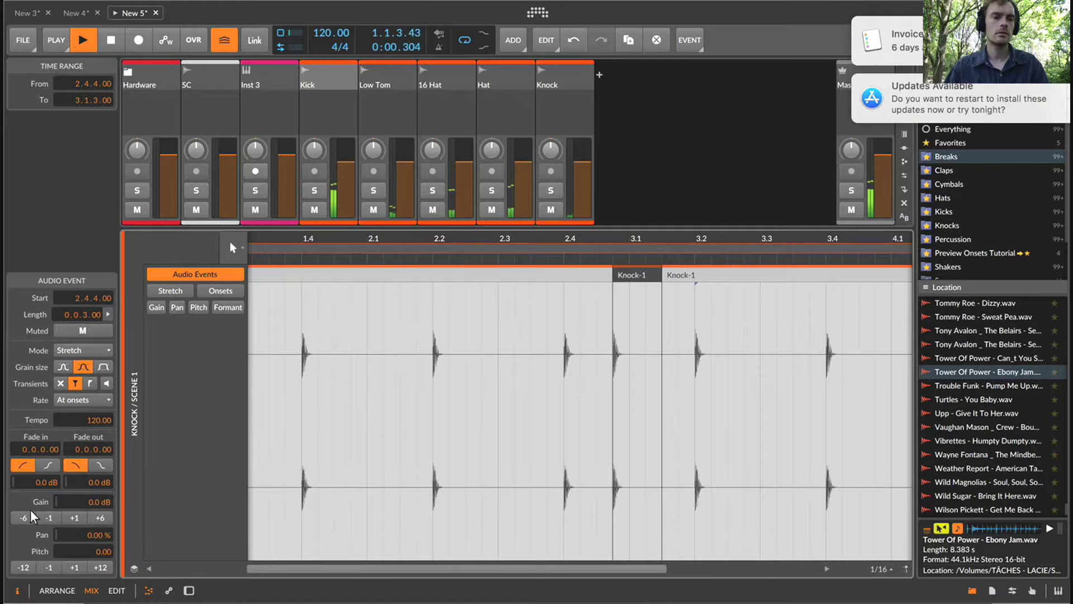
click(45, 516)
click(46, 516)
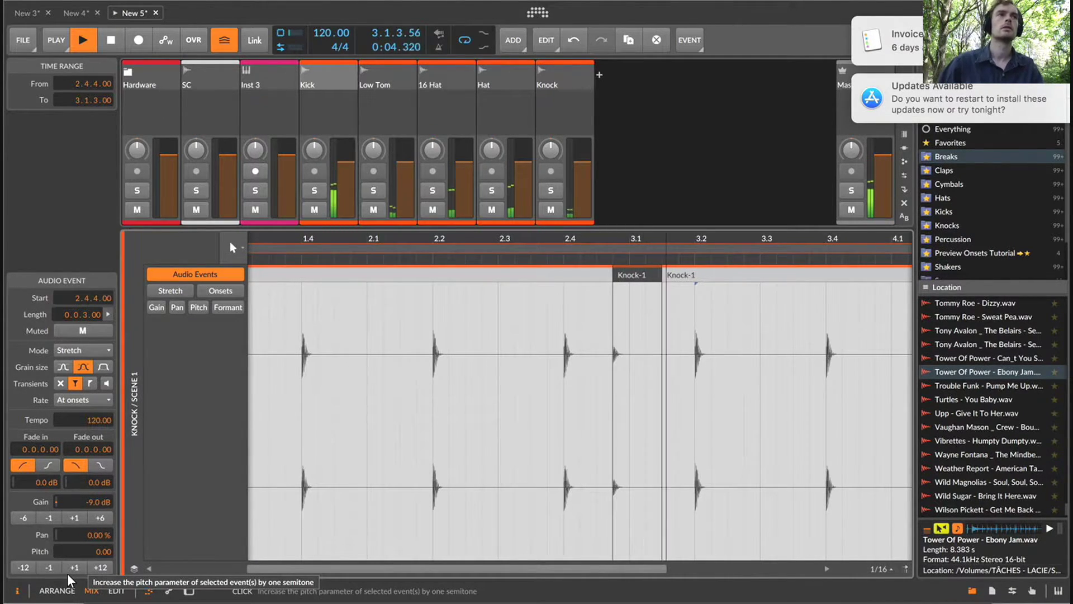
Duplicate the Knock clip's last hit from 4.4.1 onto 4.4.3 and set the copy's gain to -15.0 dB.
scroll(520, 241, right, 1)
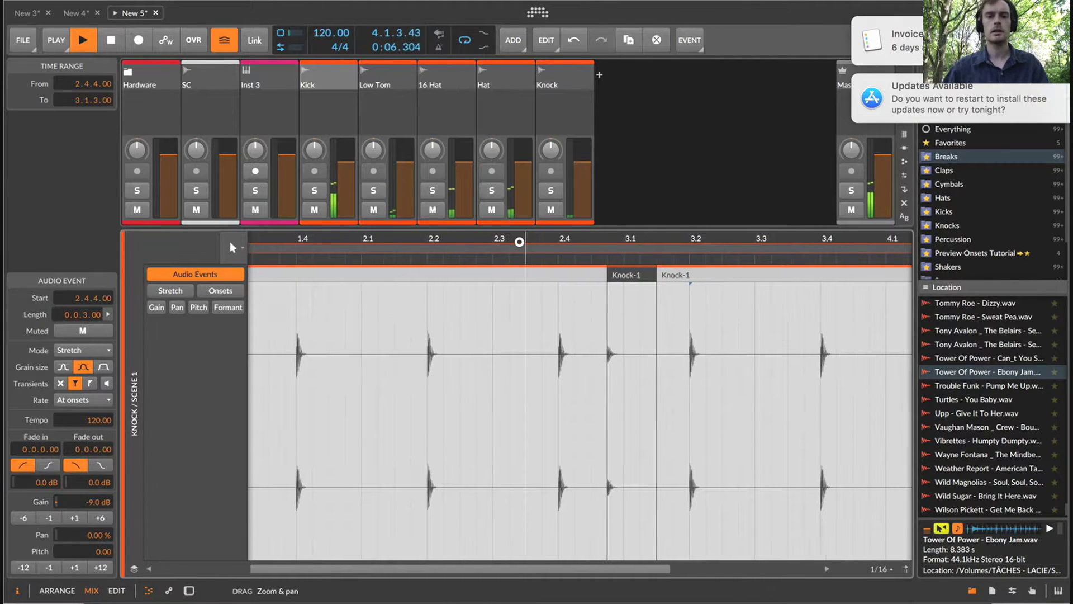
scroll(519, 241, down, 6)
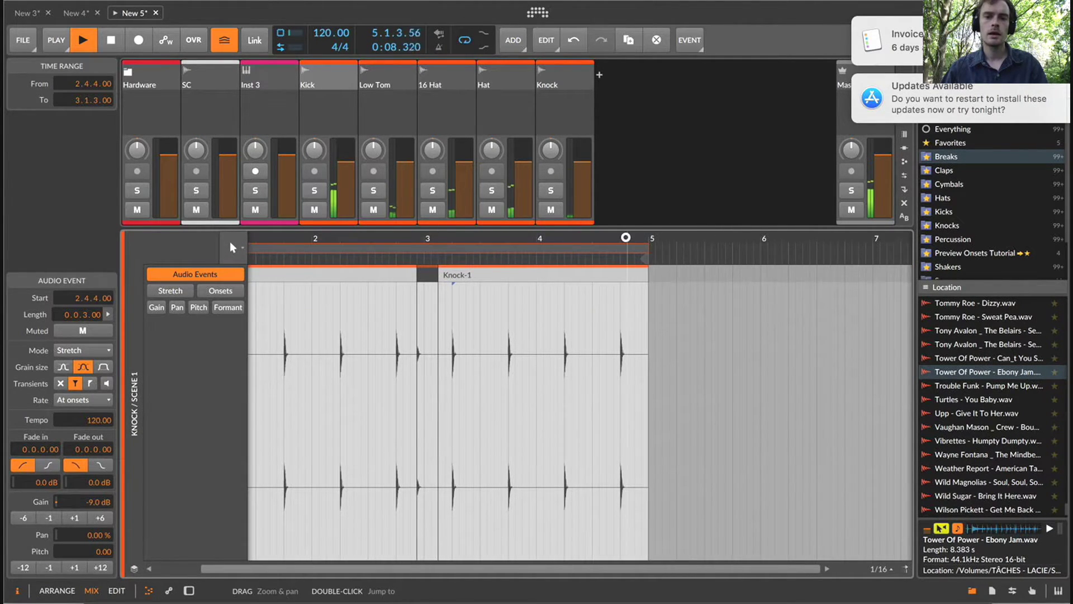
scroll(623, 236, up, 5)
mouse_move(611, 347)
mouse_down()
mouse_move(628, 352)
mouse_move(608, 337)
mouse_up()
key(super+d)
click(666, 275)
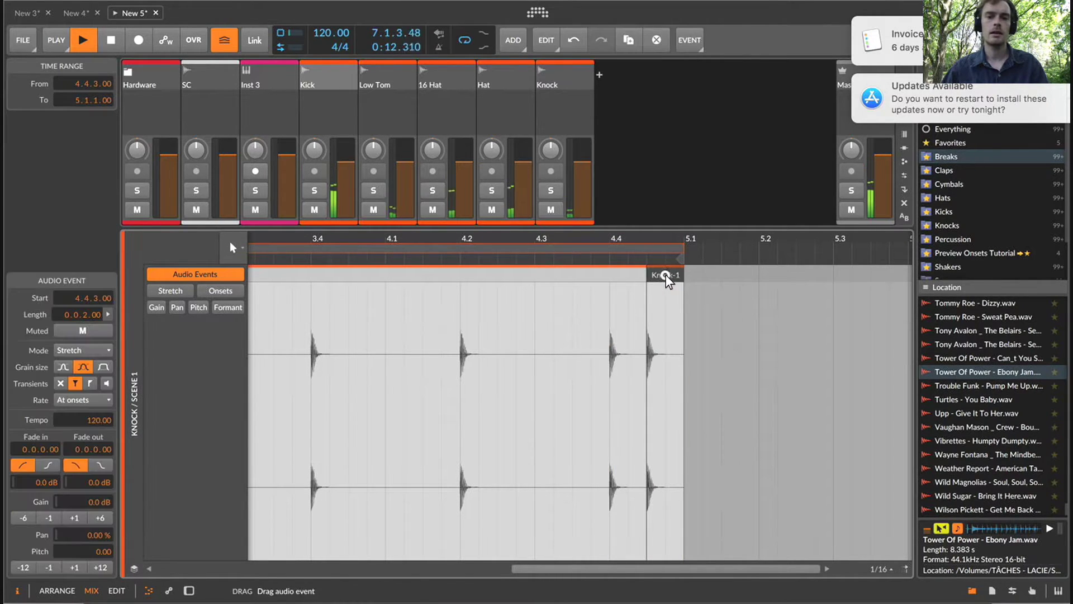
triple_click(22, 517)
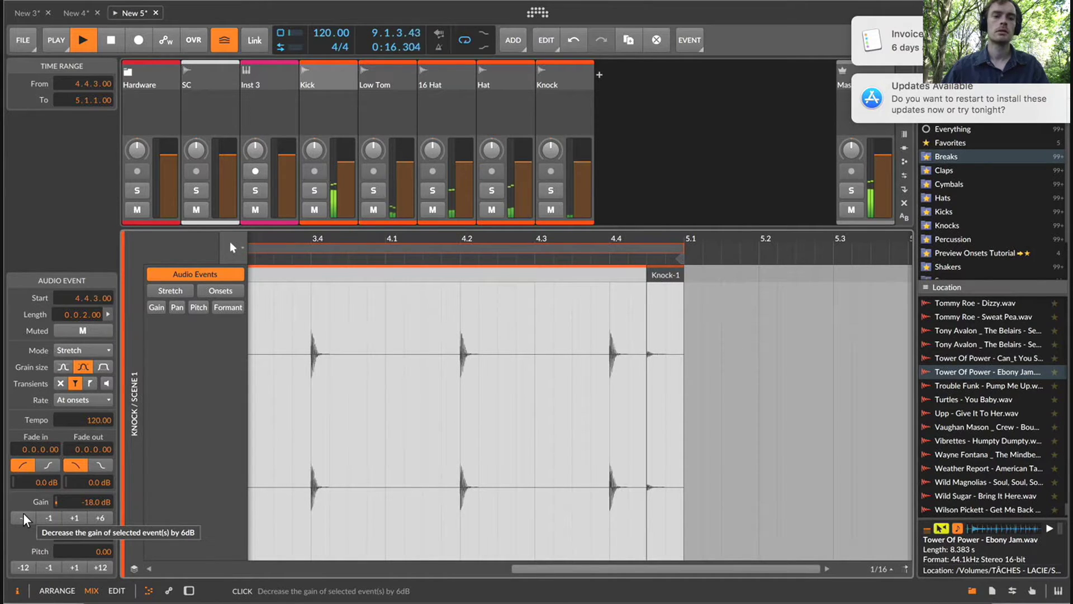
triple_click(73, 515)
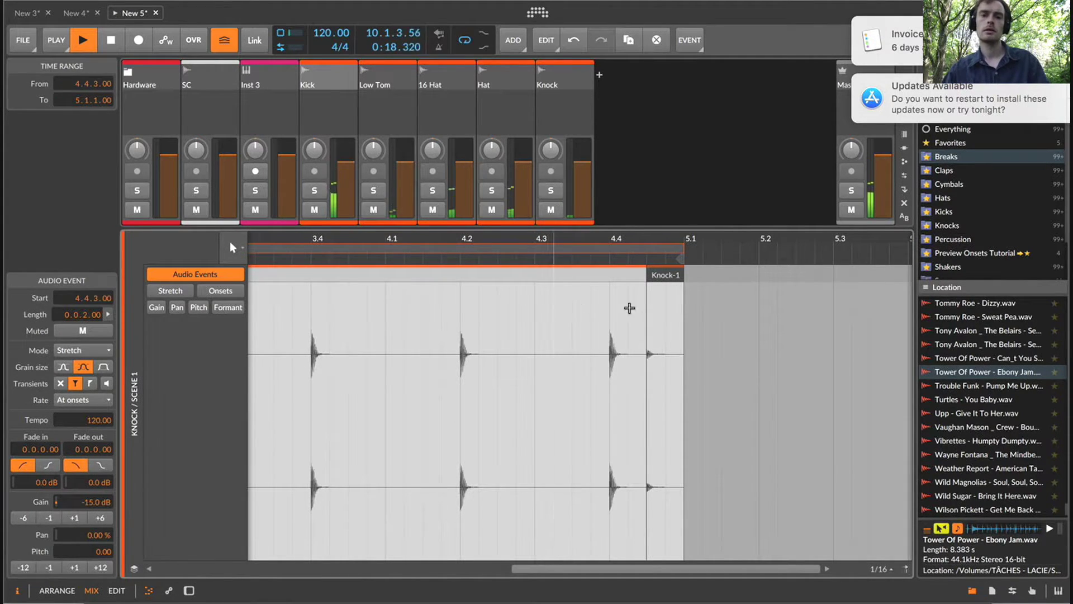
Try copying the quiet closing knock to 4.3.2 and to 4.3.3, undoing each copy.
drag(666, 274, 575, 299)
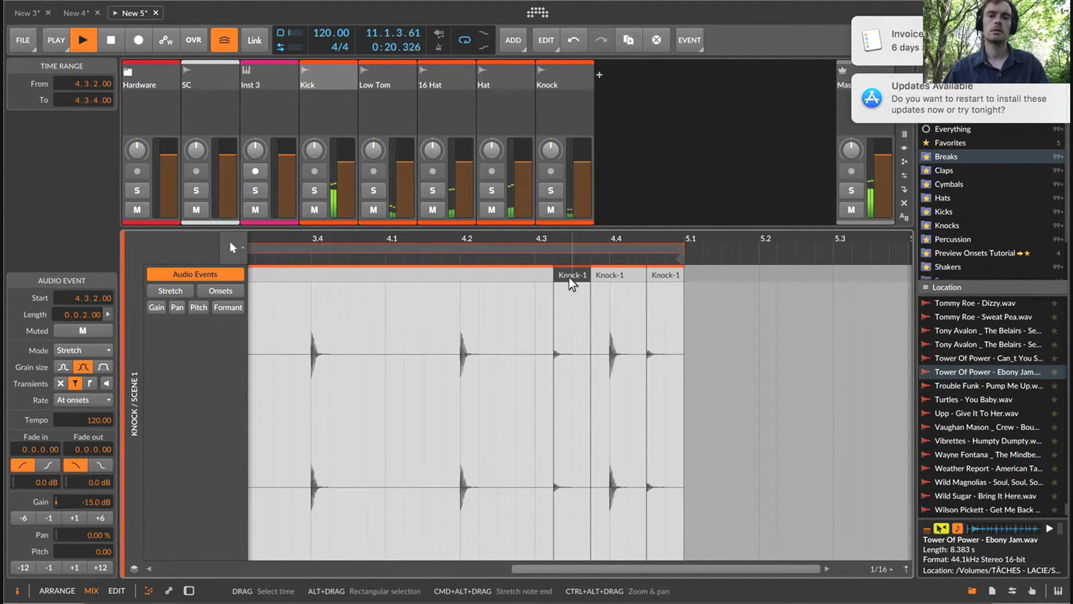
click(574, 321)
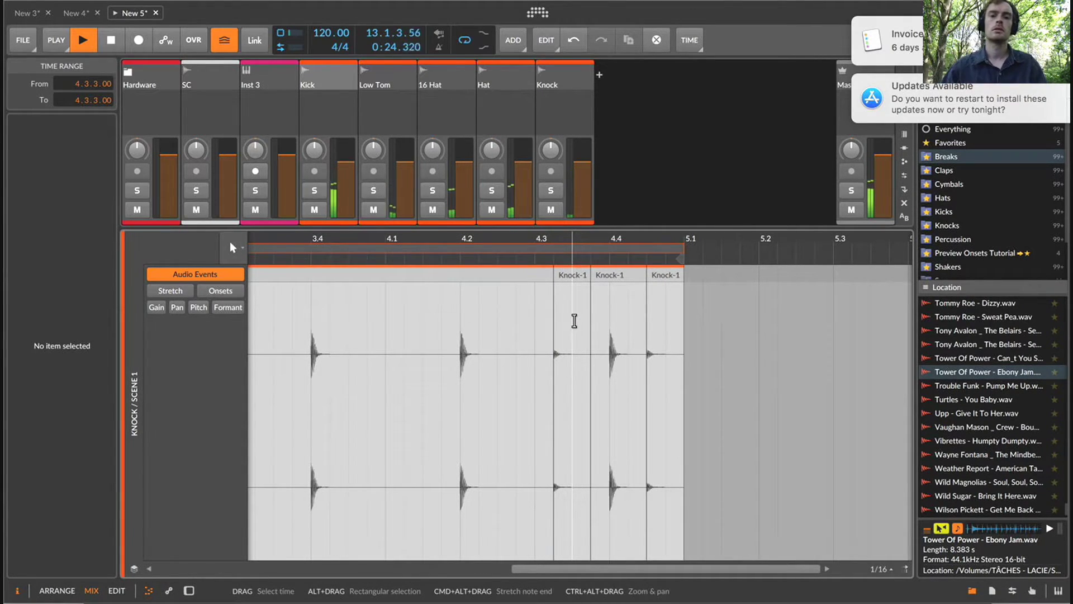
key(super+2)
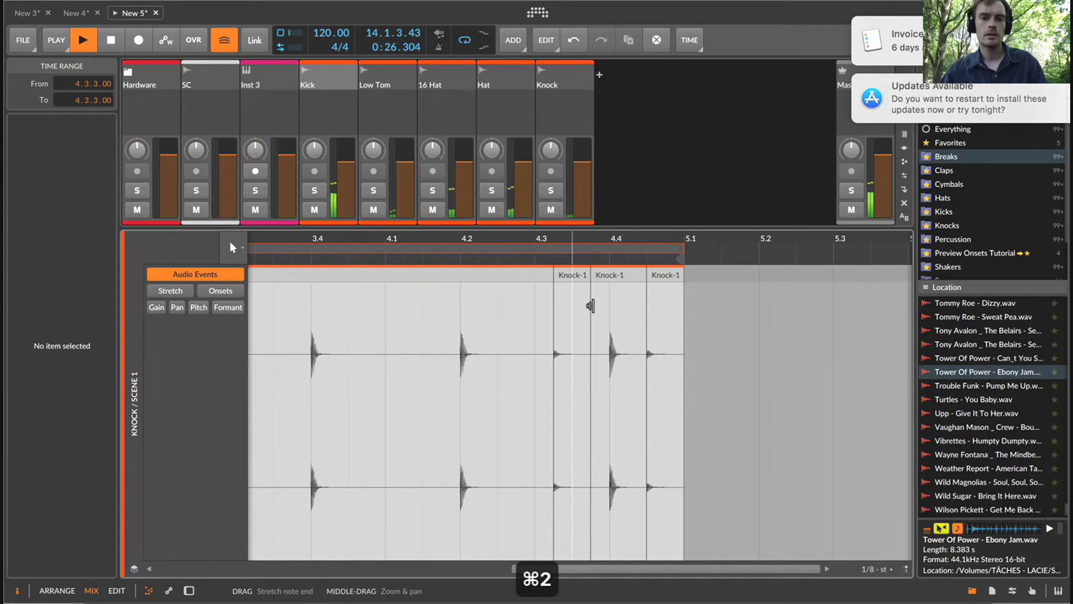
key(super+z)
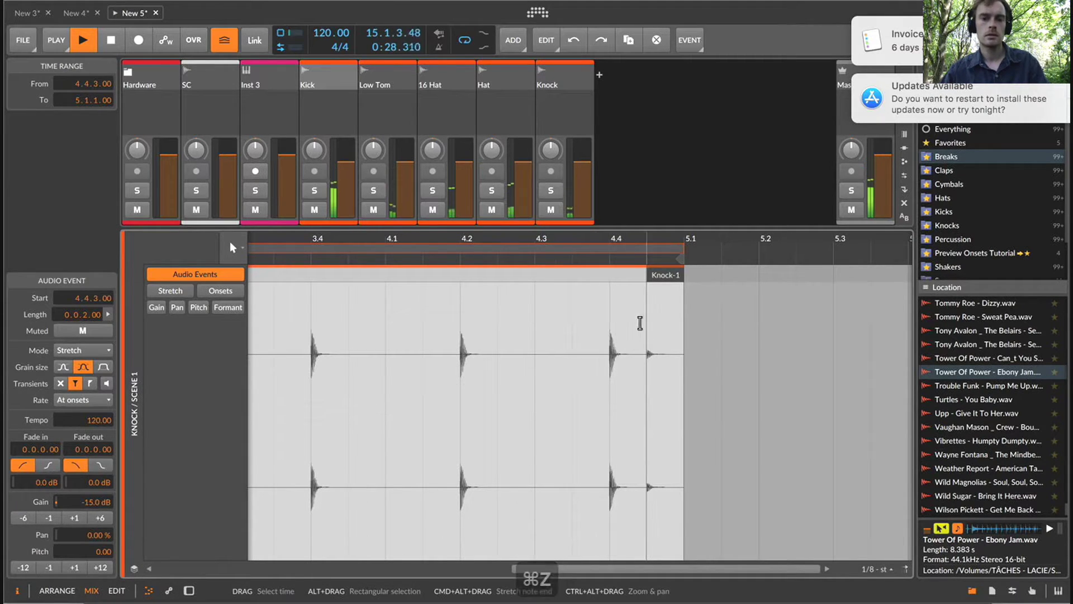
drag(670, 275, 591, 293)
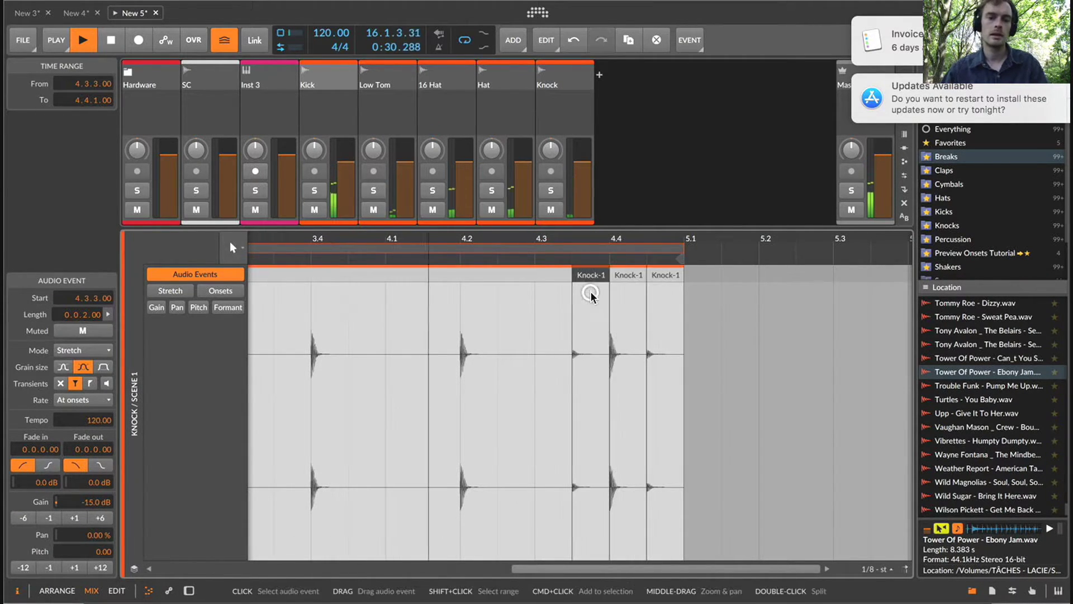
click(591, 292)
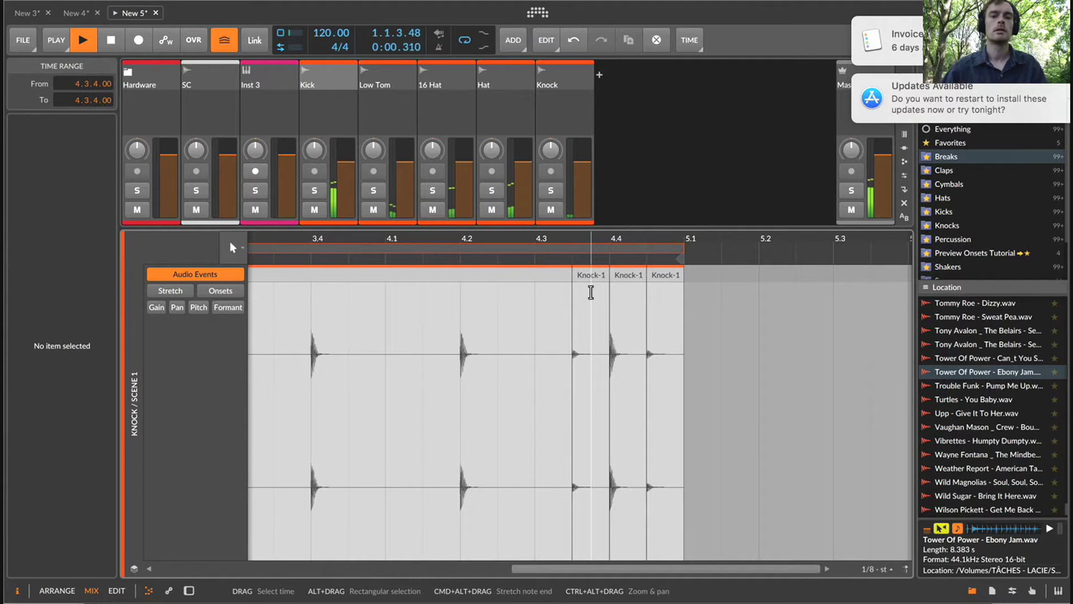
key(super+z)
Open the Hat clip from Scene 1 and duplicate its last hit from 4.4.3 onto 4.4.4.
key(e)
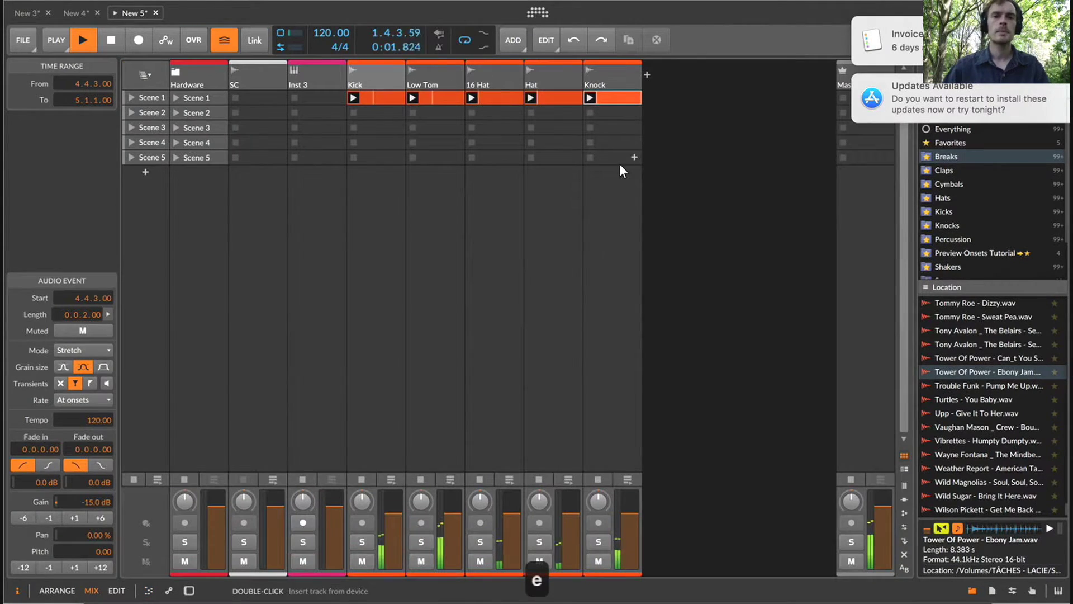
double_click(541, 92)
drag(575, 233, 613, 238)
drag(393, 383, 413, 388)
scroll(413, 391, right, 10)
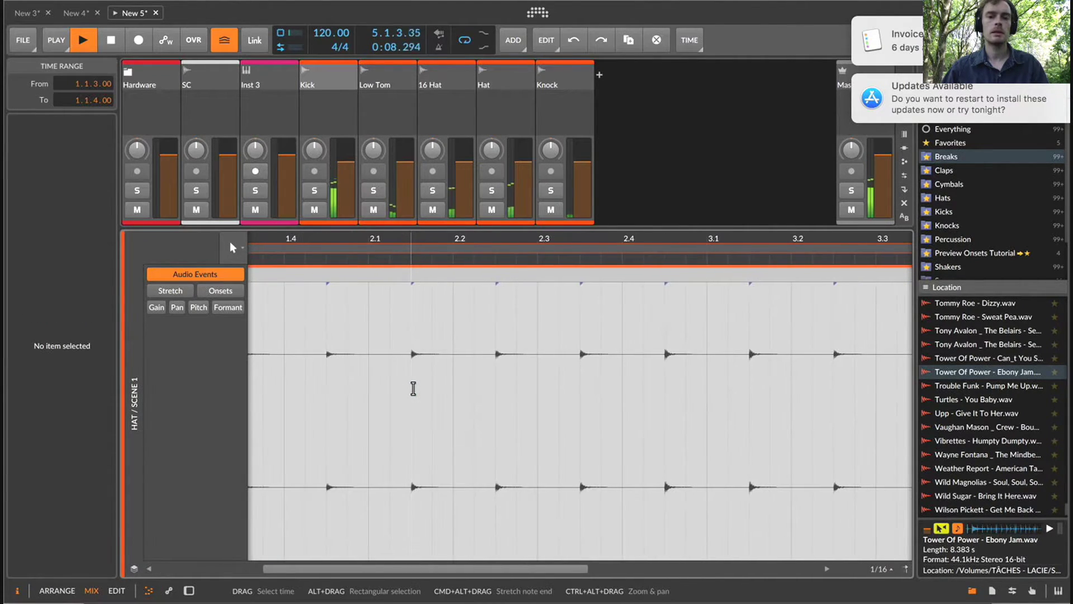
drag(501, 238, 663, 235)
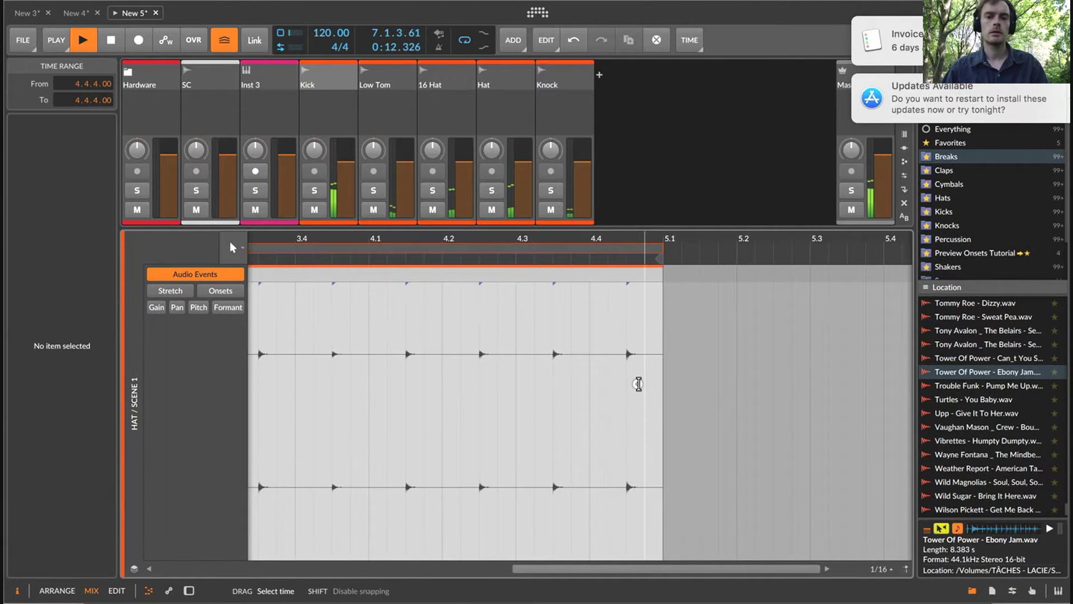
drag(637, 380, 632, 388)
key(super+d)
Reverse the duplicated hat hit at 4.4.4, then delete it.
key(super+r)
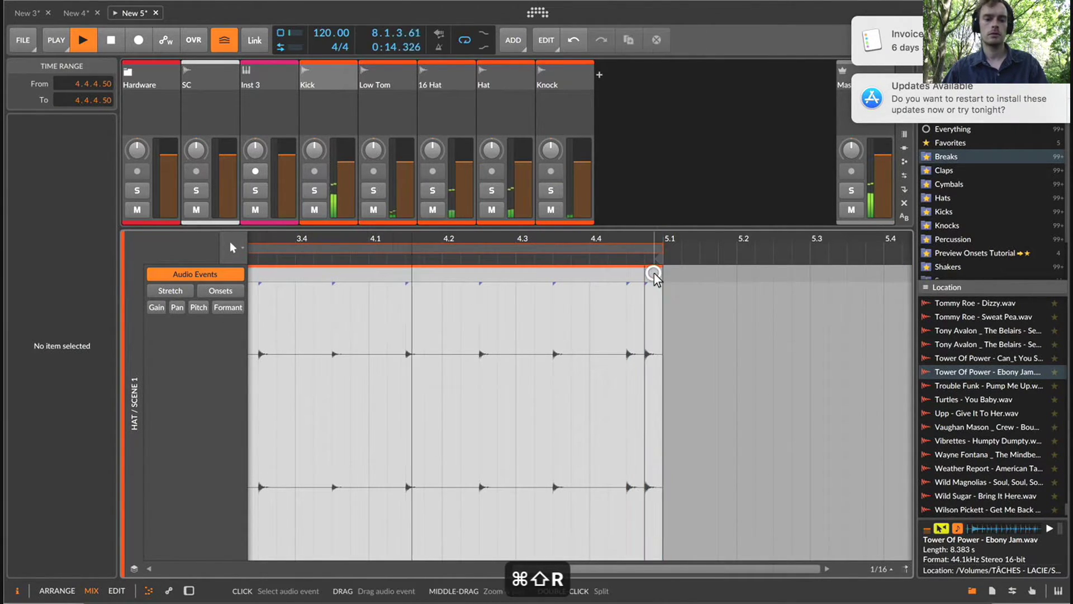
key(super+shift+r)
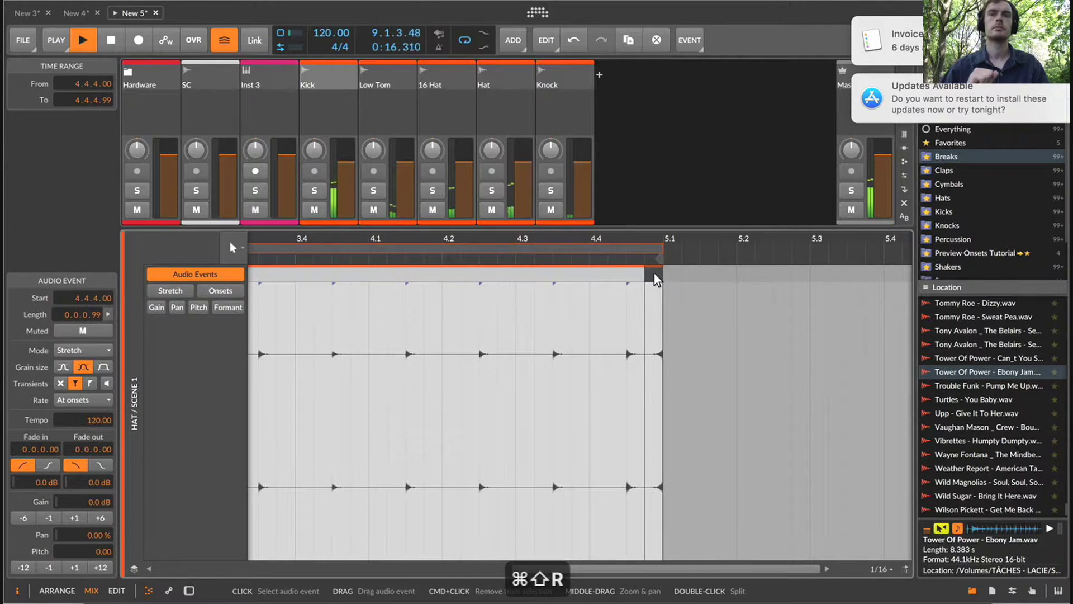
key(BackSpace)
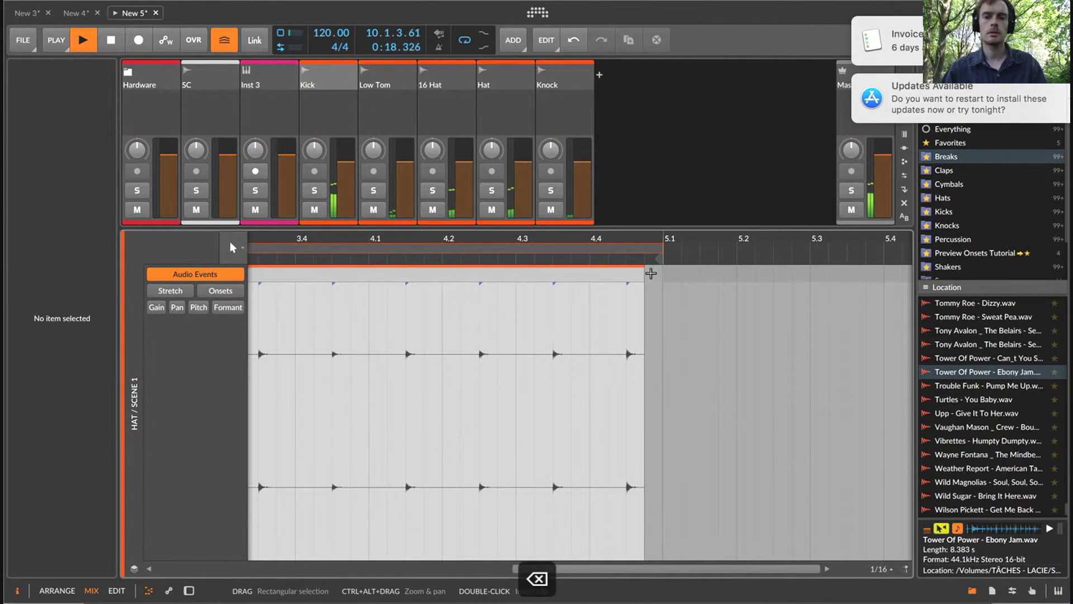
click(651, 272)
Return to the clip launcher and group the Kick, Low Tom, 16 Hat, Hat and Knock tracks.
key(e)
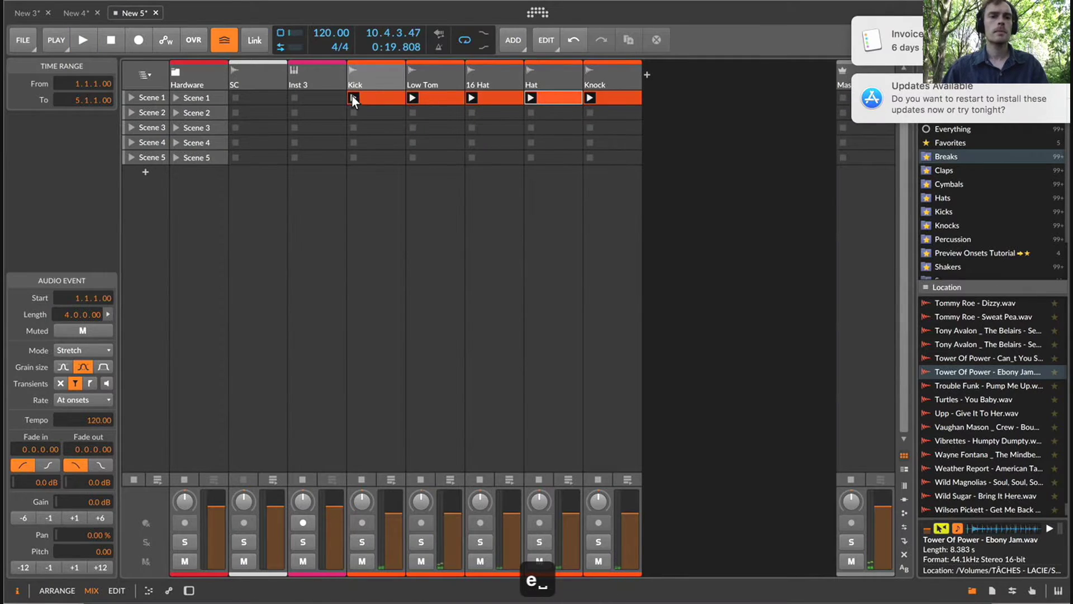
click(392, 70)
shift+click(595, 75)
key(super+g)
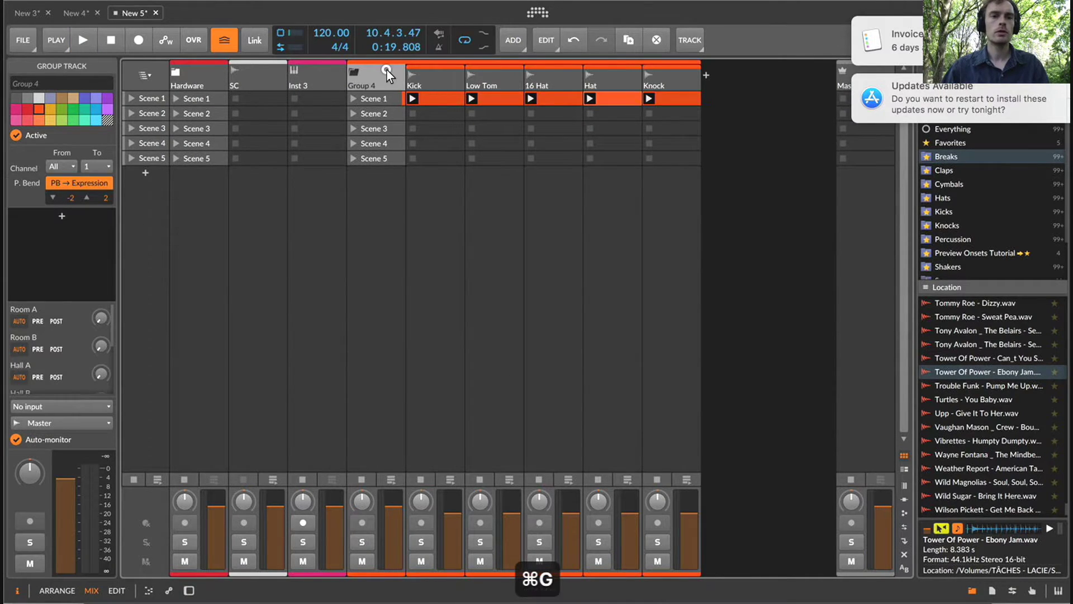
Rename the new group track to TOP Drums and collapse it.
key(super+r)
text(TOP)
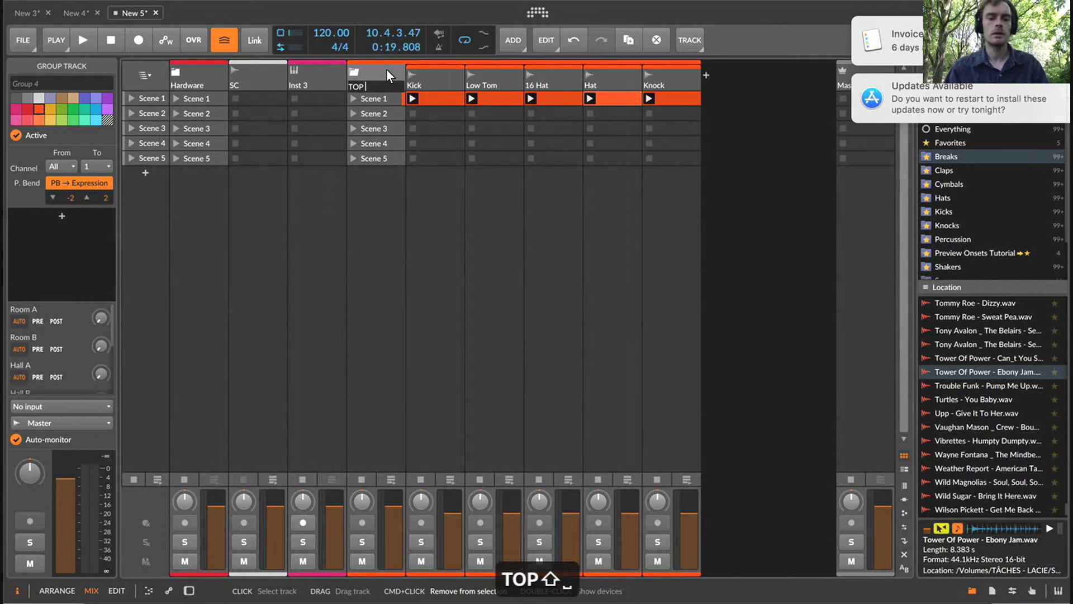
text( Drums)
key(Return)
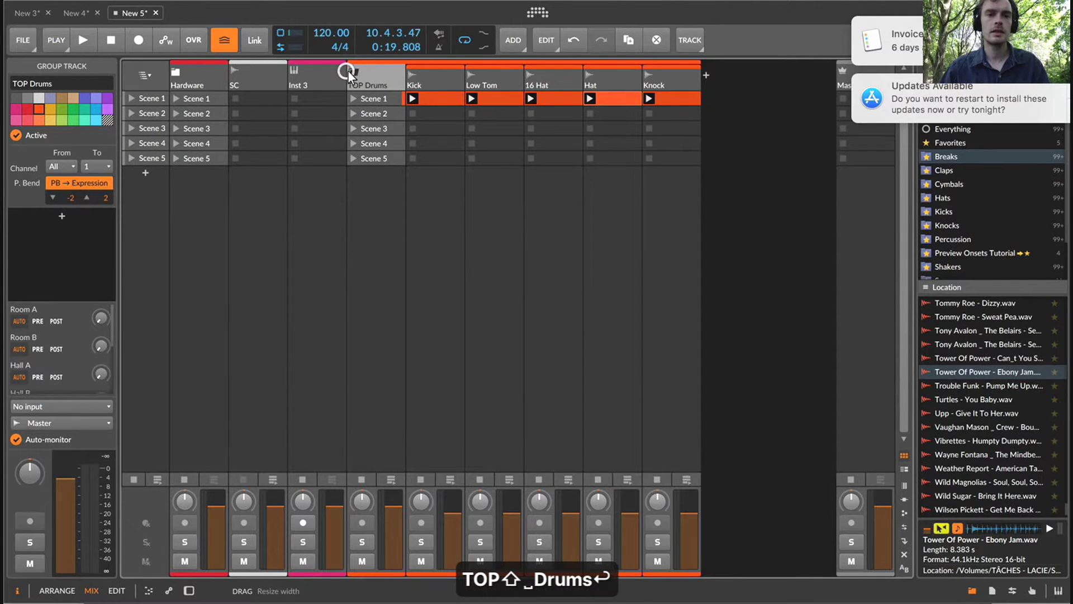
click(350, 71)
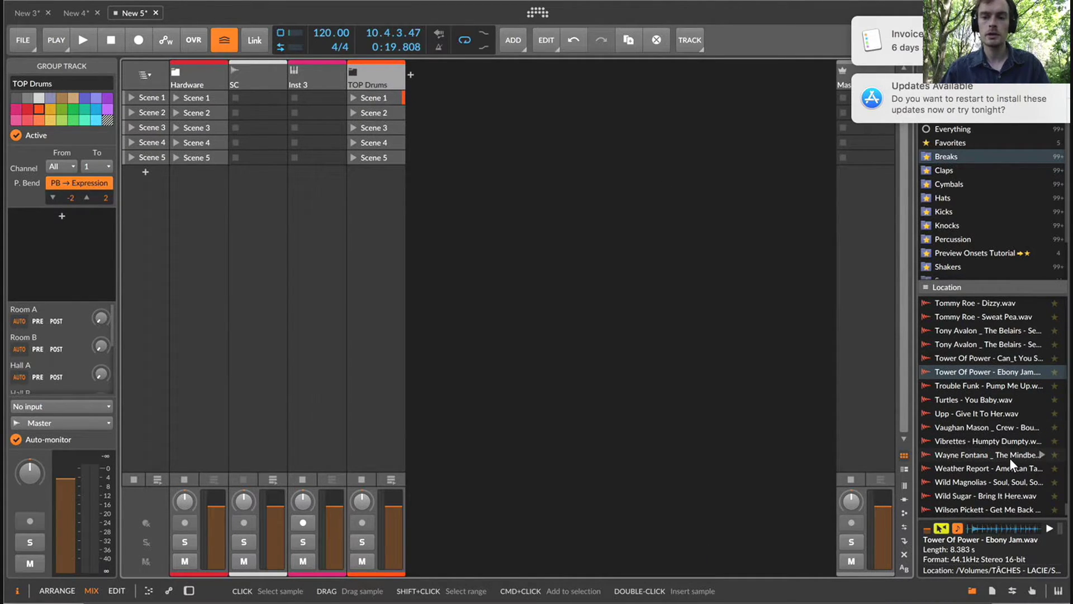
Audition samples in the Breaks collection and place The Gap Band - Outstanding.wav on a new audio track in Scene 1.
scroll(1010, 458, up, 5)
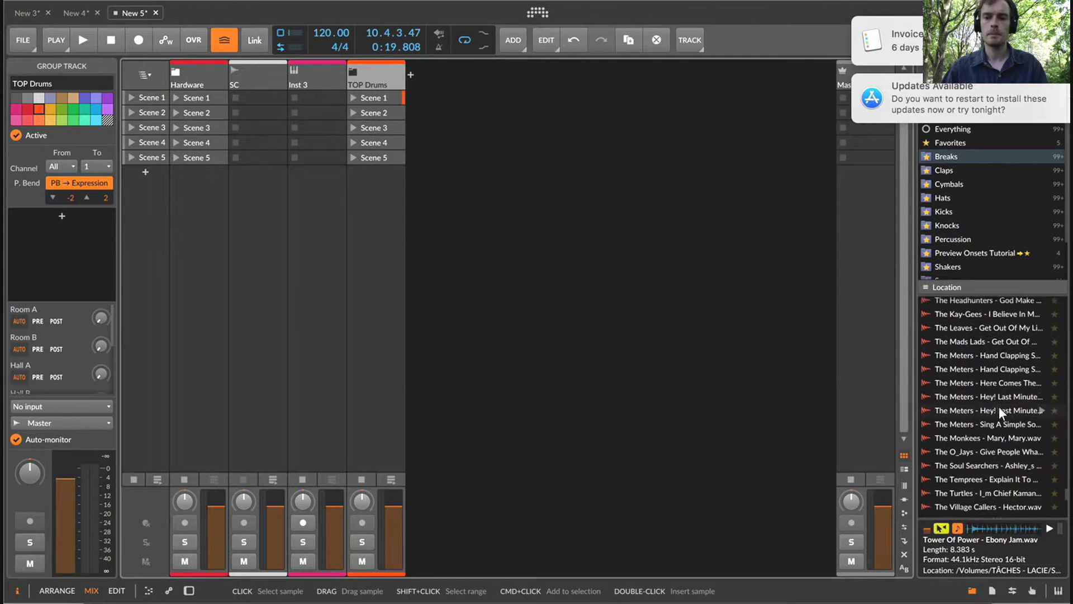
scroll(998, 407, up, 2)
click(998, 407)
key(Up)
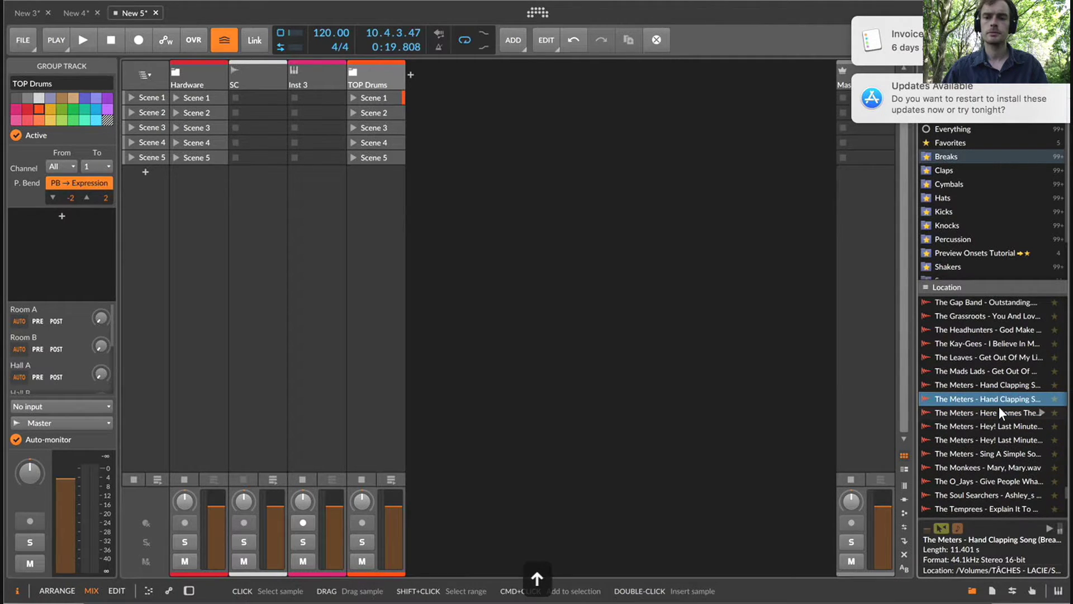
click(983, 328)
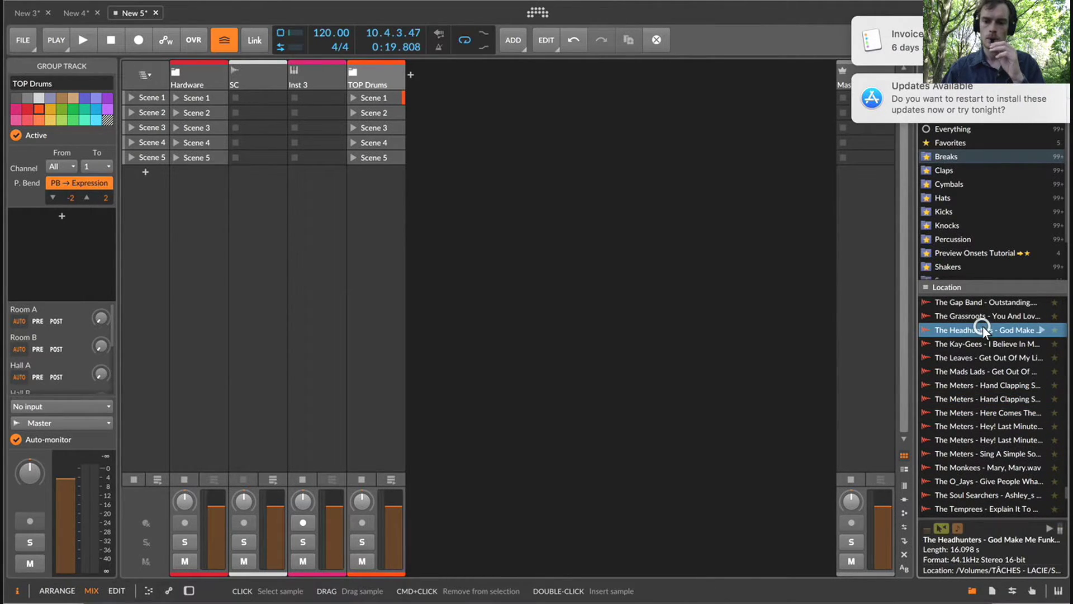
key(Up)
key(Up)
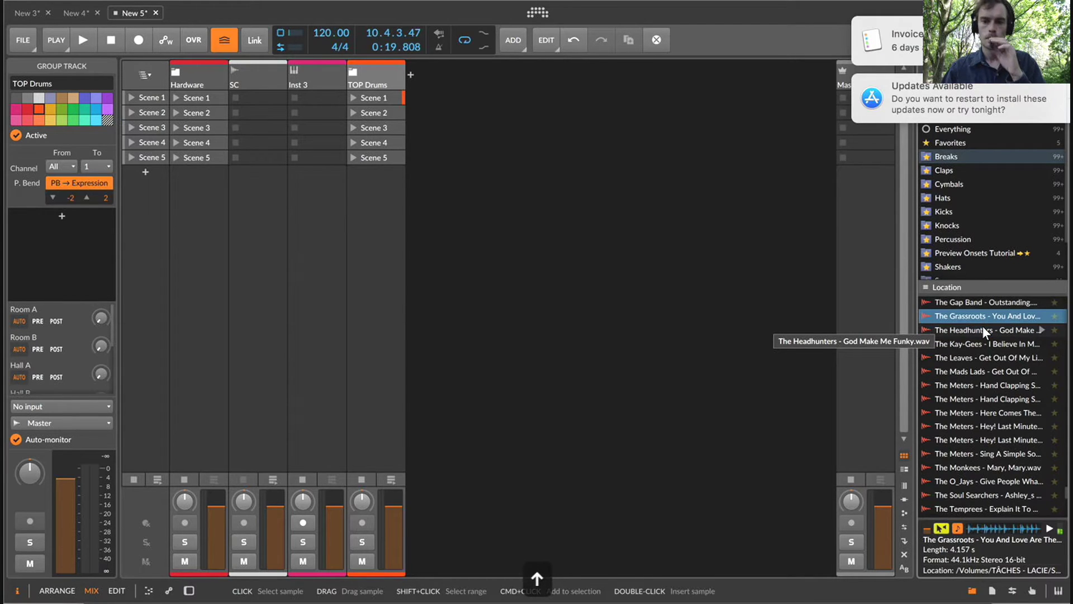
scroll(982, 326, up, 2)
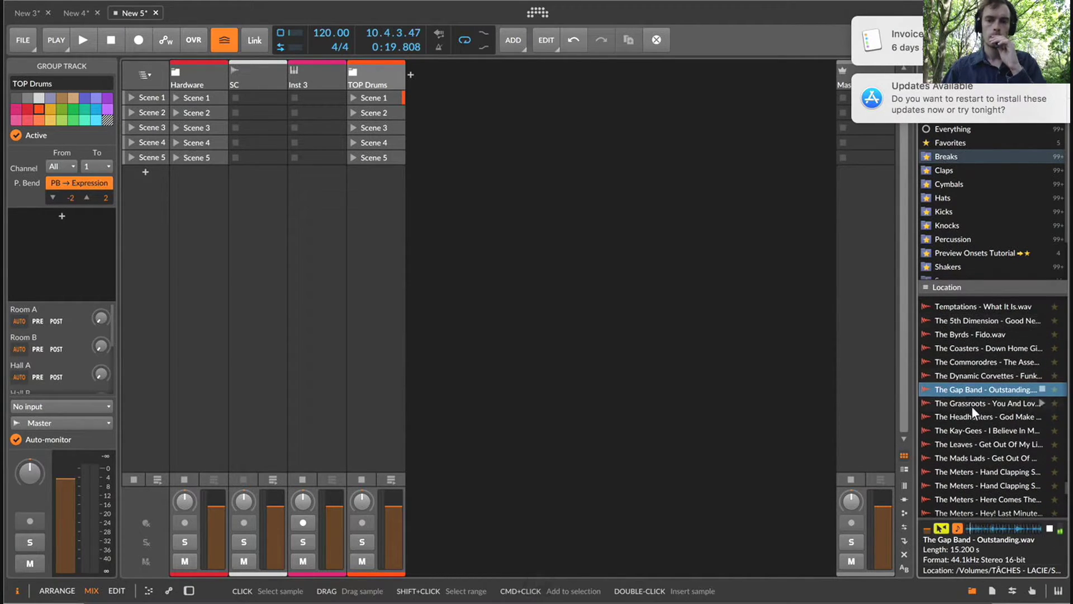
drag(965, 390, 450, 99)
Slice the Gap Band - Outstanding audio event in place at its onsets, then return to the clip launcher.
double_click(447, 96)
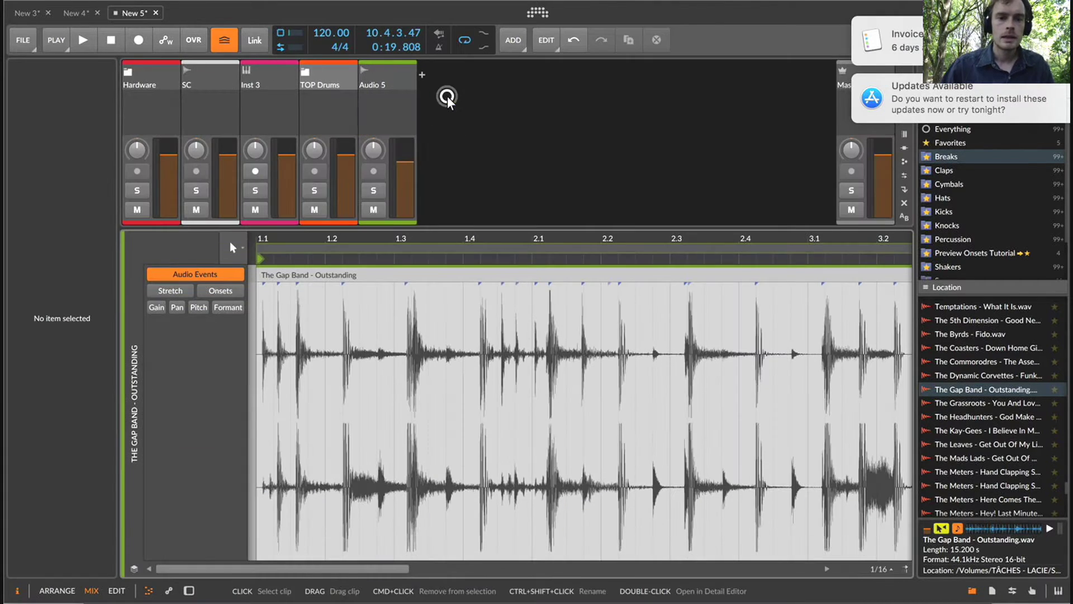
click(513, 273)
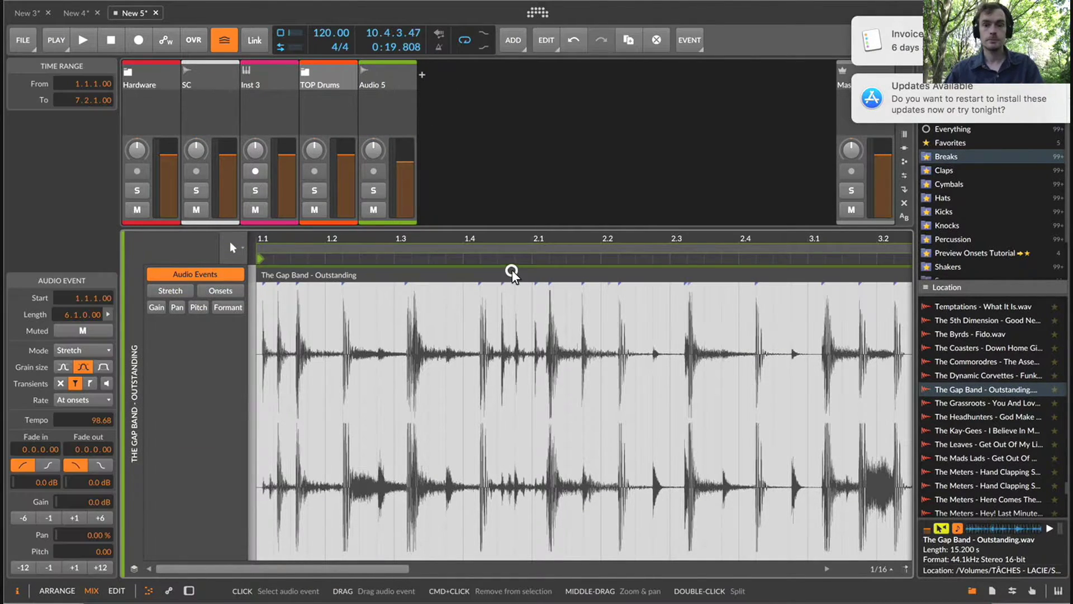
key(super+p)
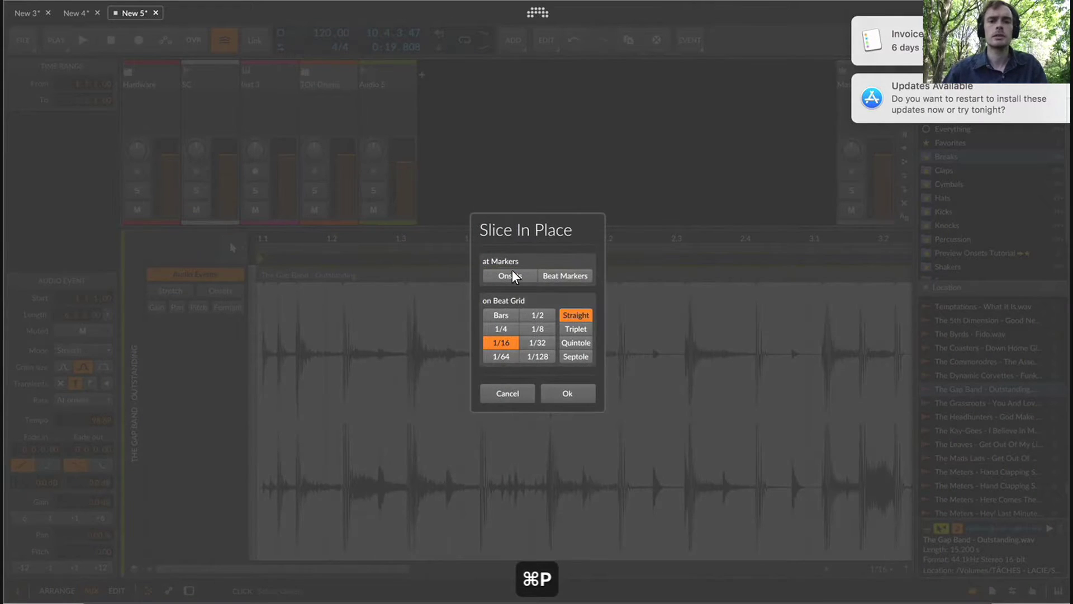
click(521, 277)
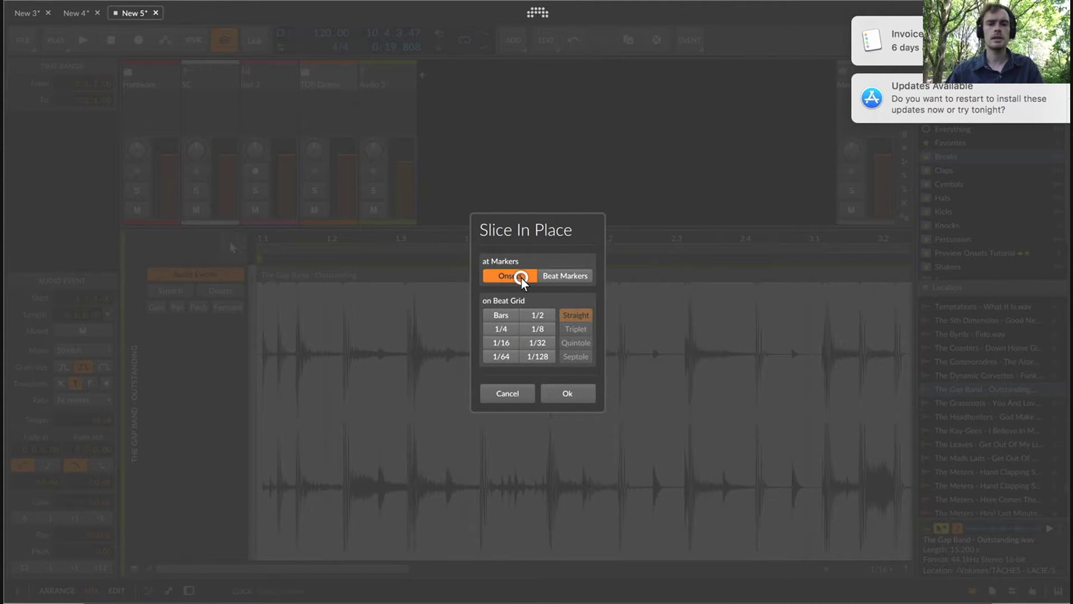
click(576, 390)
key(super+e)
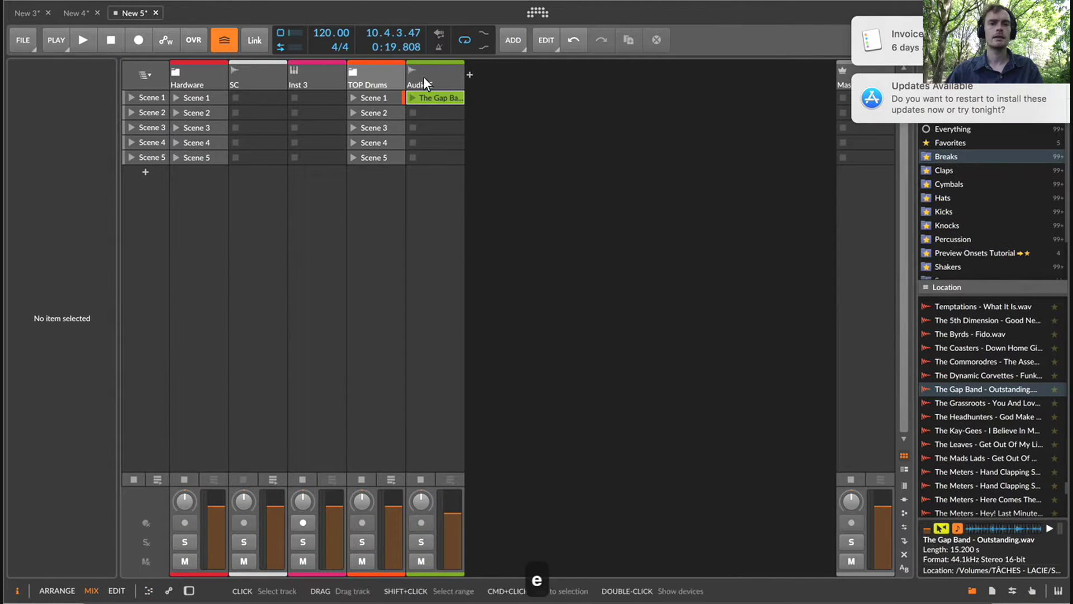
Undo the in-place slicing of the Gap Band clip and slice it to a Drum Machine at its onsets, limited to 128 slices.
click(445, 98)
key(super+z)
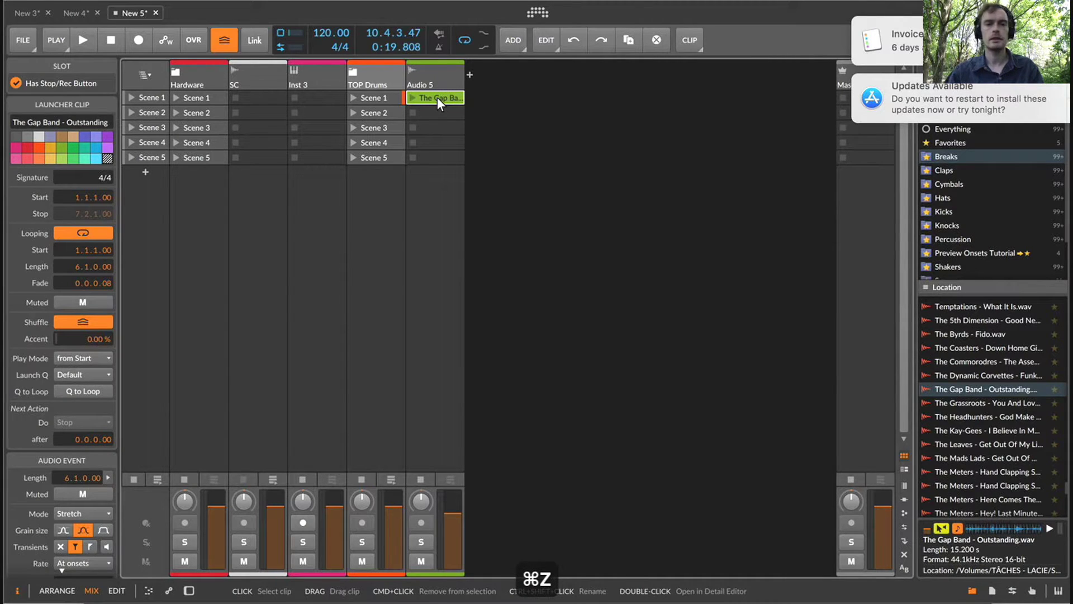
key(super+alt+p)
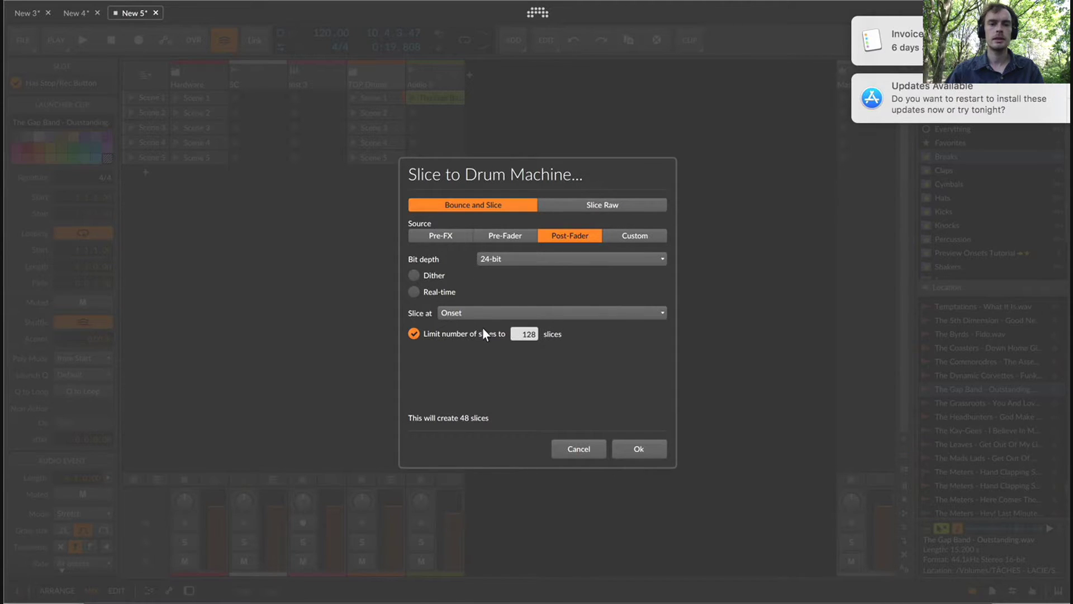
click(456, 312)
click(549, 284)
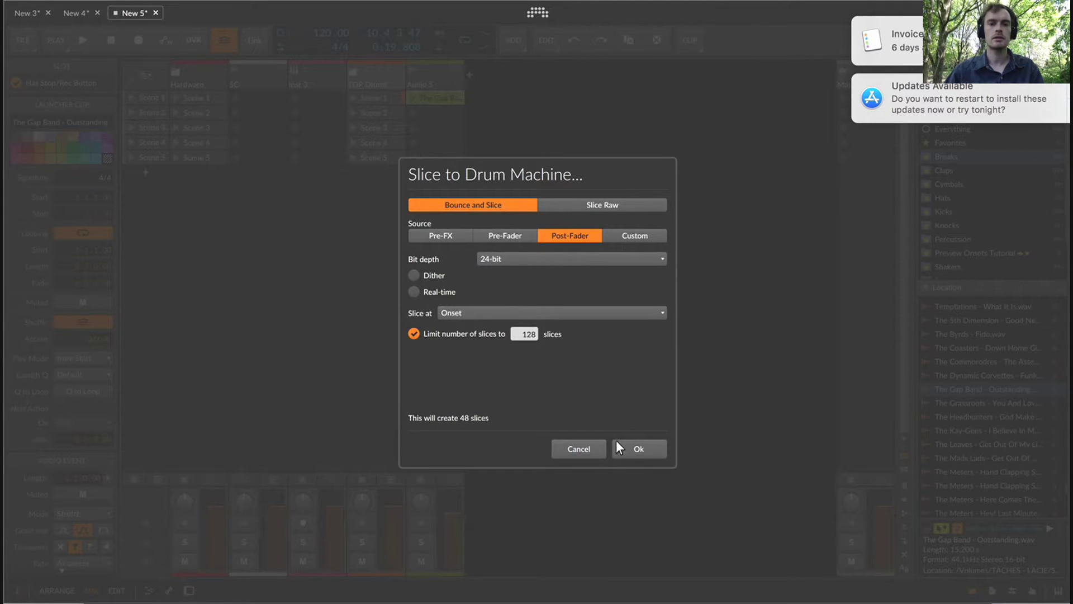
click(626, 447)
Delete the Audio 5 track and record a played pattern on the Drum Machine track in Scene 2.
click(450, 66)
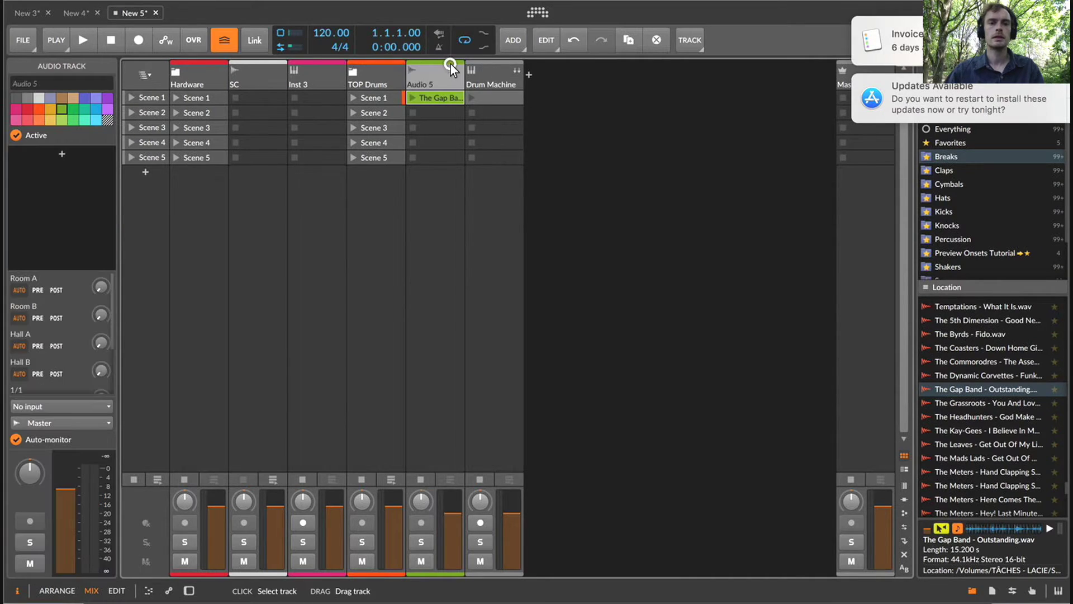
key(BackSpace)
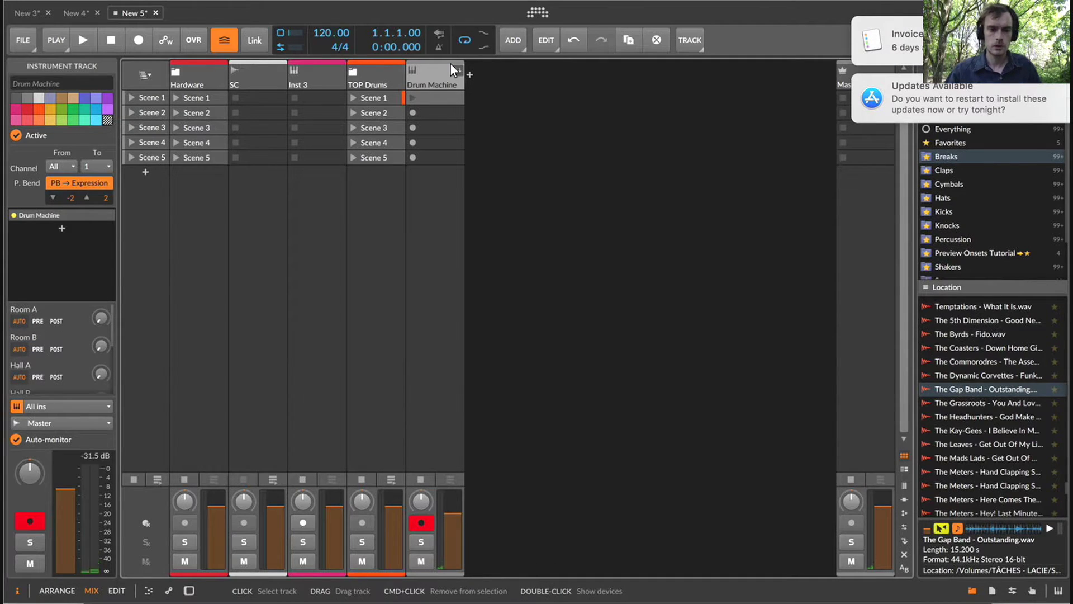
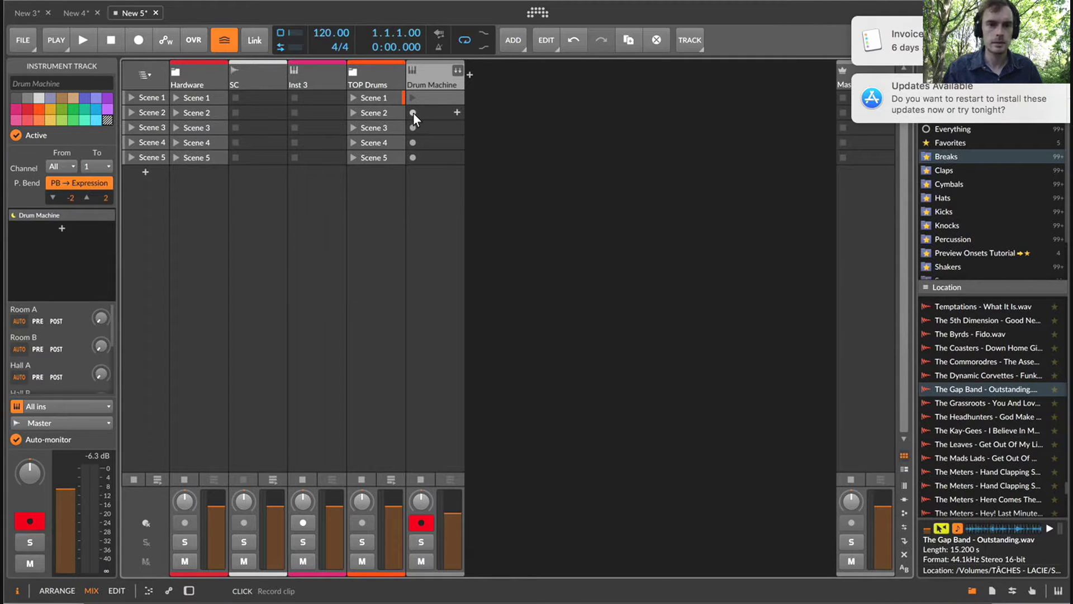
click(414, 113)
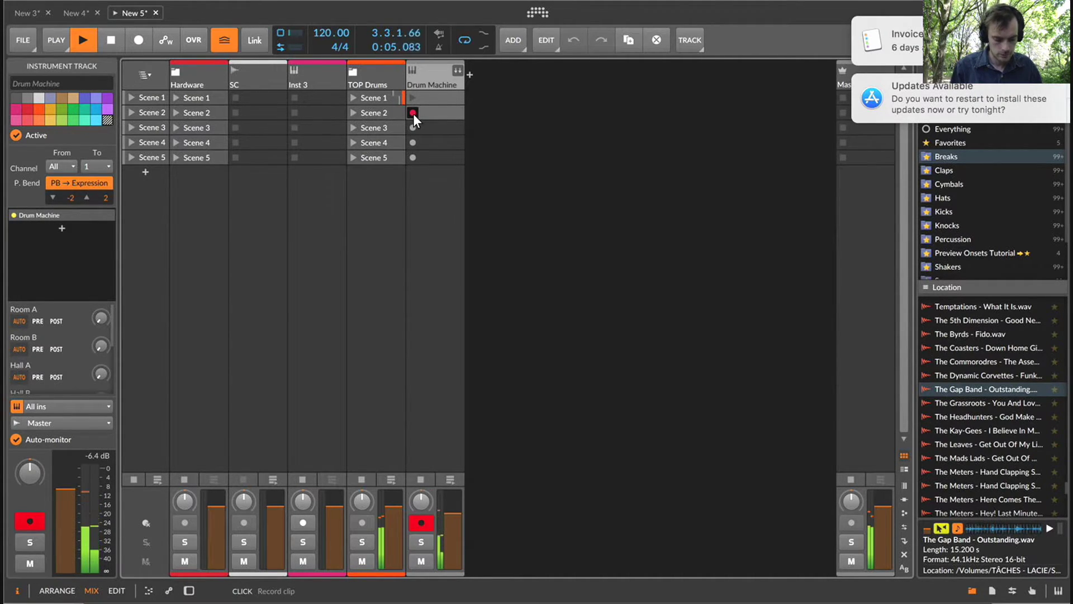
key(space)
Open the recorded Drum Machine clip in Scene 2 and quantize all its notes.
double_click(445, 109)
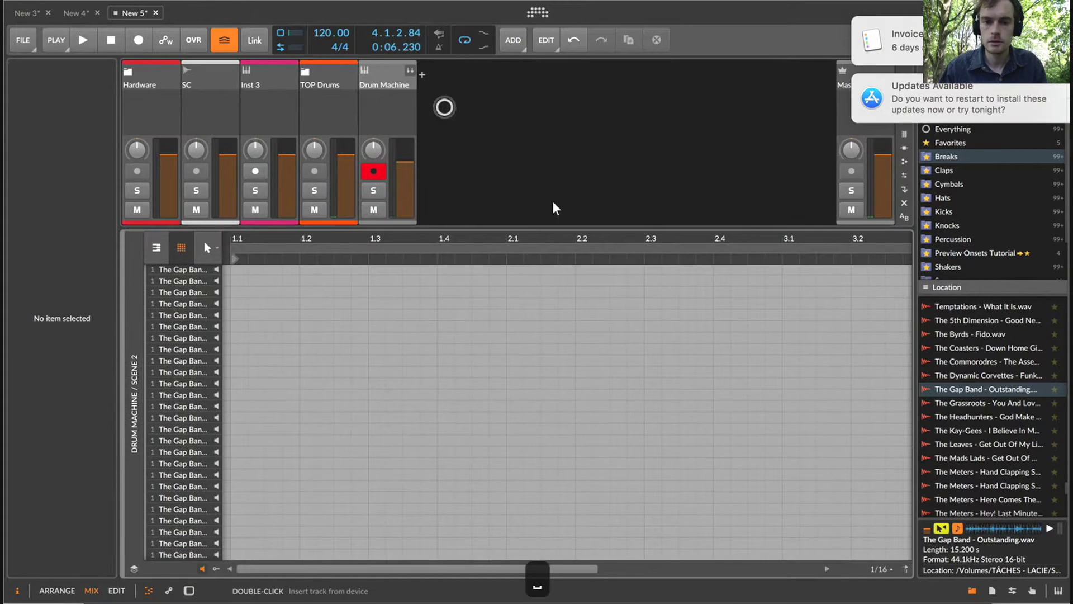
key(super+0)
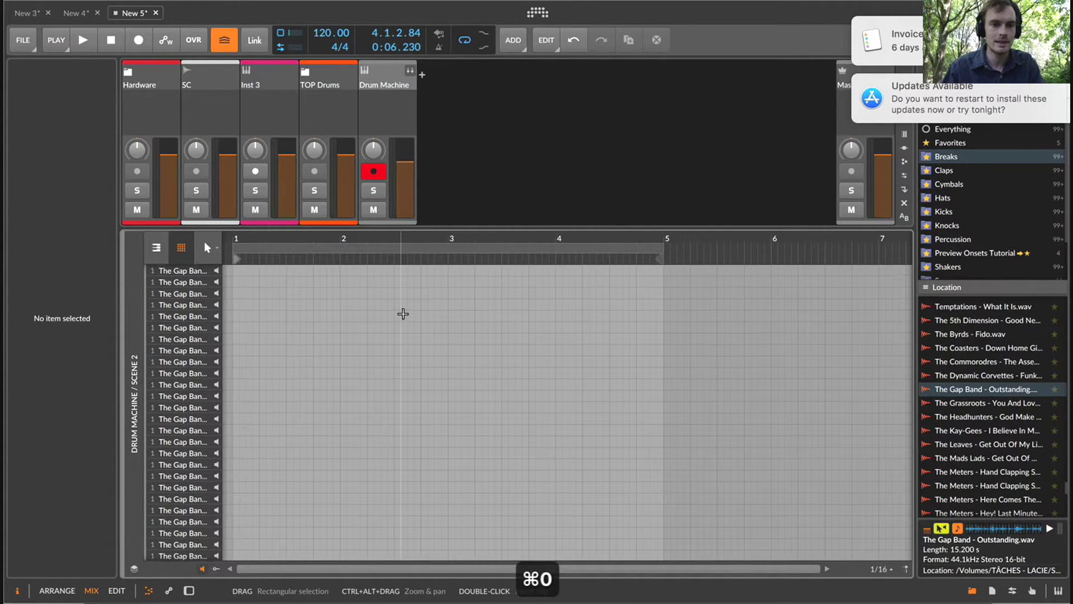
key(super+a)
key(super+u)
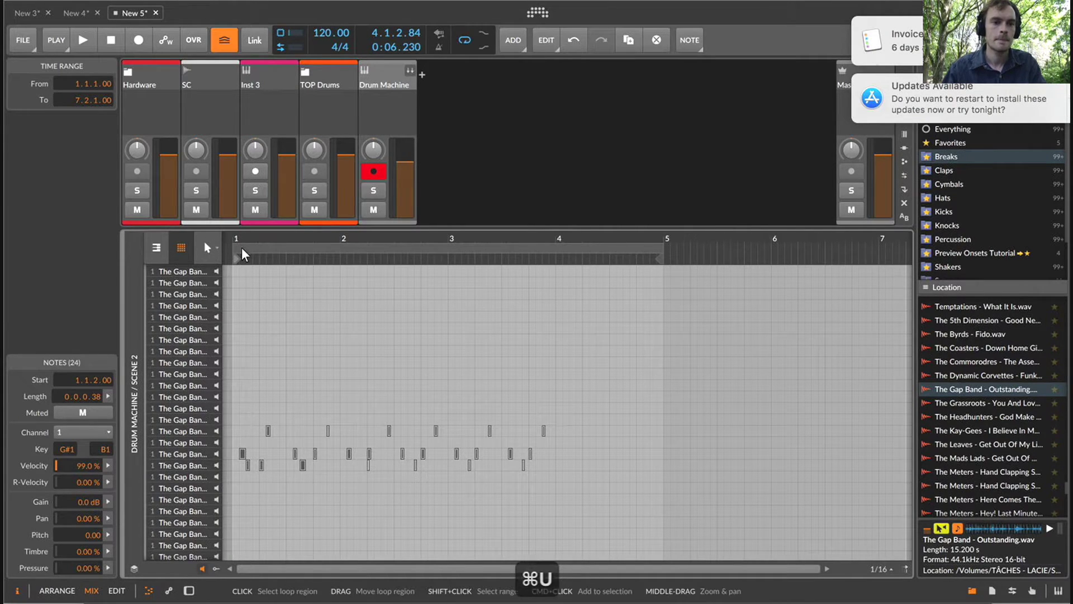
Set the Drum Machine clip's start and loop start to 3.1.1.00 with a one-bar loop length, and return to the clip launcher.
drag(237, 258, 458, 265)
drag(340, 270, 447, 278)
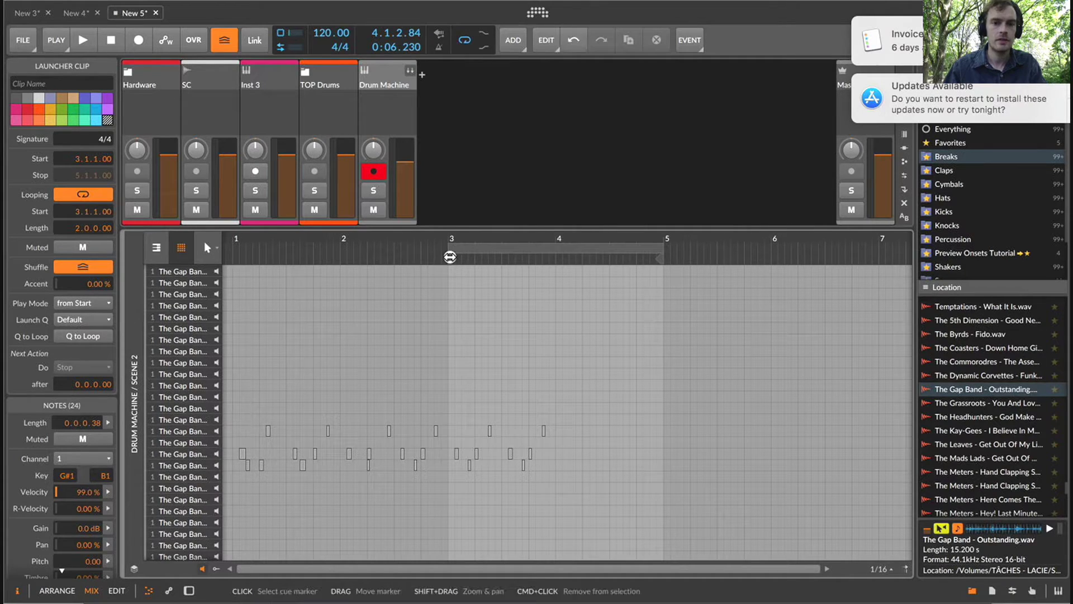
drag(663, 257, 555, 258)
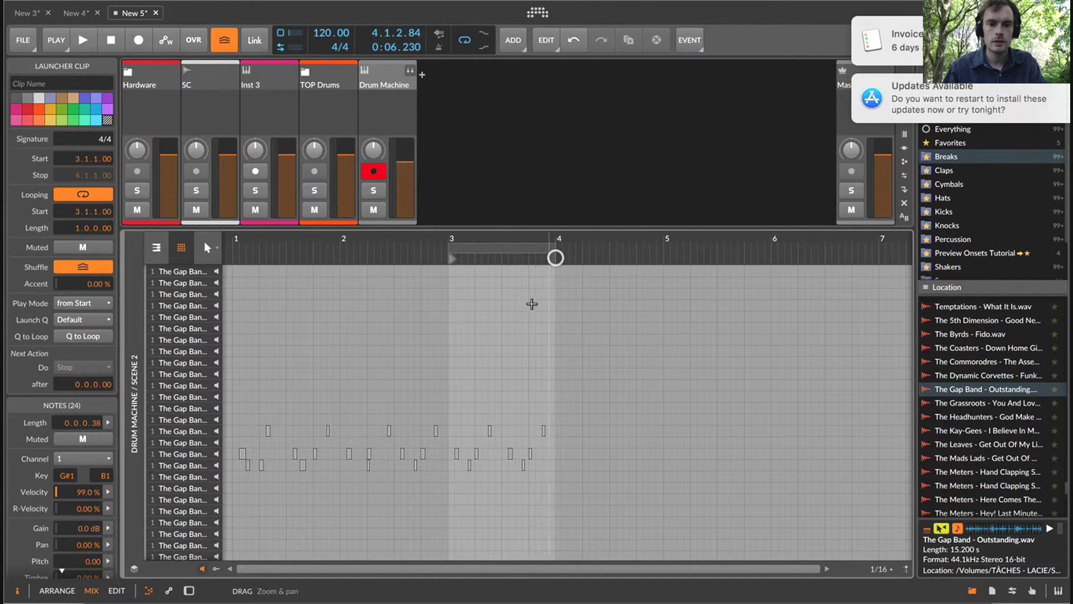
click(514, 329)
key(e)
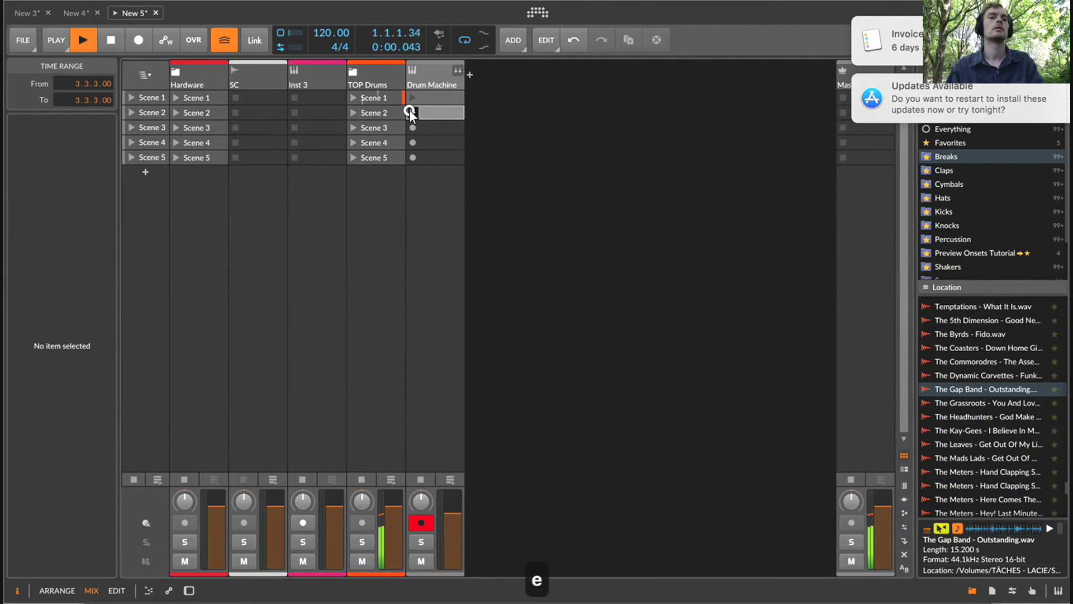
Launch the Drum Machine clip, move the A1 note nearest bar 3 to start at 3.1.1.00, and replay the loop.
click(409, 112)
click(425, 100)
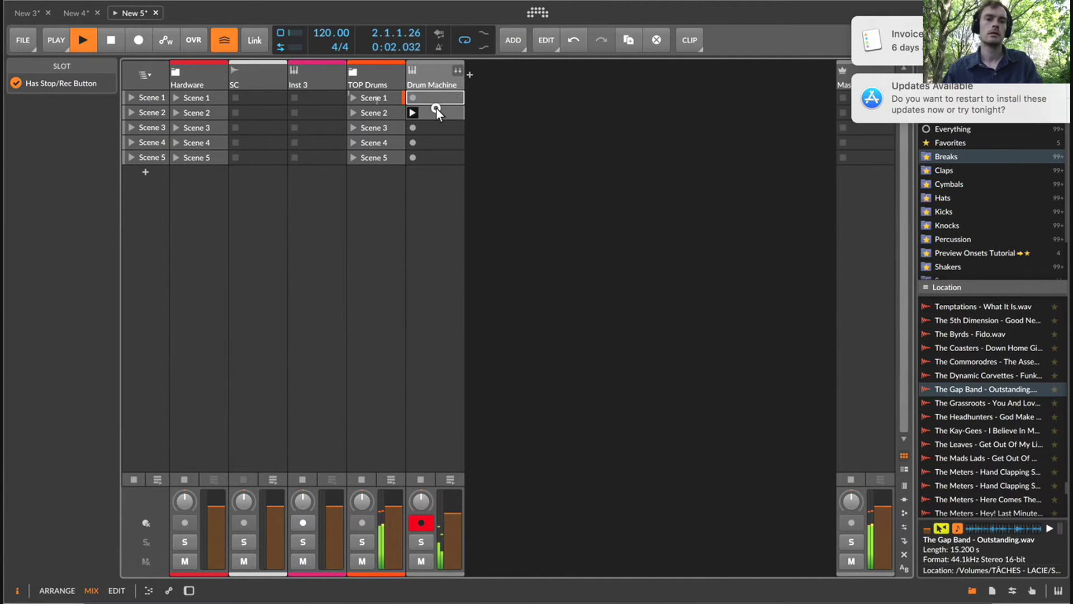
double_click(437, 107)
key(space)
click(453, 451)
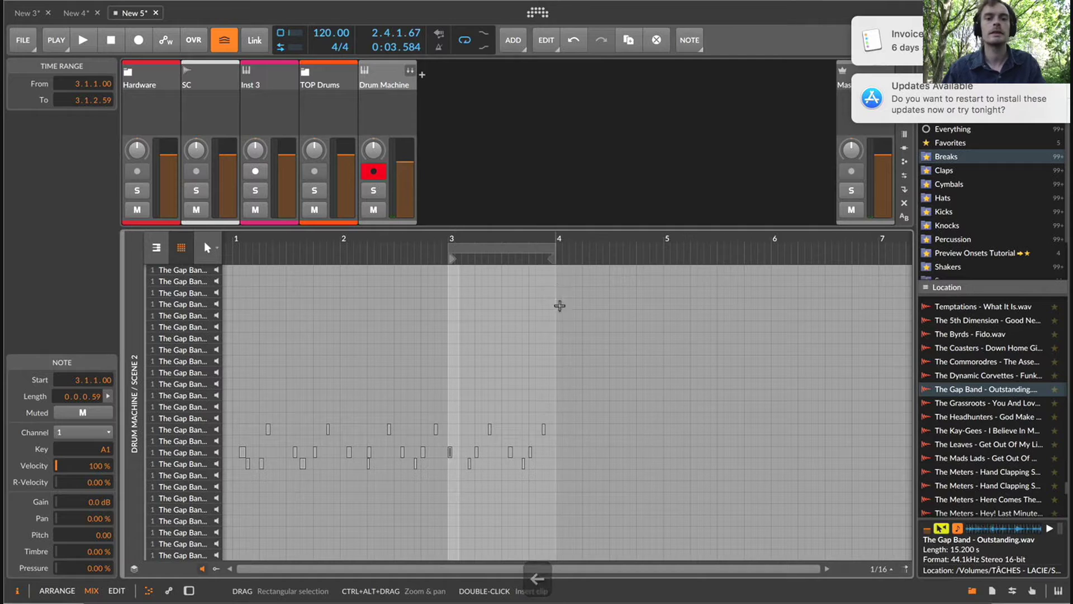
key(space)
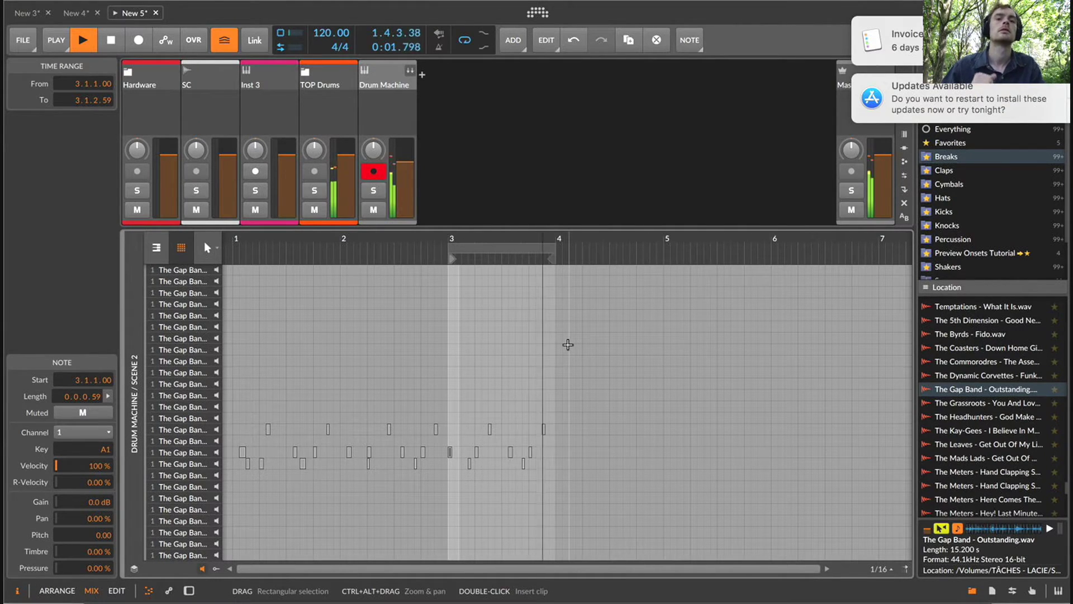
Show the Drum Machine's devices and lower the Sampler envelope sustain to 0% on the three pads used in the clip.
double_click(375, 87)
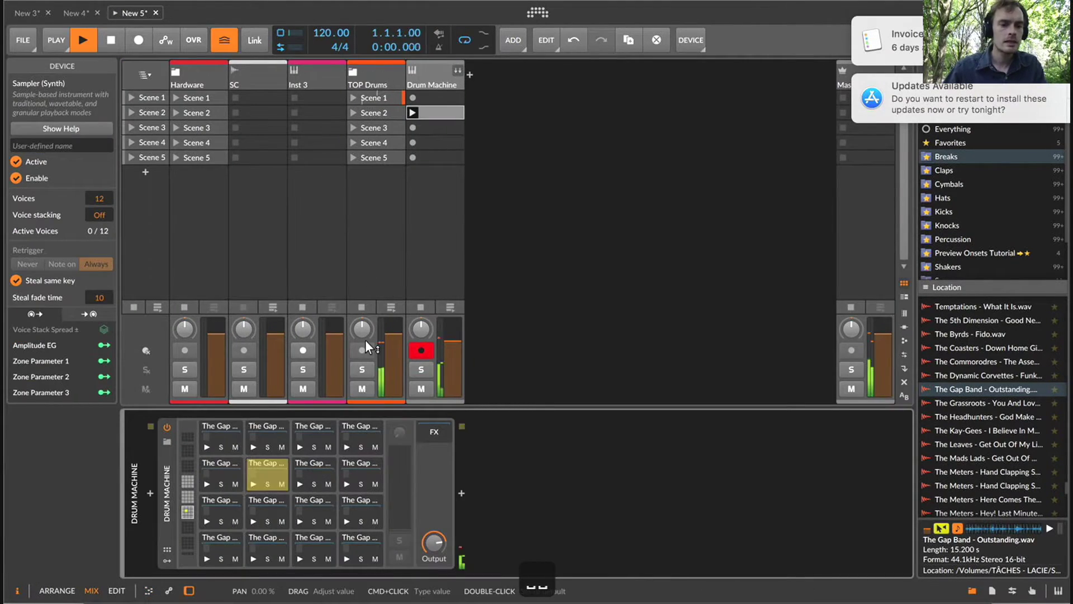
key(space)
click(280, 466)
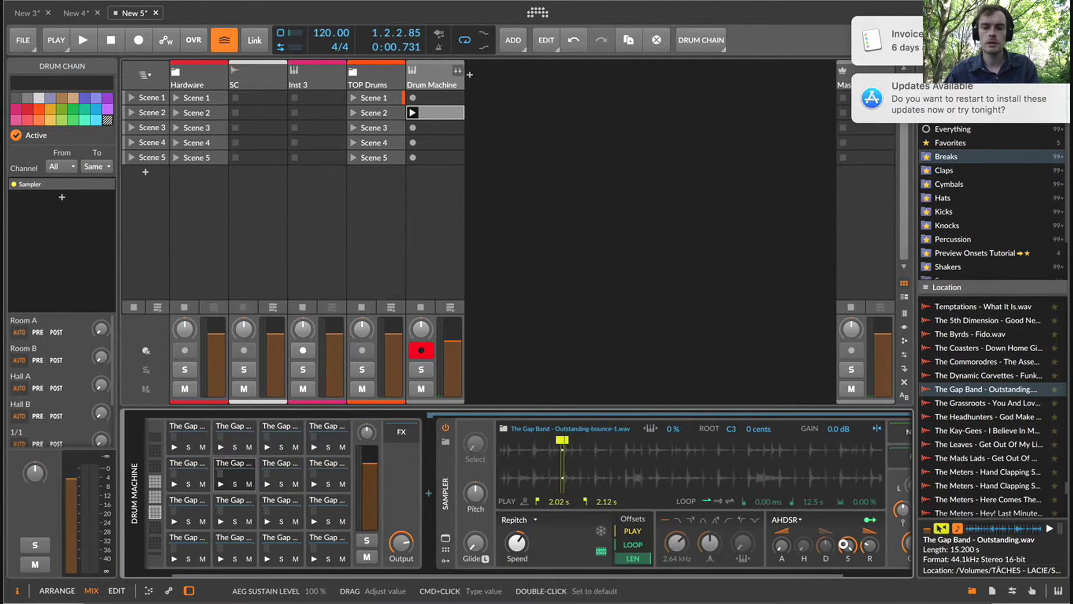
click(199, 471)
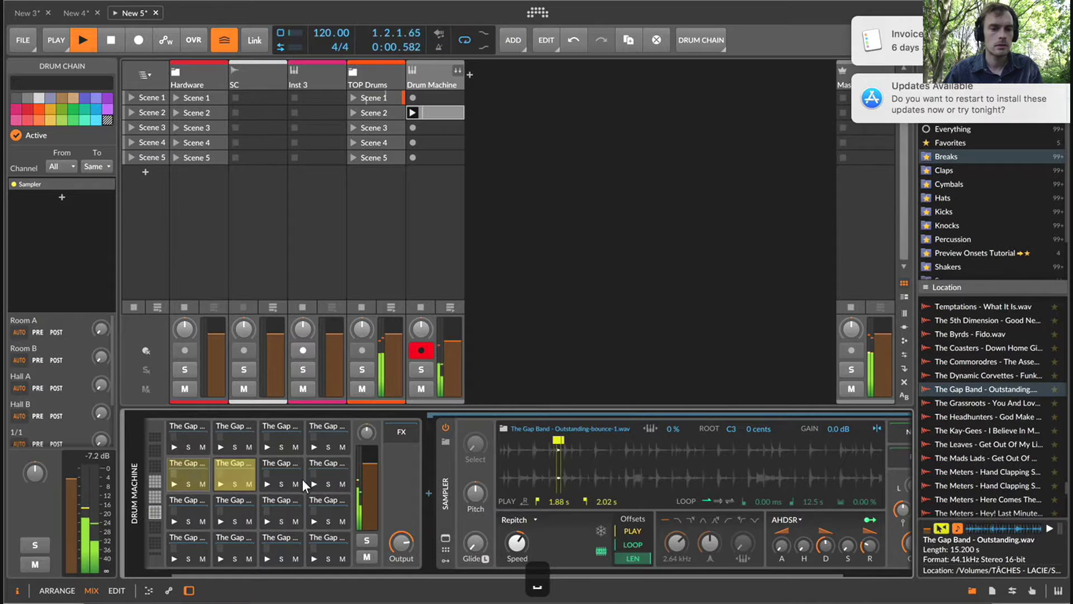
click(330, 463)
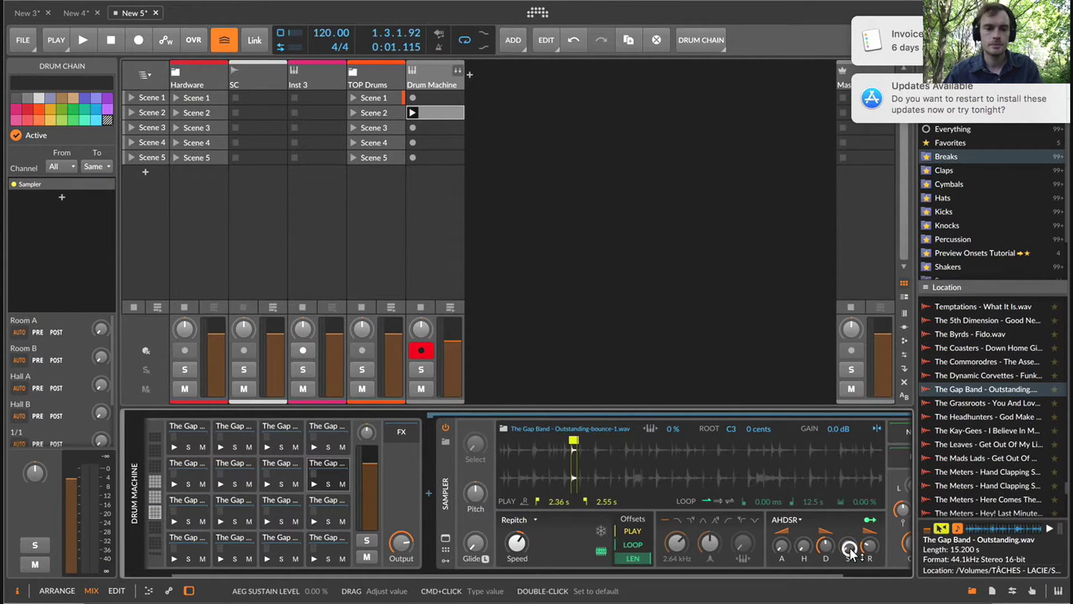
Fine-tune the Sampler play end of the three used pads to 2.02 s, 2.11 s and 2.55 s, auditioning the slices.
click(179, 465)
drag(564, 464, 557, 483)
drag(659, 446, 642, 465)
click(663, 440)
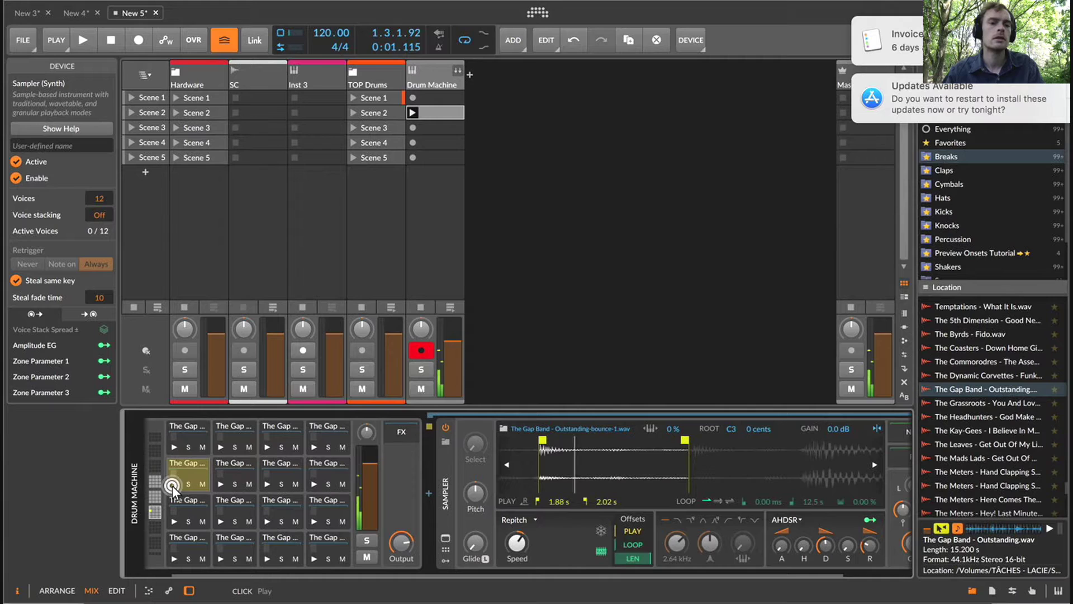
click(225, 474)
drag(577, 469, 711, 450)
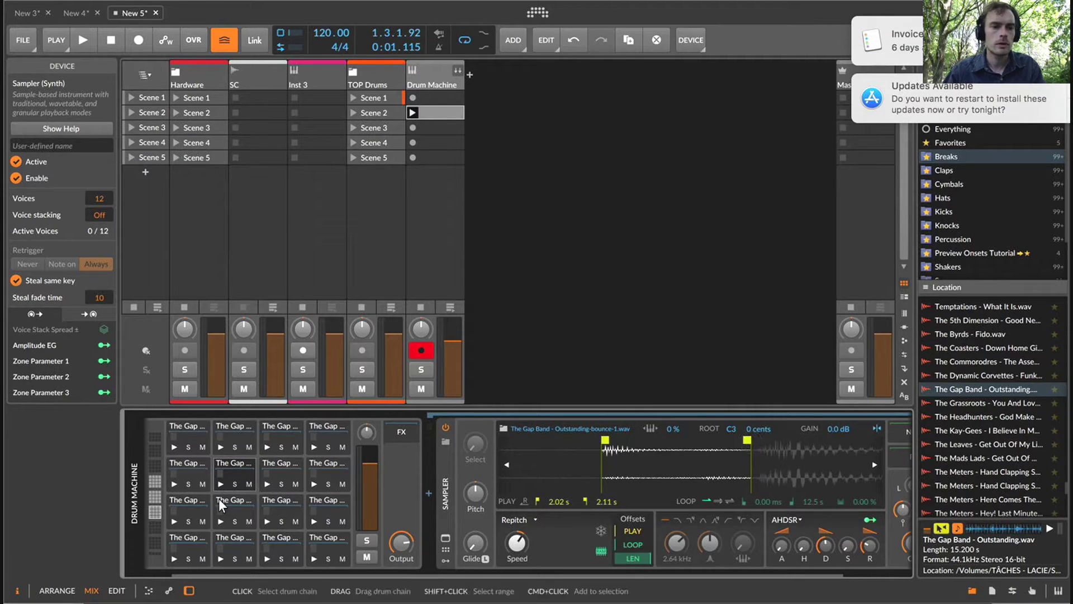
click(222, 484)
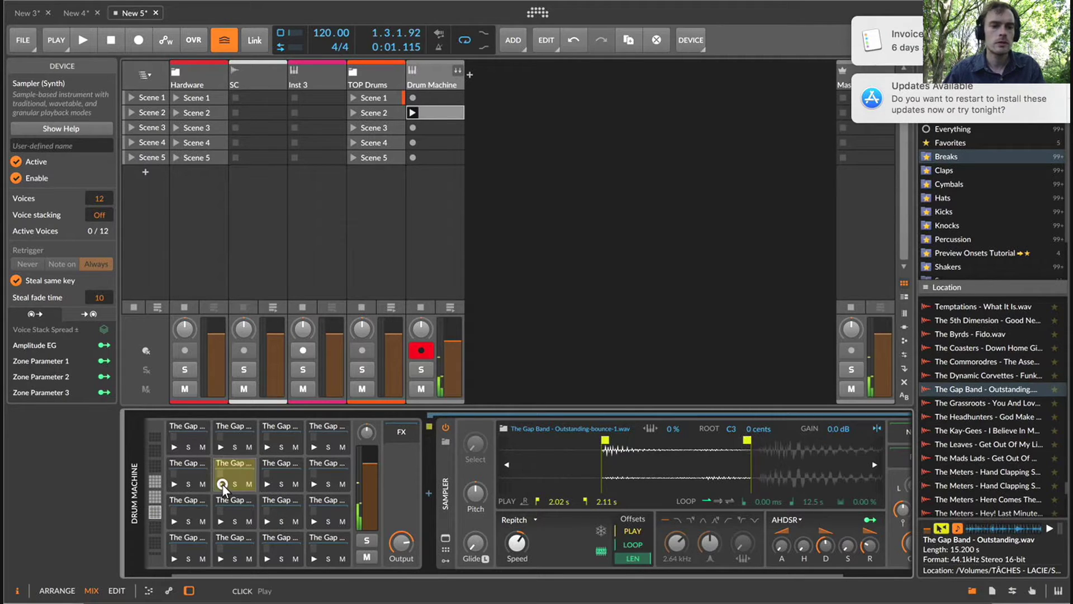
click(316, 482)
drag(580, 468, 729, 471)
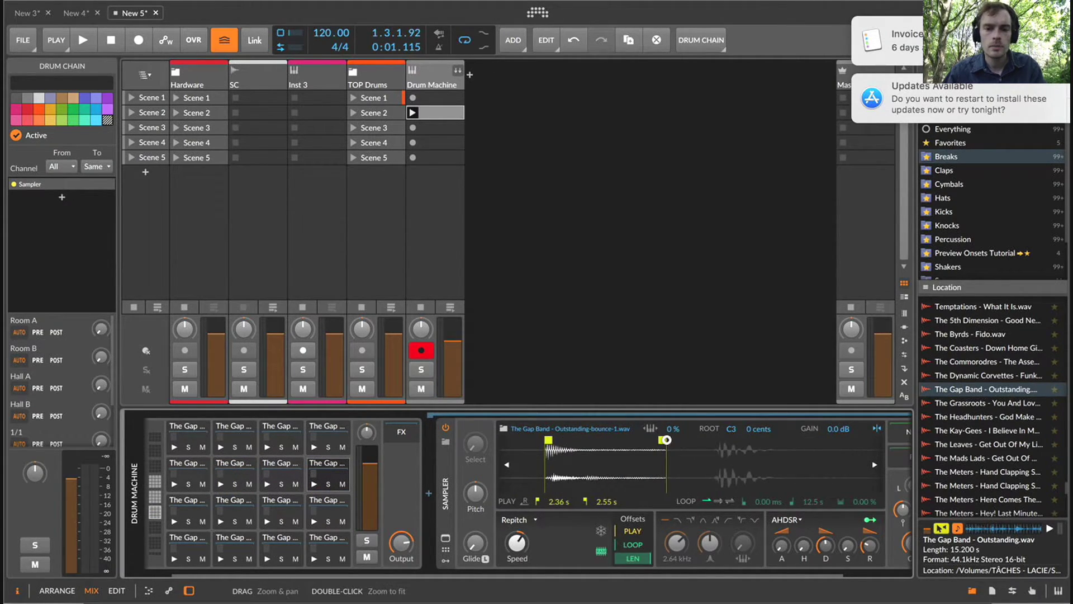
drag(665, 439, 661, 440)
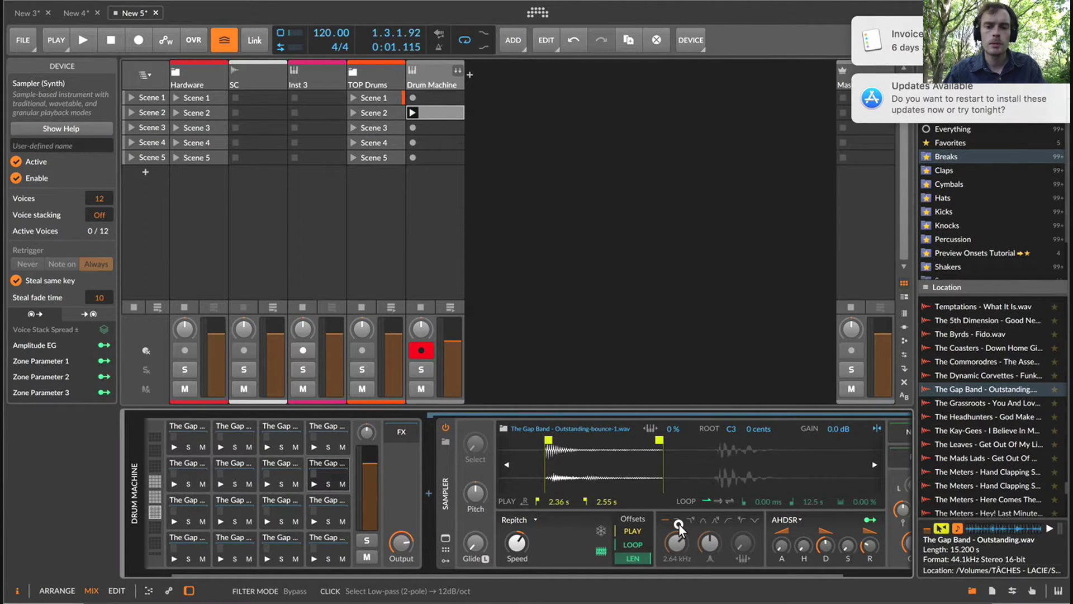
Apply the Low-pass (2-pole) filter to the three used pads' Samplers, and solo the Drum Machine track to hear them.
click(230, 466)
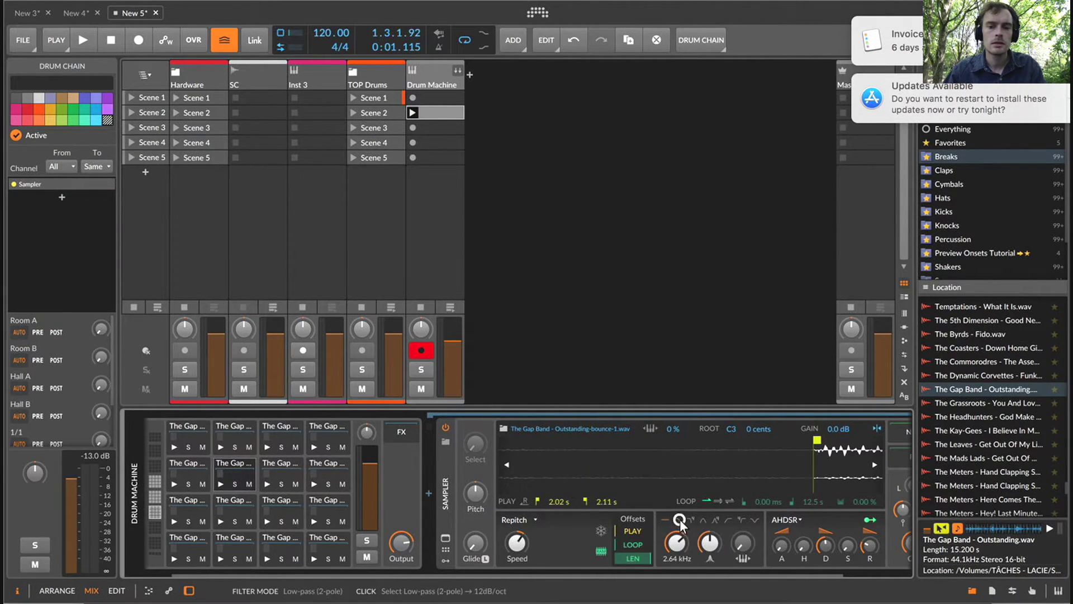
click(187, 469)
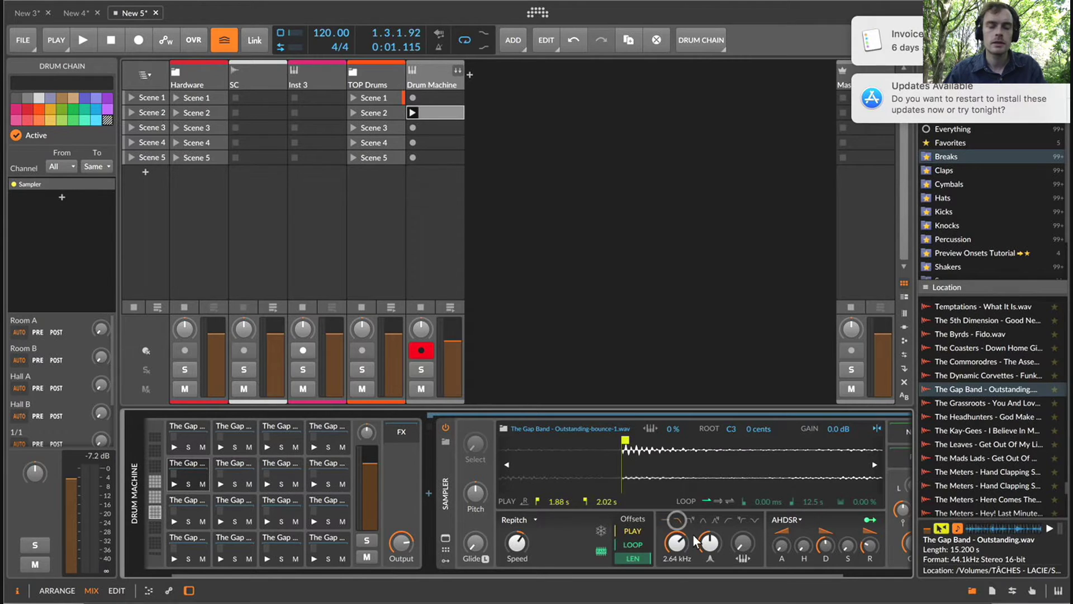
key(space)
click(423, 369)
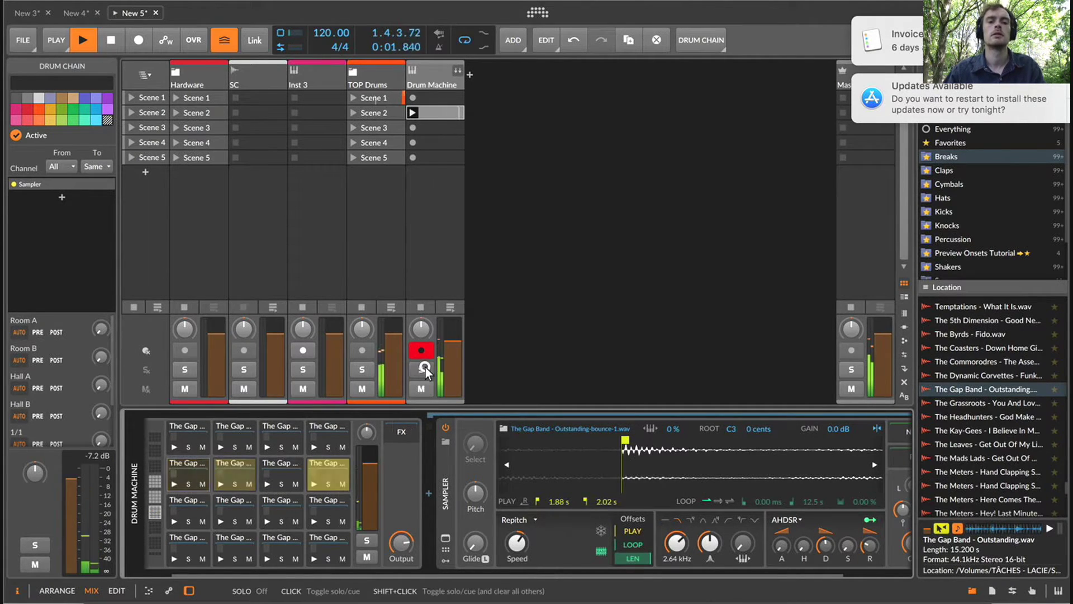
click(194, 464)
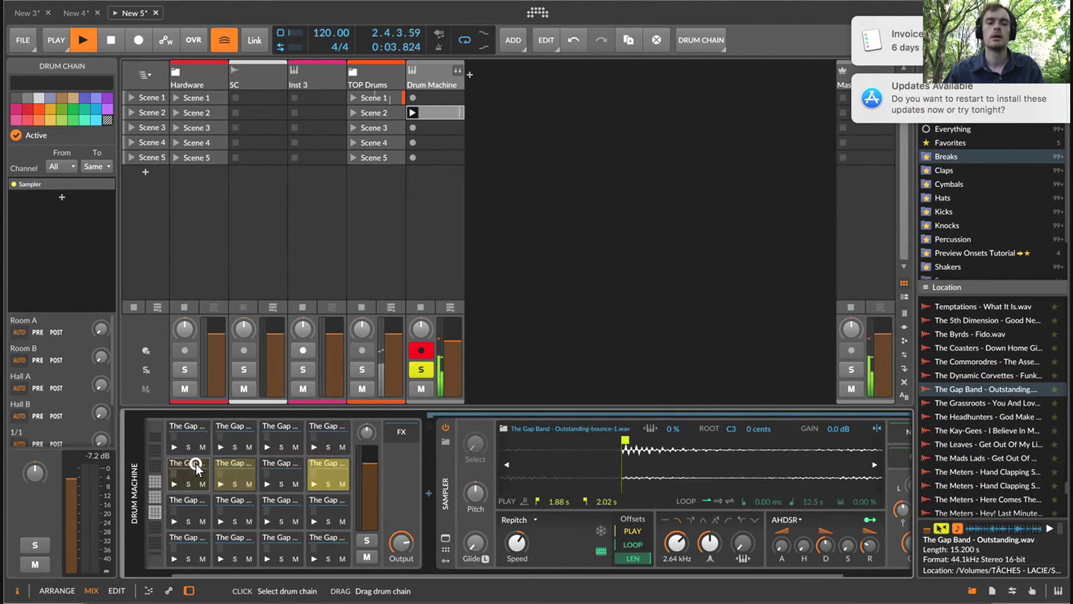
key(space)
Try entering 1000 as the filter frequency of the first used pad's Sampler.
double_click(678, 540)
text(100 Hz)
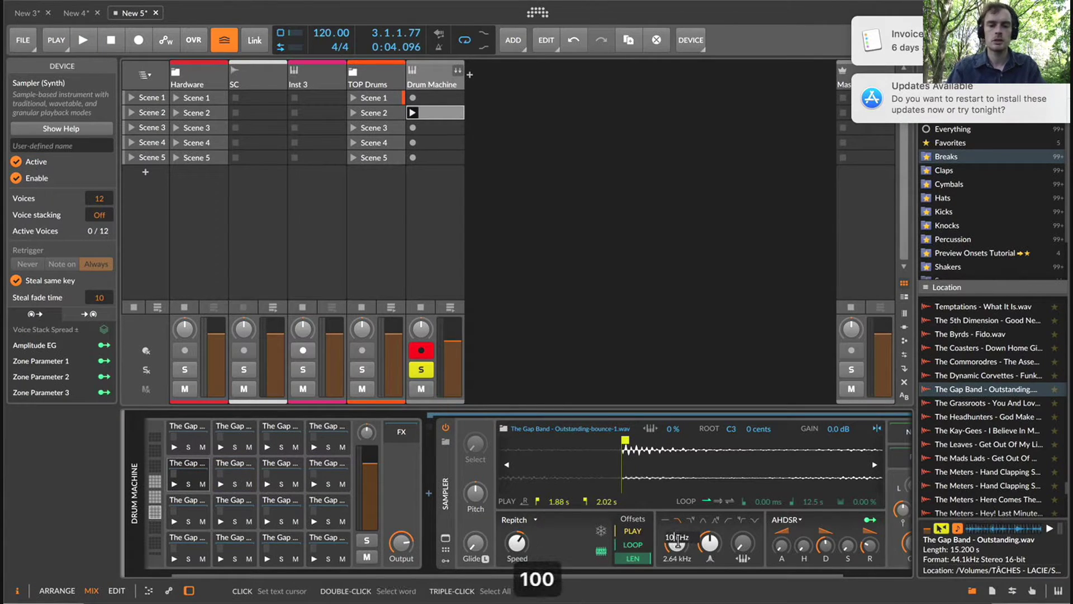
text(0)
key(Return)
double_click(677, 540)
text(1000)
key(Return)
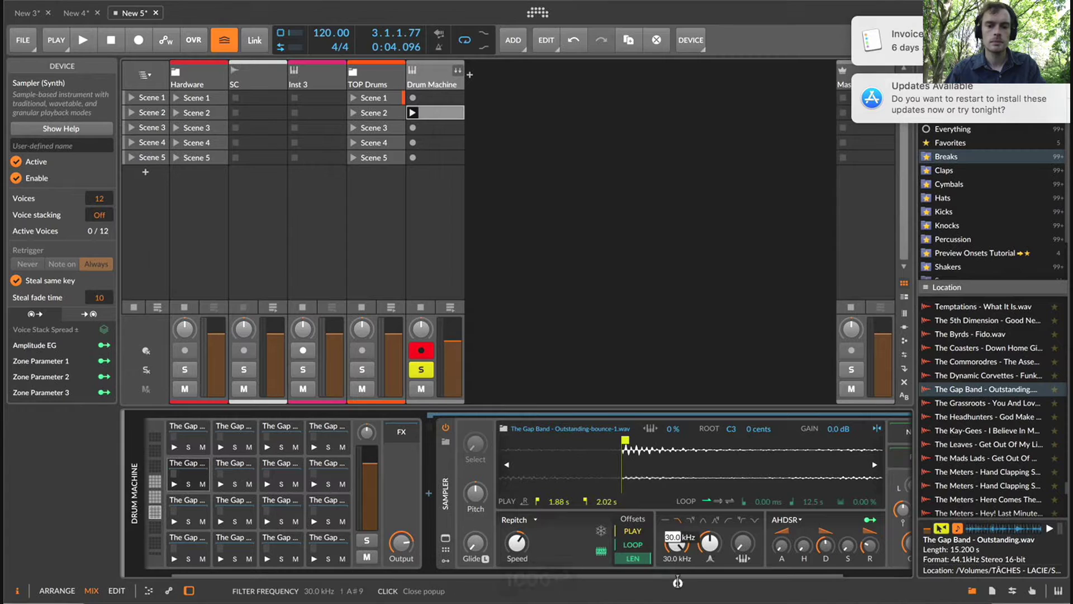
Set the Sampler filter frequency to 1000 Hz on the three used pads.
double_click(679, 542)
text(1)
key(Return)
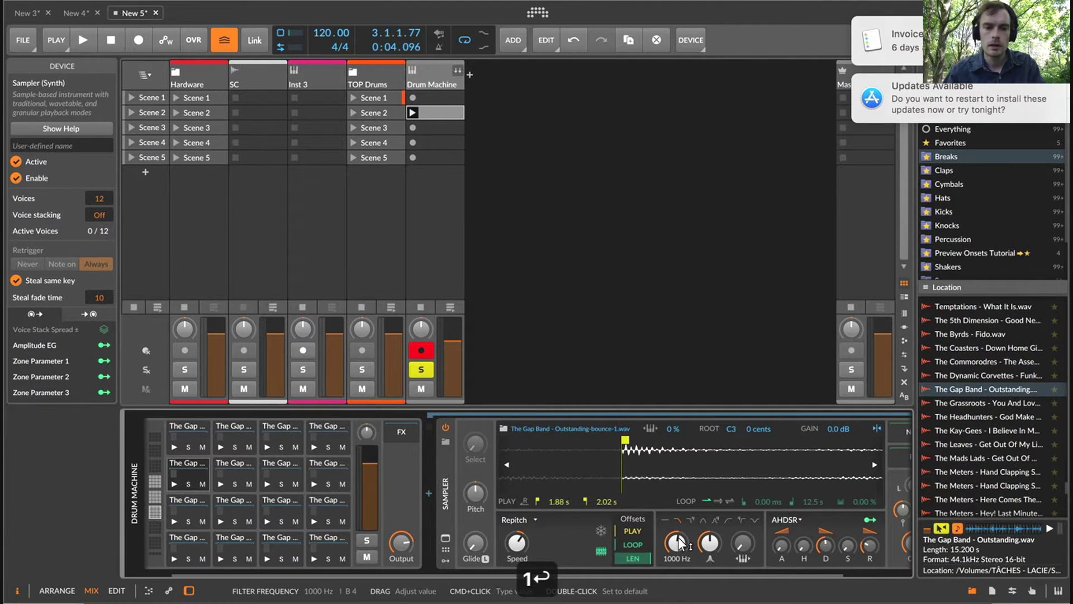
click(245, 484)
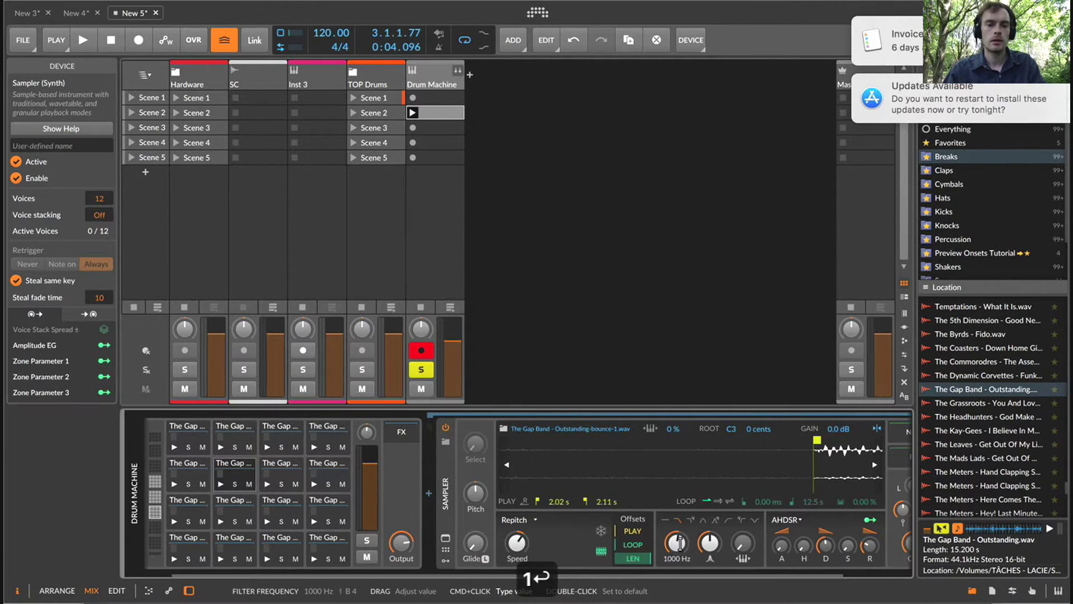
click(333, 476)
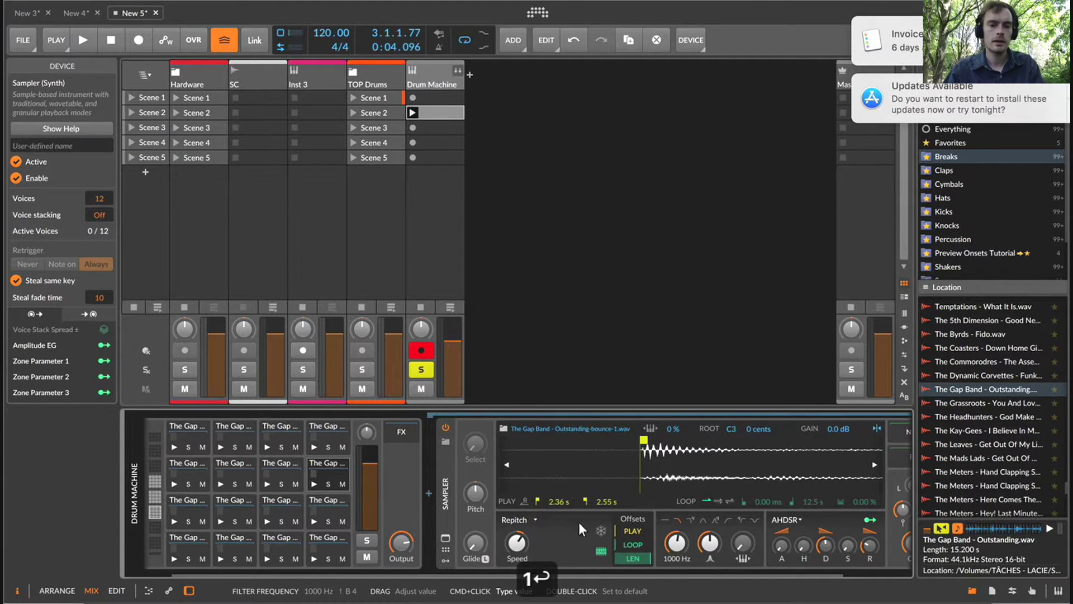
Add an ADSR modulator to the third used pad's Sampler and bring its sustain down to zero.
click(446, 561)
click(464, 442)
text(ad)
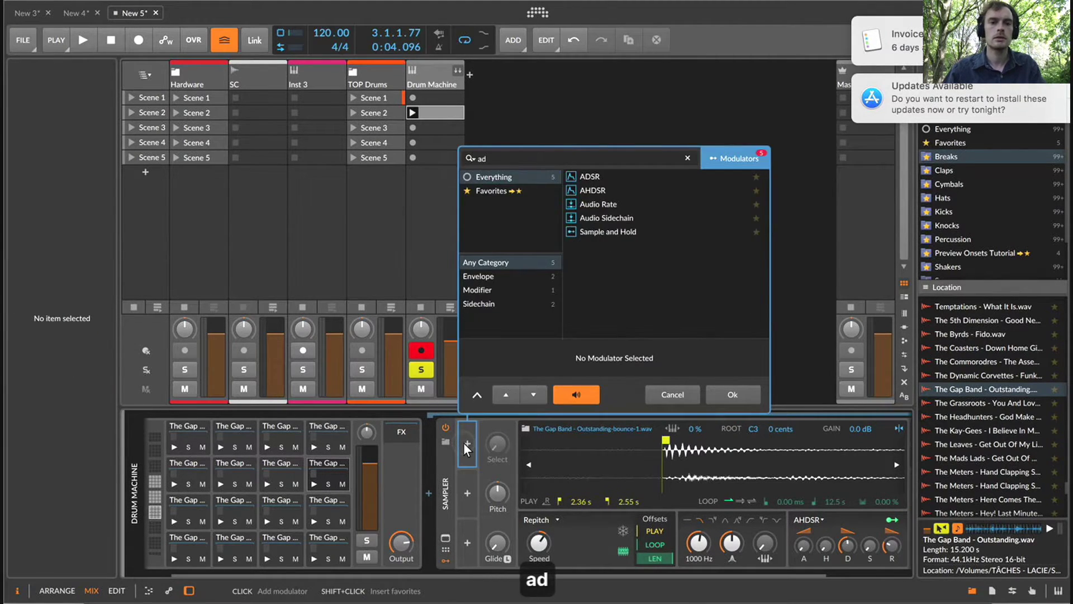
key(Down)
key(Return)
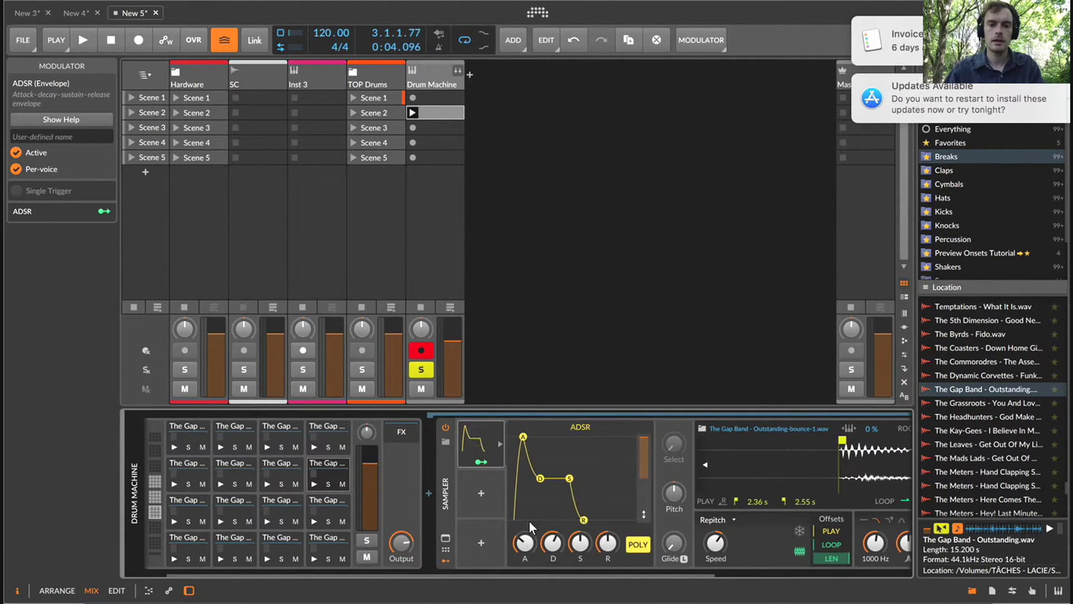
drag(580, 542, 580, 564)
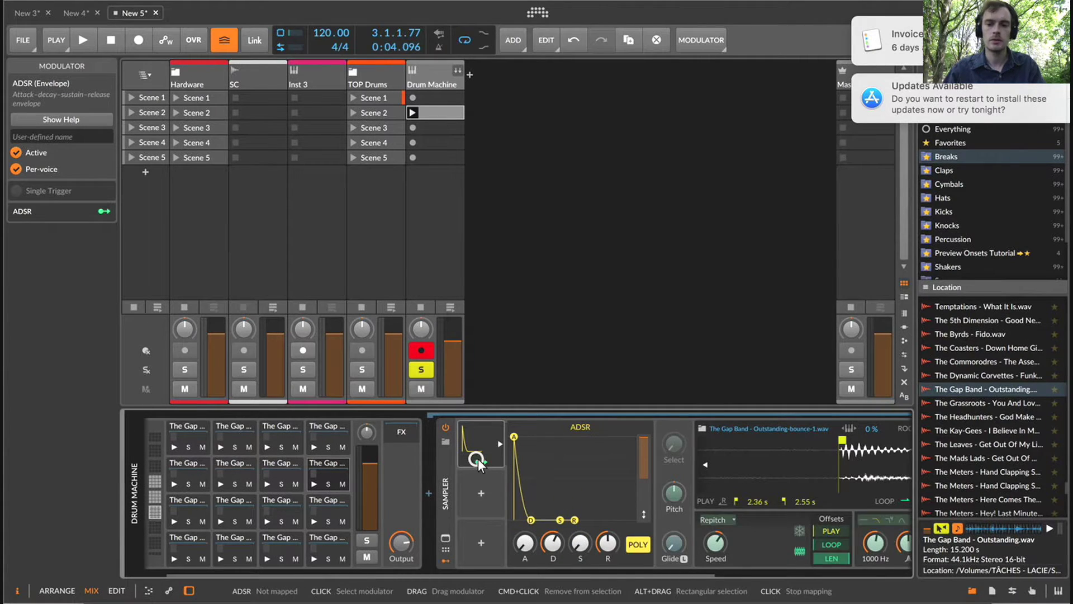
Modulate the third used pad's filter frequency with its ADSR by 27.71, lower the frequency to 134 Hz and audition the pad.
scroll(723, 518, right, 2)
drag(817, 539, 818, 540)
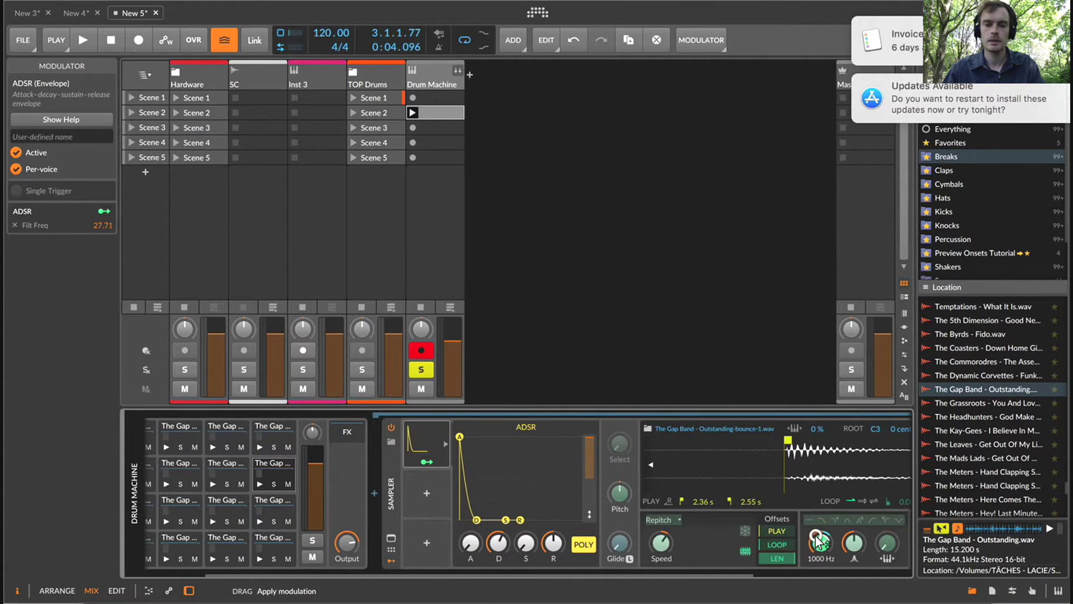
drag(427, 461, 307, 465)
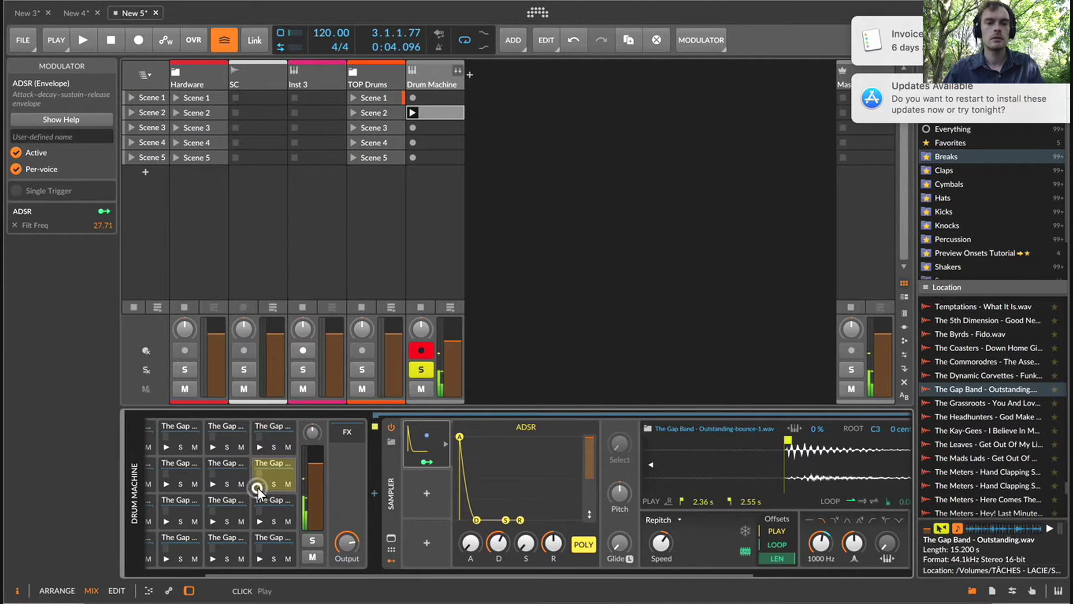
drag(810, 534, 810, 540)
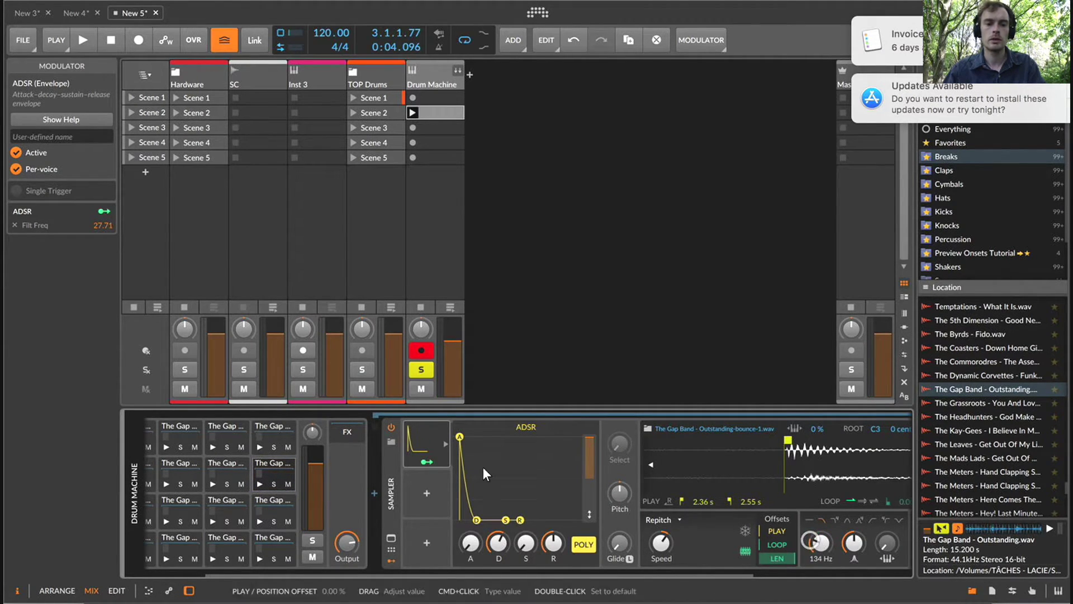
click(260, 483)
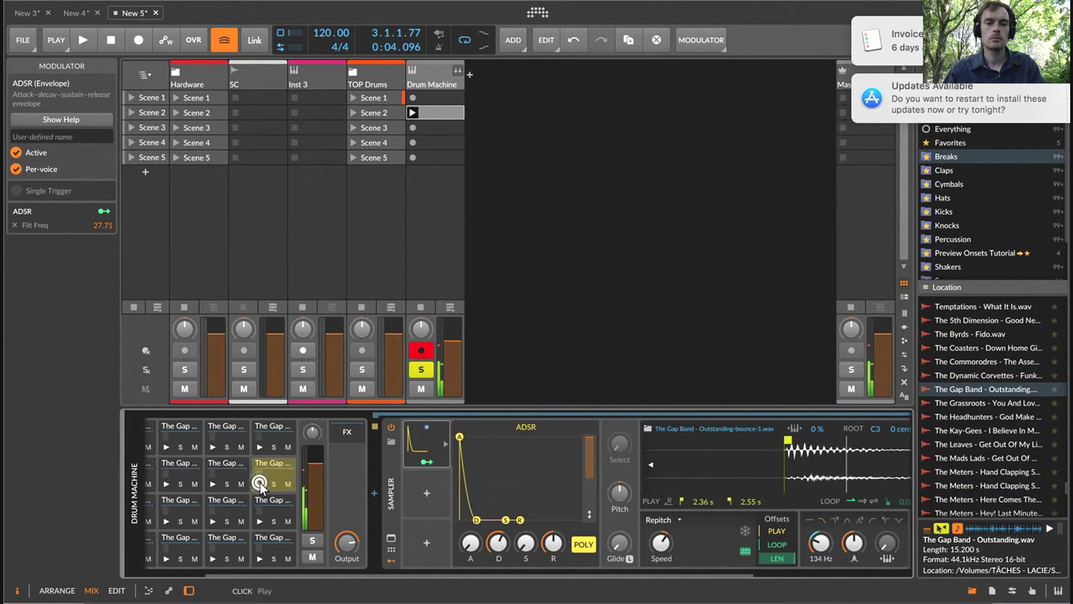
Lower the second used pad's filter frequency to 342 Hz and add an ADSR modulator with zero sustain to its Sampler.
click(240, 464)
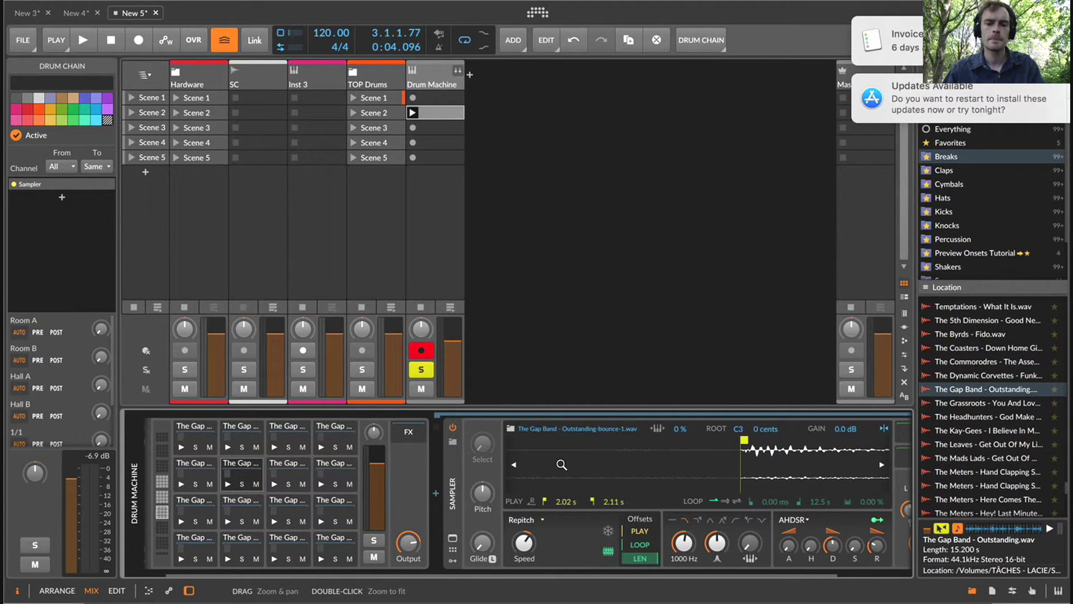
click(452, 560)
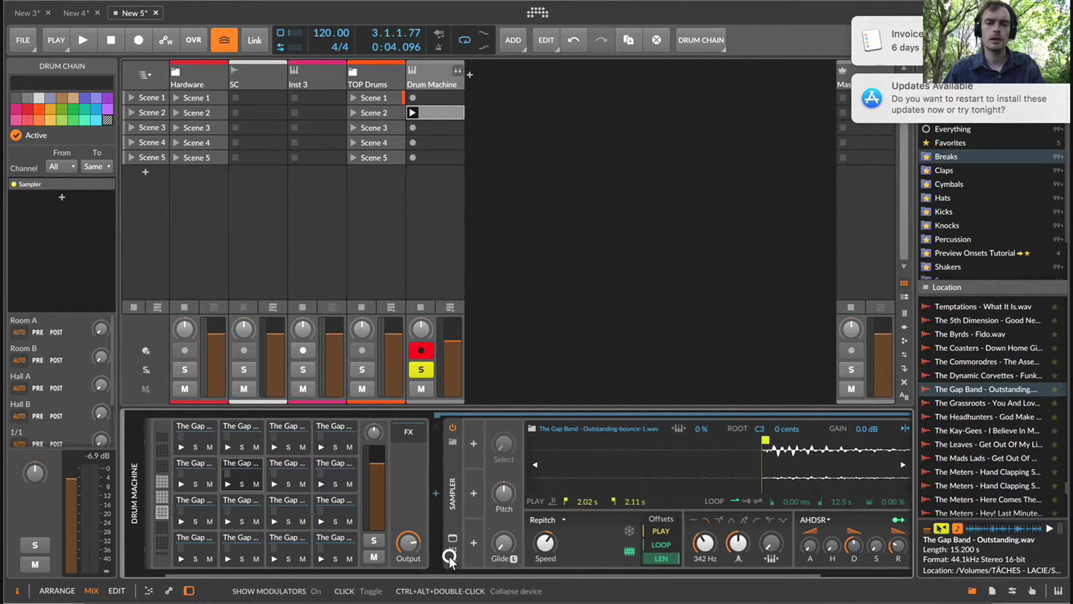
click(474, 446)
text(ad)
key(Down)
key(Return)
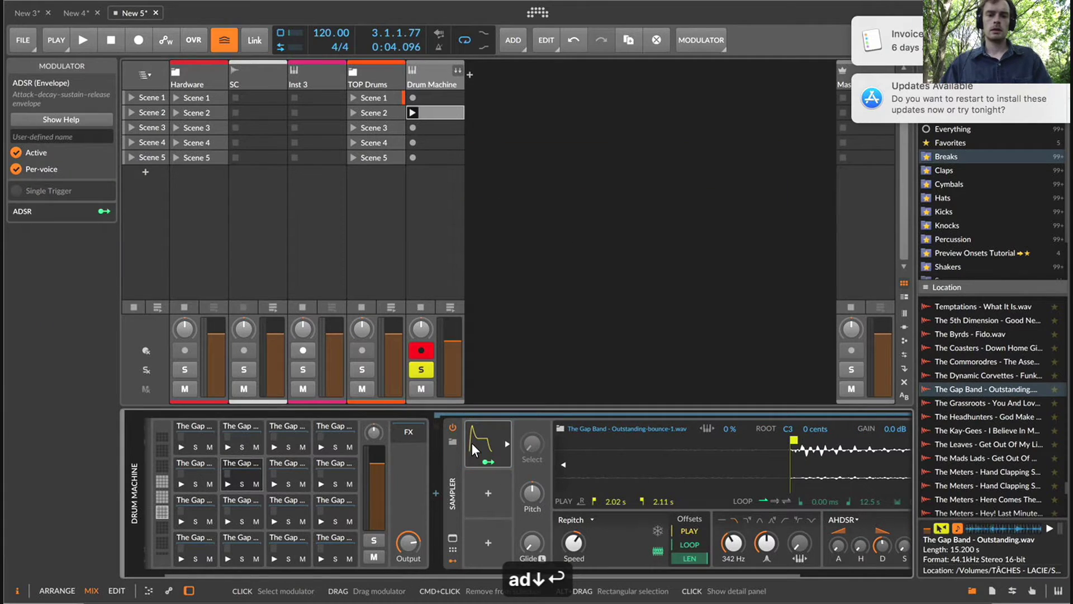
drag(527, 533, 586, 557)
Modulate the second used pad's filter frequency with its ADSR by 51.71, lower the frequency to 195 Hz and audition the pad.
click(489, 462)
scroll(671, 492, right, 5)
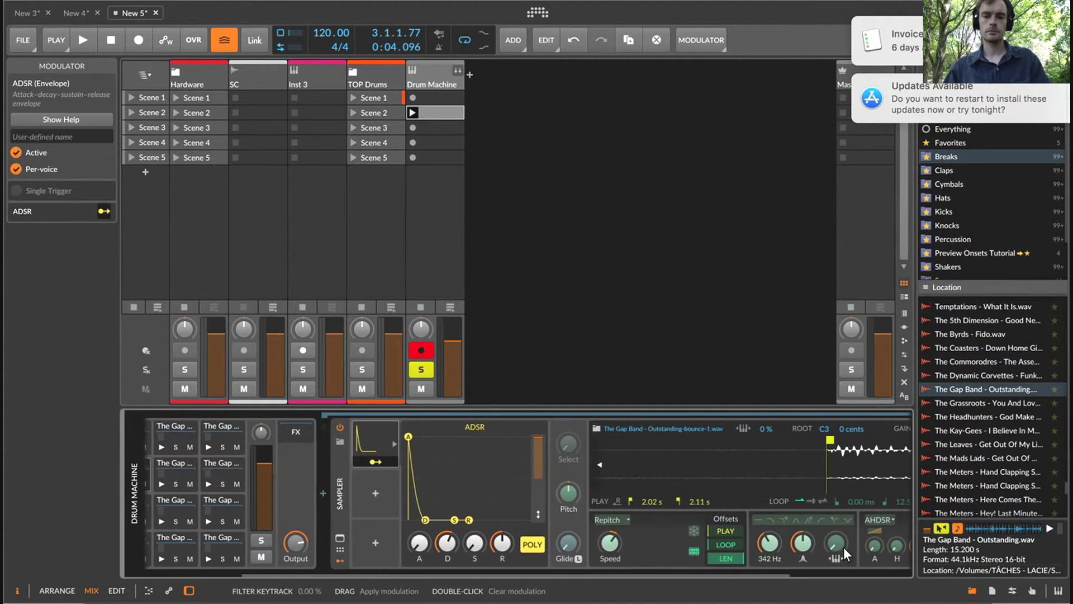
drag(762, 546, 761, 533)
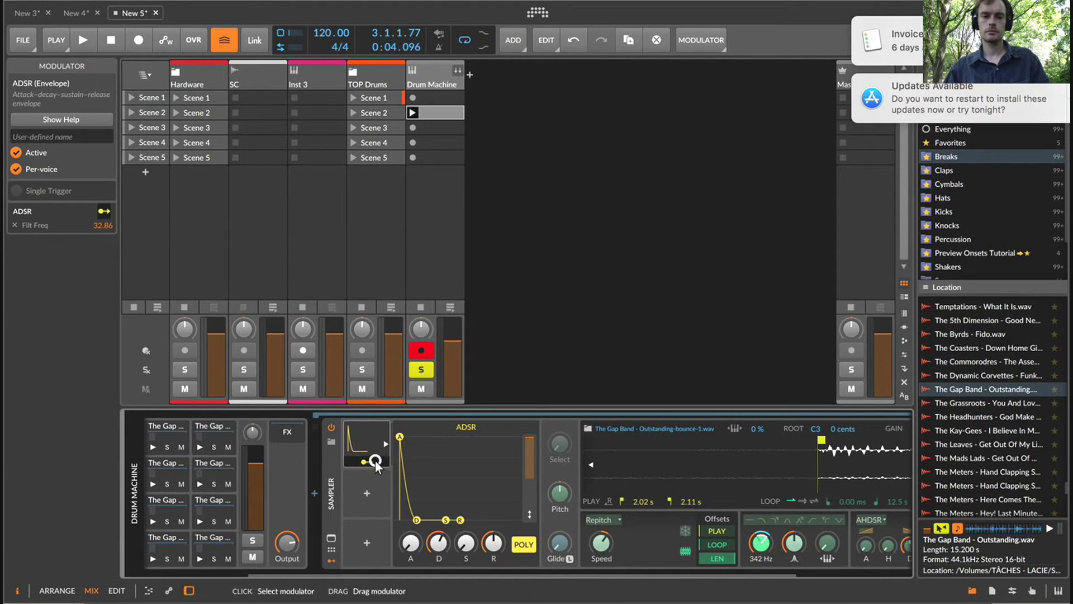
scroll(307, 479, left, 5)
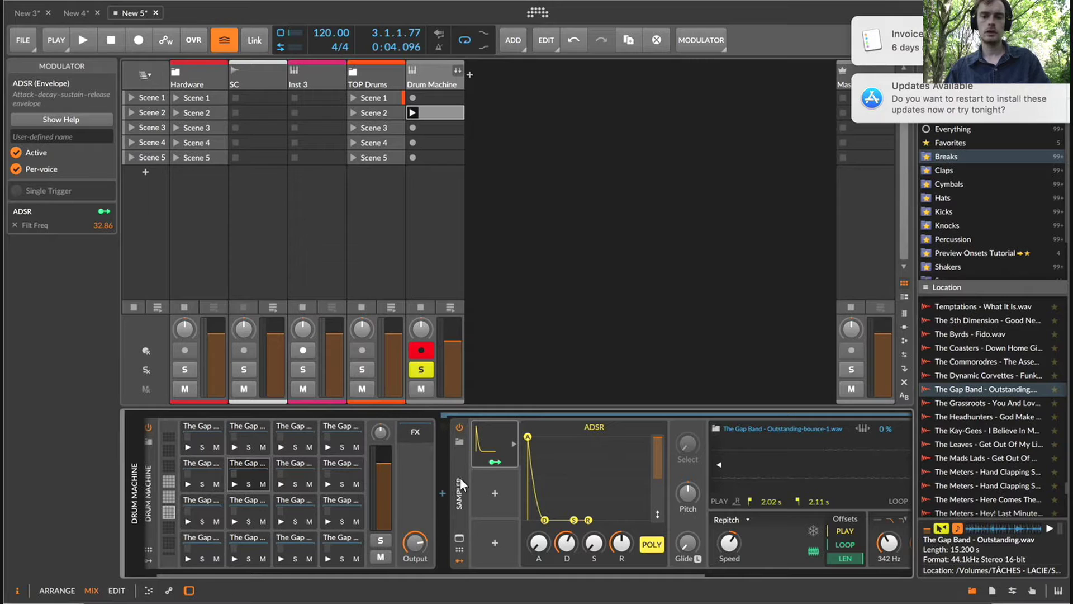
click(495, 461)
drag(889, 545, 888, 534)
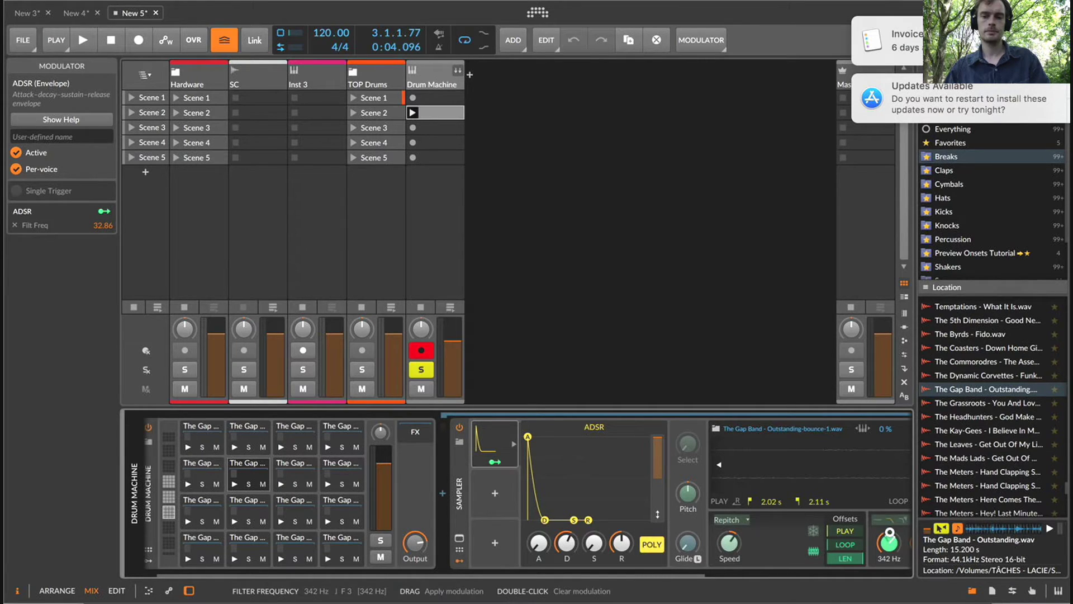
click(494, 464)
click(236, 485)
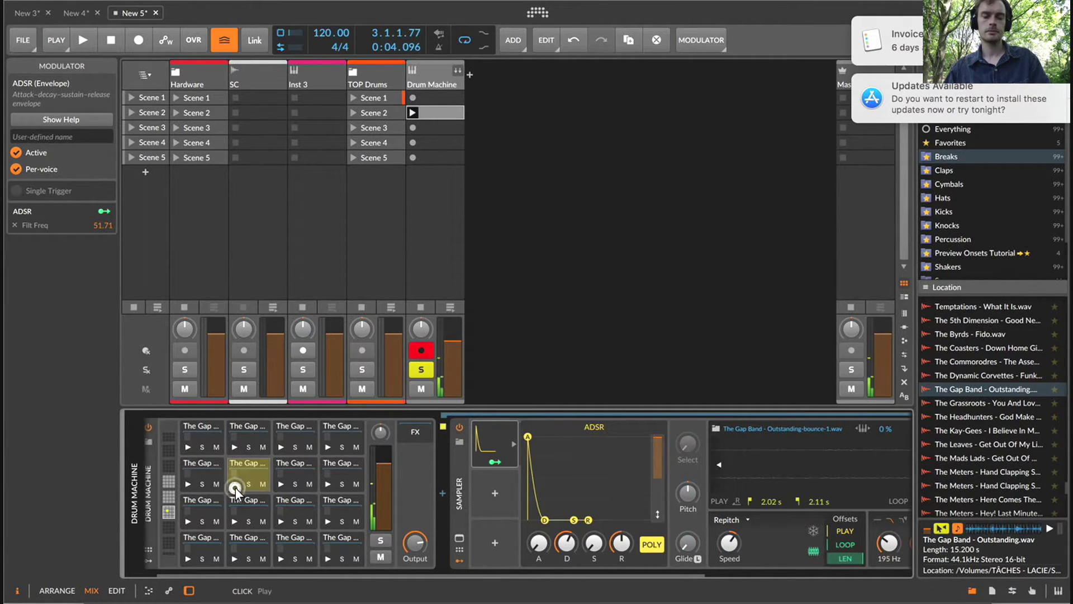
Audition the first used pad and add an ADSR modulator to its Sampler.
click(186, 486)
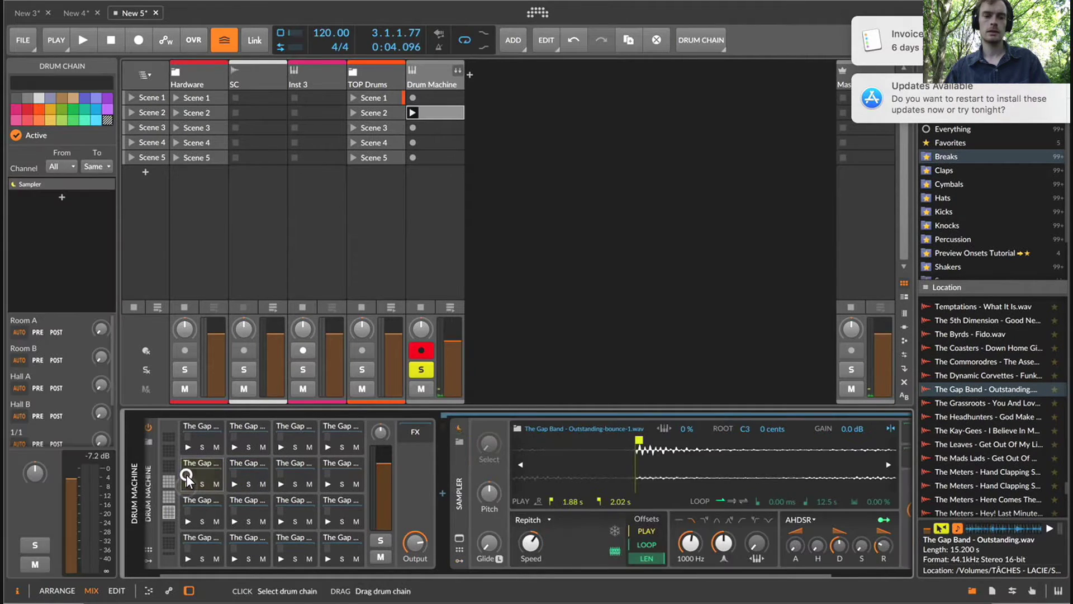
click(461, 560)
click(485, 438)
text(ad)
key(Down)
key(Return)
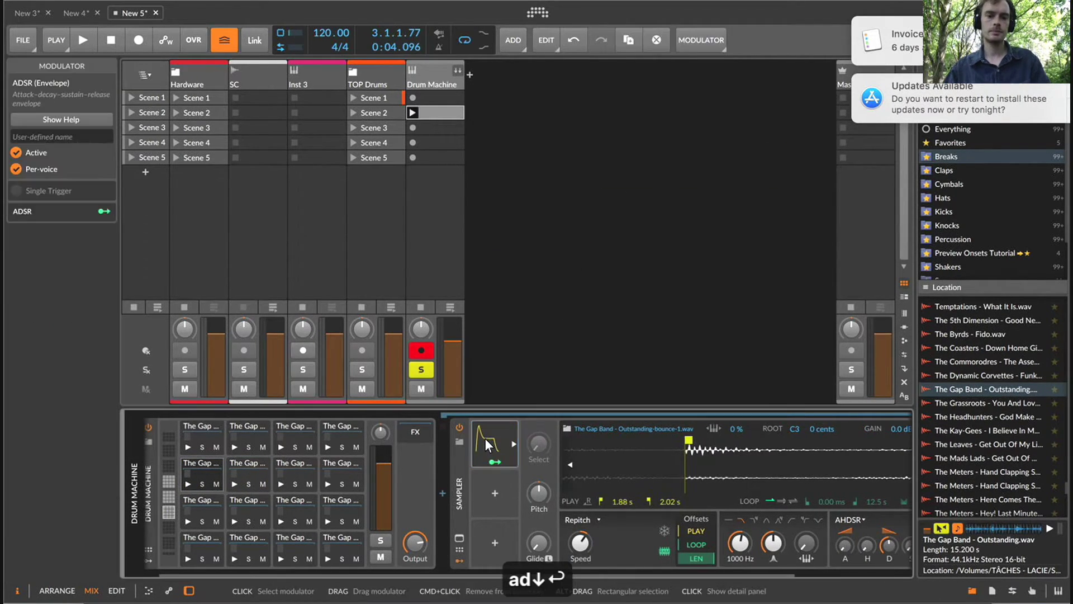
Set the first used pad's filter frequency to 171 Hz, modulated by 47.43 from its ADSR, and bring the envelope's sustain to zero.
click(494, 462)
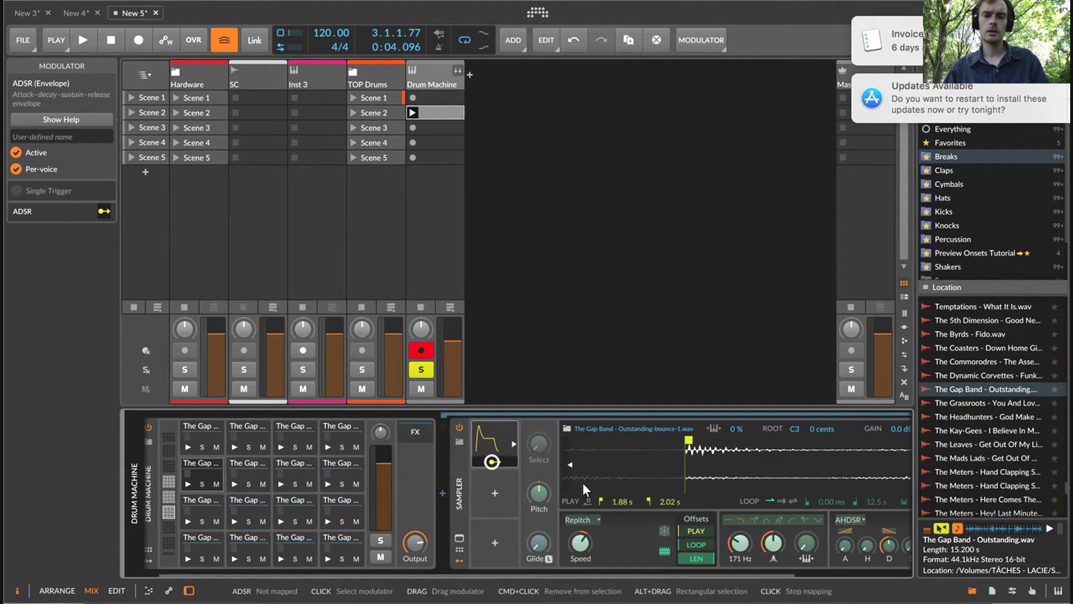
click(750, 553)
drag(750, 554, 696, 529)
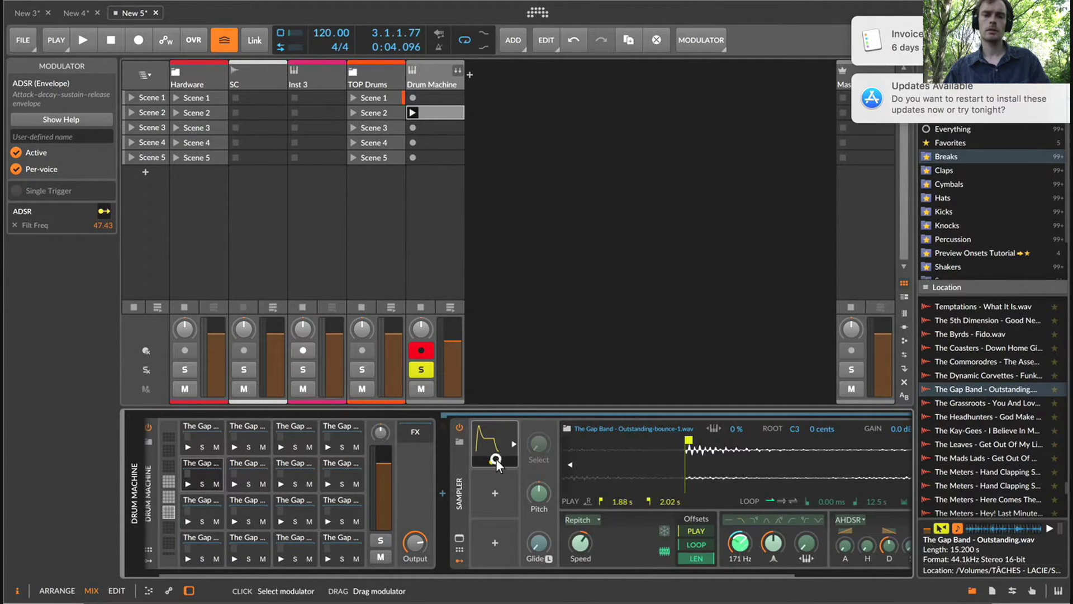
click(514, 444)
drag(593, 539, 567, 542)
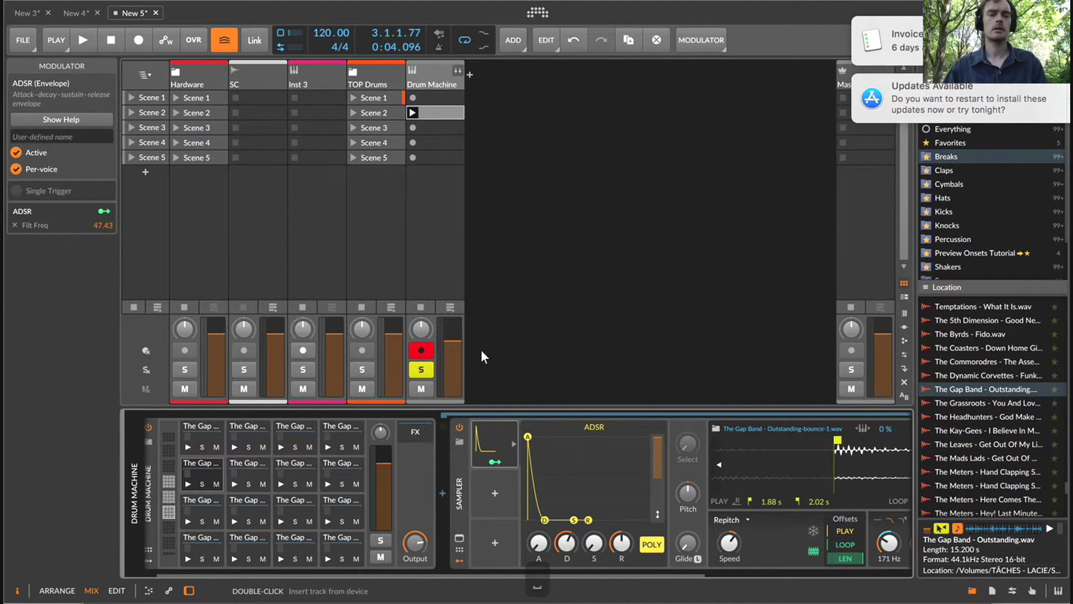
Listen to the loop, lower the first used pad's filter frequency to 113 Hz and audition the pad.
key(space)
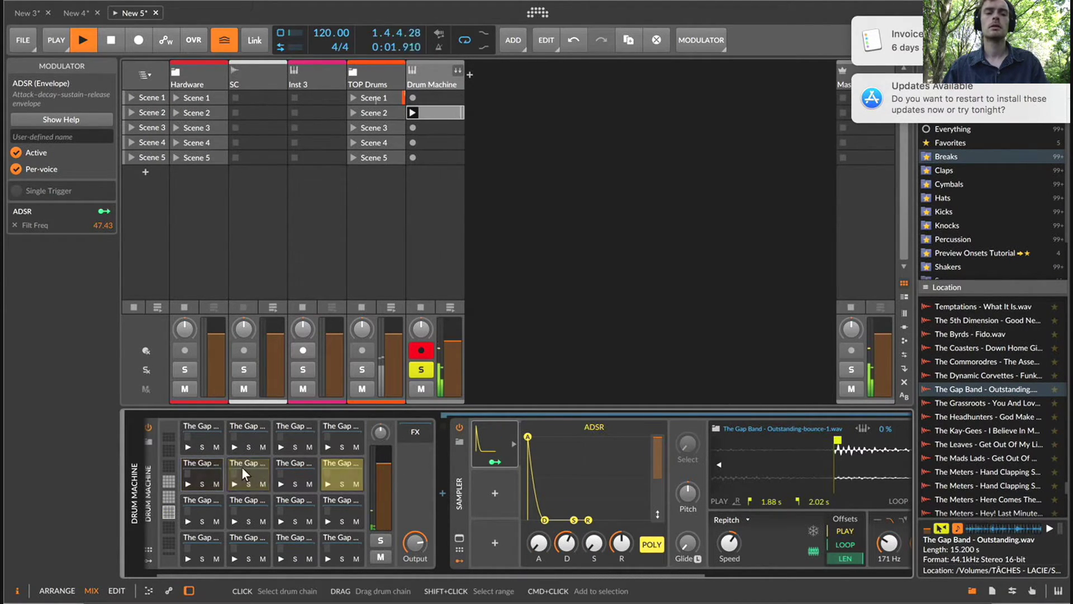
click(200, 468)
key(space)
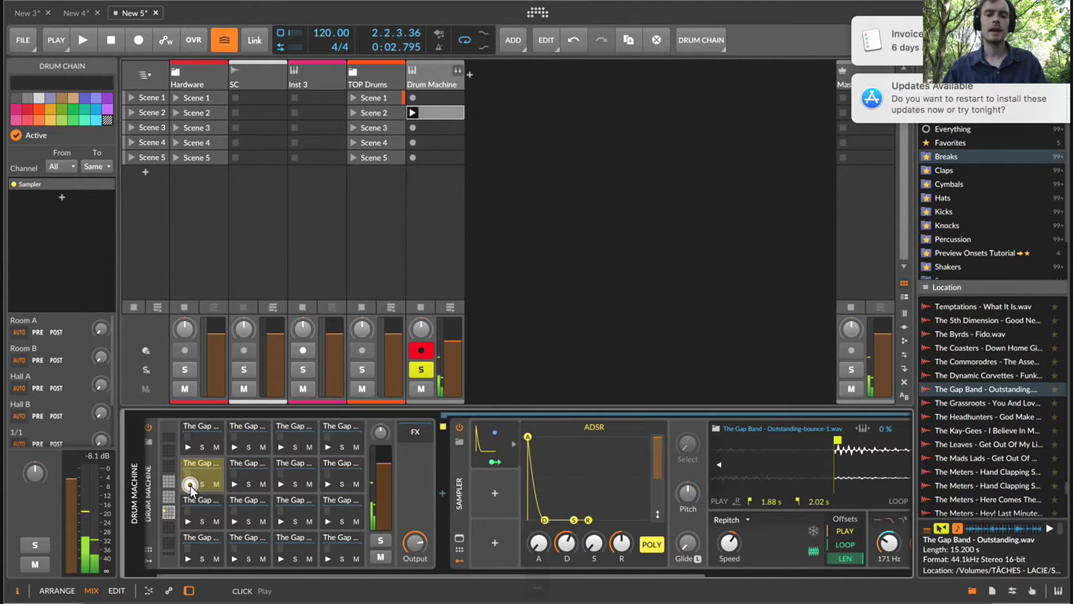
scroll(790, 531, right, 3)
drag(818, 542, 818, 547)
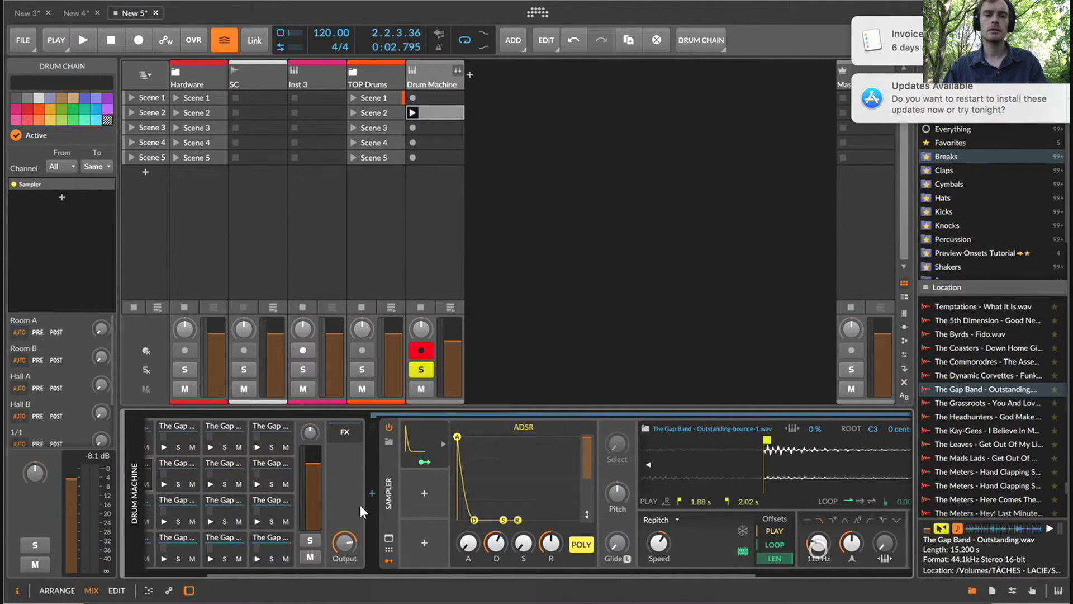
scroll(202, 490, left, 1)
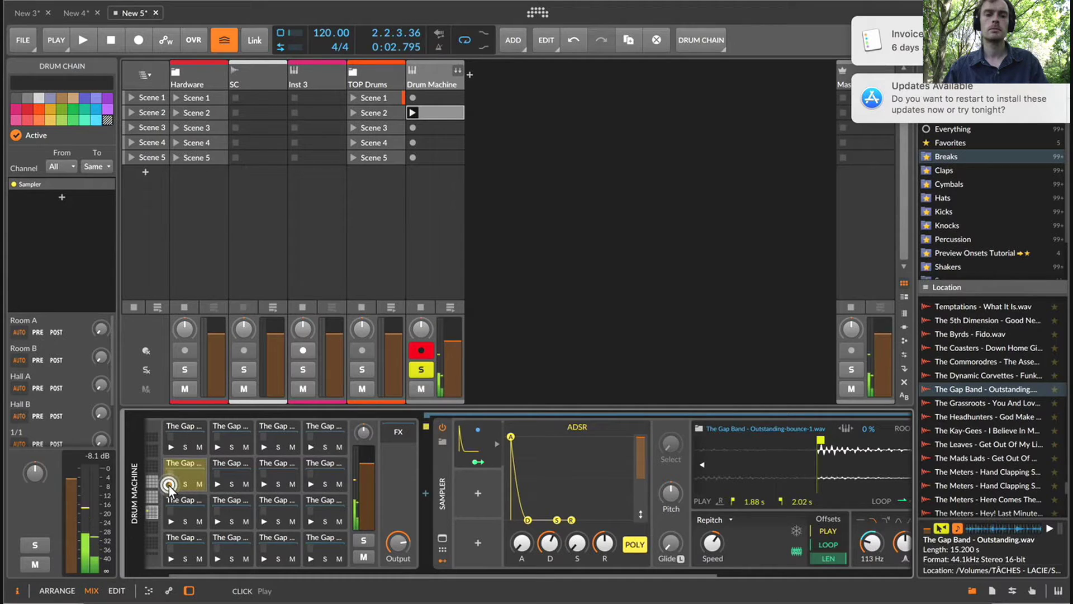
Unsolo the Drum Machine track during playback to hear it together with TOP Drums, and stop the transport.
key(space)
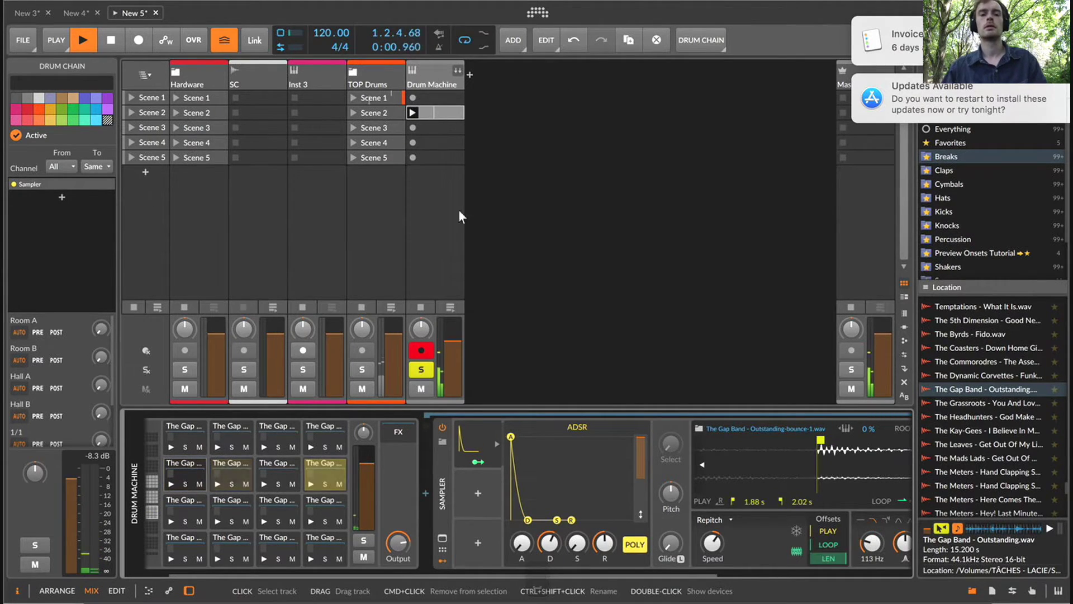
click(421, 371)
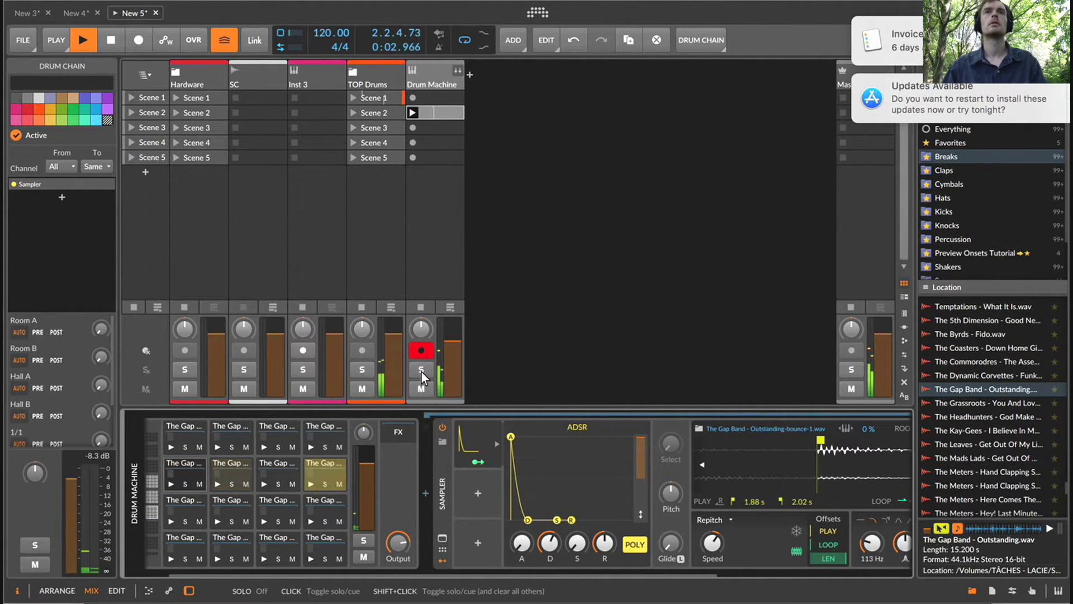
click(445, 112)
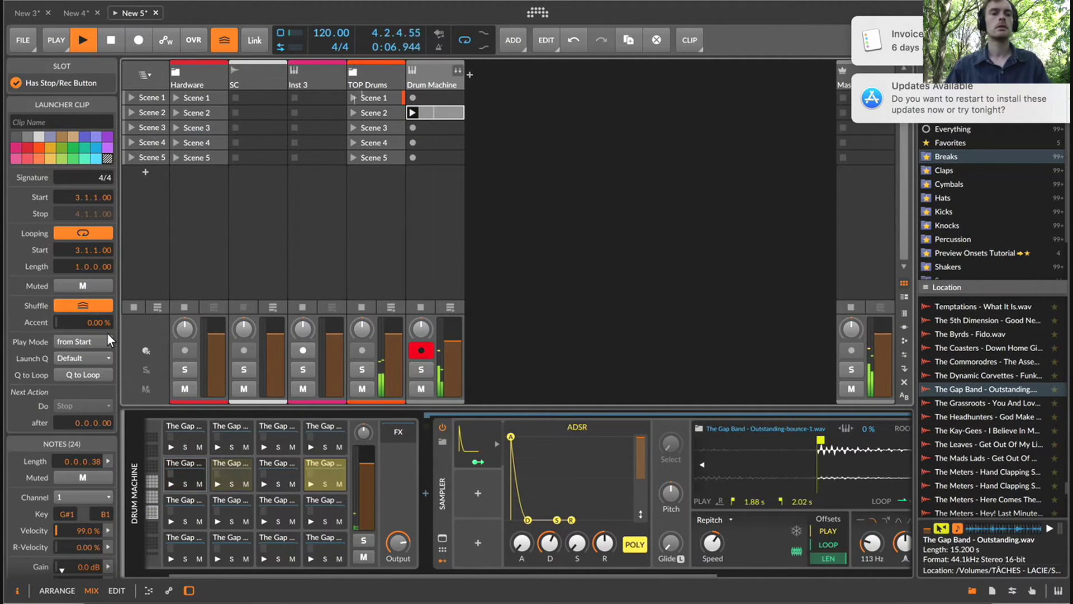
click(427, 68)
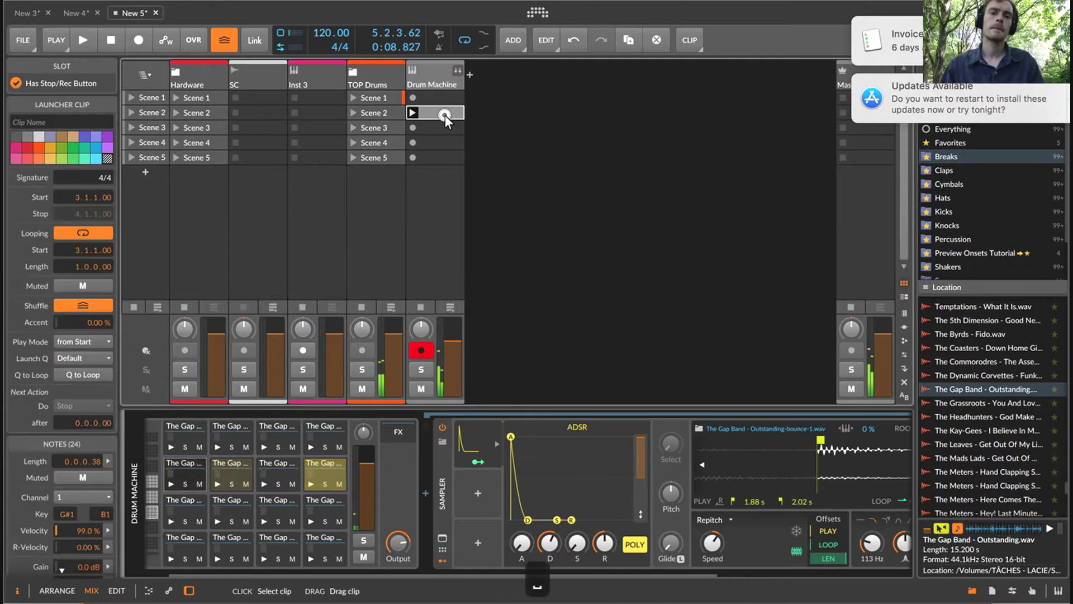
Open the Drum Machine's Scene 2 clip in the note editor and consolidate it to its looped bar.
double_click(445, 115)
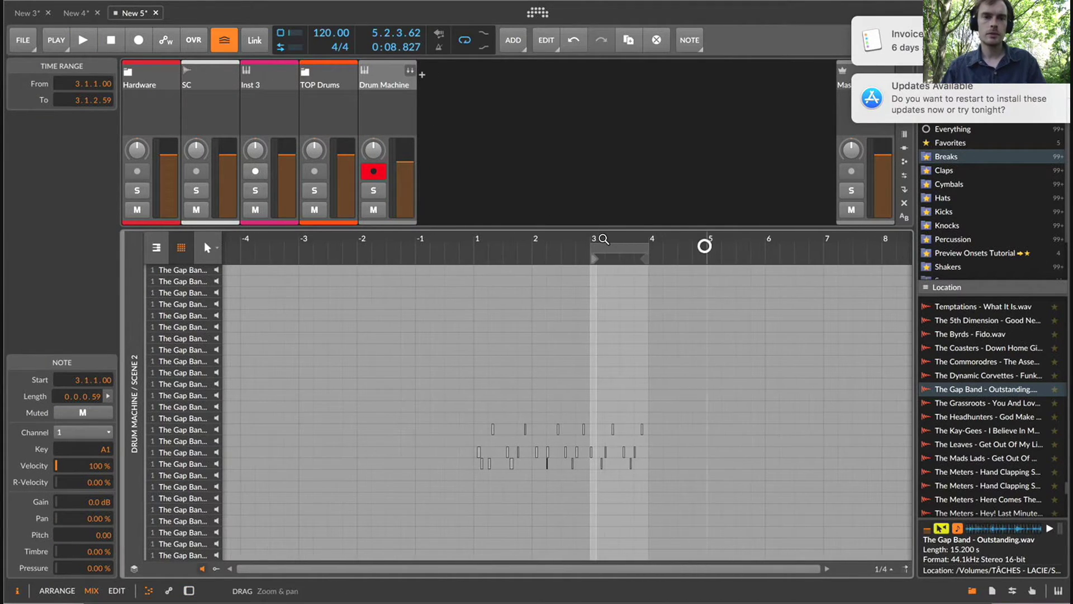
key(super+j)
double_click(437, 112)
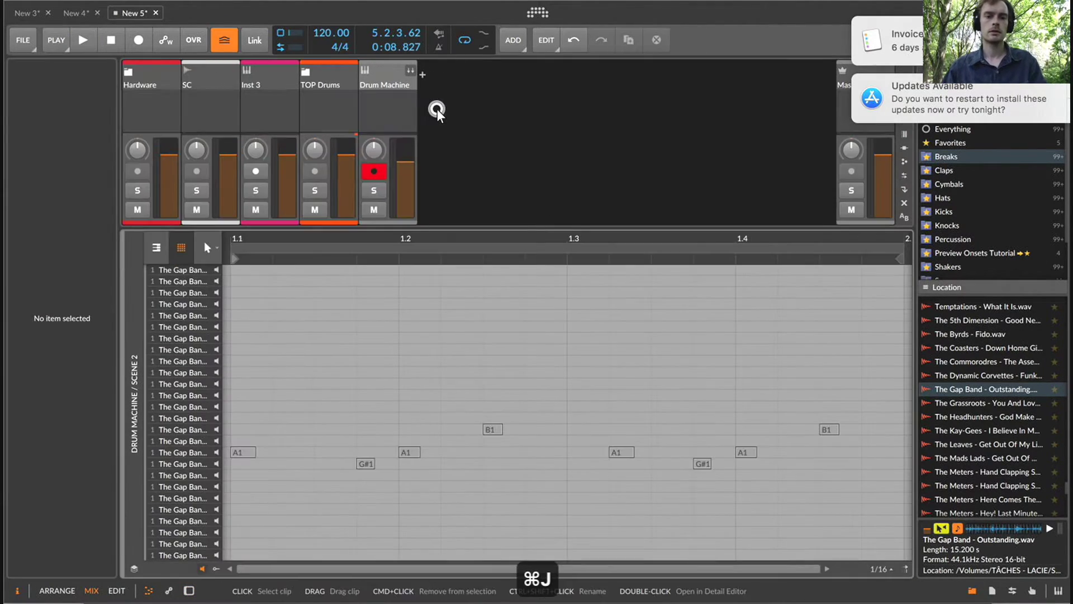
Duplicate all the notes in the consolidated clip and move the copies so they start at bar 2.
drag(545, 239, 541, 235)
key(super+a)
key(super+d)
key(Left)
key(Left)
key(Left)
key(Left)
key(Left)
key(Left)
key(Left)
key(Left)
key(Left)
key(Left)
key(Left)
key(Left)
key(Left)
key(Left)
key(Left)
key(Left)
key(Left)
key(Left)
key(Left)
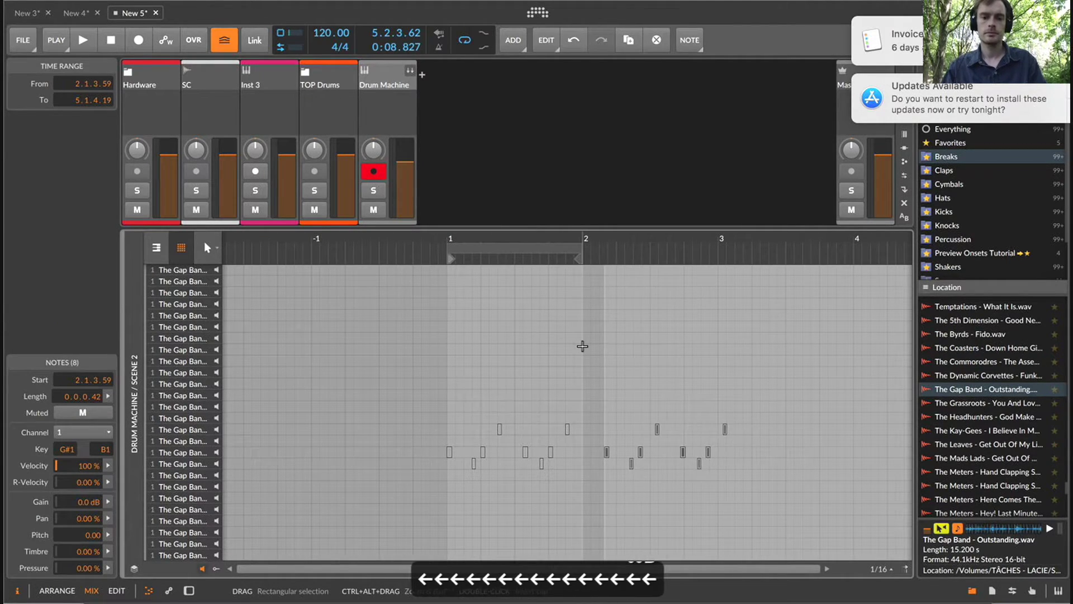
drag(583, 346, 741, 493)
drag(582, 454, 585, 455)
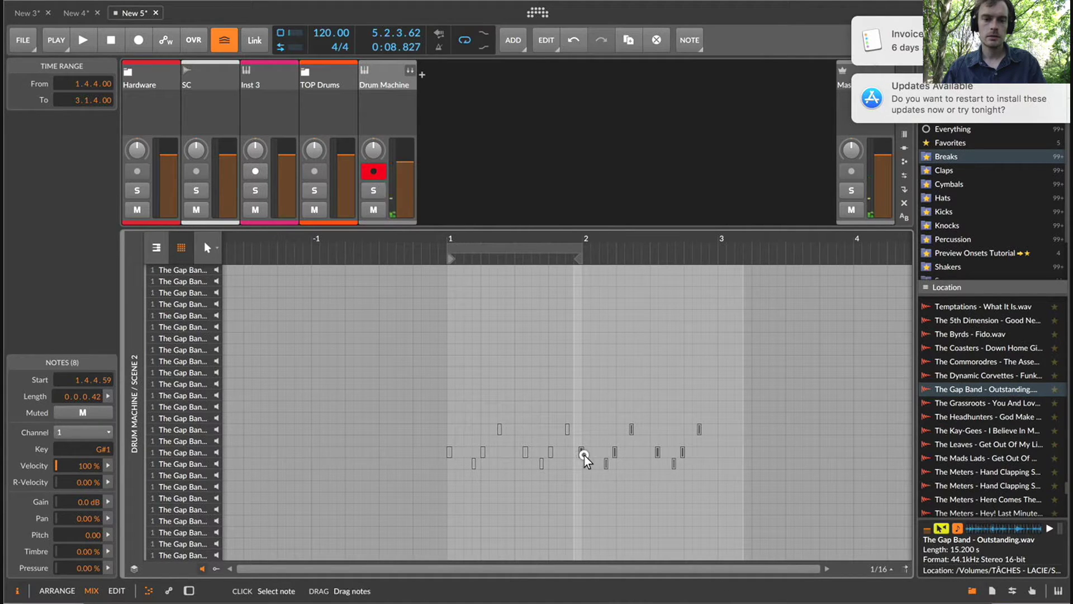
Select the time range covering bars 1 and 2 and duplicate it so the pattern fills four bars.
click(584, 410)
key(super+a)
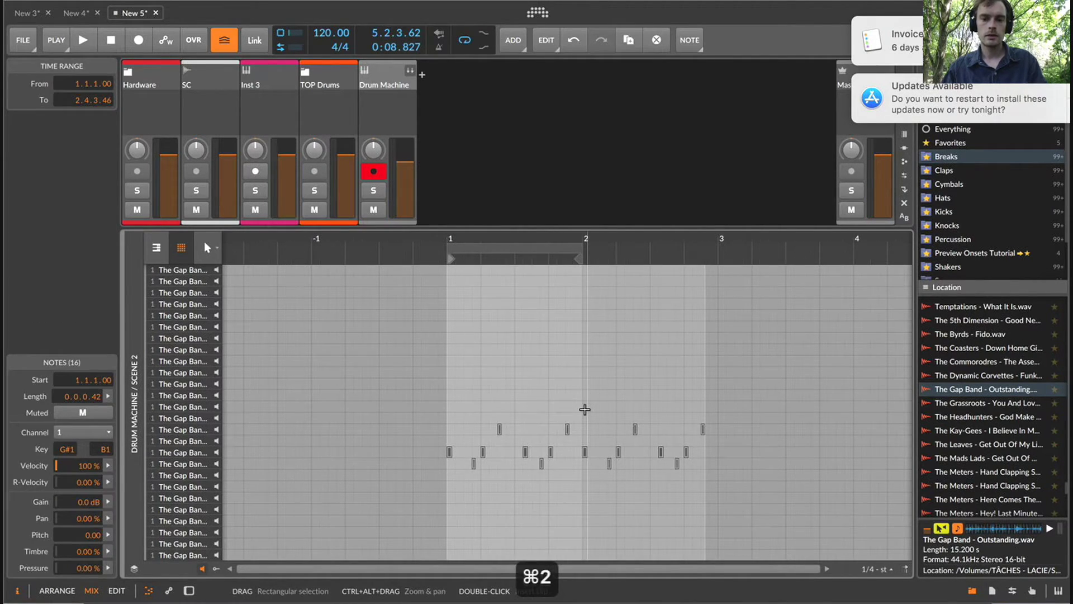
click(579, 409)
drag(709, 406, 446, 408)
key(super+d)
Select all the notes and extend the clip's loop over the full four-bar pattern.
click(673, 329)
key(super+a)
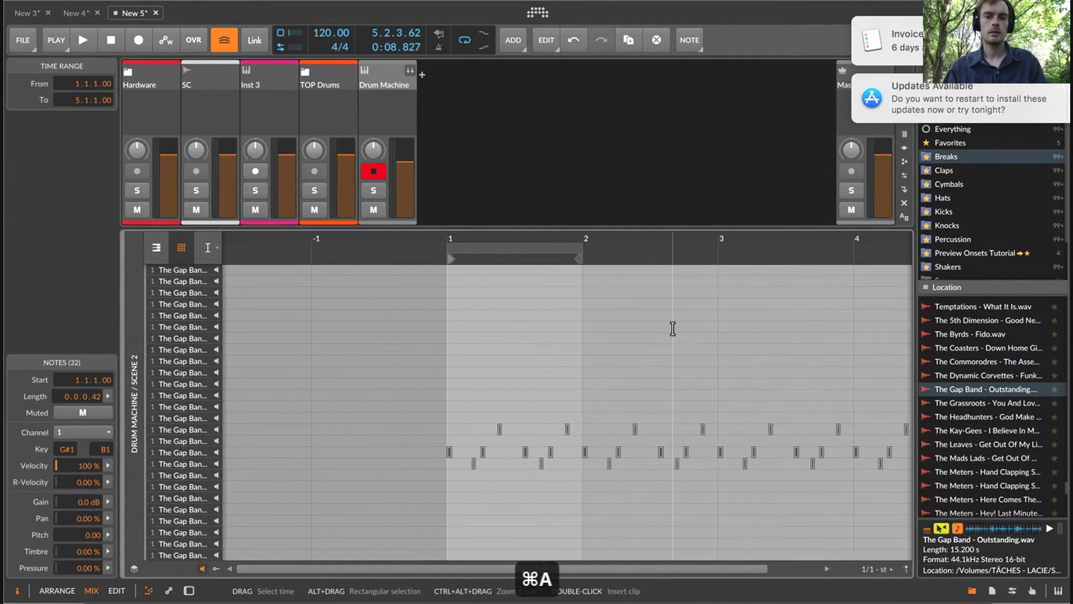
key(super+l)
drag(724, 246, 487, 292)
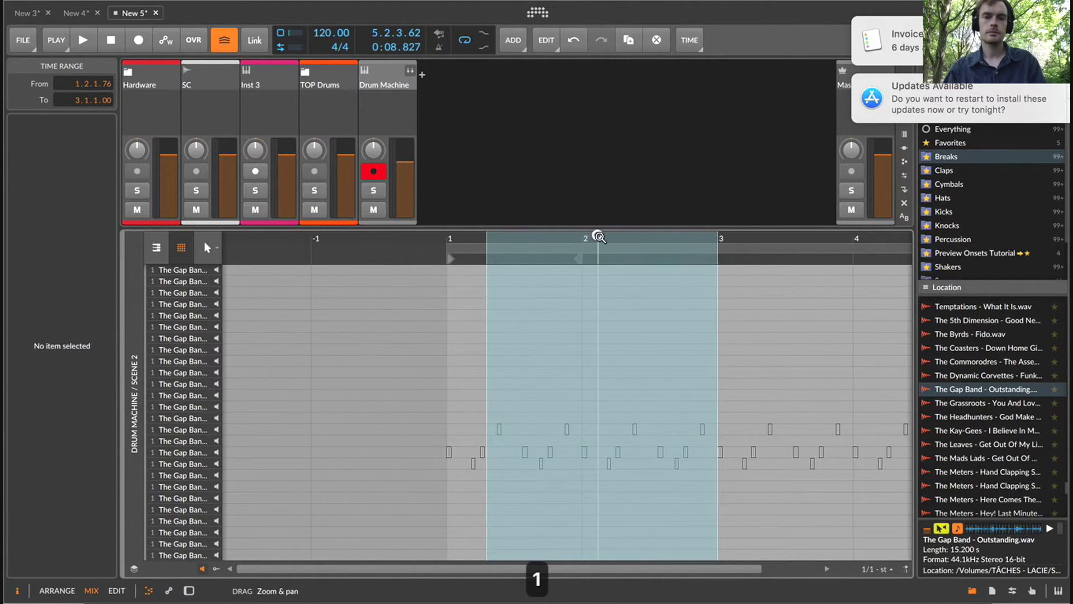
key(super+0)
click(767, 373)
drag(818, 242, 422, 199)
Start playback with the Drum Machine's Scene 2 clip launched, and reopen that clip in the note editor.
key(space)
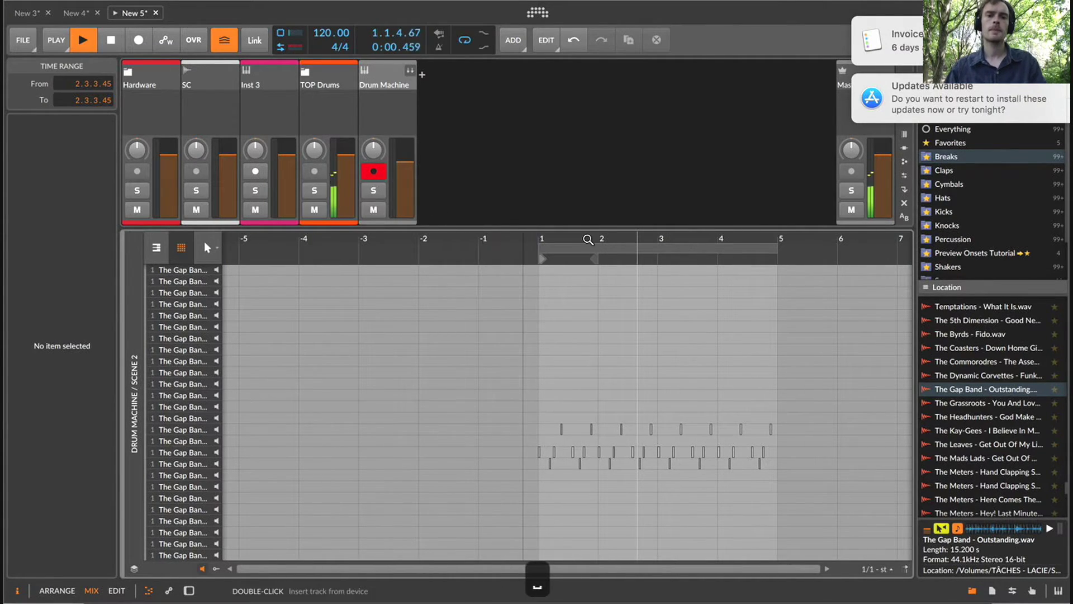
key(space)
key(alt+super+e)
click(414, 113)
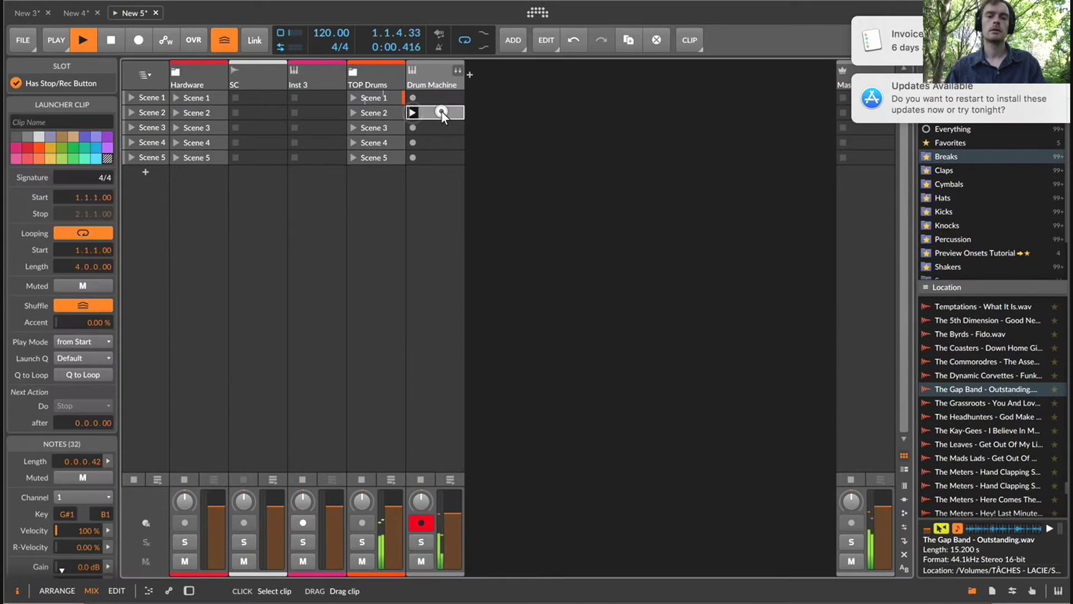
double_click(441, 110)
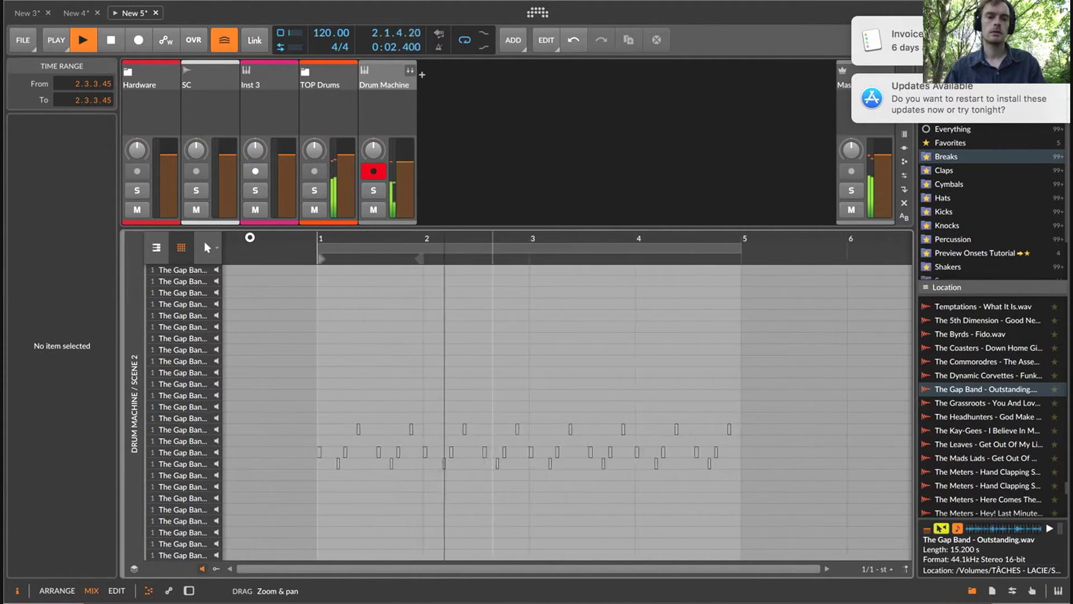
Stop the transport and refine the note editor's grid to 1/8.
key(super+1)
key(super+1)
key(super+1)
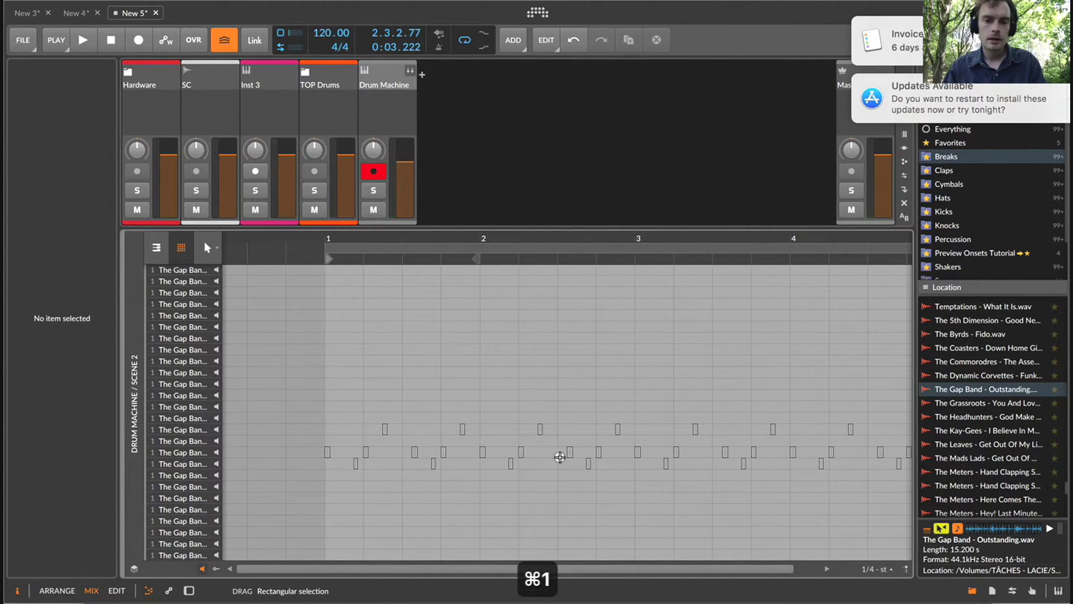
Add G#1 notes at 2.3.1 and 3.4.4 and a B1 note at 4.1.3, refining the grid to 1/16.
double_click(562, 467)
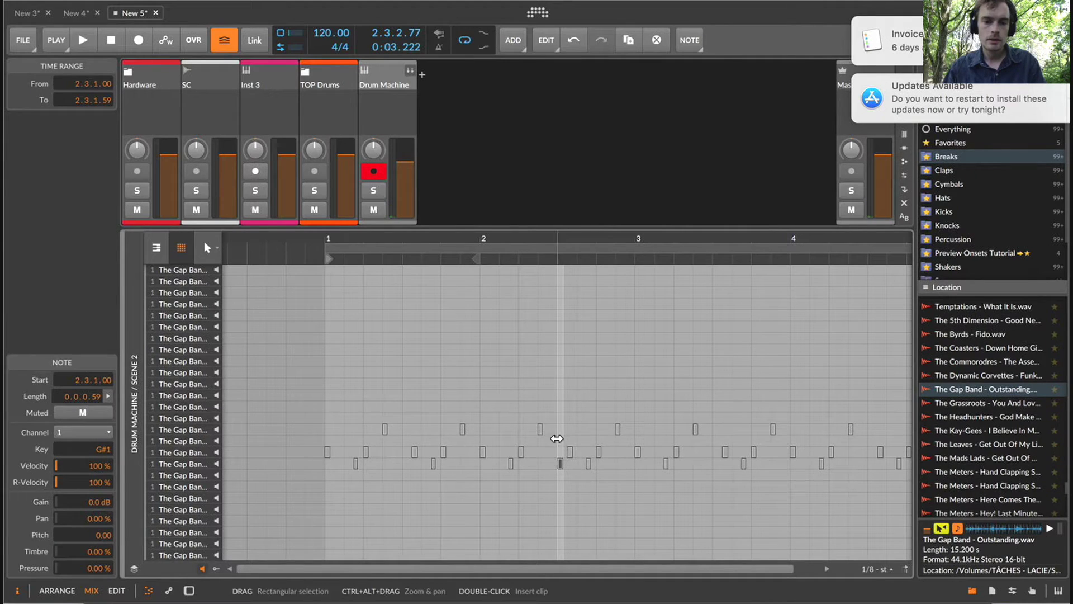
key(super+1)
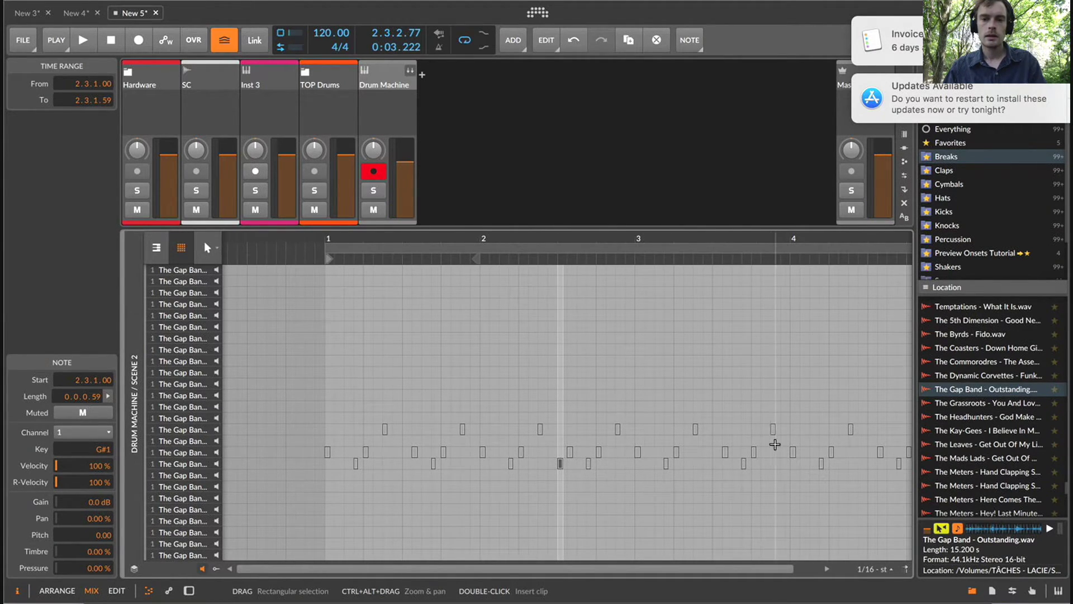
scroll(774, 441, right, 3)
click(718, 454)
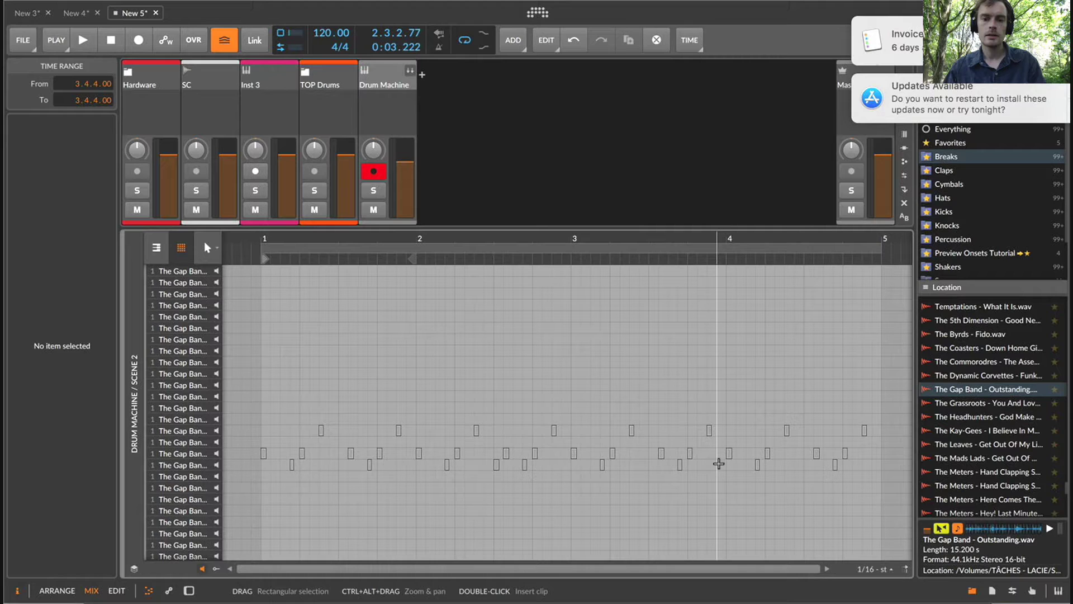
double_click(719, 464)
click(747, 443)
double_click(746, 443)
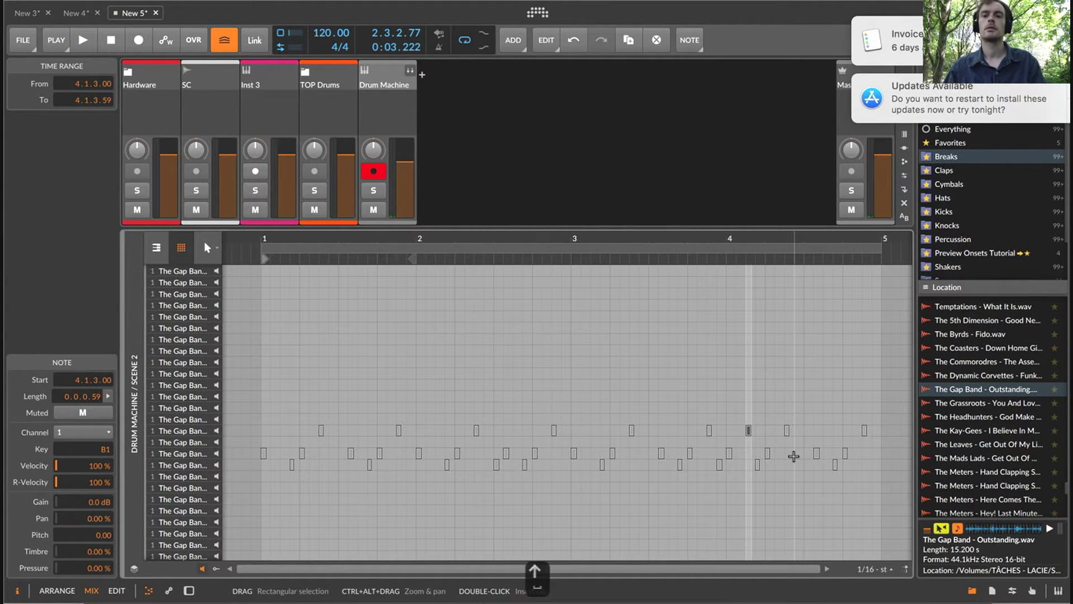
Play back the edited pattern and undo the three added notes.
key(space)
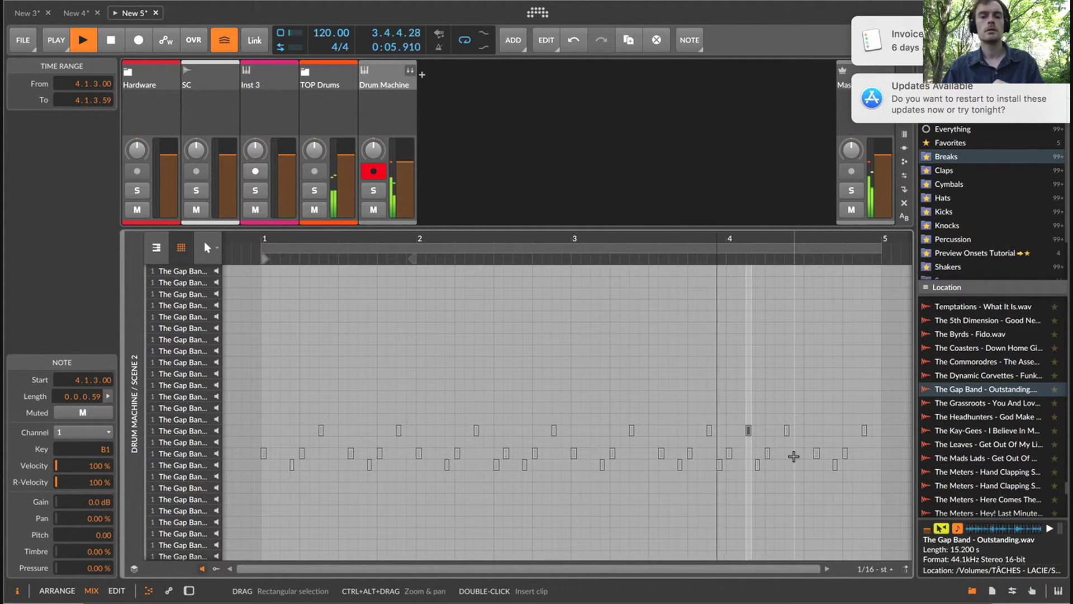
key(super+z)
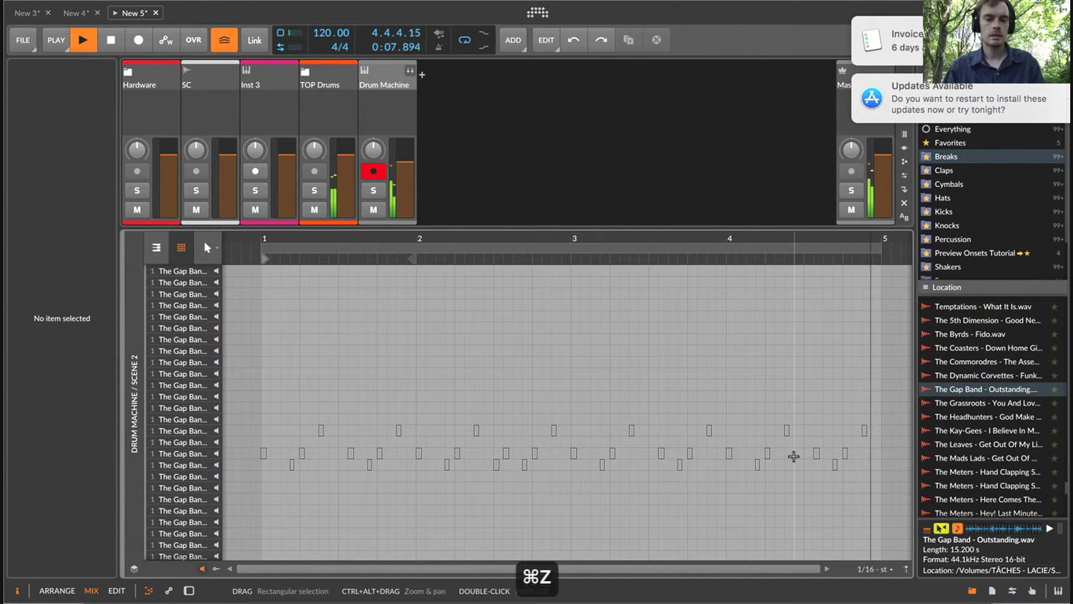
key(super+shift+z)
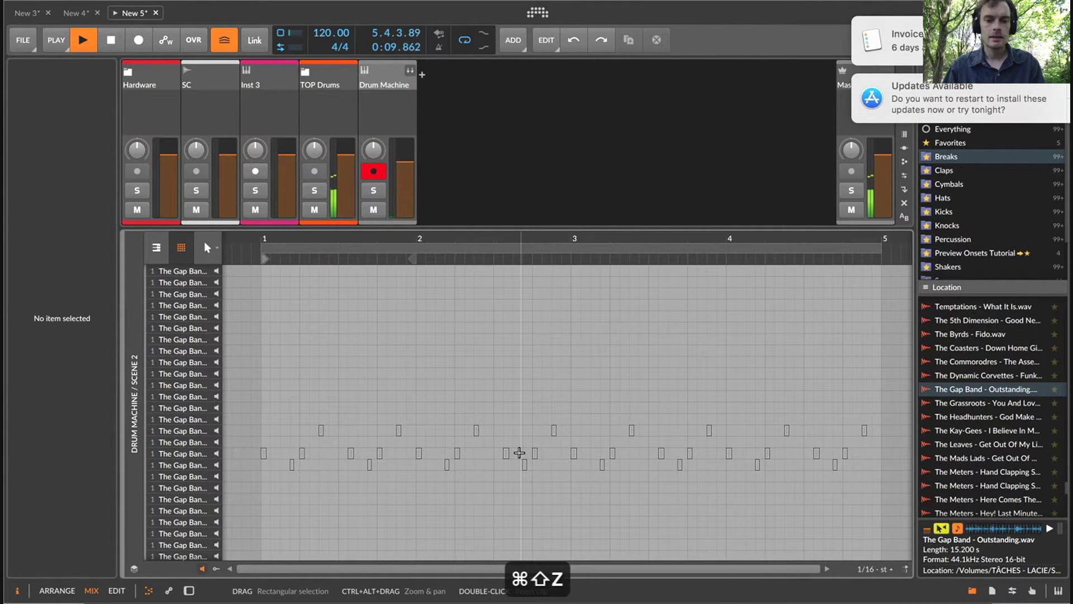
Add a G#1 note at 4.4.4, restart playback with the Scene 2 clip and reopen it in the note editor.
key(space)
double_click(879, 464)
key(space)
key(e)
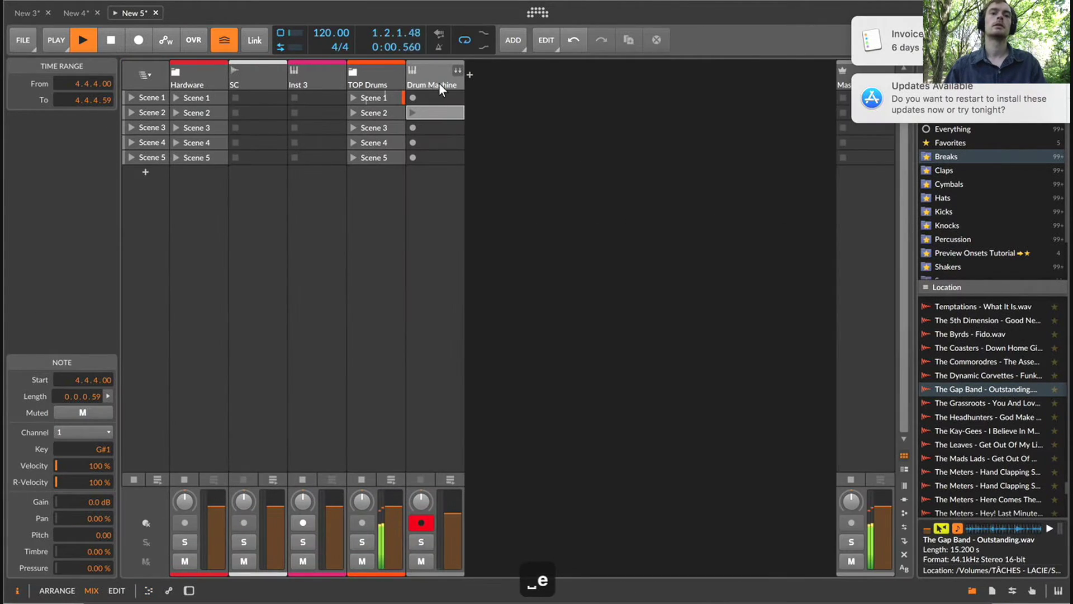
click(424, 76)
double_click(430, 112)
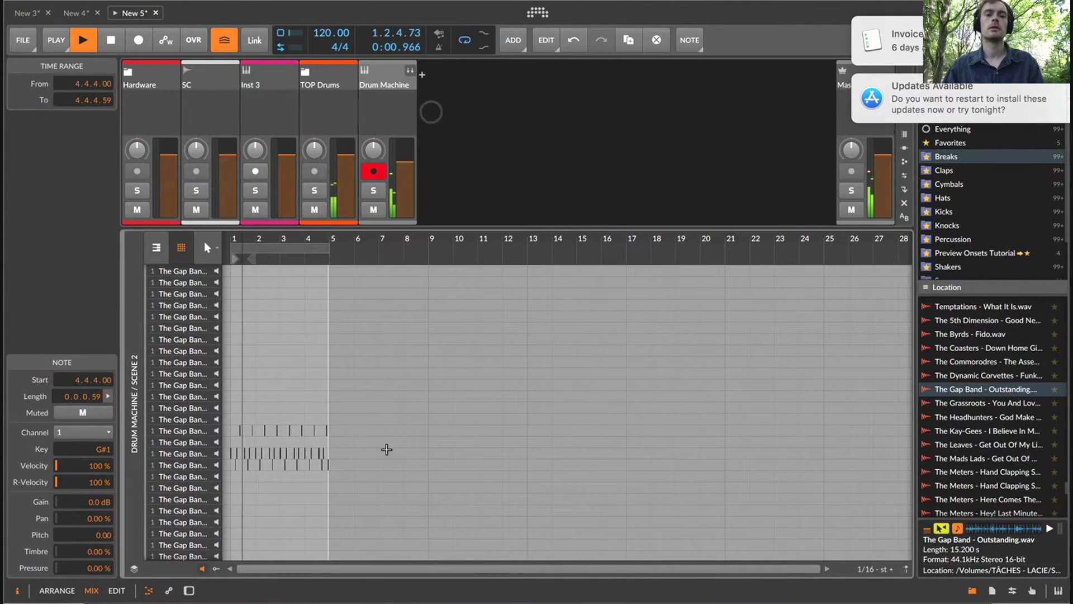
Select all the notes in the clip and adjust their velocities with the velocity histogram.
key(super+a)
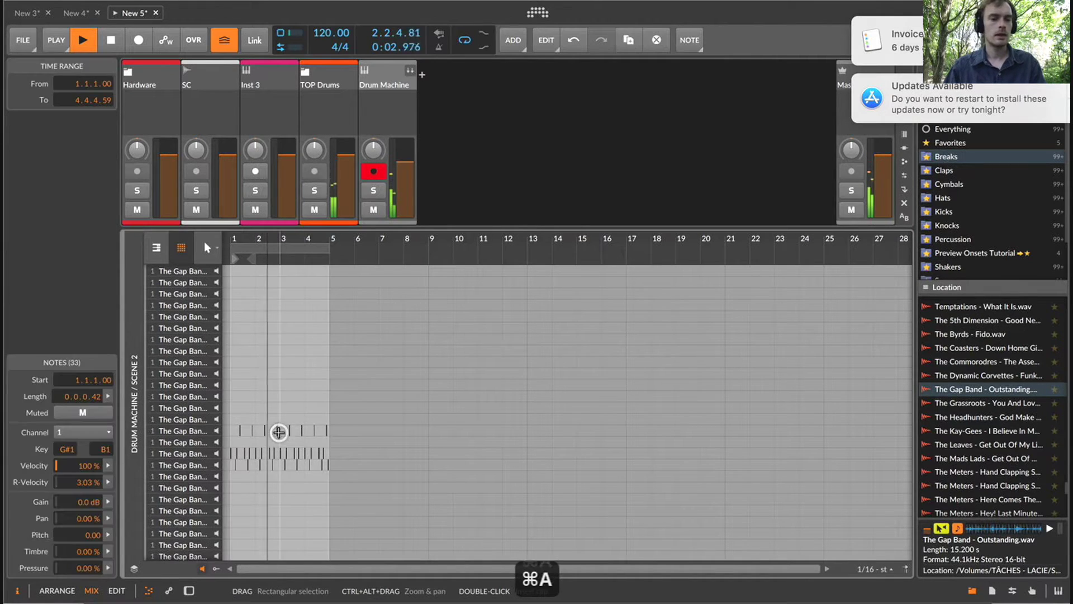
click(104, 470)
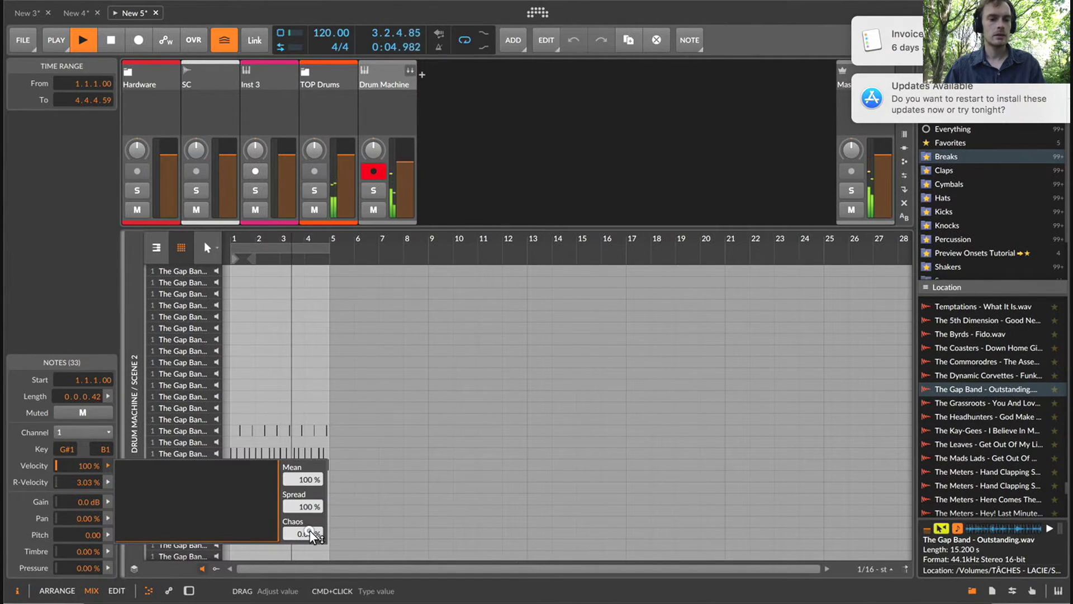
mouse_move(305, 480)
mouse_down()
mouse_move(316, 519)
mouse_move(309, 471)
mouse_up()
drag(240, 233, 244, 246)
click(724, 362)
Move the last G#1 note earlier to 4.4.2, return to the clip launcher and stop the transport.
click(870, 465)
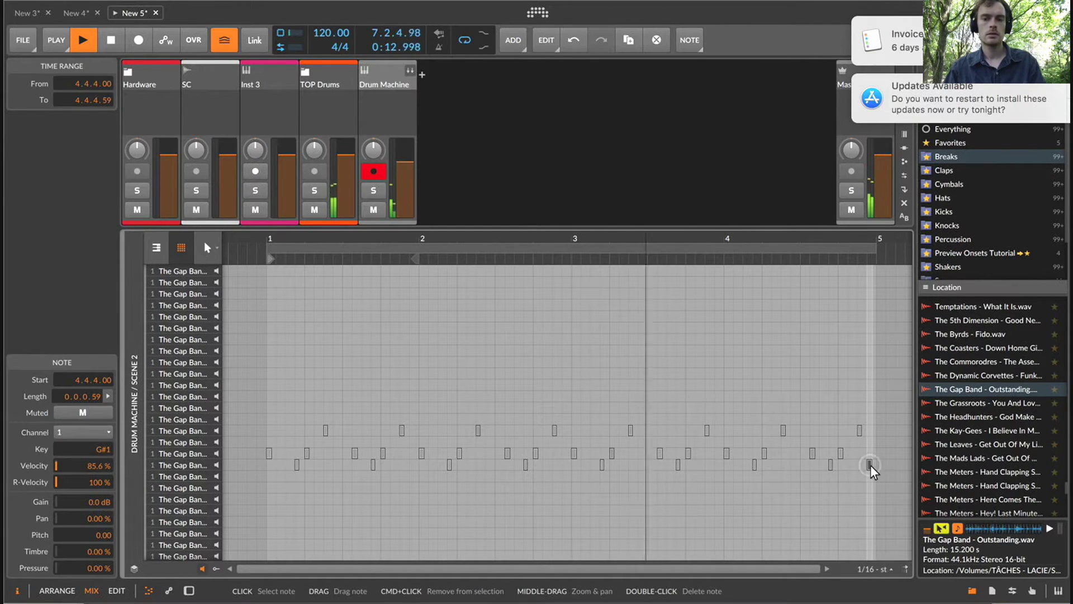
key(Left)
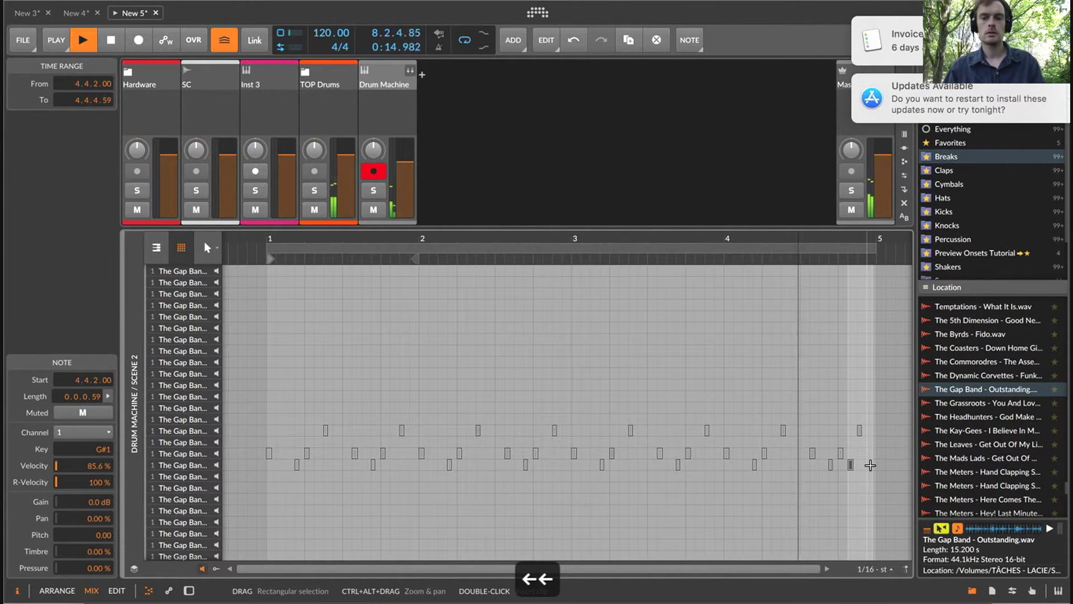
key(e)
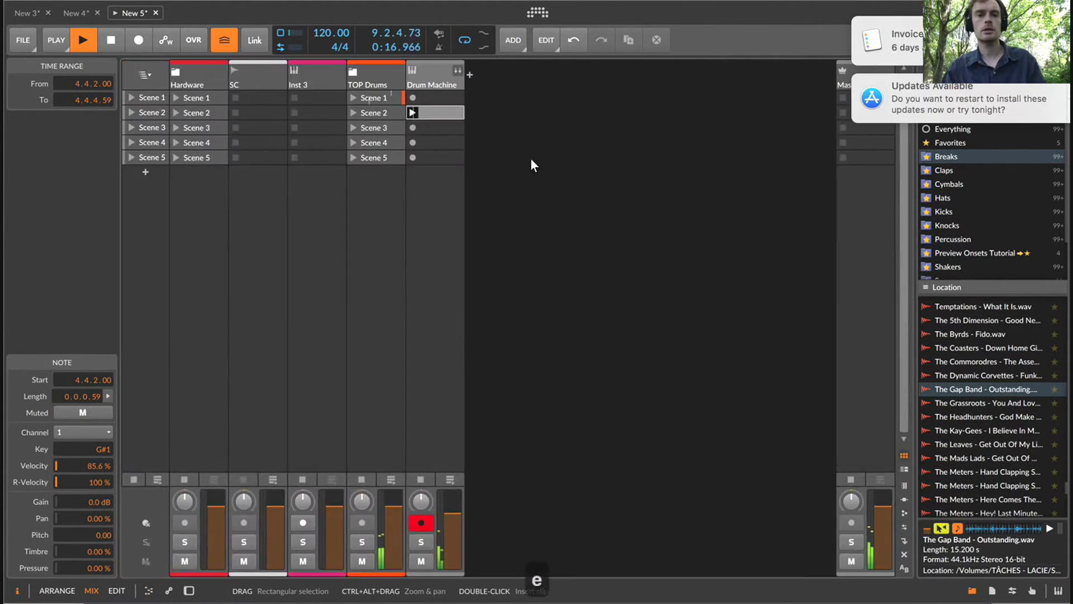
key(space)
Add a new audio track and set its input to the Drum Machine's POST output.
key(super+t)
double_click(488, 97)
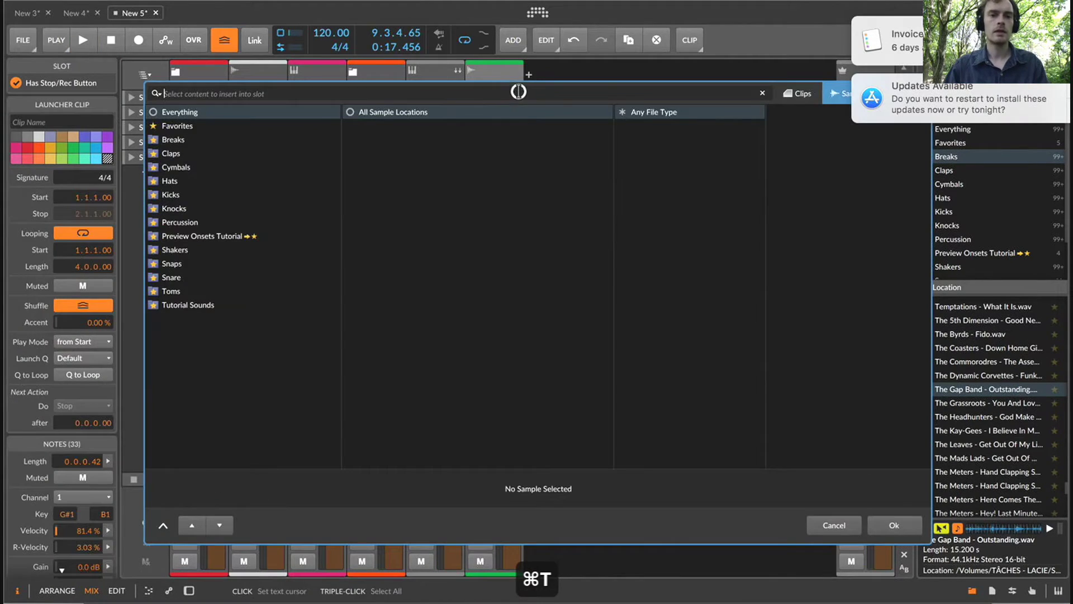
key(Escape)
click(479, 75)
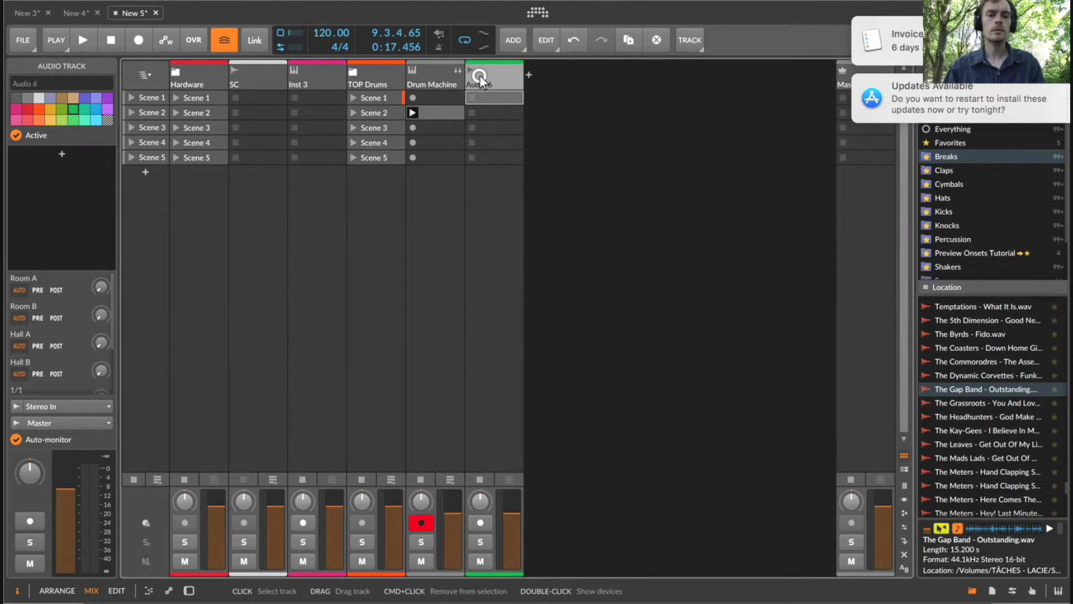
click(480, 522)
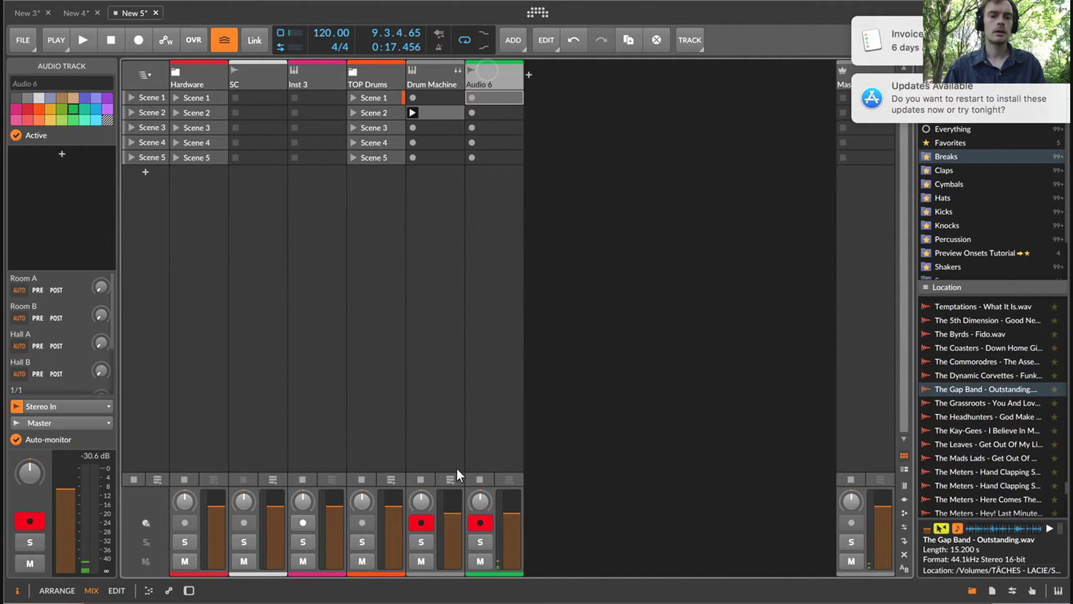
click(480, 522)
click(56, 405)
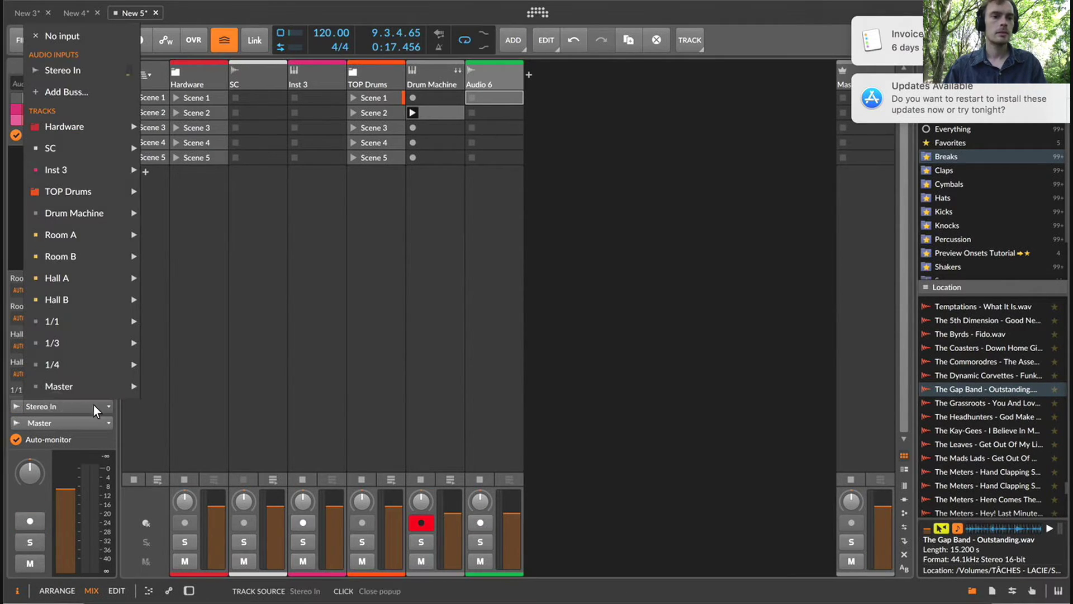
mouse_move(95, 213)
click(223, 234)
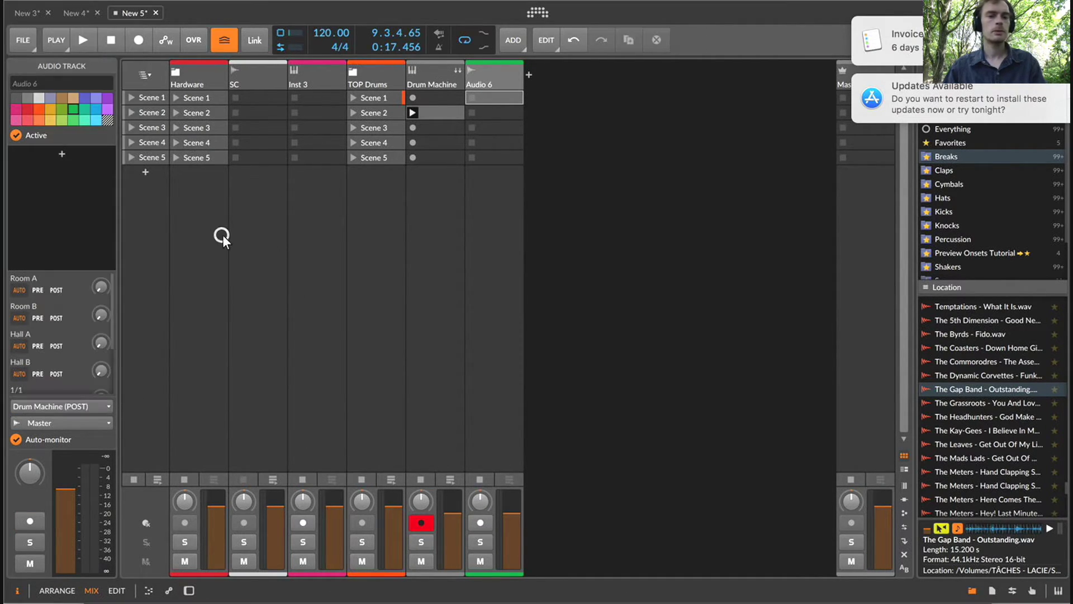
Arm the new audio track, disarm the Drum Machine, and start recording into the audio track's Scene 1 slot.
click(480, 522)
click(421, 522)
click(472, 97)
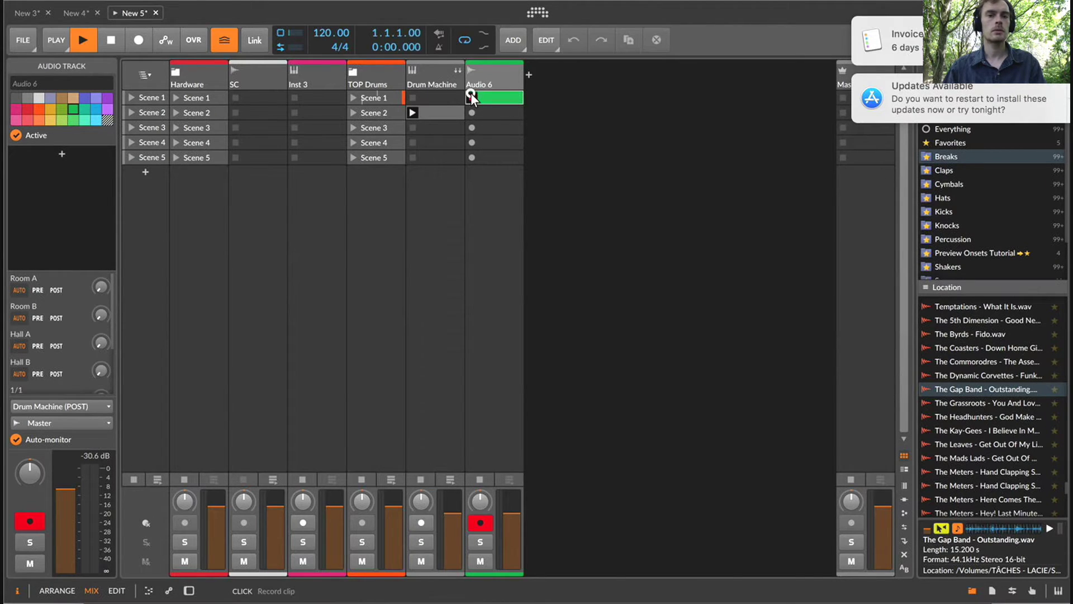
Rename the new audio track Bongos.
double_click(479, 84)
text(Bongos)
key(Return)
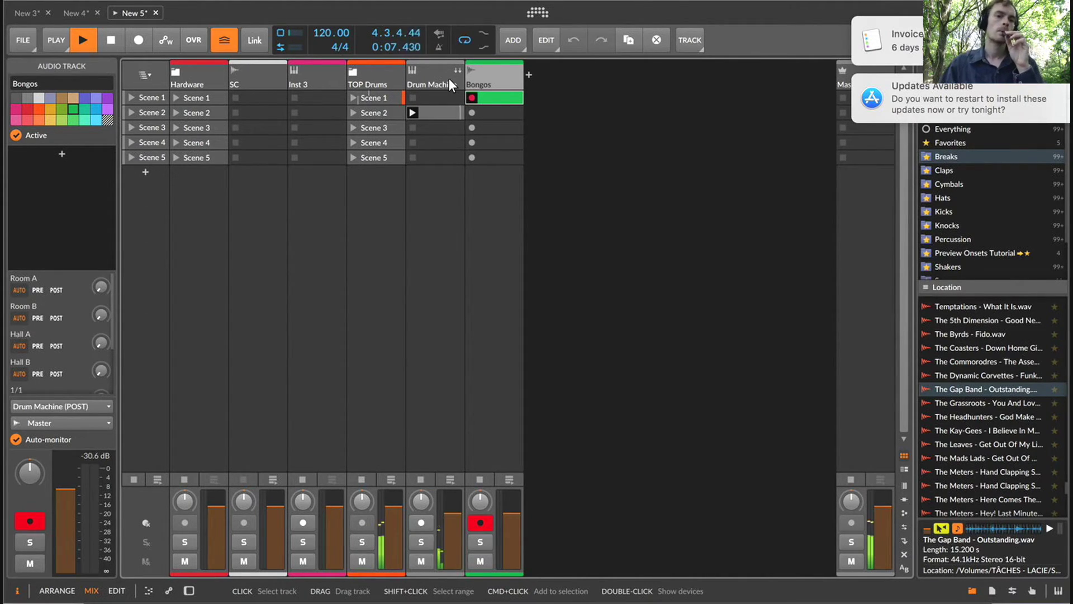
Stop recording, open the Bongos clip in the editor and select the time range from 1.1.1 to 5.1.1.
key(space)
double_click(505, 101)
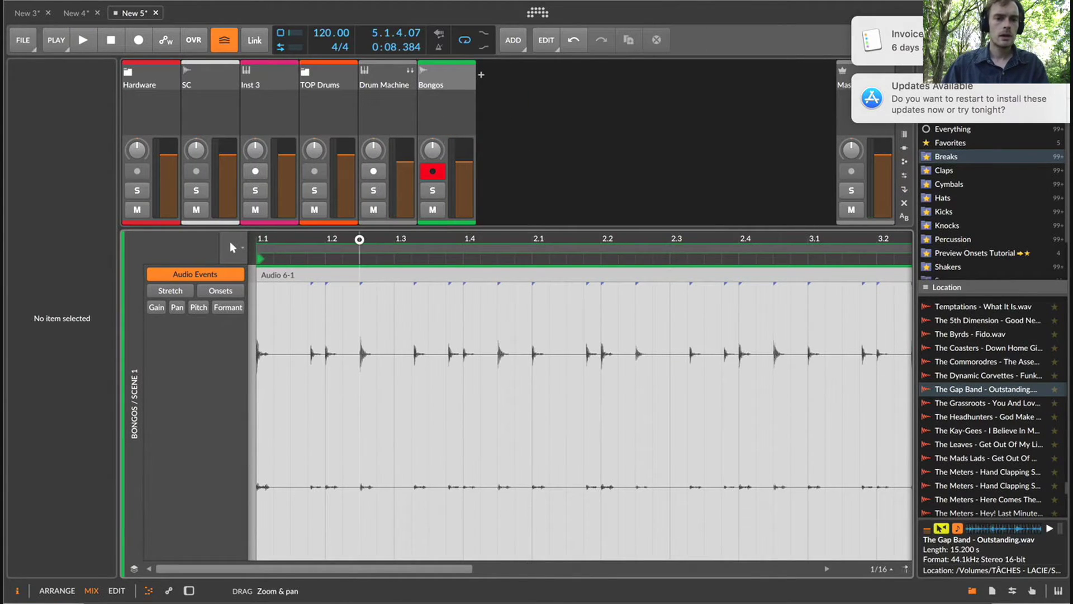
double_click(360, 240)
drag(852, 310, 314, 368)
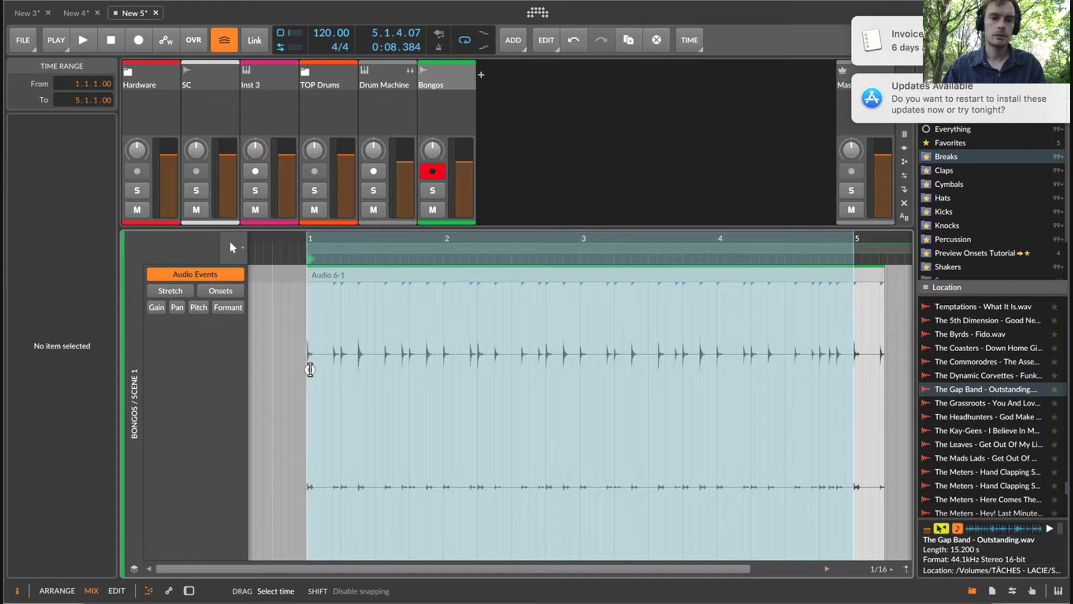
Return to the clip launcher and delete the Drum Machine track.
key(e)
click(450, 71)
key(super+BackSpace)
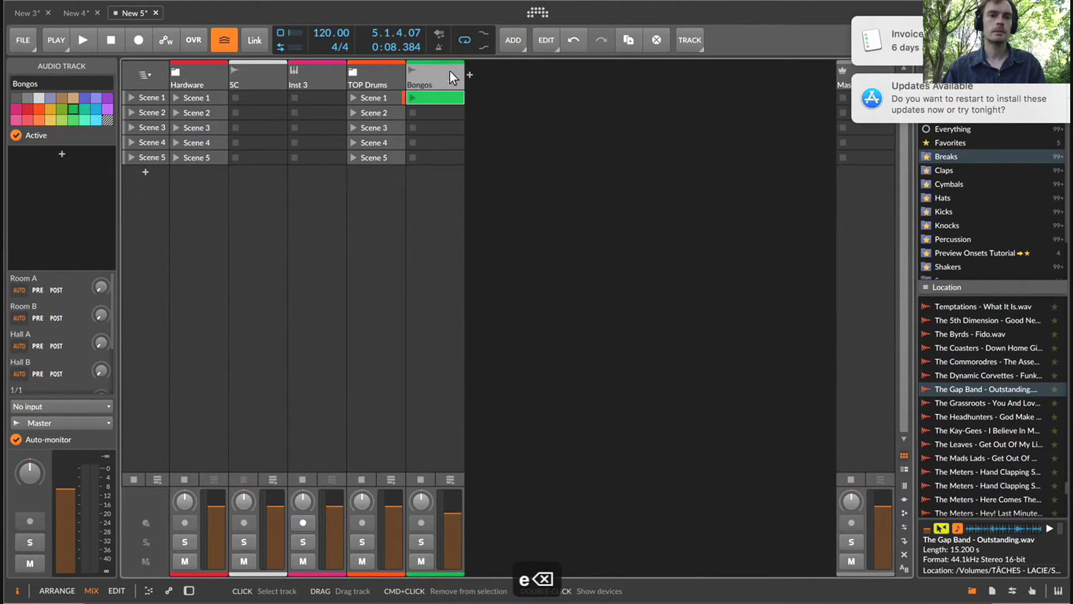
Rename the TOP Drums group track as Drums.
click(388, 85)
double_click(388, 84)
text(Drums)
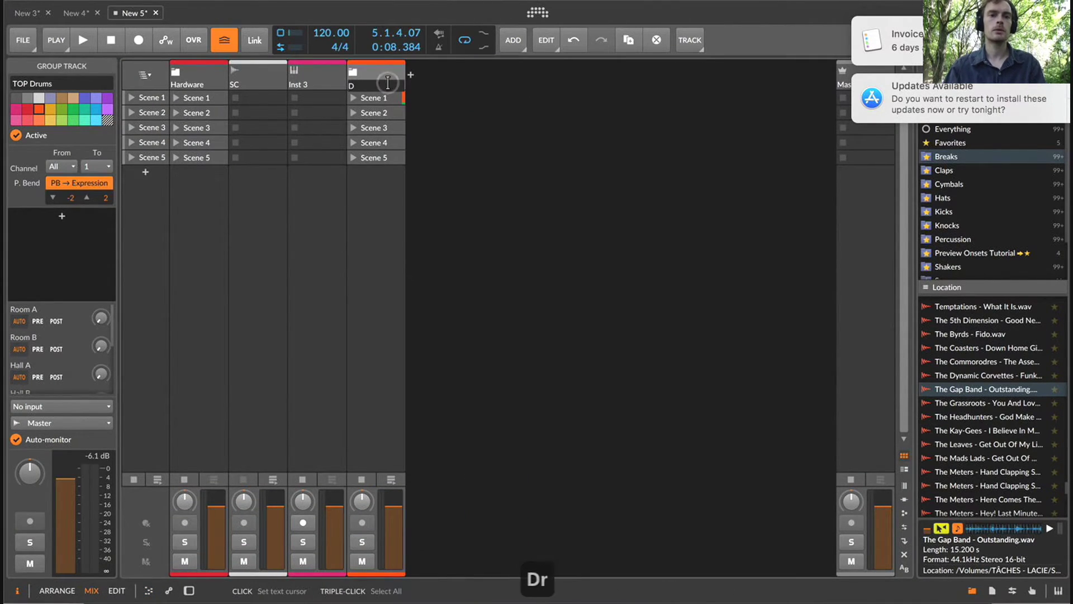
key(Return)
Expand the Drums group and colour all its tracks, including Bongos, and the group itself red.
click(351, 71)
key(super+a)
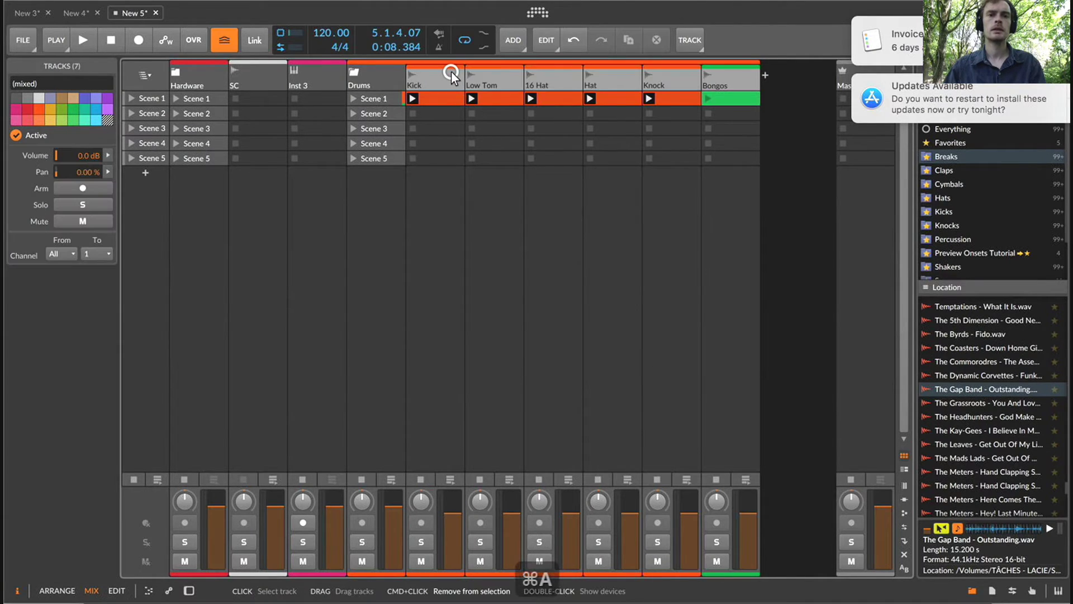
right_click(451, 72)
click(495, 91)
click(358, 65)
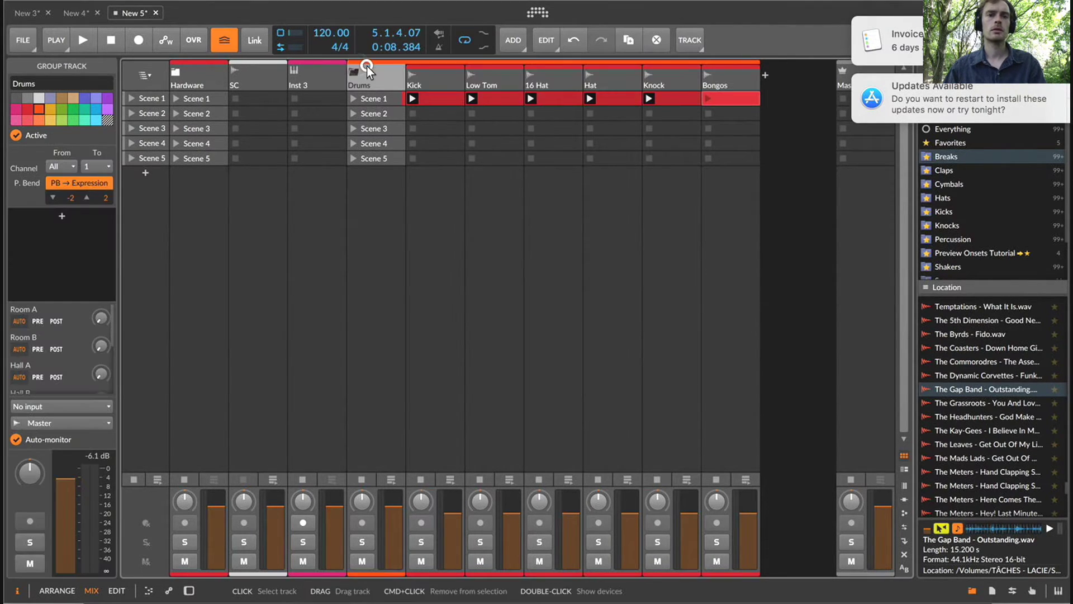
right_click(367, 66)
click(410, 131)
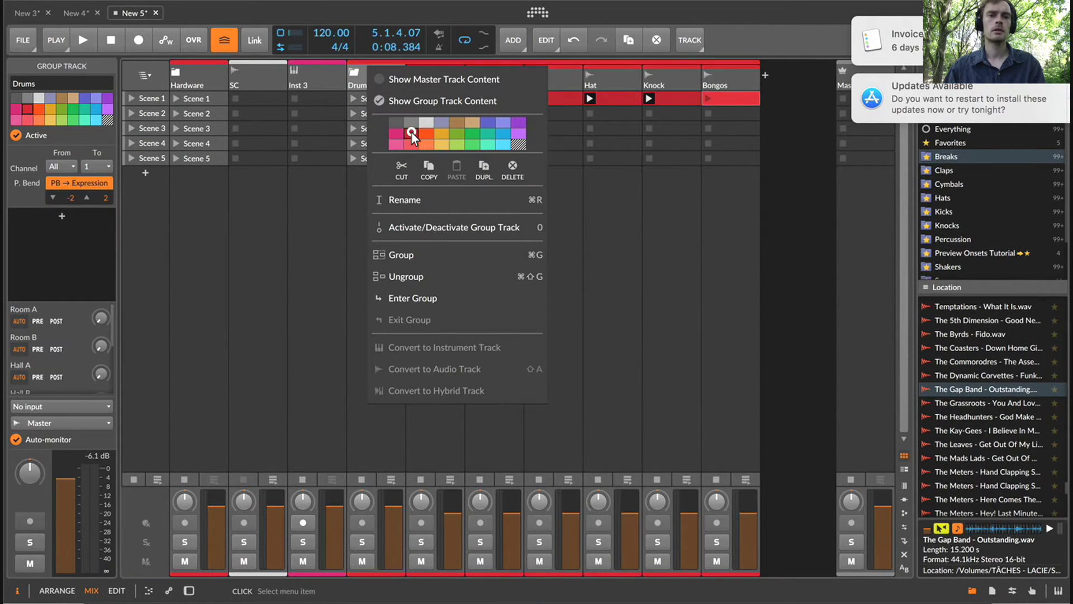
Delete the Inst 3 track.
click(328, 86)
key(BackSpace)
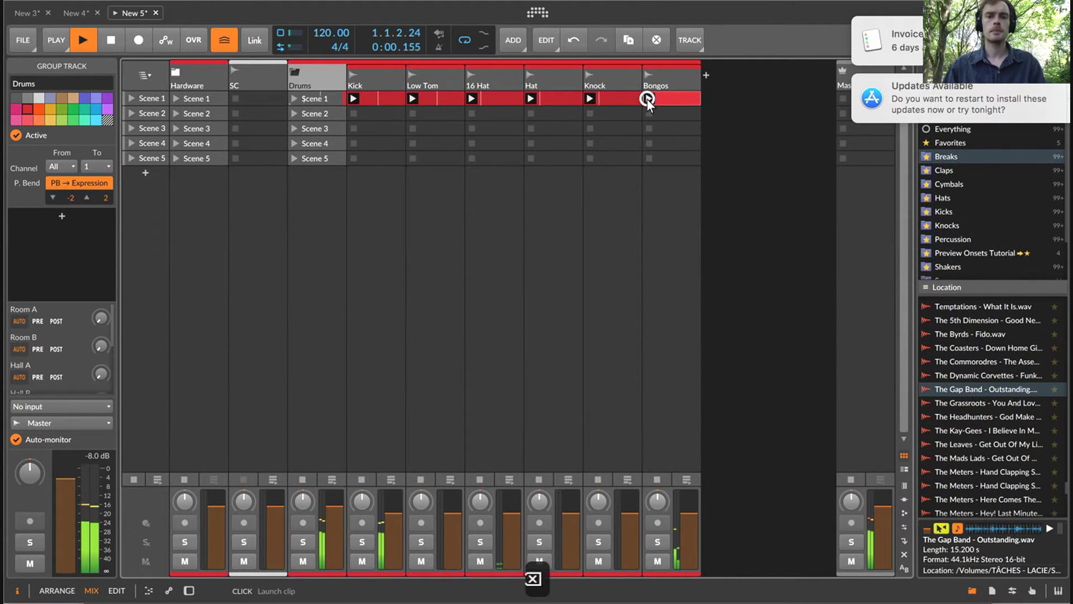
Stop playback, open the Bongos track's device chain and insert a Delay-1 effect on it.
double_click(644, 98)
click(152, 498)
text(de)
key(Down)
key(Down)
key(Down)
key(Down)
key(Down)
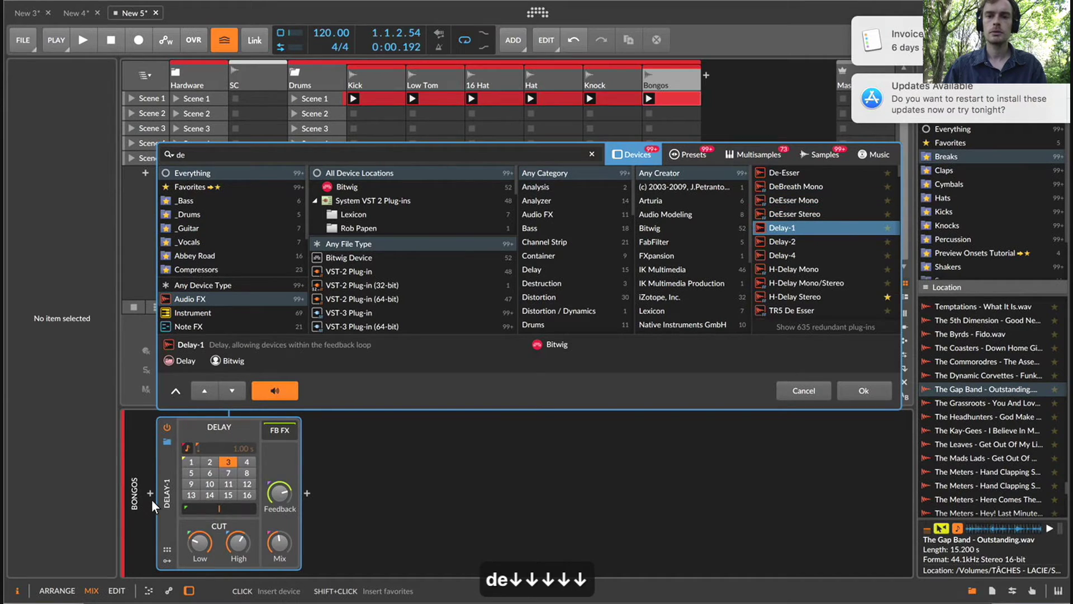
key(Return)
Audition delay times of 1, 2 and 3 on the Bongos delay during playback, settling on 4 with a 27.6 % mix.
click(192, 461)
key(space)
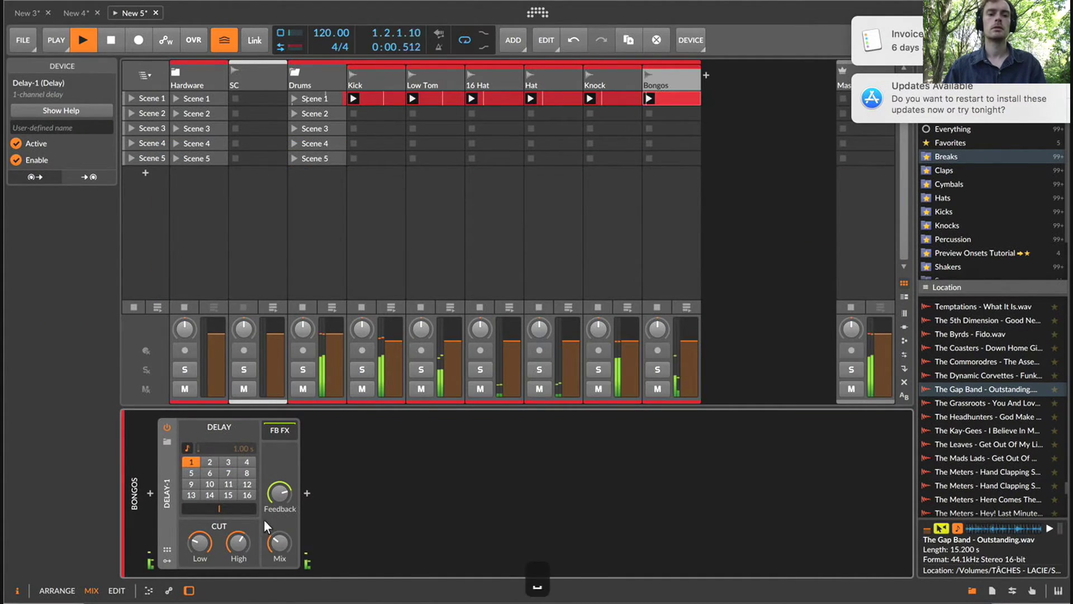
click(209, 463)
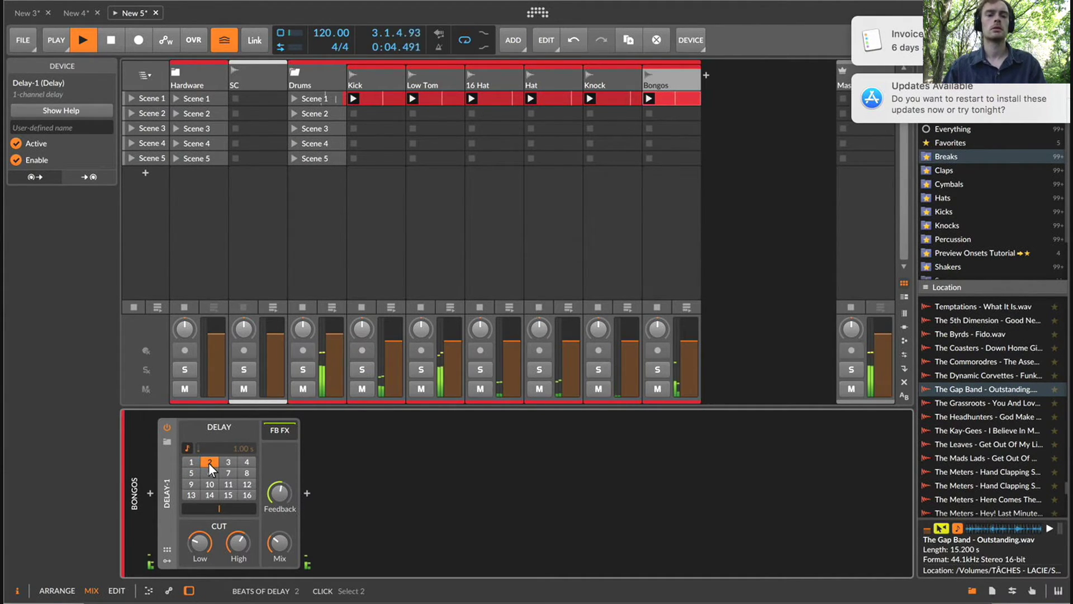
click(232, 464)
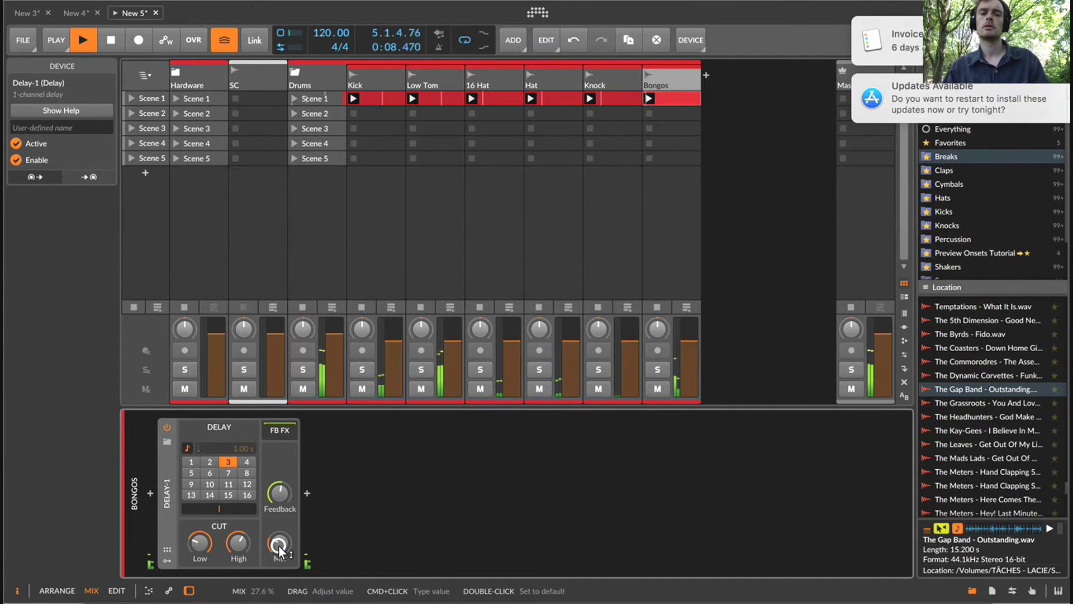
click(250, 461)
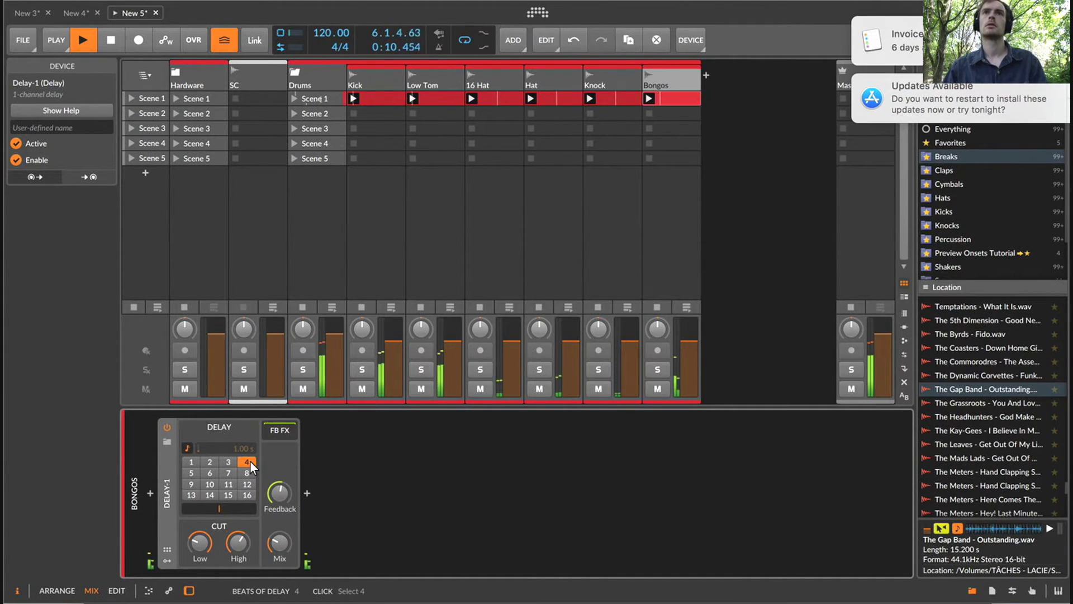
Add a Reverb after the Bongos delay and shorten its late decay time to 816 ms.
click(307, 493)
text(rev)
key(Down)
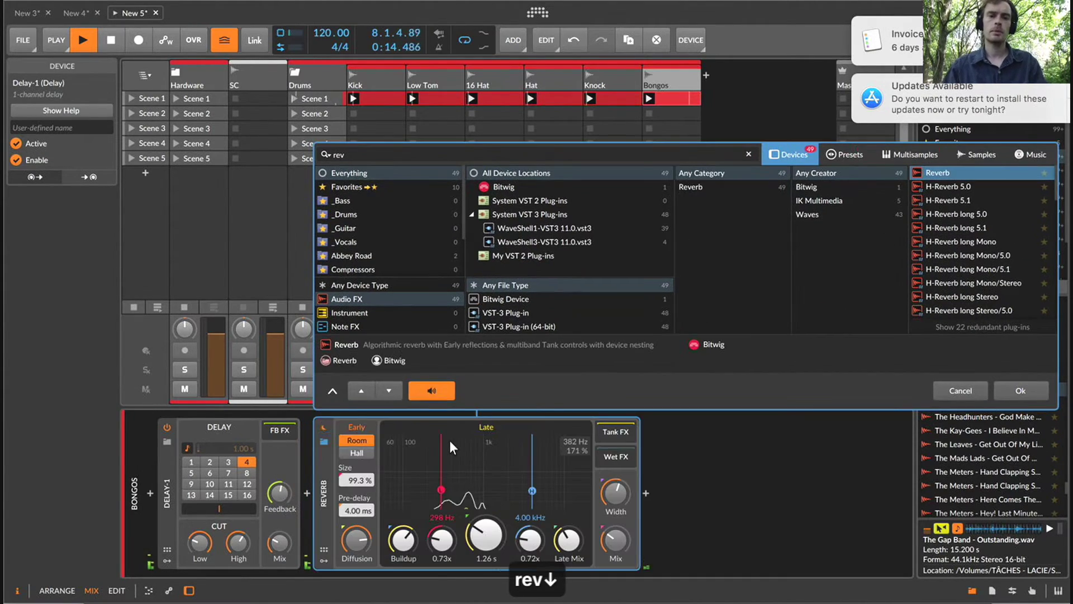
key(Return)
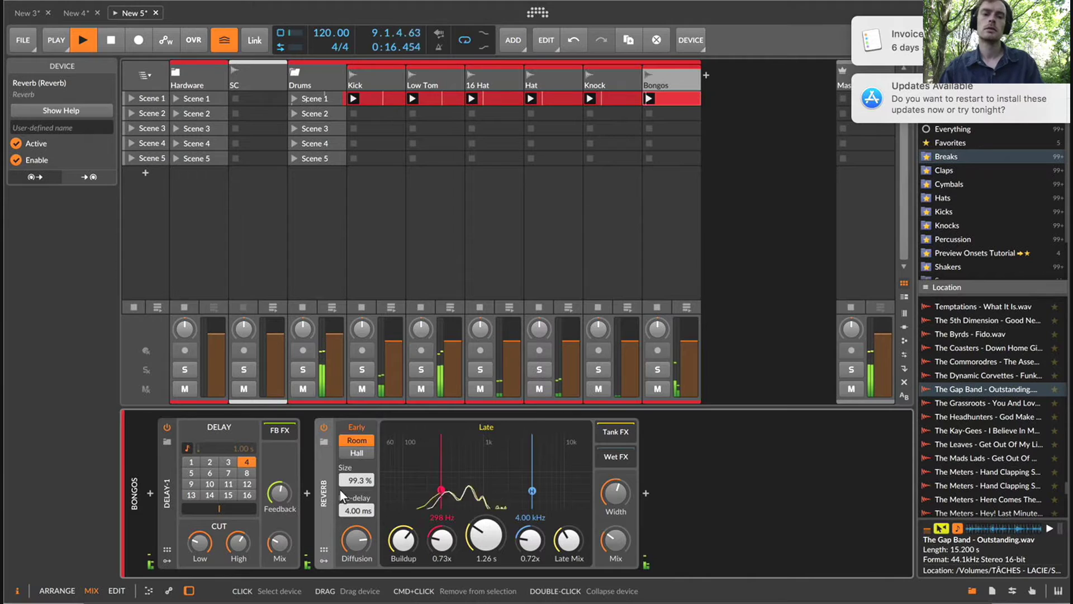
drag(486, 534, 506, 527)
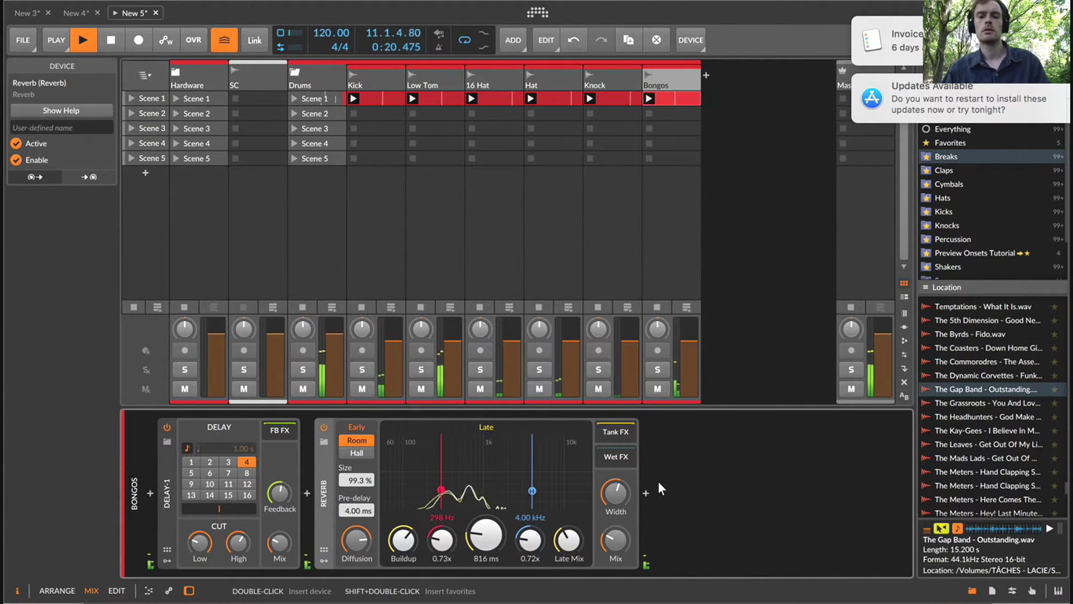
Add a Filter after the Bongos reverb, lower its cutoff frequency, and stop playback.
click(646, 491)
text(fil)
key(Down)
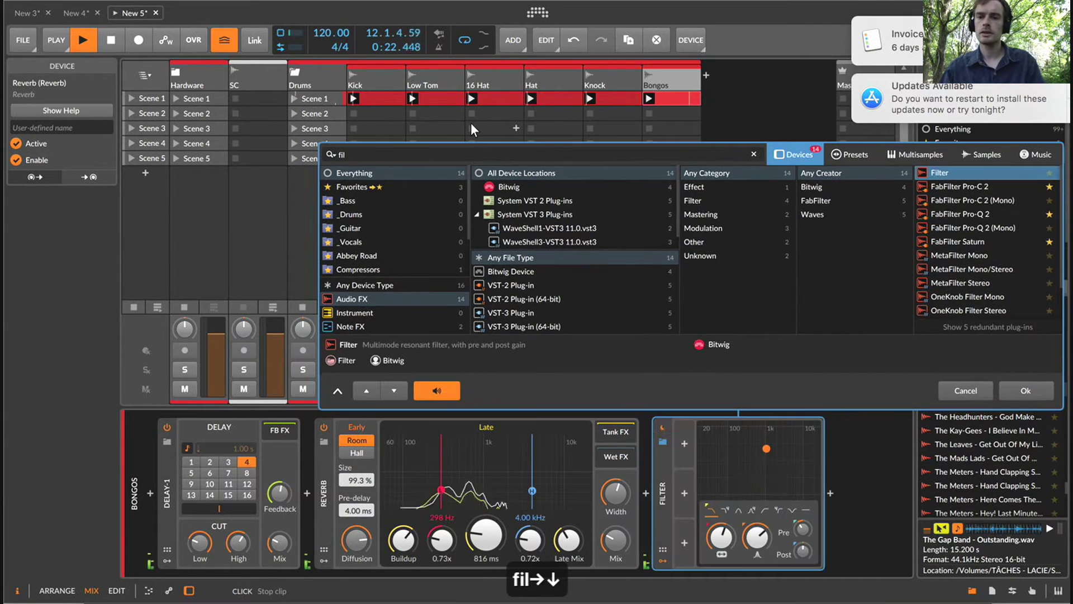
key(Return)
drag(721, 535, 725, 541)
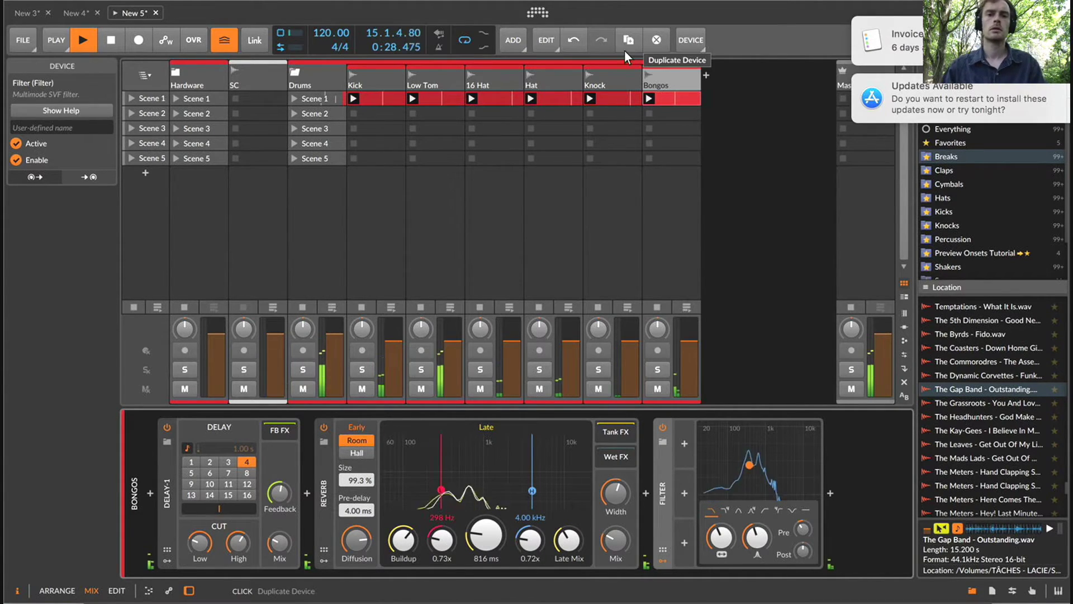
key(space)
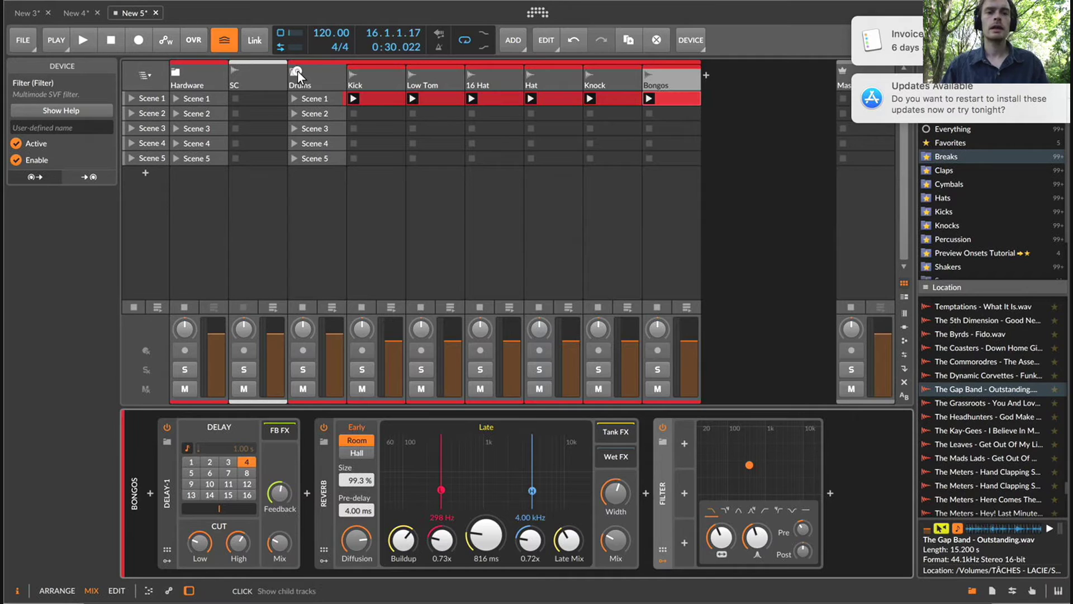
Collapse the Drums group and dismiss the system update and invoice notifications.
click(297, 71)
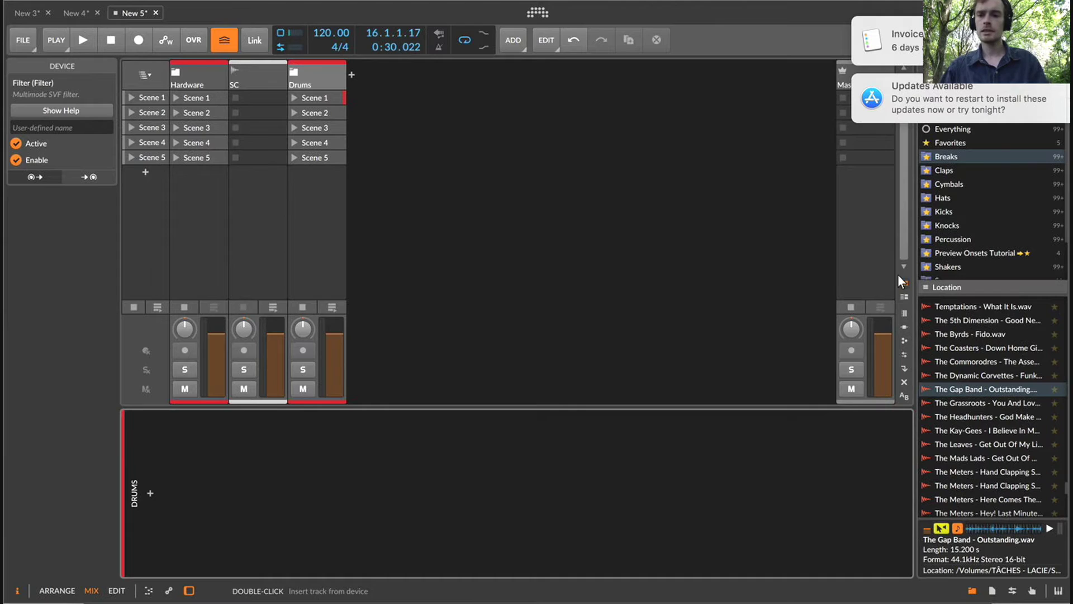
click(1040, 101)
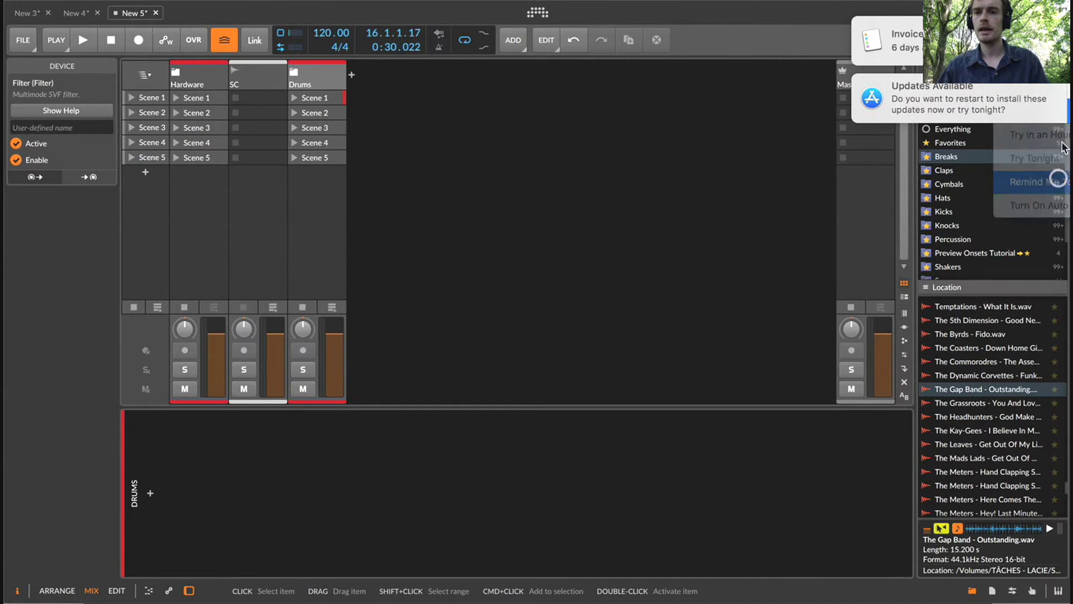
click(1032, 140)
click(1034, 50)
click(1032, 125)
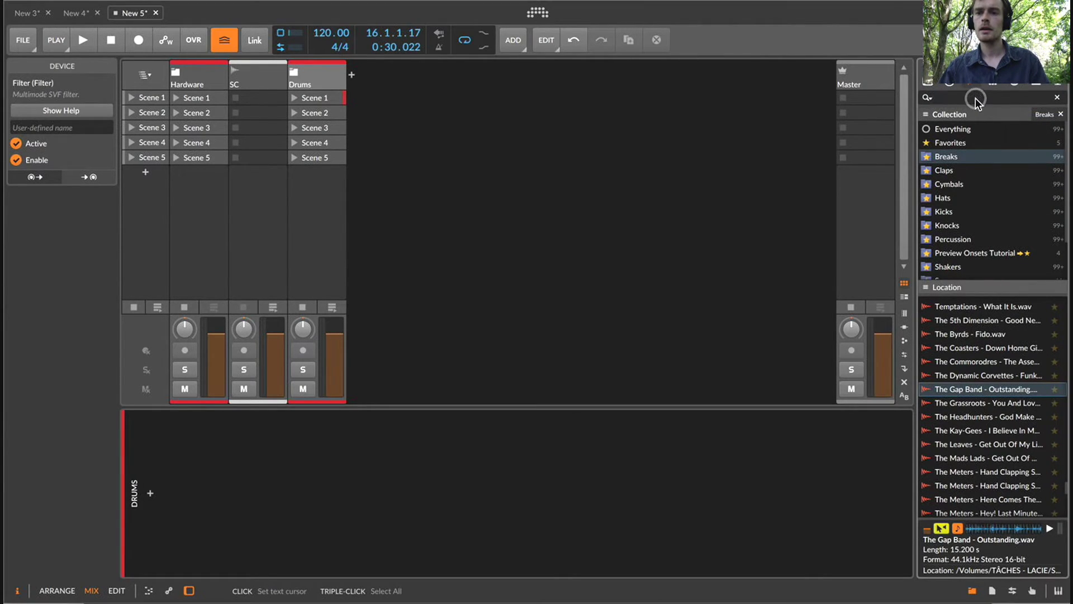
Search the samples for ambience, remove the Breaks collection filter, and replace the search term with forest.
click(977, 99)
text(ambience)
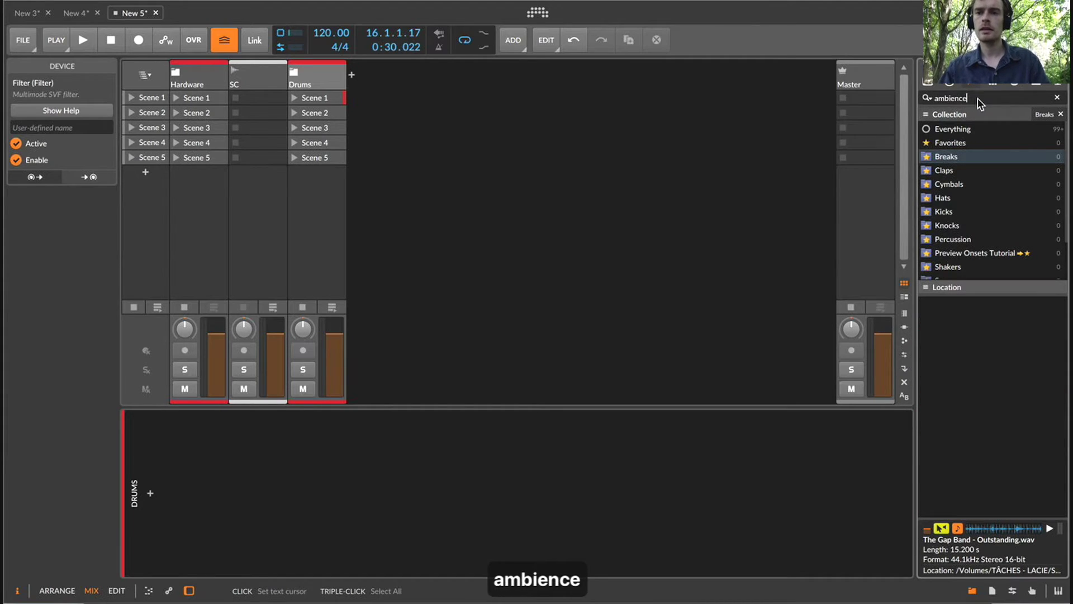
click(1061, 114)
scroll(961, 444, down, 1)
scroll(960, 450, down, 10)
scroll(961, 444, down, 15)
key(super+a)
text(forest)
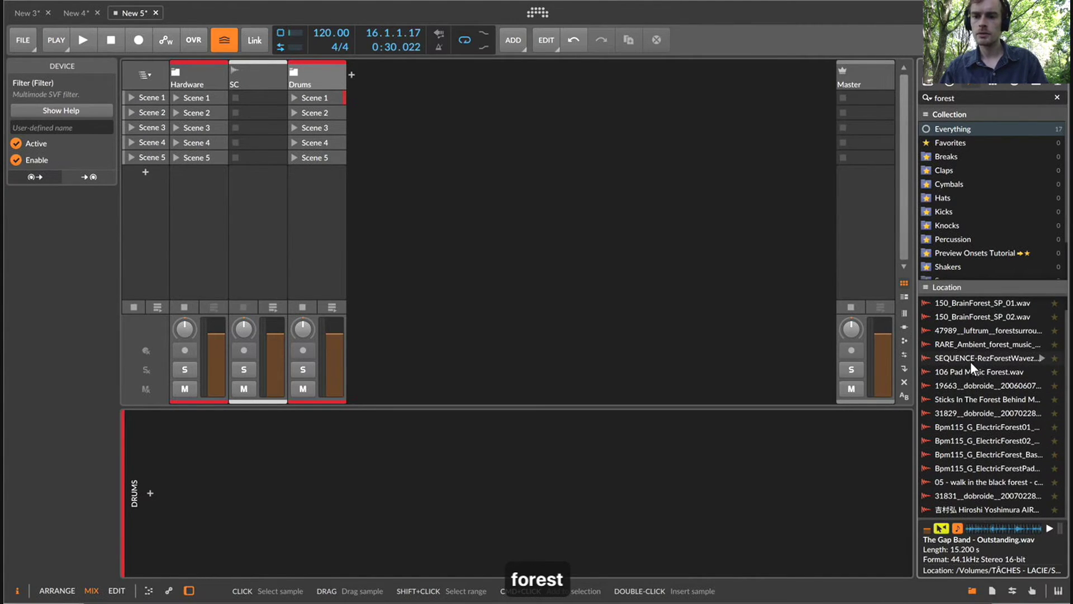
Place the RARE_Ambient_forest_music sample in Scene 1 on a new audio track and raise its gain to +18 dB.
drag(971, 361, 396, 96)
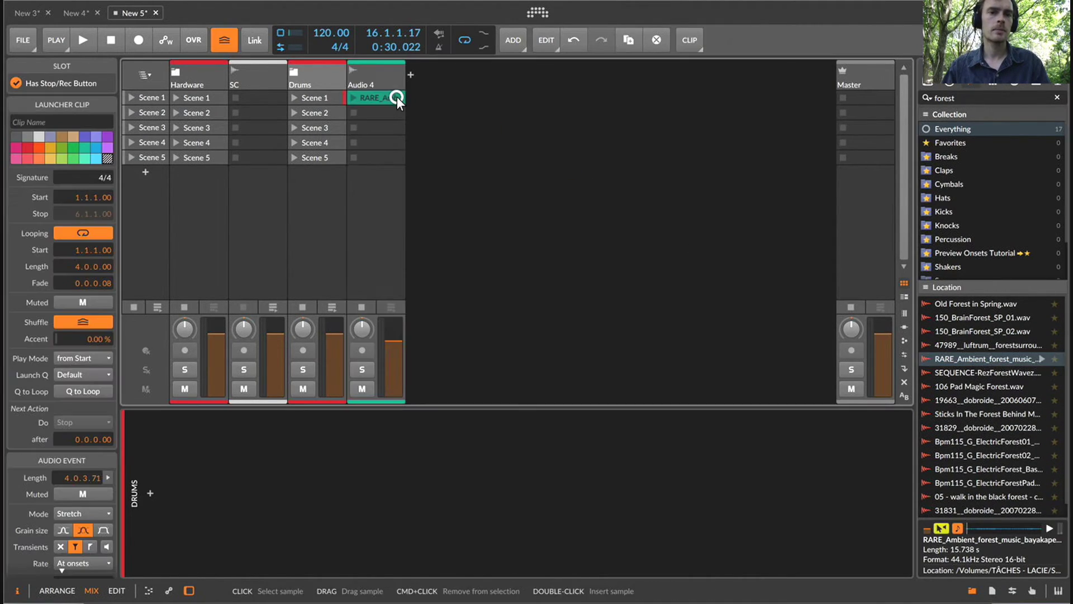
drag(379, 237, 302, 234)
click(319, 273)
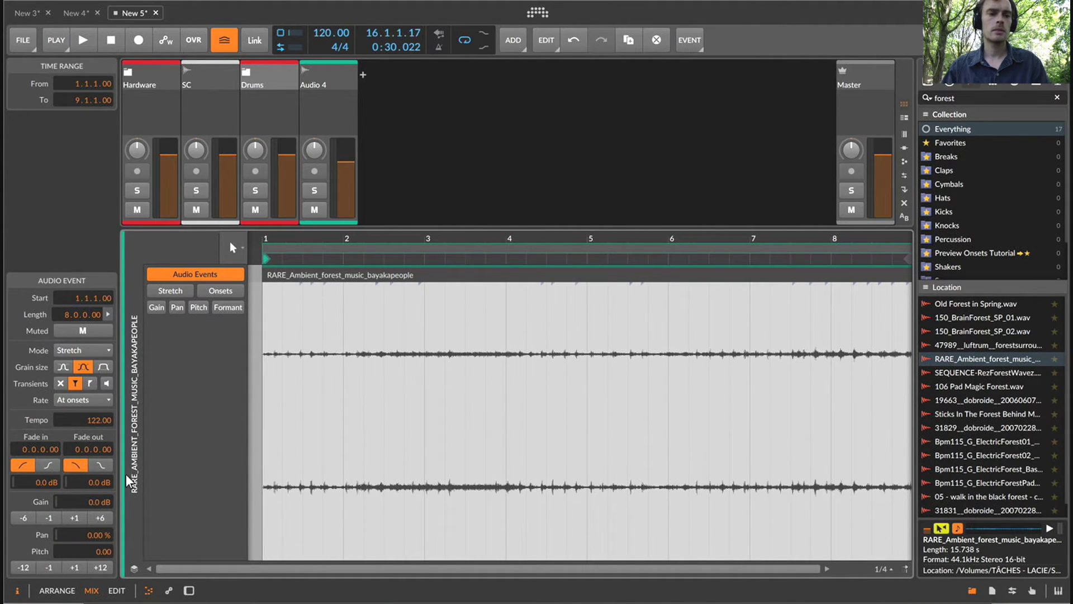
click(101, 518)
click(101, 518)
key(e)
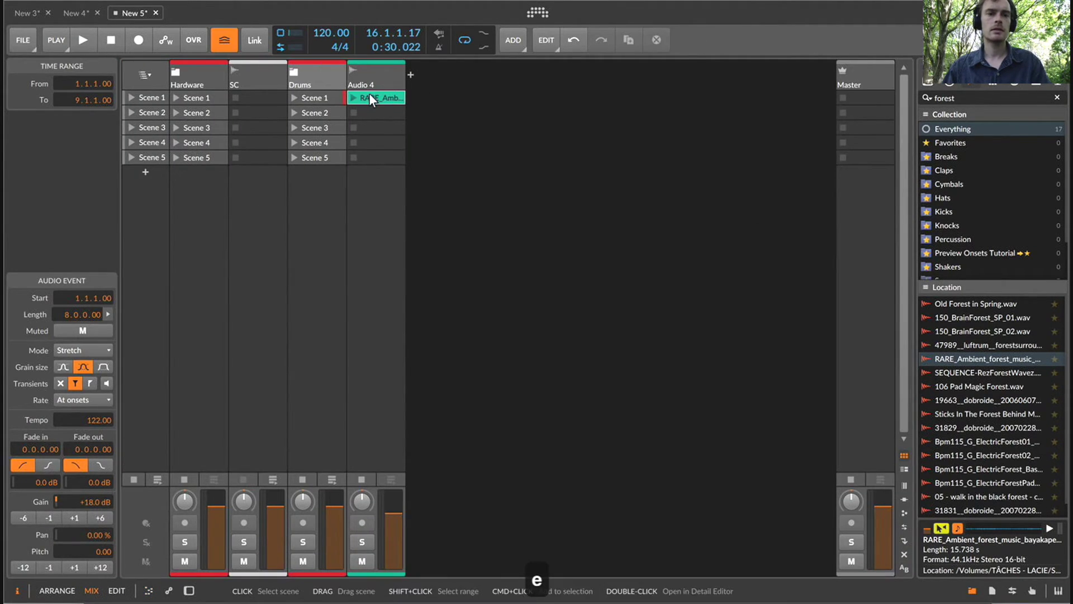
Bounce the boosted forest clip in place and inspect the bounced waveform in the detail editor.
click(371, 98)
key(super+b)
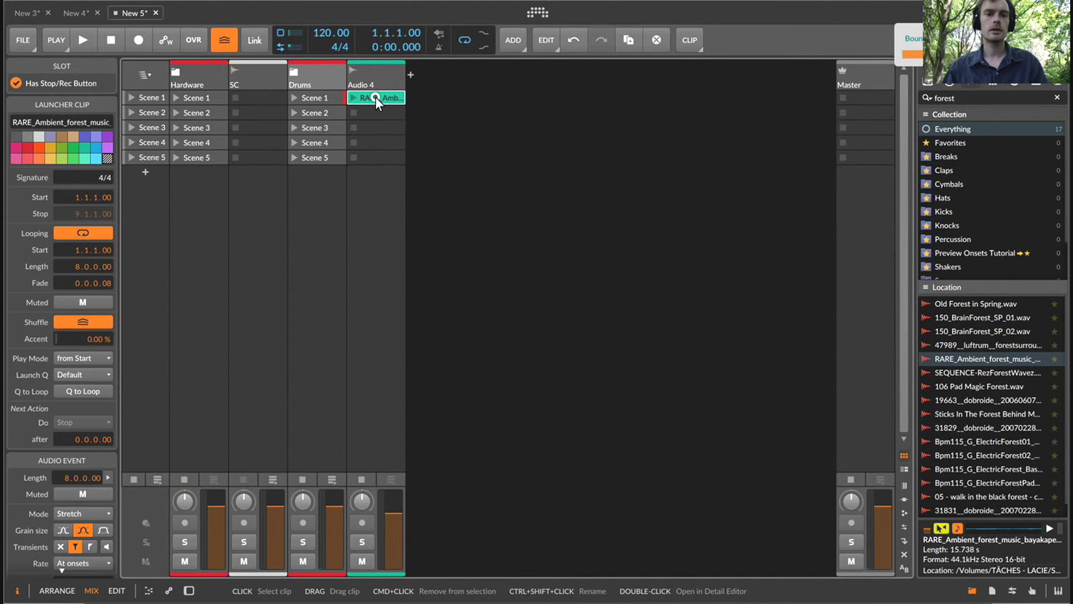
scroll(687, 269, right, 5)
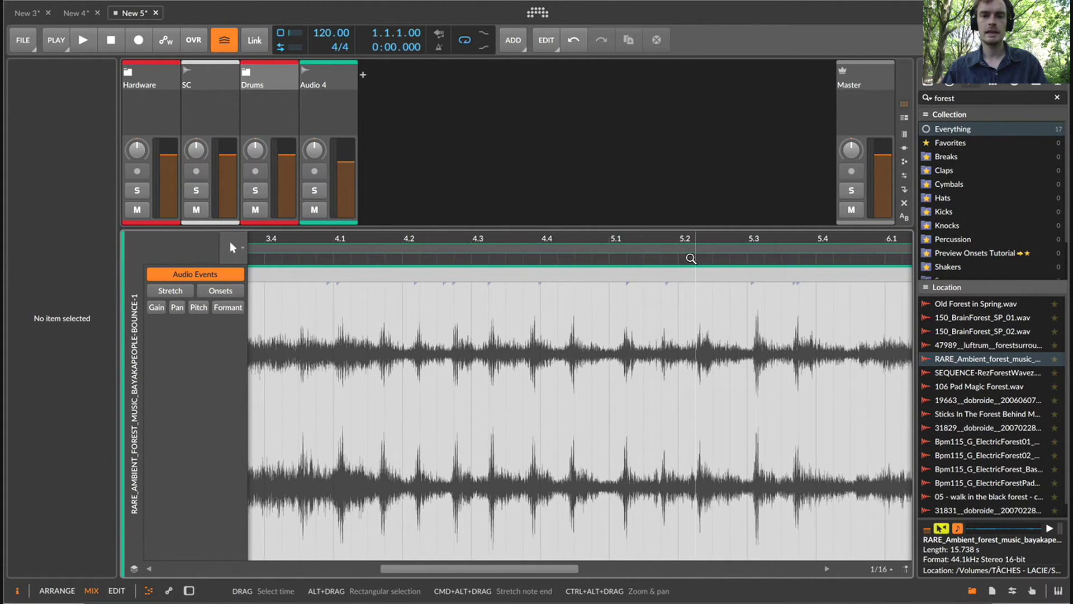
key(e)
Slice the bounced forest clip to a Drum Machine at onsets, using Bounce and Slice with a Post-Fader source.
click(355, 99)
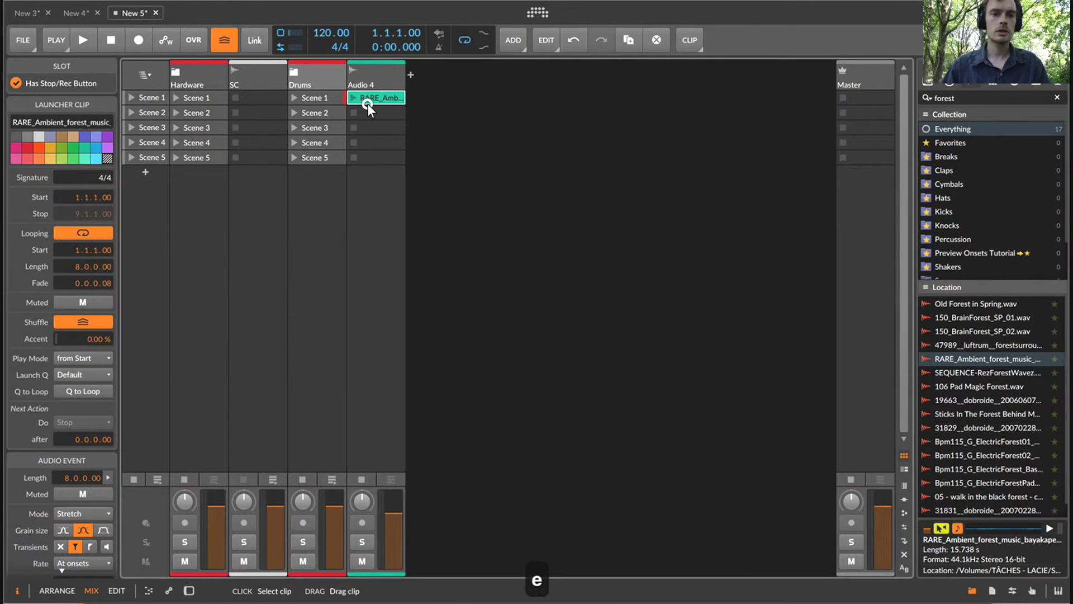
key(super+alt+p)
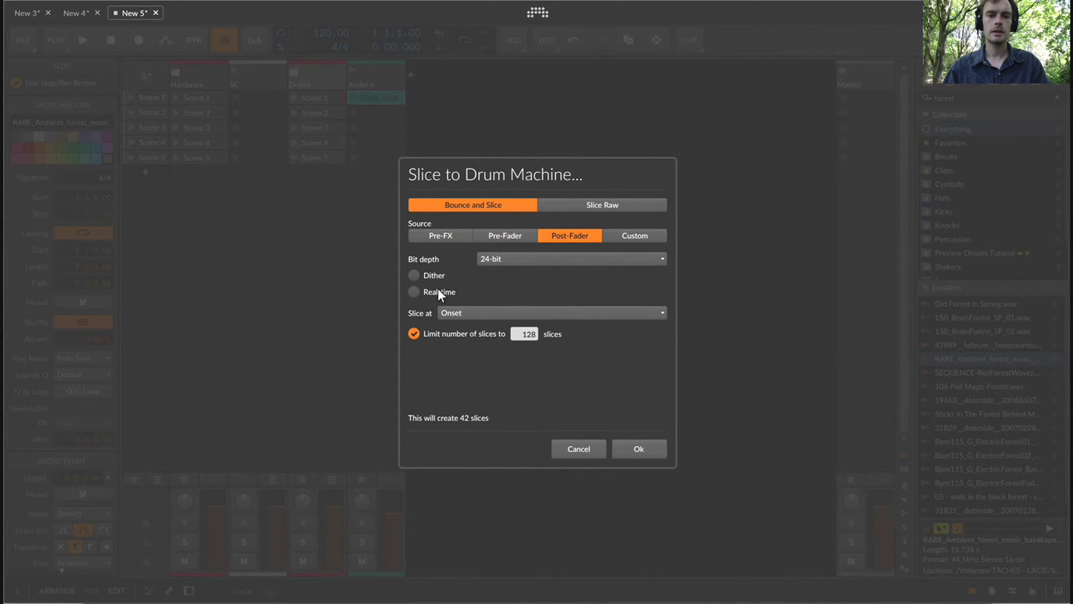
click(652, 445)
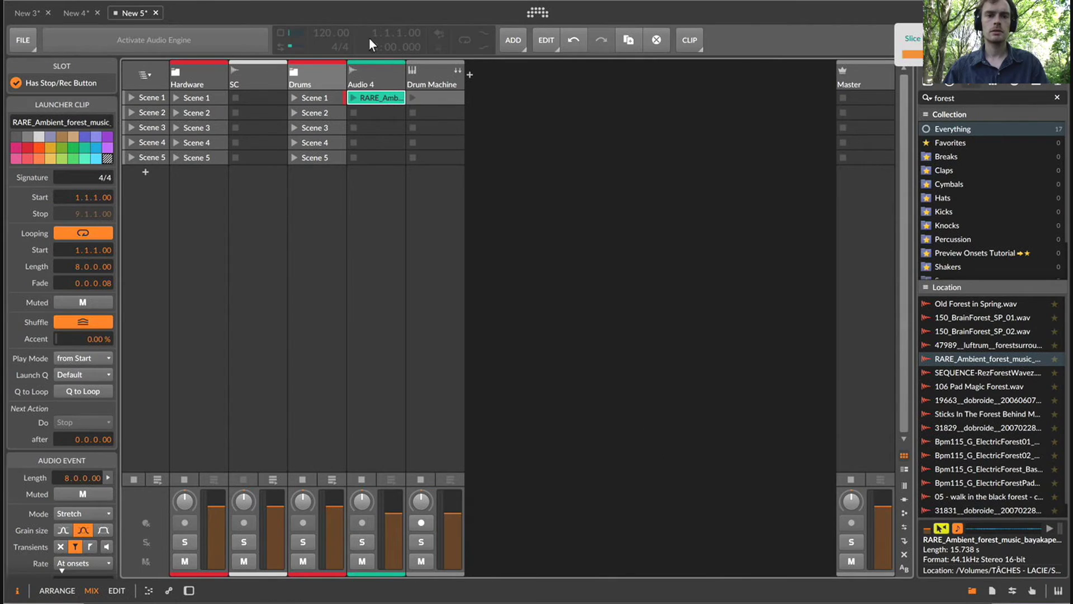
Delete the Audio 4 source track and select the new Drum Machine track.
click(386, 76)
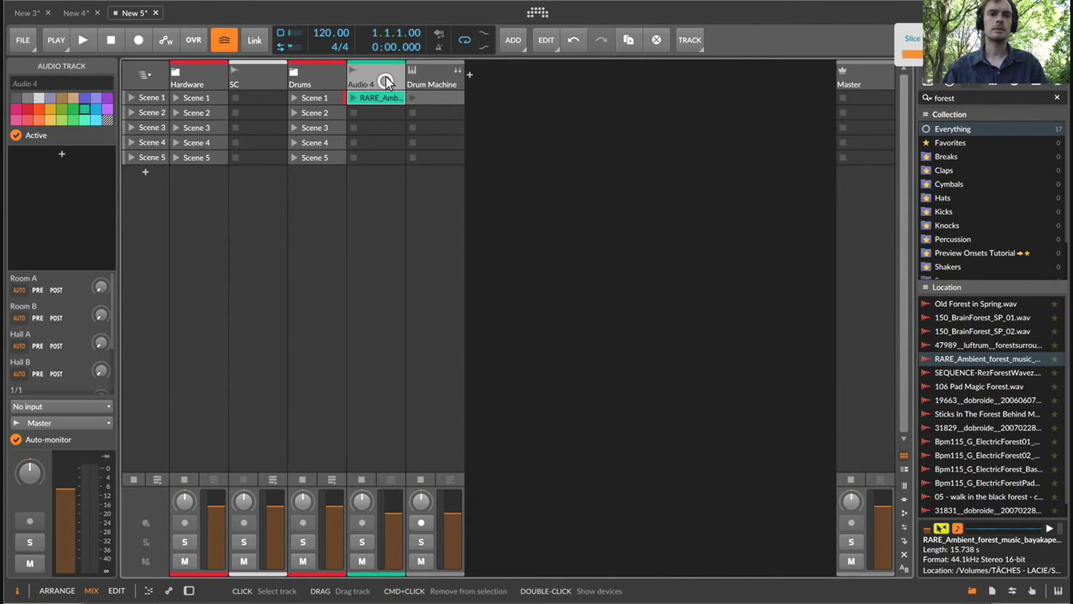
key(BackSpace)
click(374, 78)
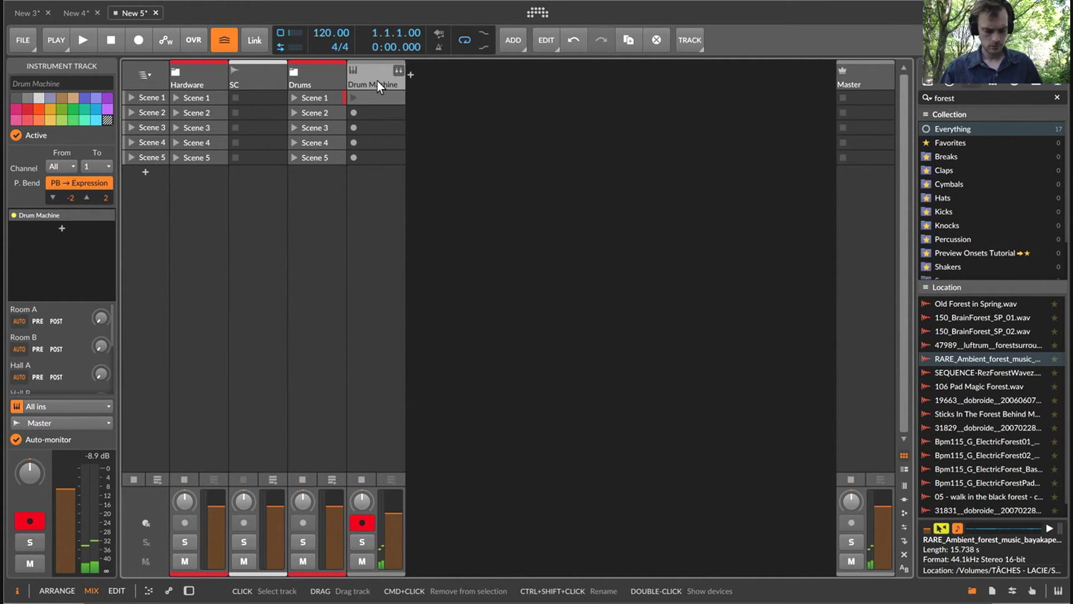
Create a clip in Scene 2 of the Drum Machine track and stack sixteenth notes on C1, C#1 and D1 at its start.
click(374, 109)
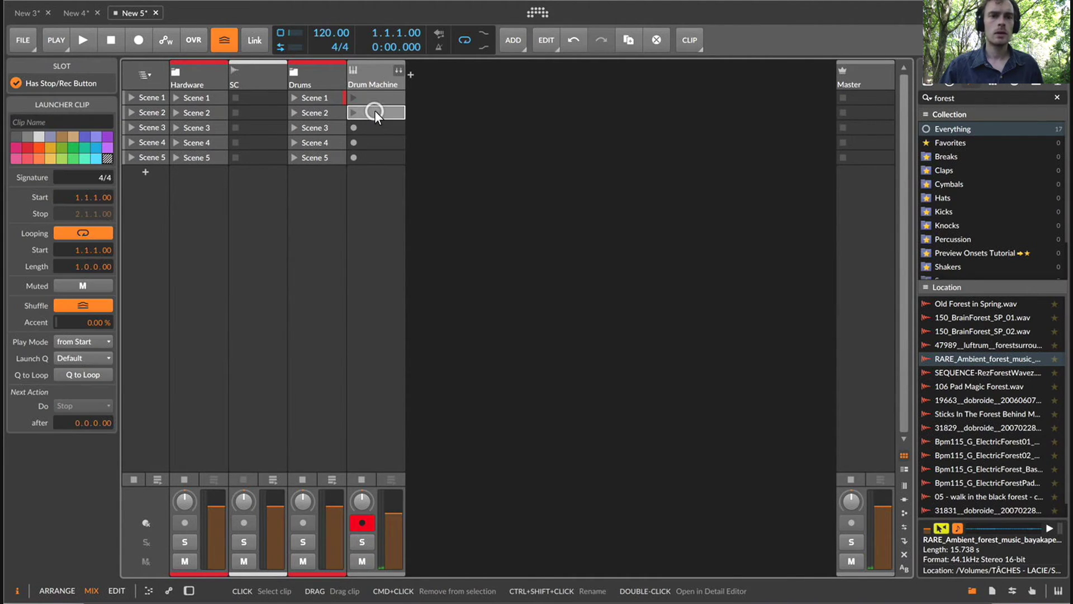
double_click(375, 110)
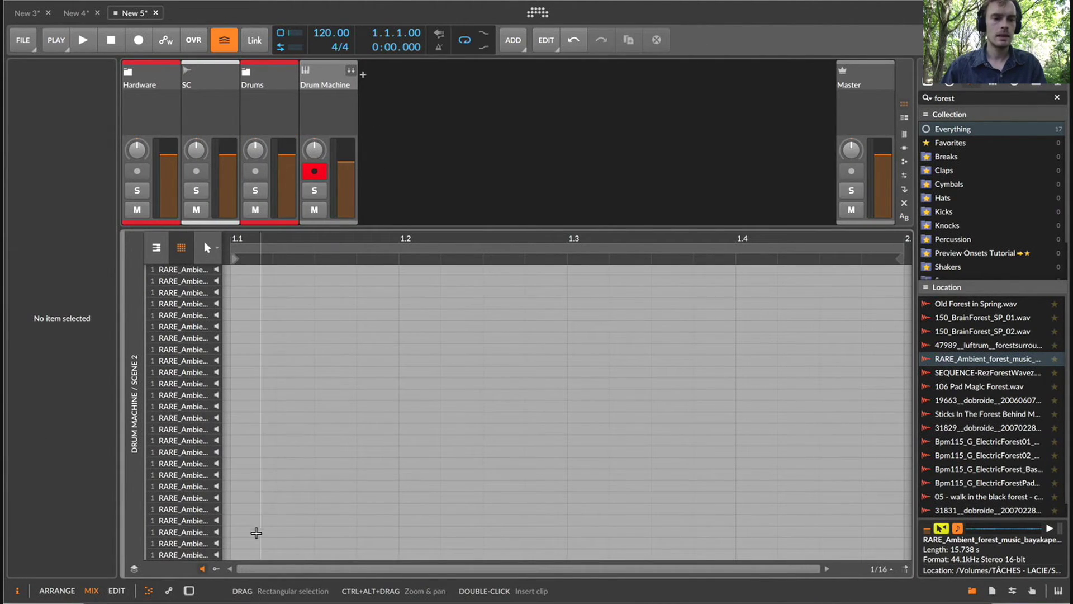
click(247, 557)
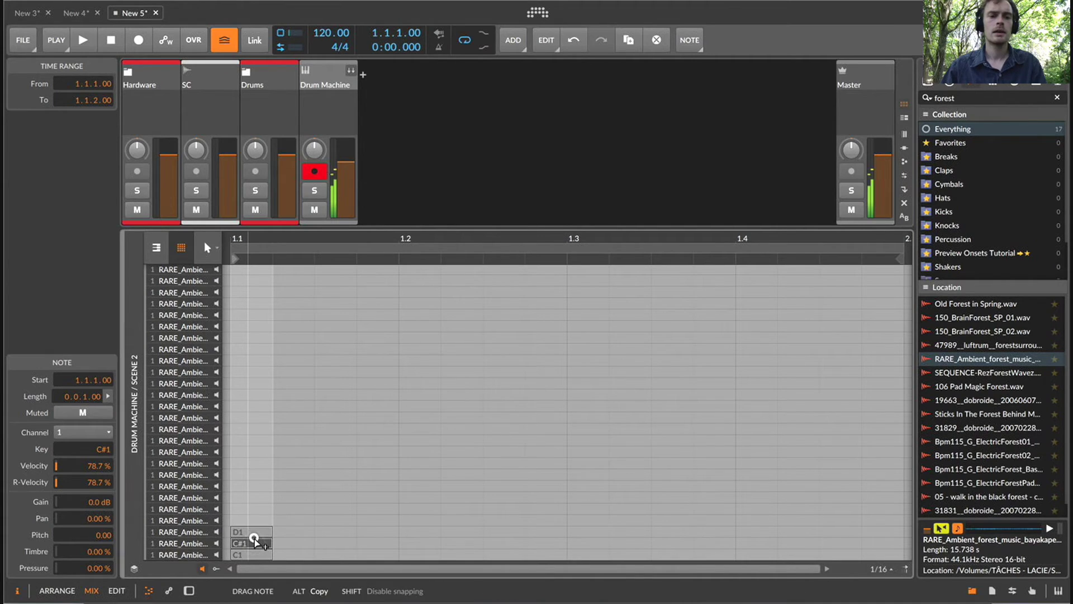
key(a)
key(a)
click(242, 488)
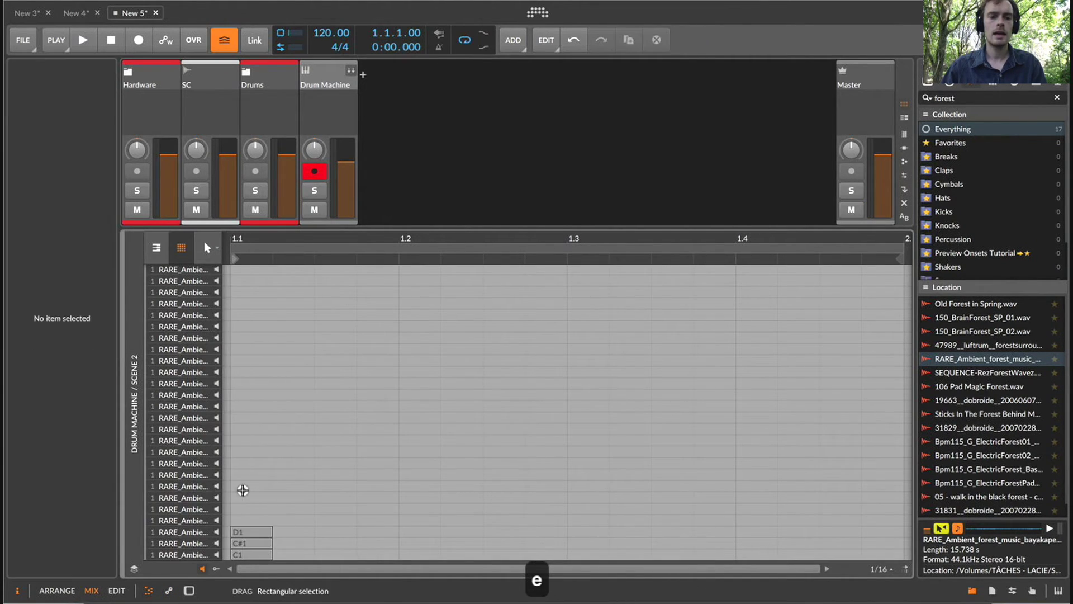
Duplicate the stacked notes upward at the clip's start so they cover every slice from C1 to A1.
key(super+a)
key(a)
key(e)
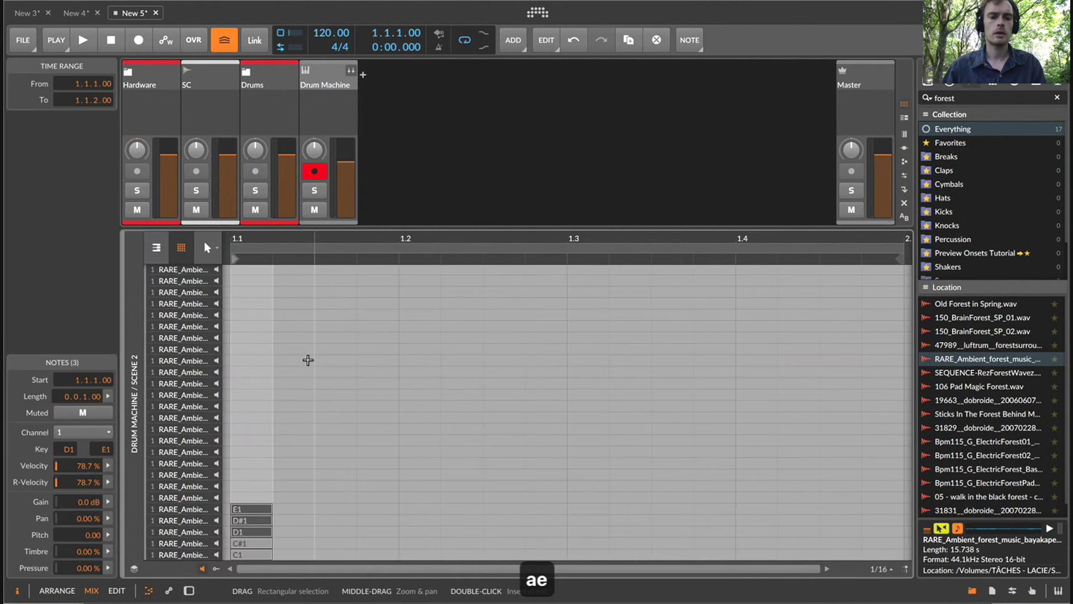
key(super+a)
drag(250, 539, 249, 482)
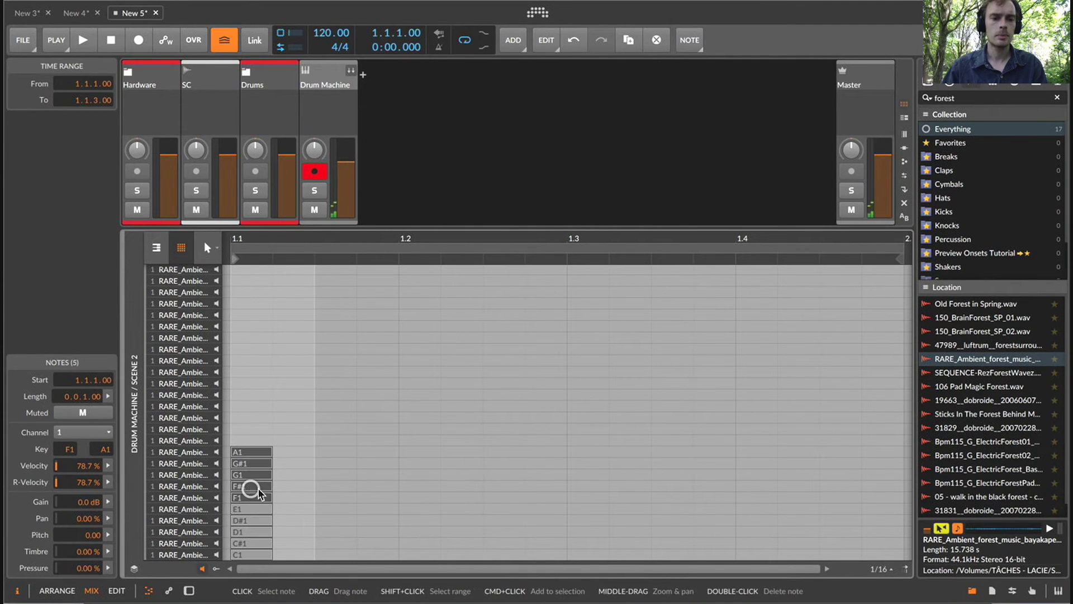
Copy the note stack upward over the remaining slices to F4, undoing one misplaced copy, and enlarge the note editor.
drag(265, 531, 246, 282)
key(super+a)
scroll(354, 350, up, 3)
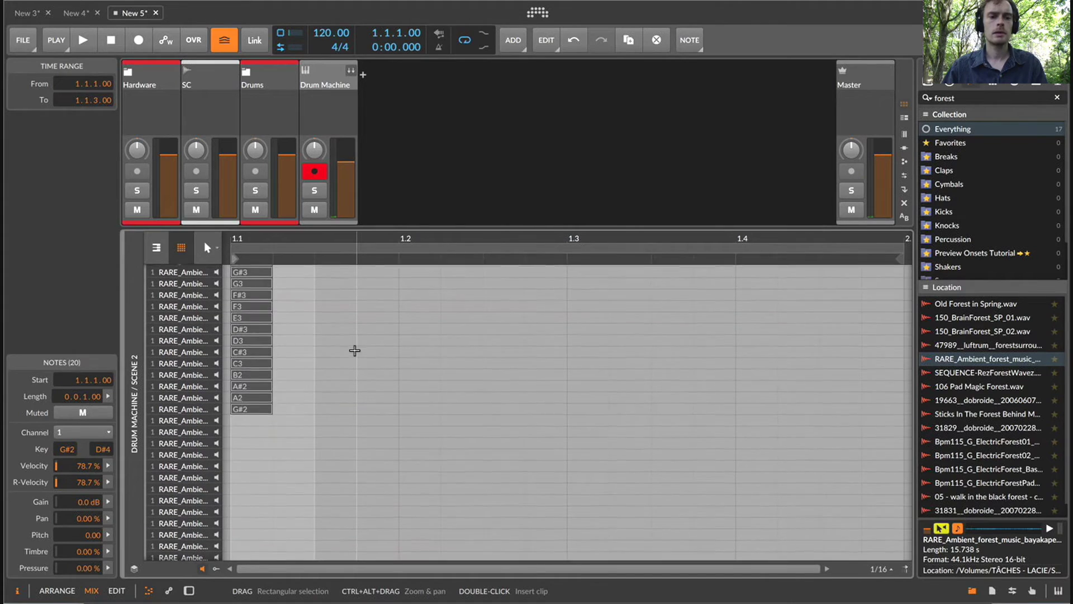
key(super+z)
drag(249, 513, 252, 284)
scroll(293, 354, up, 3)
key(super+a)
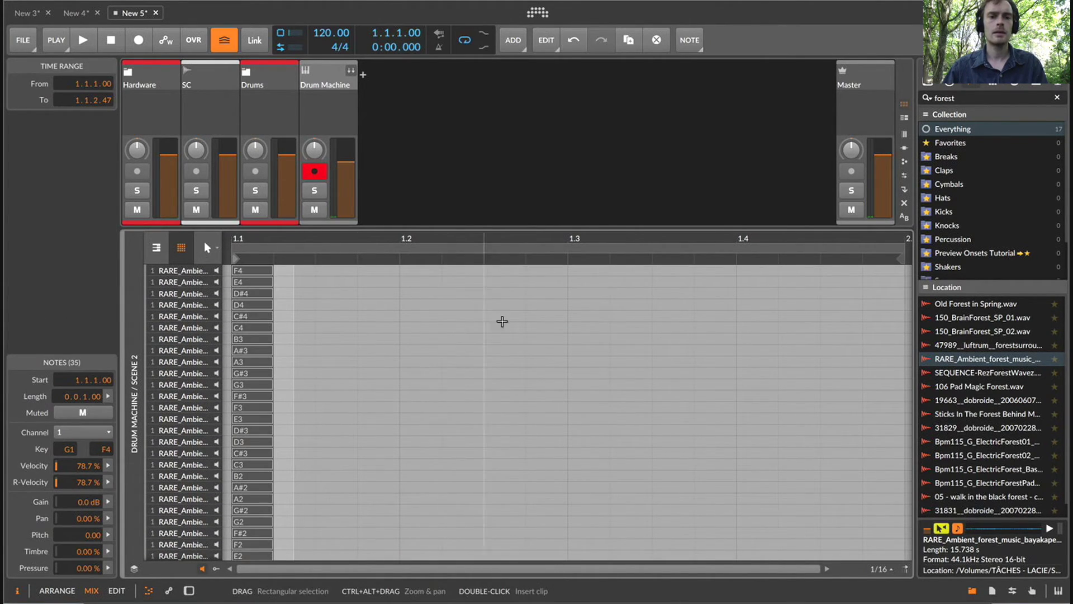
drag(462, 231, 429, 207)
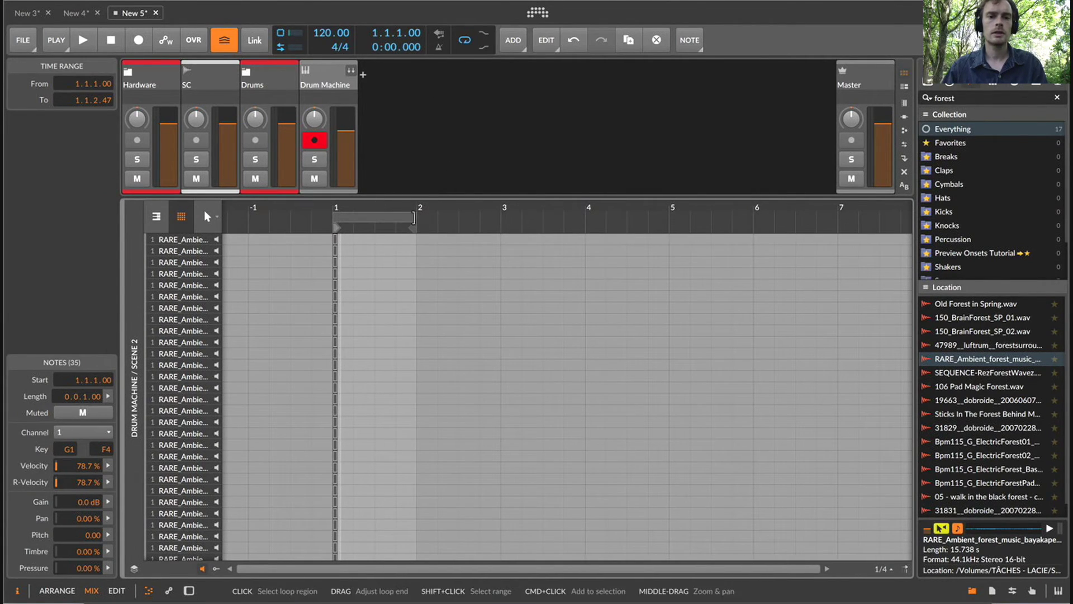
Extend the clip's loop to four bars and make all its notes legato so they span the full length.
click(682, 242)
key(z)
click(677, 284)
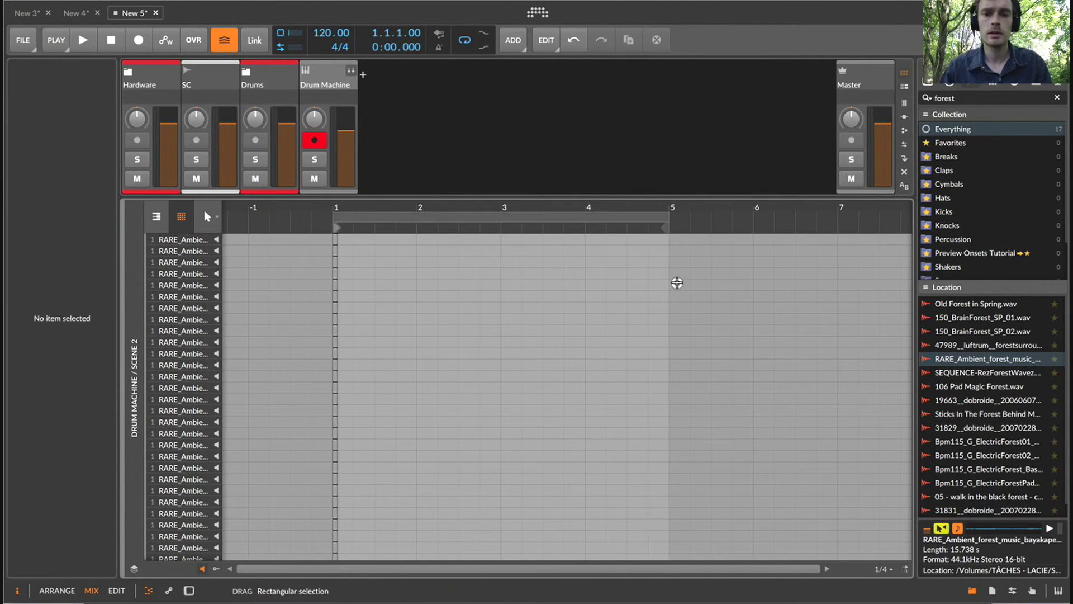
key(super+a)
key(super+shift+l)
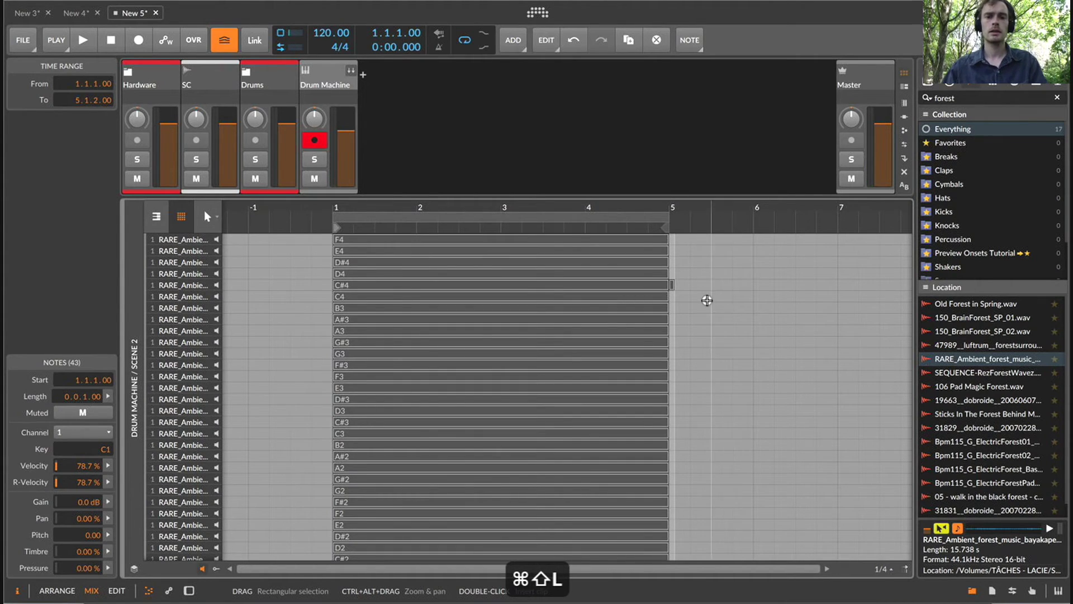
click(707, 300)
Lower the Drum Machine track's volume to about -12.7 dB and delete its Scene 1 clip.
key(d)
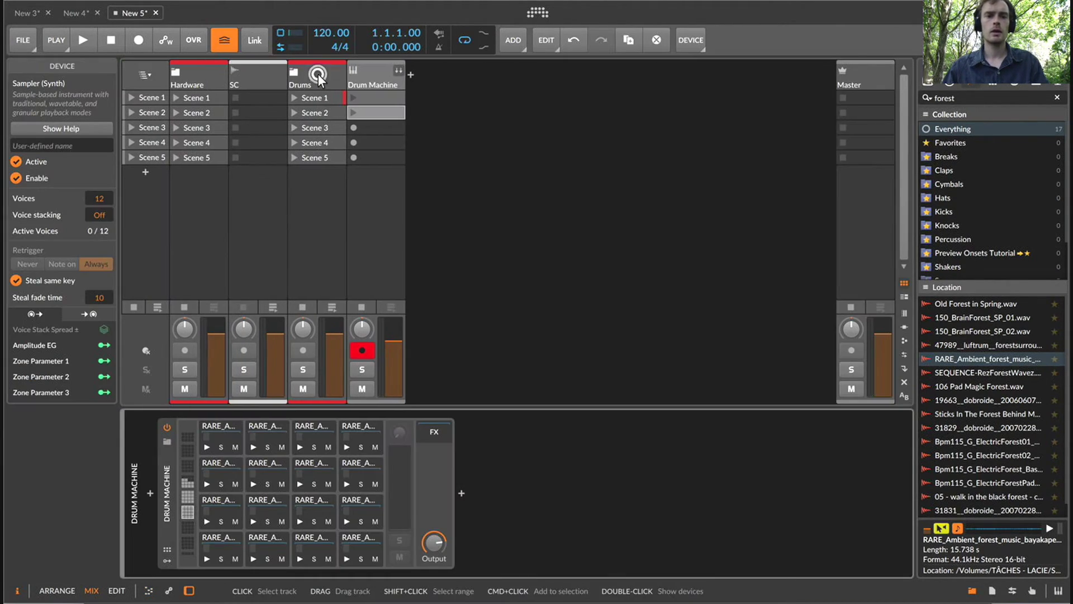
drag(398, 345, 394, 359)
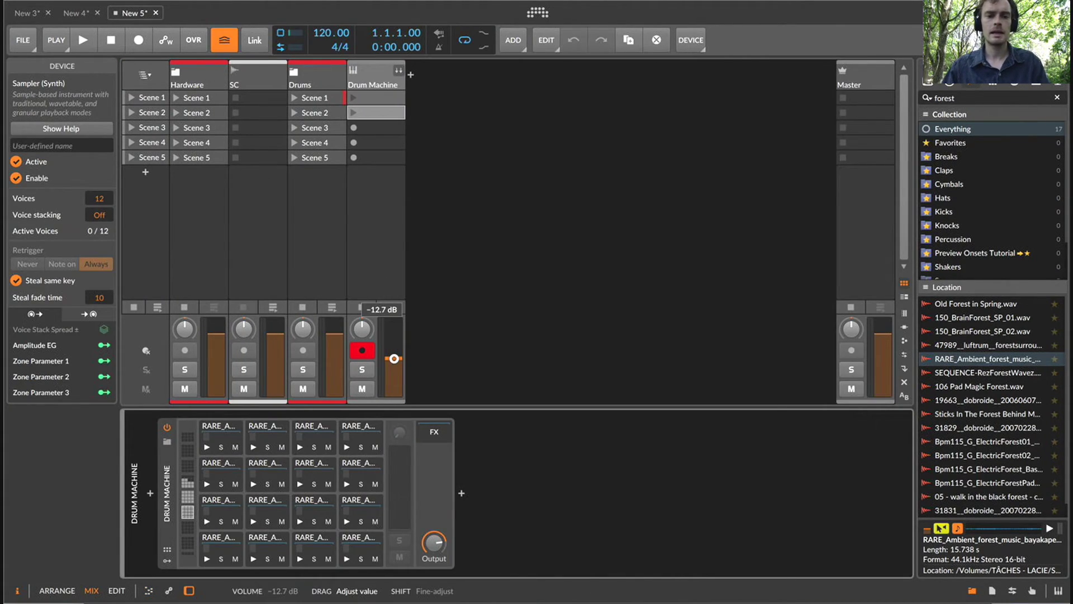
click(354, 113)
click(373, 96)
key(BackSpace)
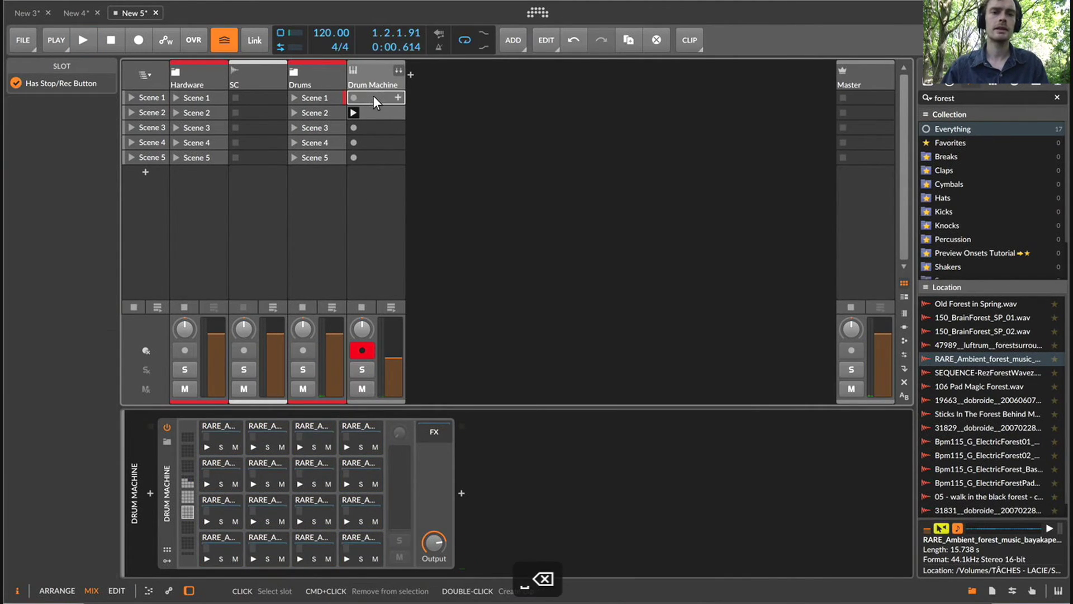
Insert an Arpeggiator before the Drum Machine device on the Drum Machine track.
click(371, 82)
click(382, 112)
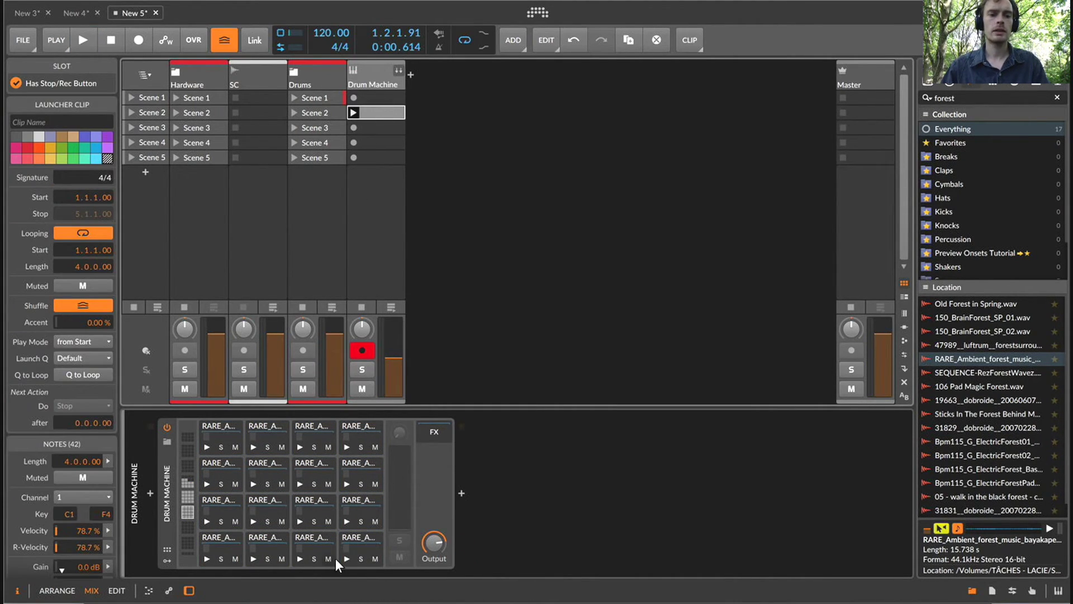
click(149, 494)
text(a)
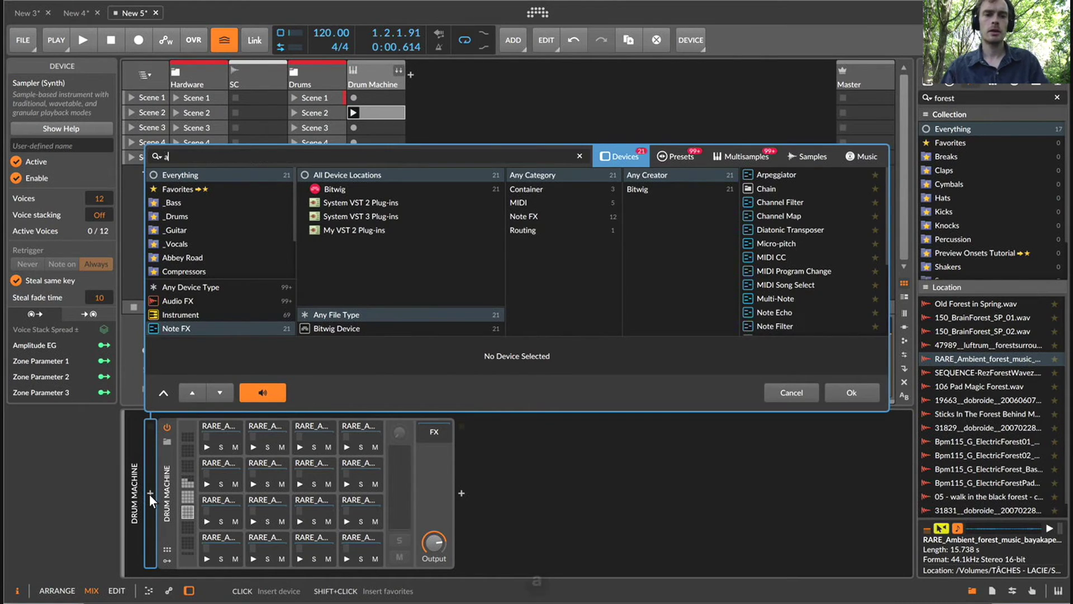
text(rp)
key(Down)
key(Return)
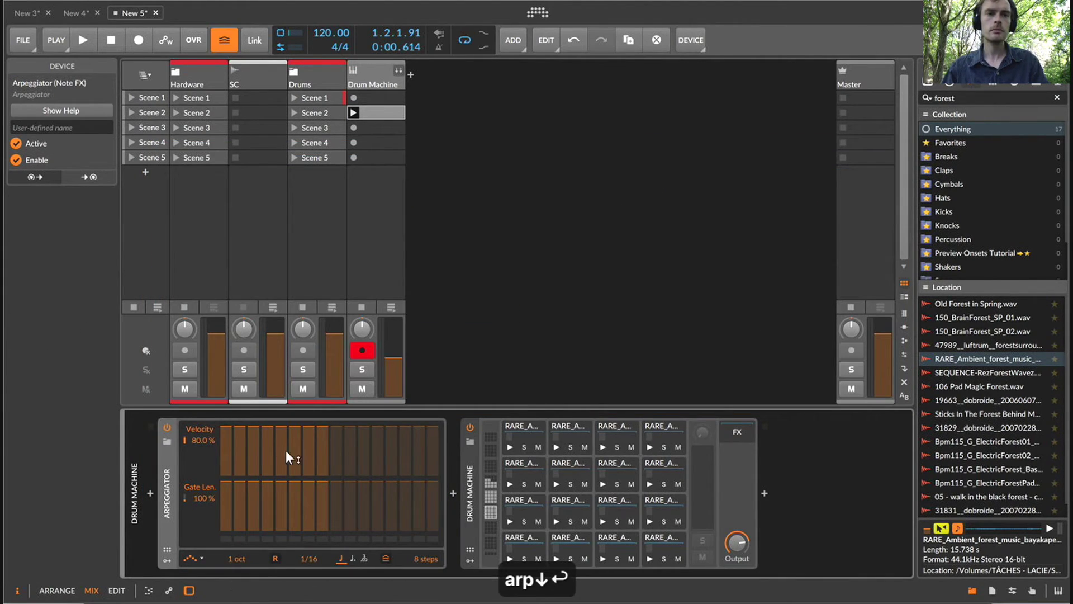
Set the Arpeggiator's pattern to random (RND).
click(192, 558)
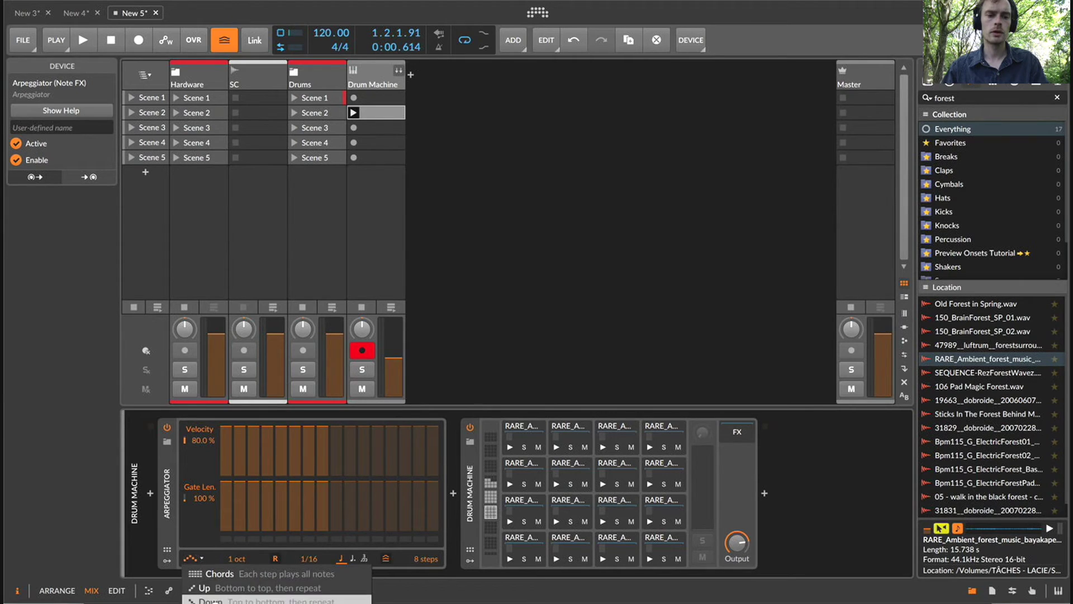
click(215, 601)
key(Down)
key(Down)
key(Down)
key(Down)
key(Down)
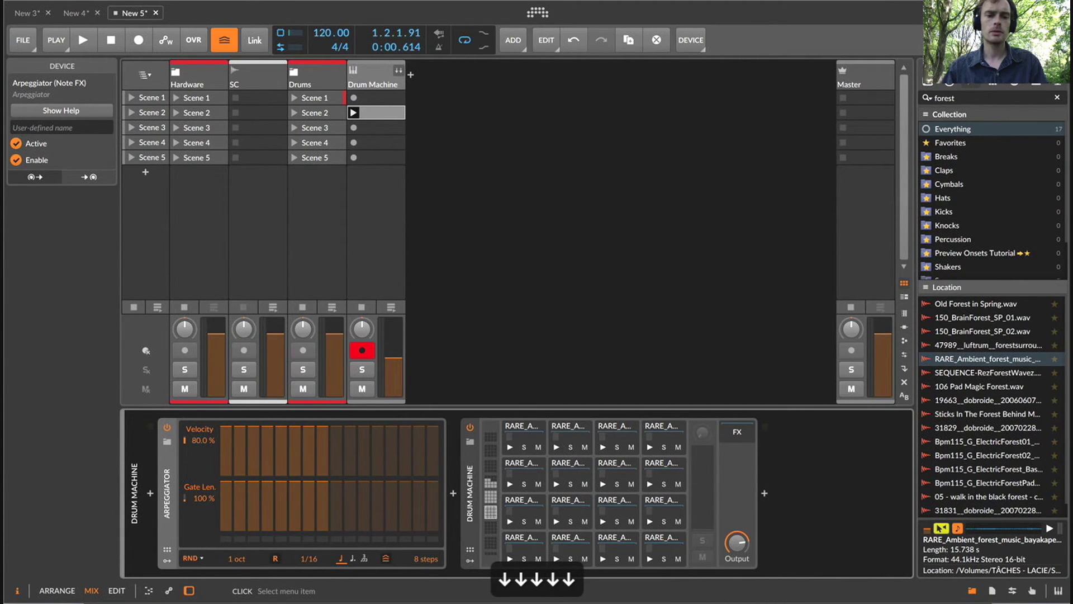
Set the first slice's Sampler envelope sustain to 0% and copy that value to all 41 other layers.
click(523, 537)
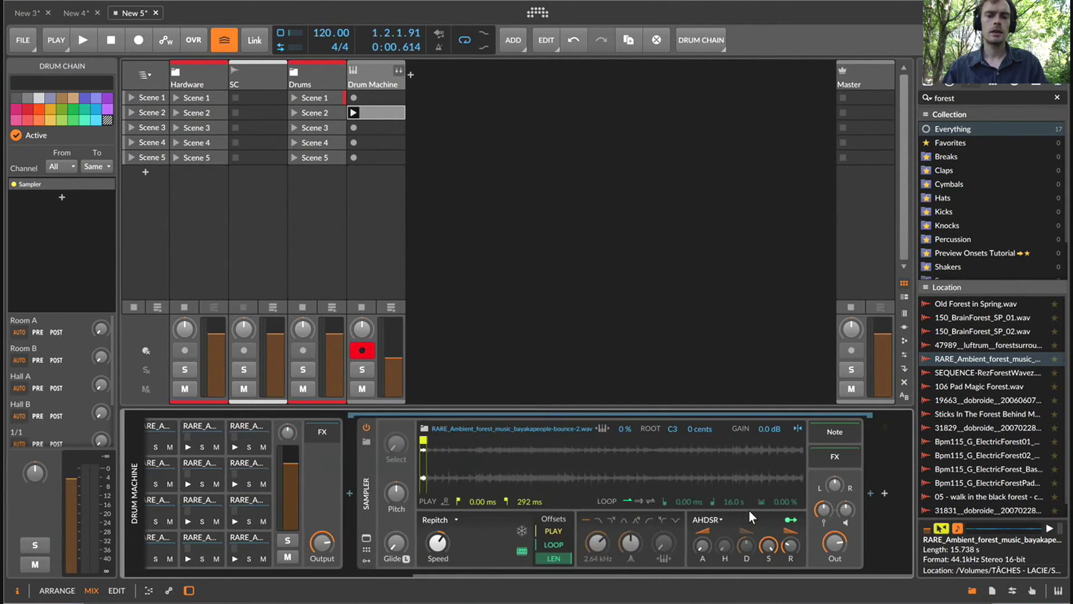
click(768, 545)
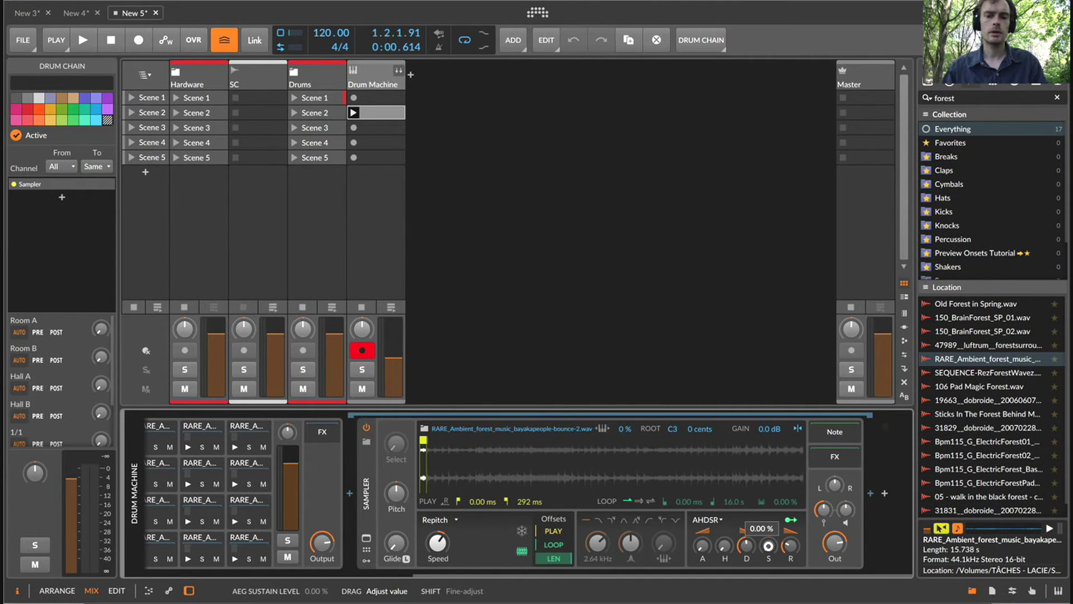
right_click(769, 545)
key(Escape)
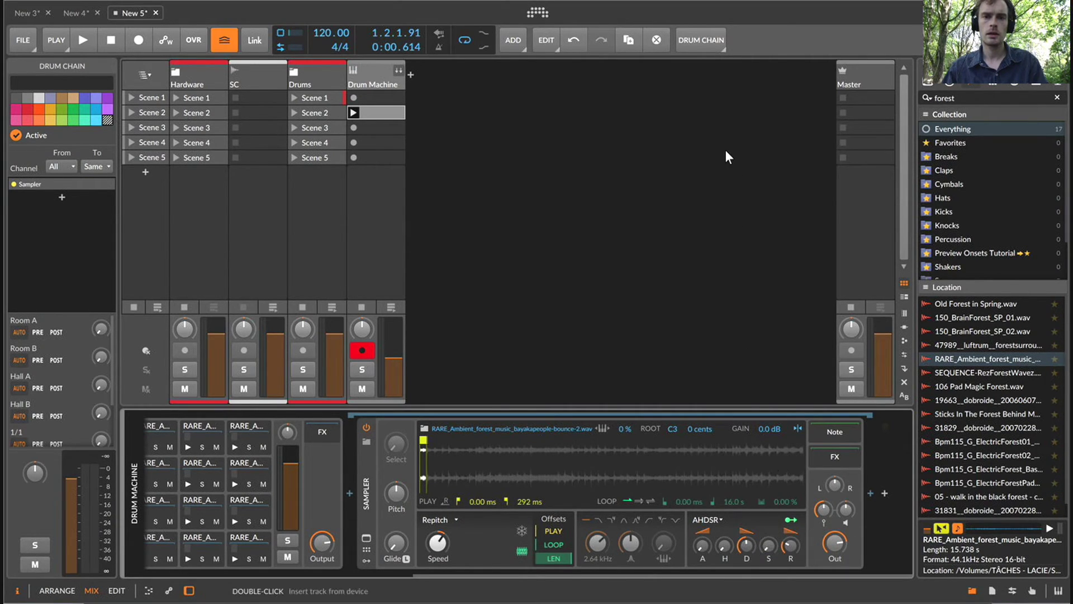
drag(698, 3, 697, 65)
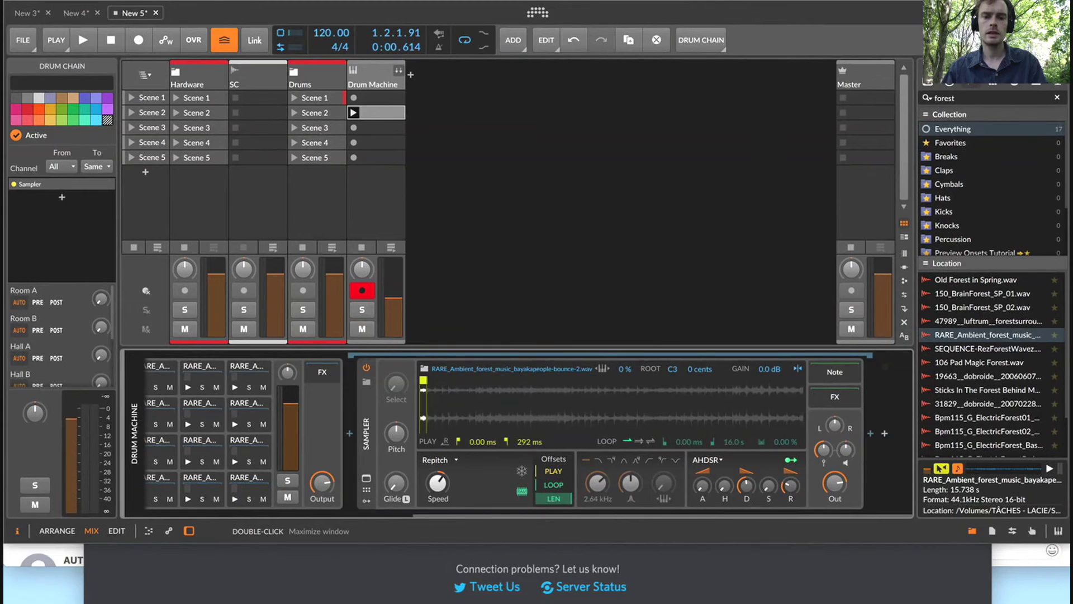
right_click(766, 490)
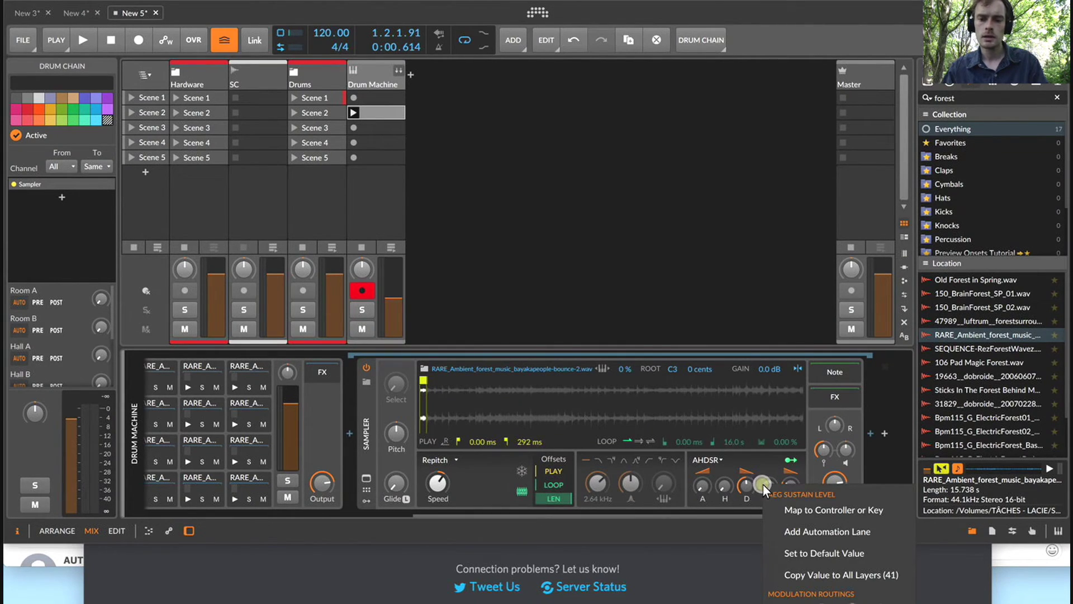
click(834, 572)
Set the Sampler's envelope decay to 269 ms and copy that value to all layers.
click(747, 485)
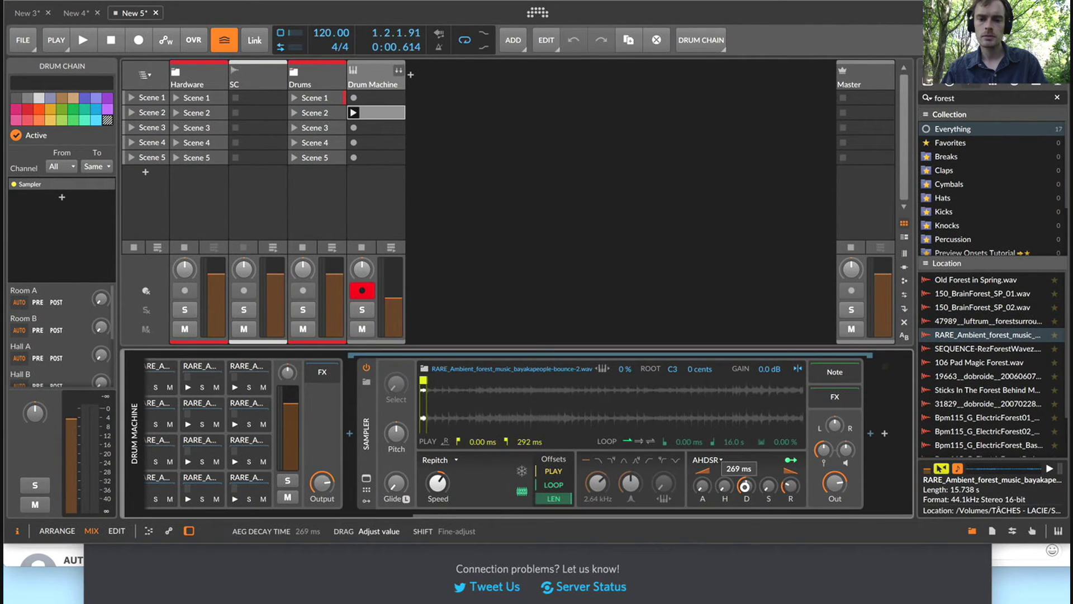
right_click(745, 487)
click(810, 577)
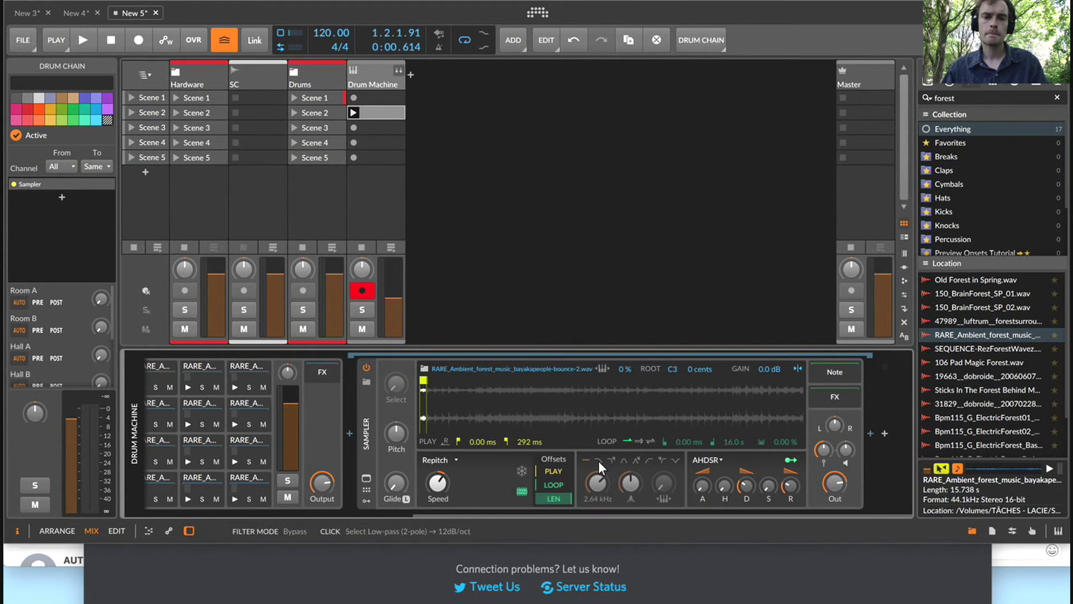
key(e)
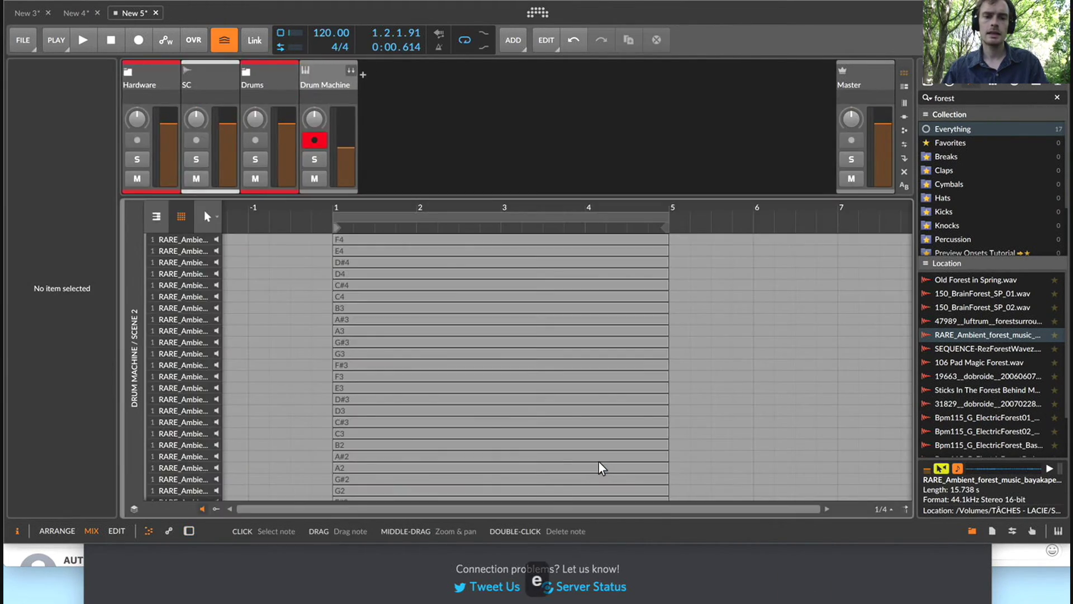
key(e)
drag(508, 543, 512, 599)
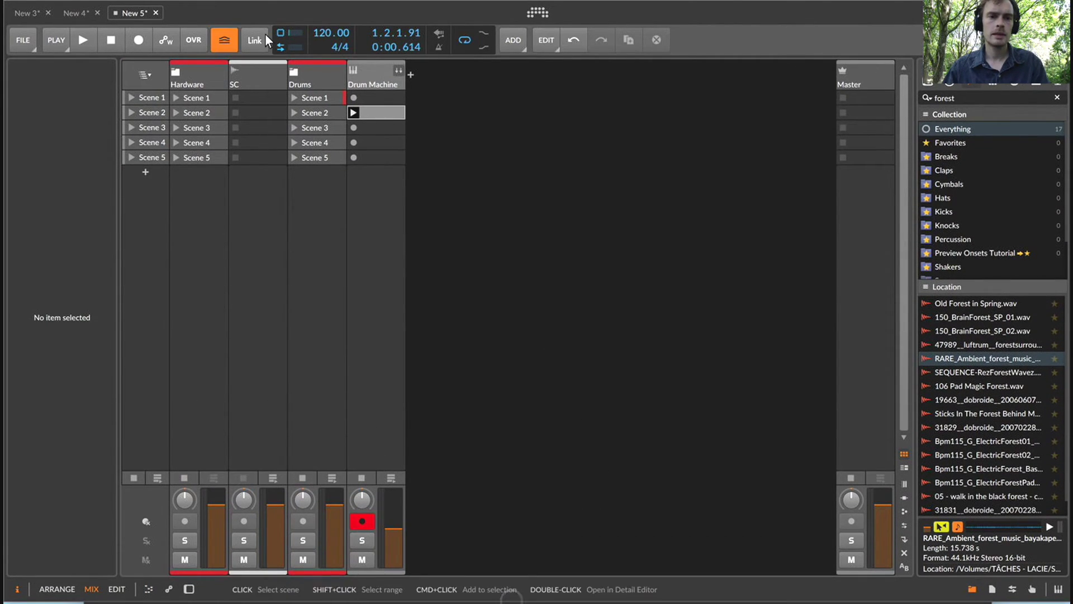
Set the gate length of Arpeggiator steps 1 and 5 to 0% and draw varied velocities across all eight steps.
click(362, 76)
key(d)
mouse_move(225, 499)
mouse_down()
mouse_move(225, 528)
mouse_move(281, 528)
mouse_up()
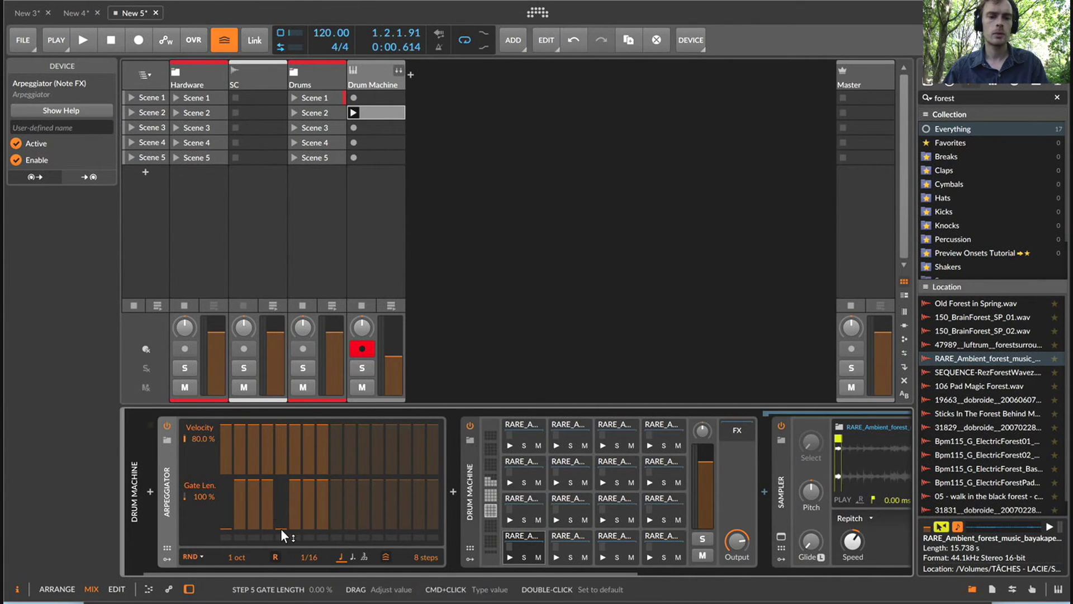
mouse_move(226, 433)
mouse_down()
mouse_move(256, 460)
mouse_move(294, 439)
mouse_move(322, 446)
mouse_up()
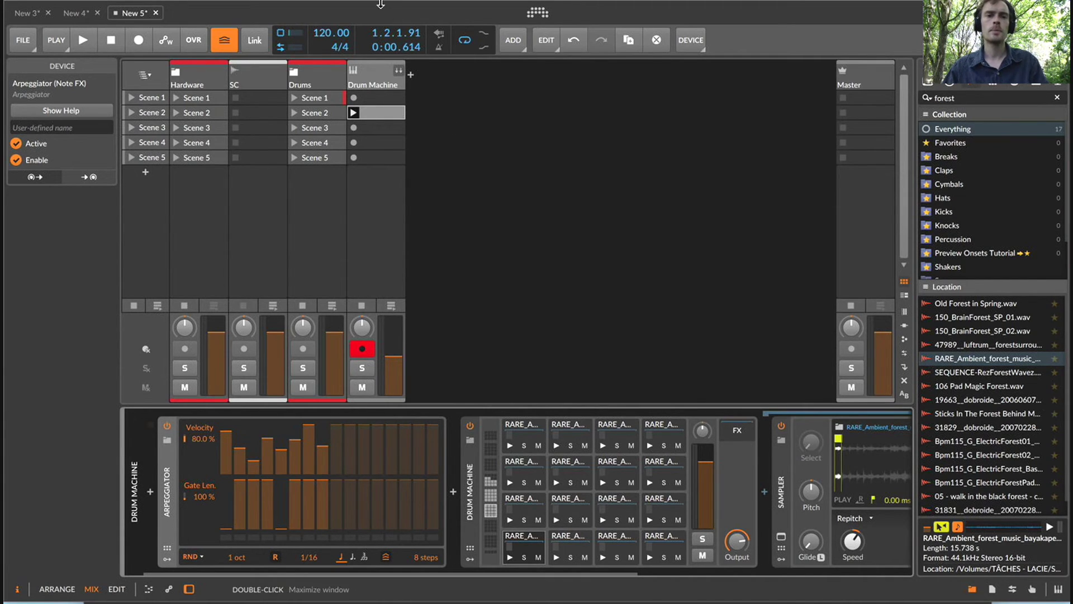
Raise the Drum Machine track's volume while its Scene 2 clip plays, and solo the track.
click(366, 82)
click(363, 81)
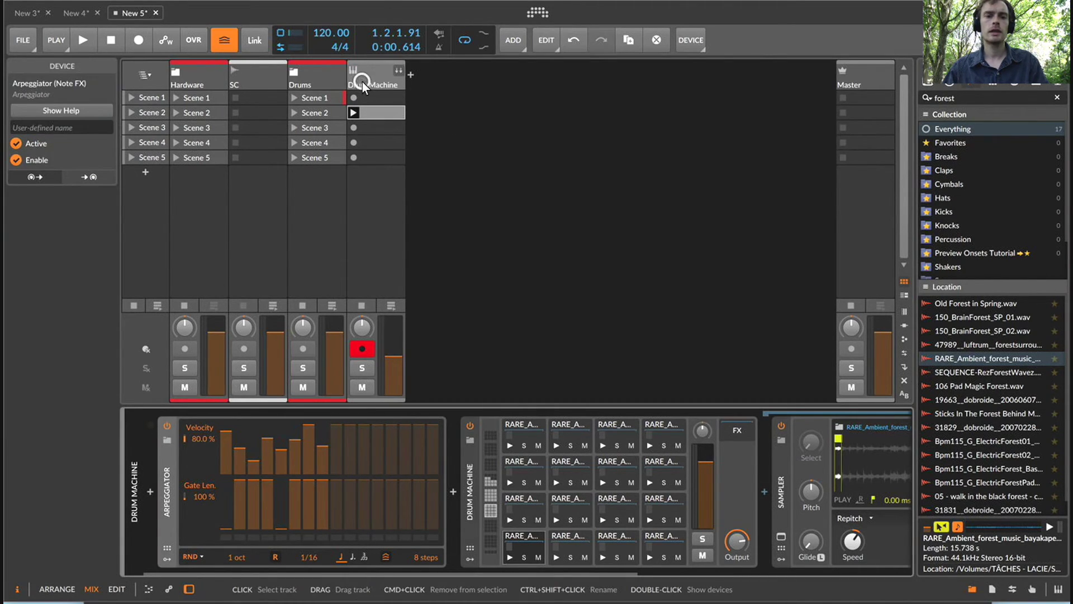
click(352, 113)
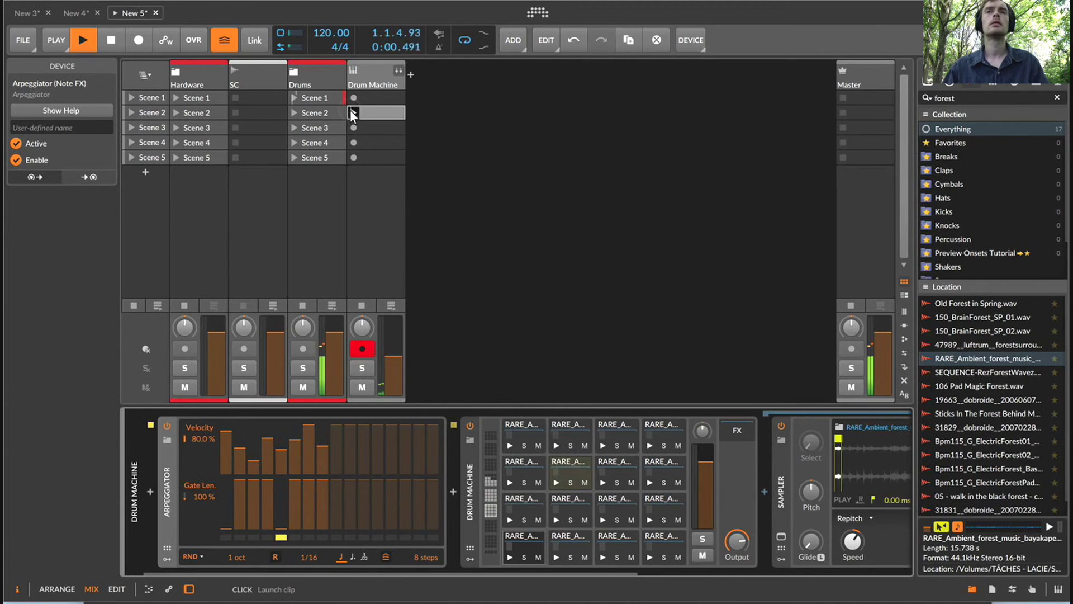
drag(393, 356, 394, 344)
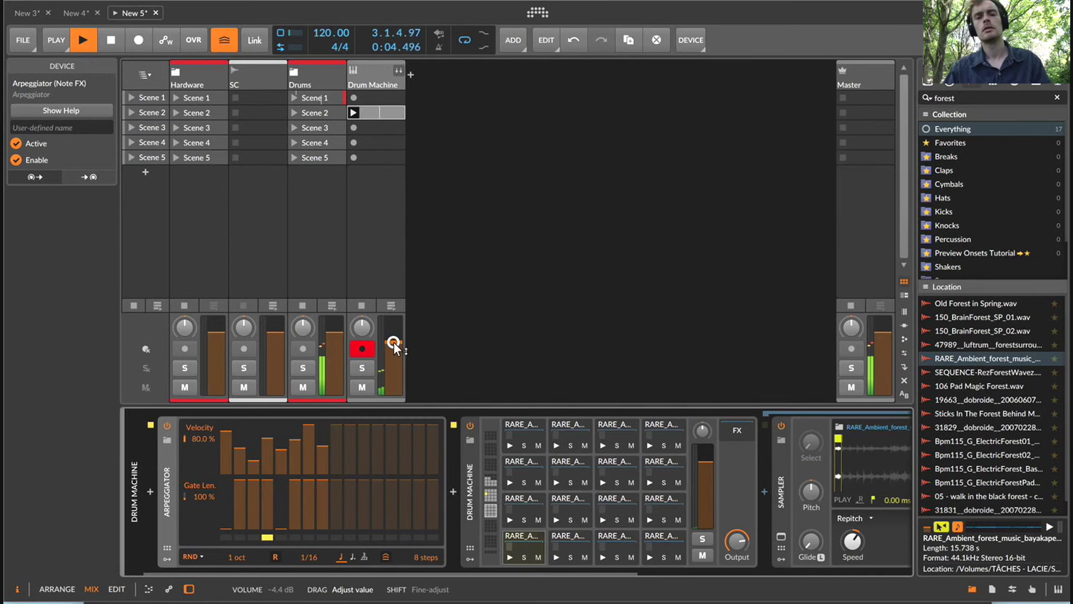
drag(395, 343, 396, 341)
click(369, 372)
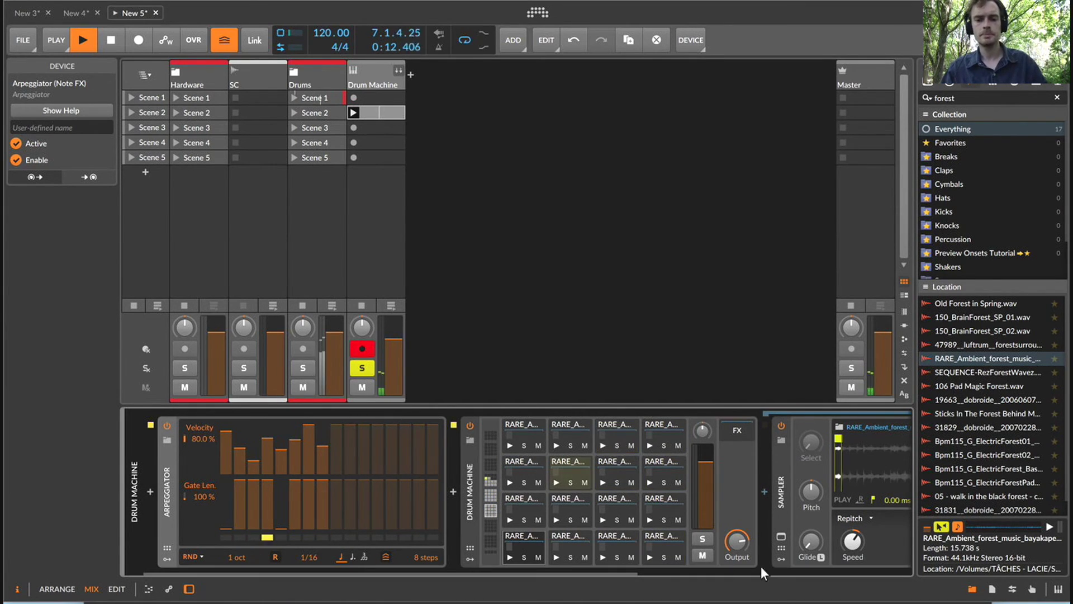
Add an Expressions modulator to the Drum Machine device.
scroll(770, 515, right, 5)
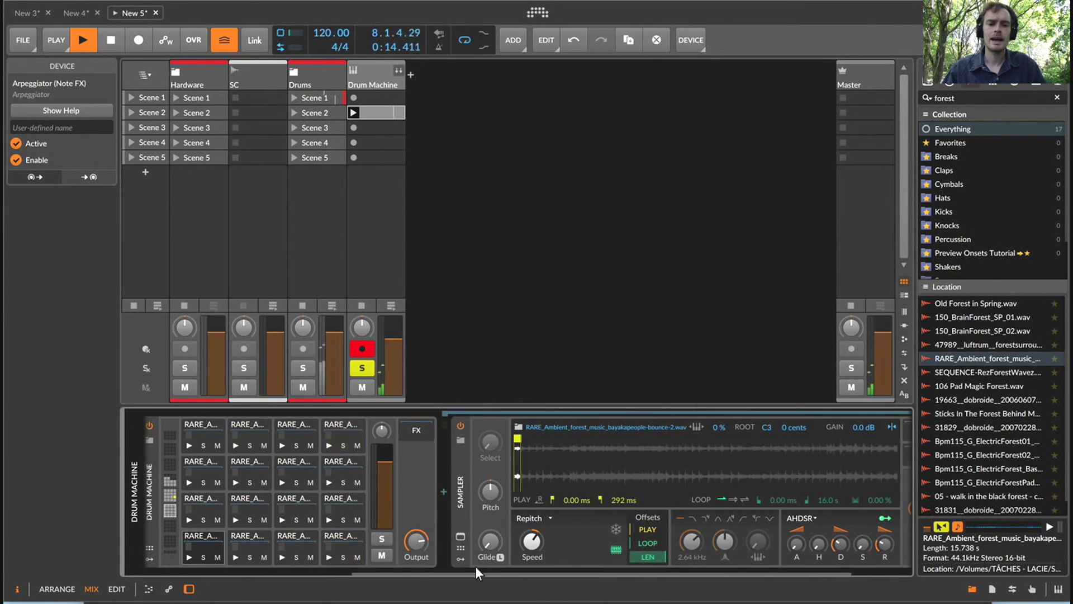
scroll(465, 556, left, 5)
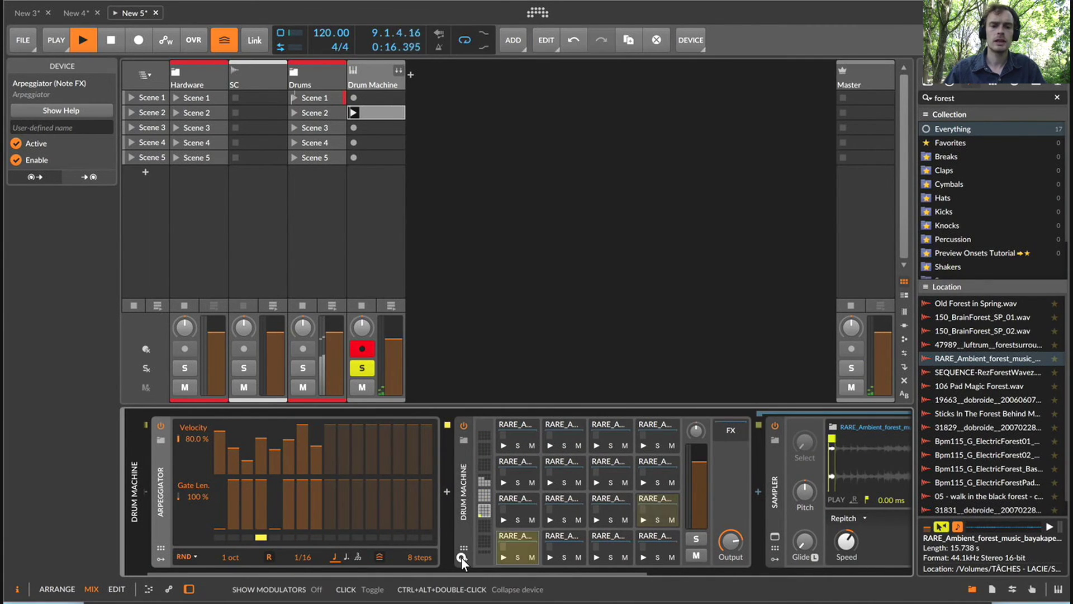
click(461, 558)
click(485, 443)
text(e)
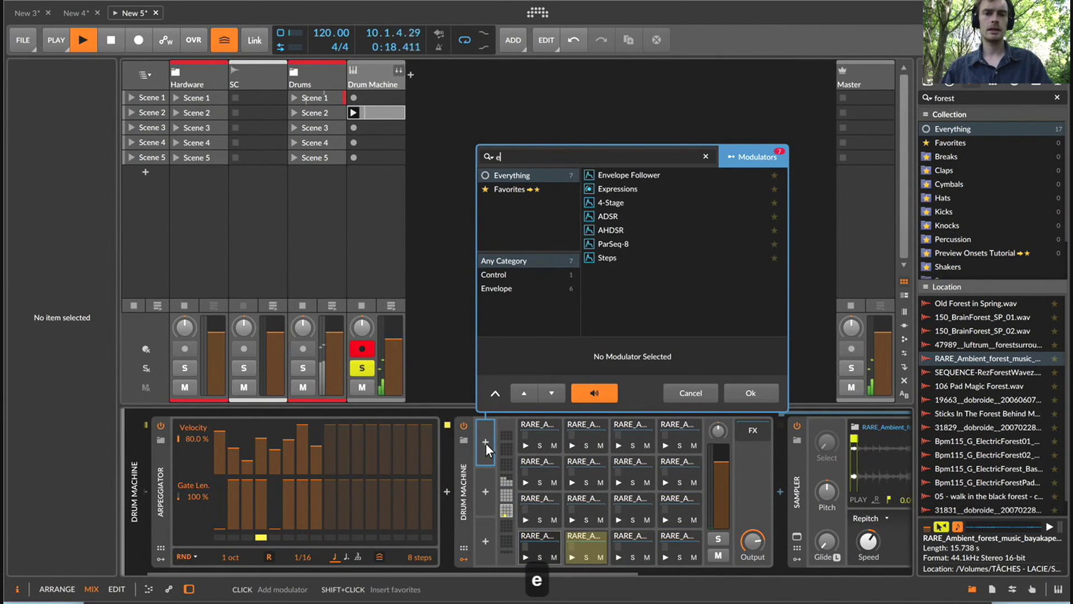
text(x)
key(Down)
key(Return)
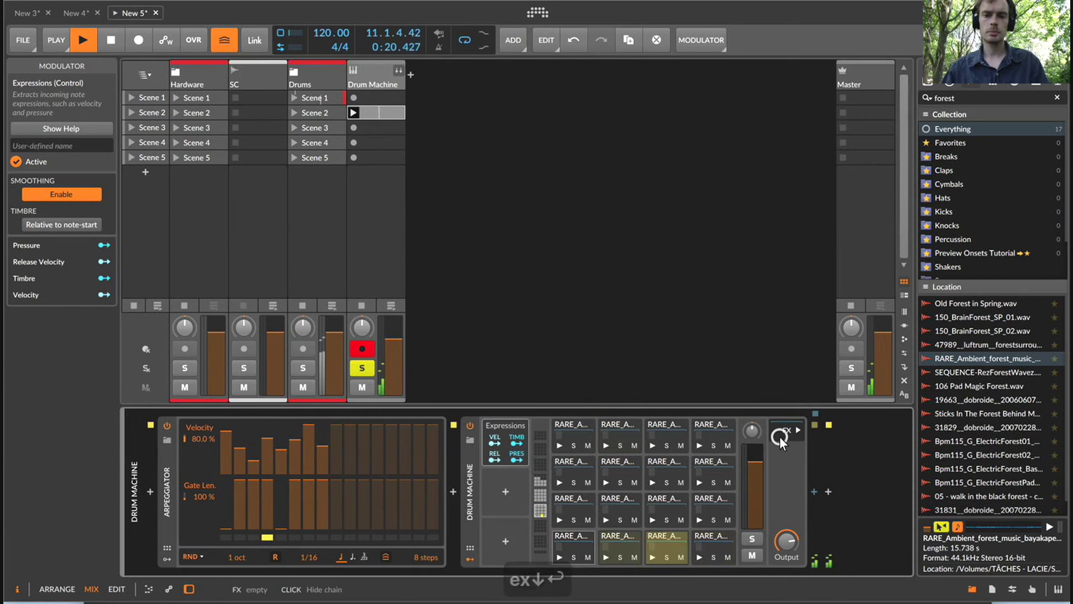
Insert a Filter in the Drum Machine's FX chain, with its cutoff at about 403 Hz and a lower resonance.
click(814, 492)
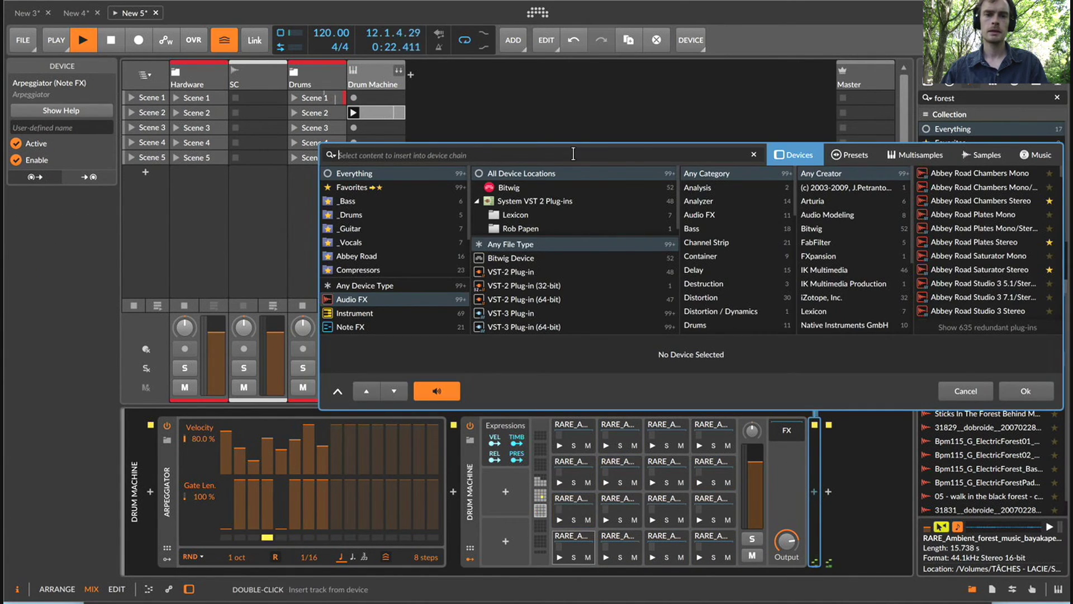
text(fil)
key(Down)
key(Return)
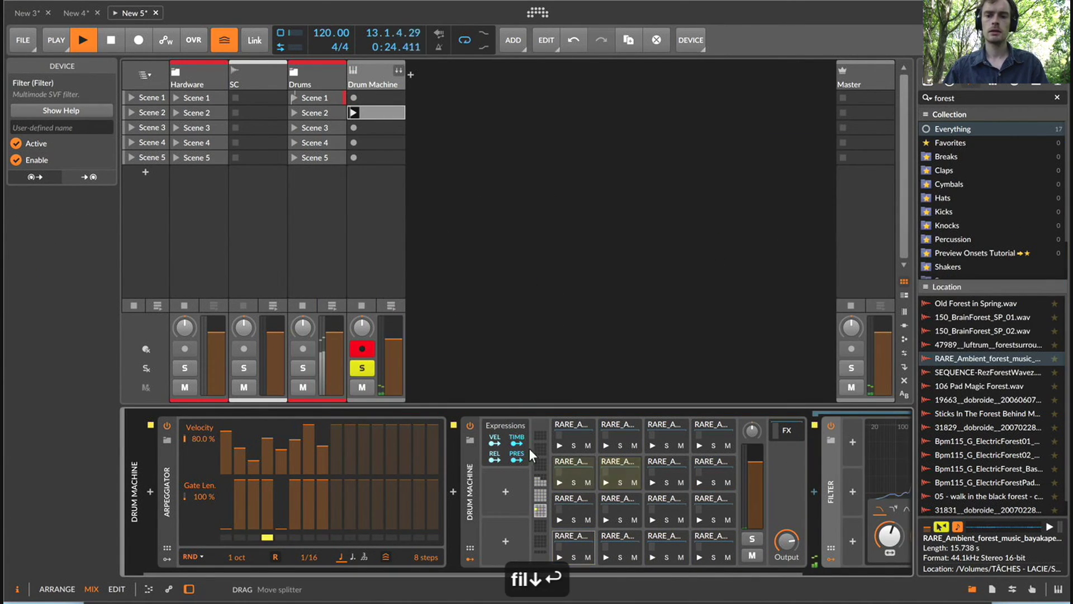
drag(790, 446, 790, 466)
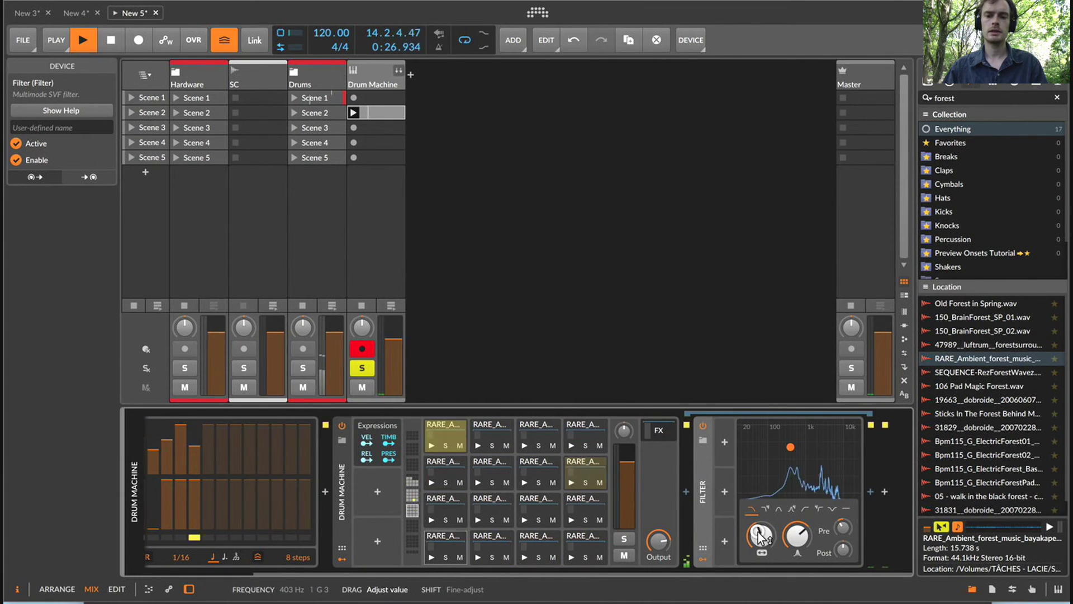
Modulate the Filter's frequency with the Expressions velocity output by an amount of about 48.81.
click(369, 445)
drag(763, 536, 771, 539)
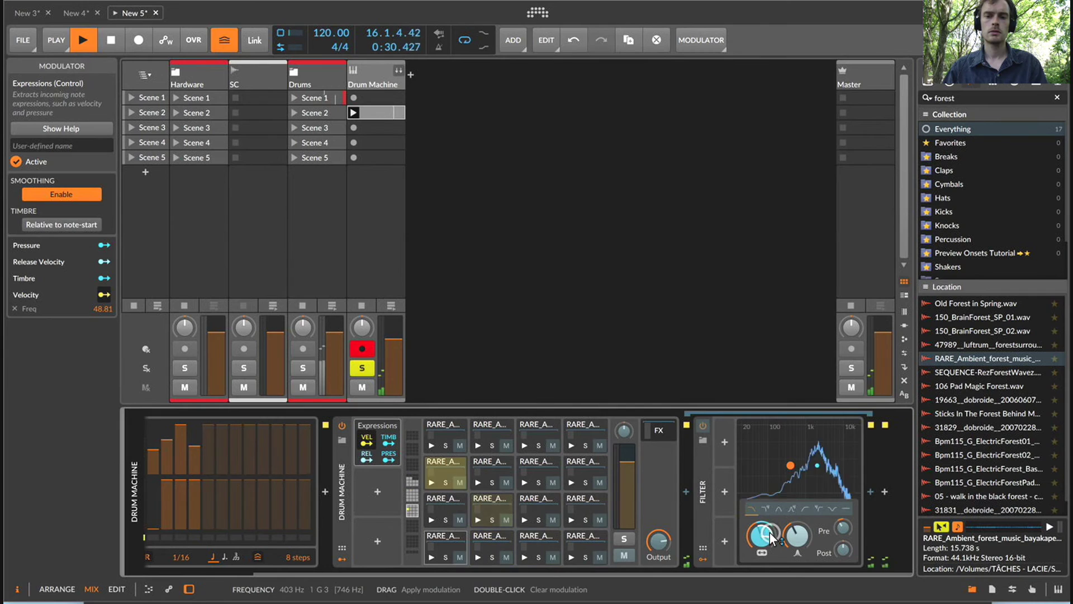
click(367, 439)
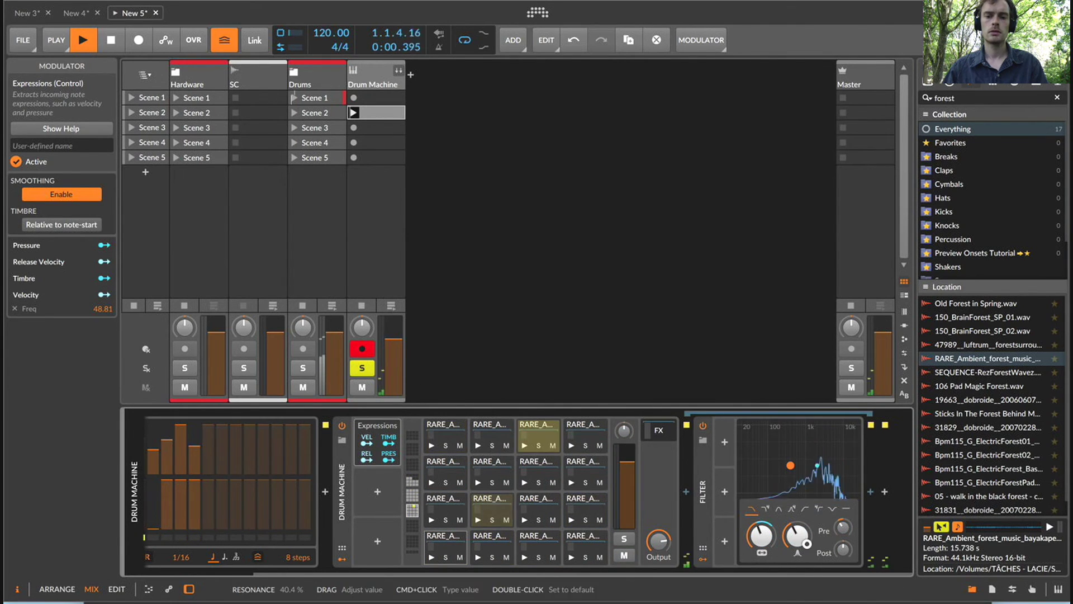
Add a Steps modulator to the Drum Machine device below the Expressions modulator.
click(377, 489)
text(ste)
key(Down)
key(Return)
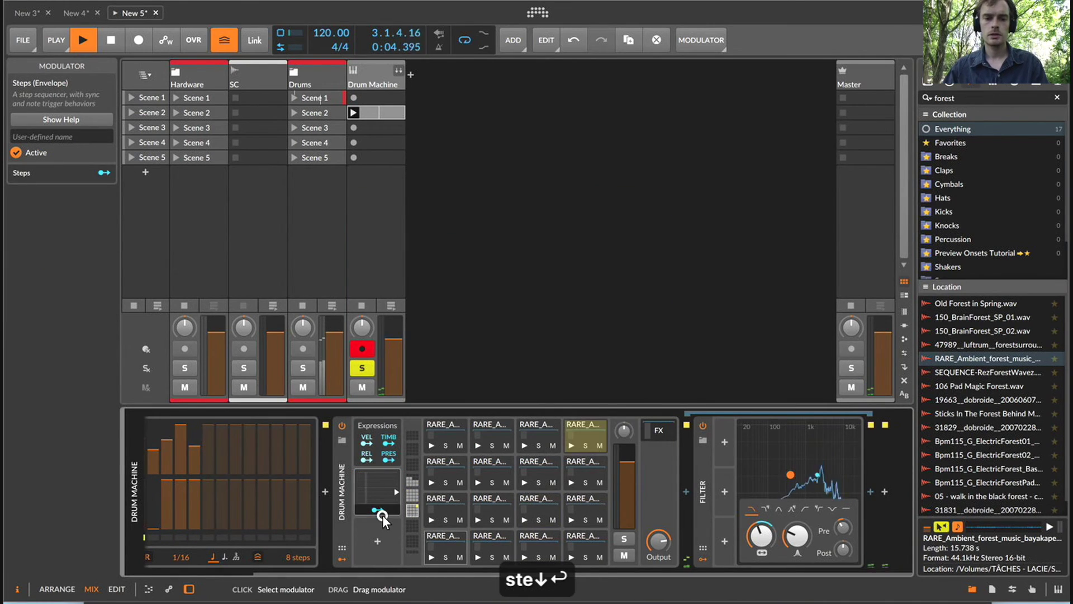
Modulate the Filter's resonance with the Steps modulator by about 0.346 and randomize its 16 steps.
click(382, 515)
drag(796, 538, 796, 523)
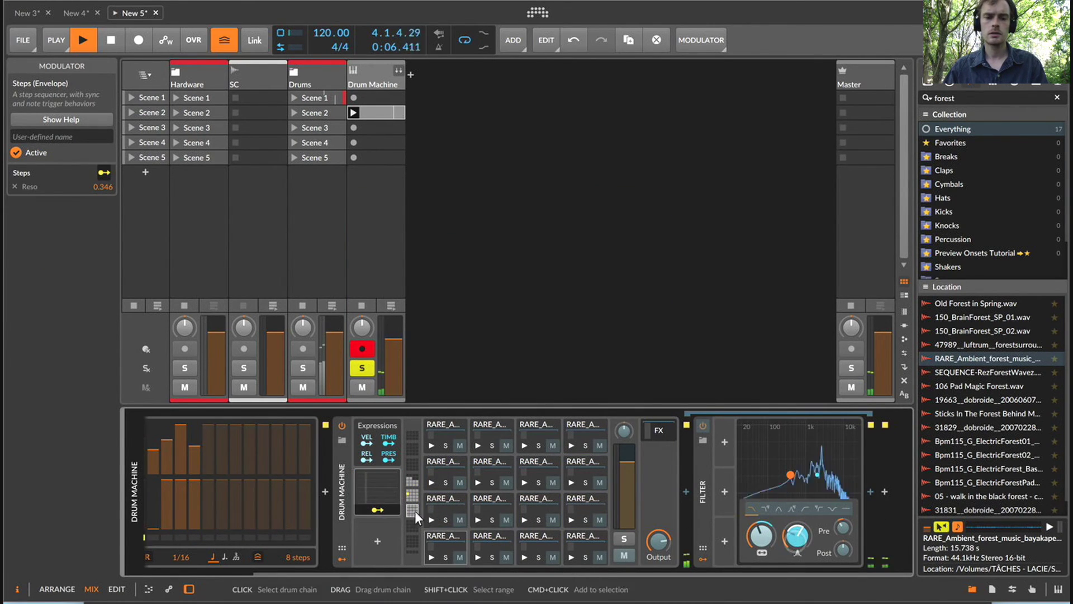
click(376, 492)
click(678, 529)
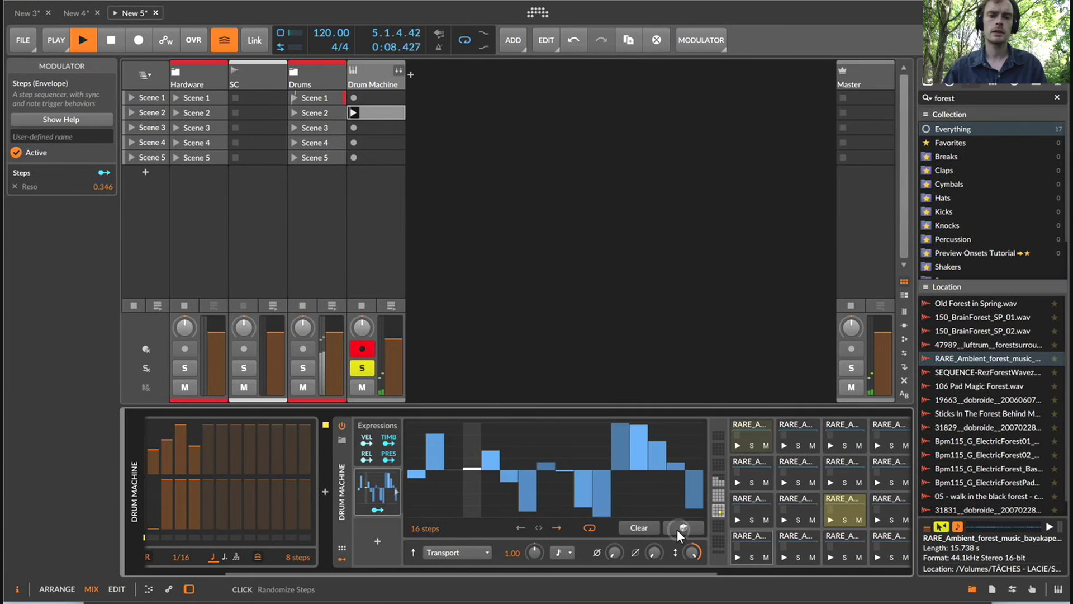
Raise the Steps modulator's smoothing and slightly raise the Filter's cutoff frequency.
drag(657, 554, 658, 514)
scroll(587, 510, right, 3)
scroll(587, 510, down, 1)
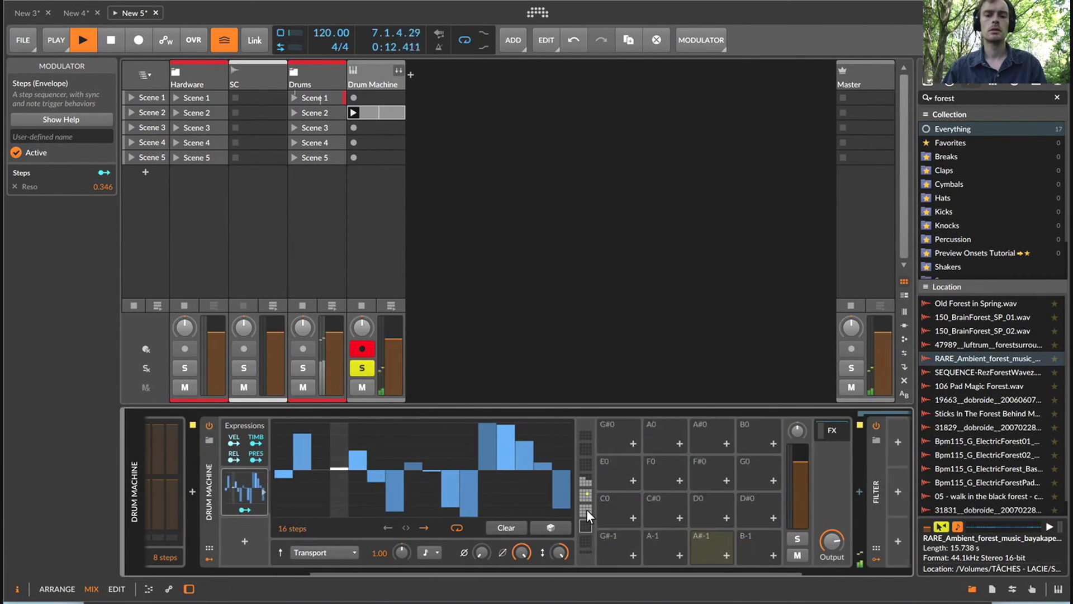
scroll(816, 541, right, 3)
drag(762, 536, 762, 528)
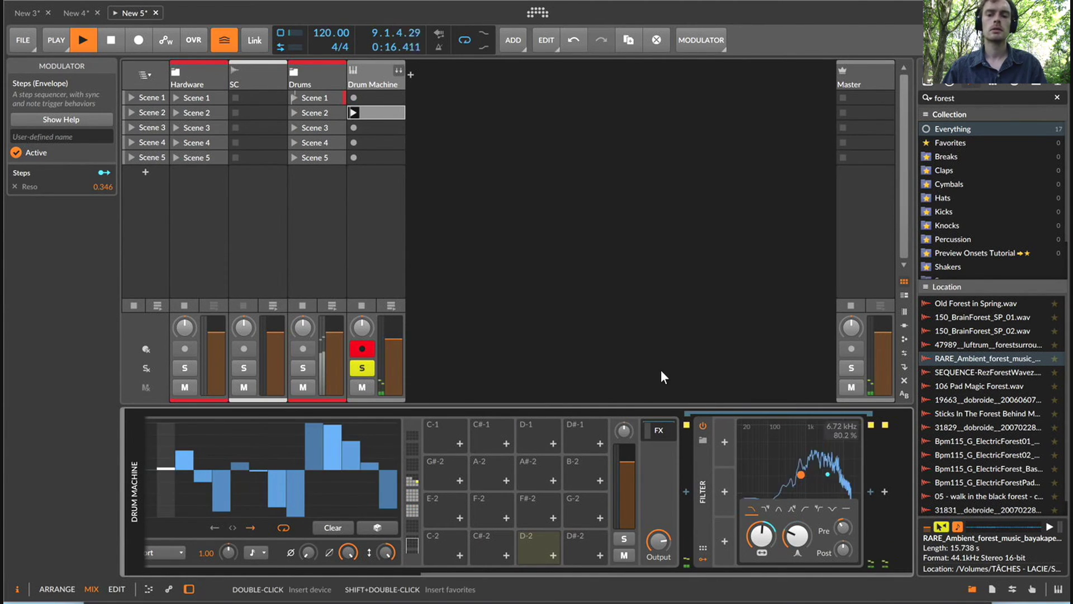
Add a Reverb device after the Drum Machine on the same track.
click(885, 492)
text(rev)
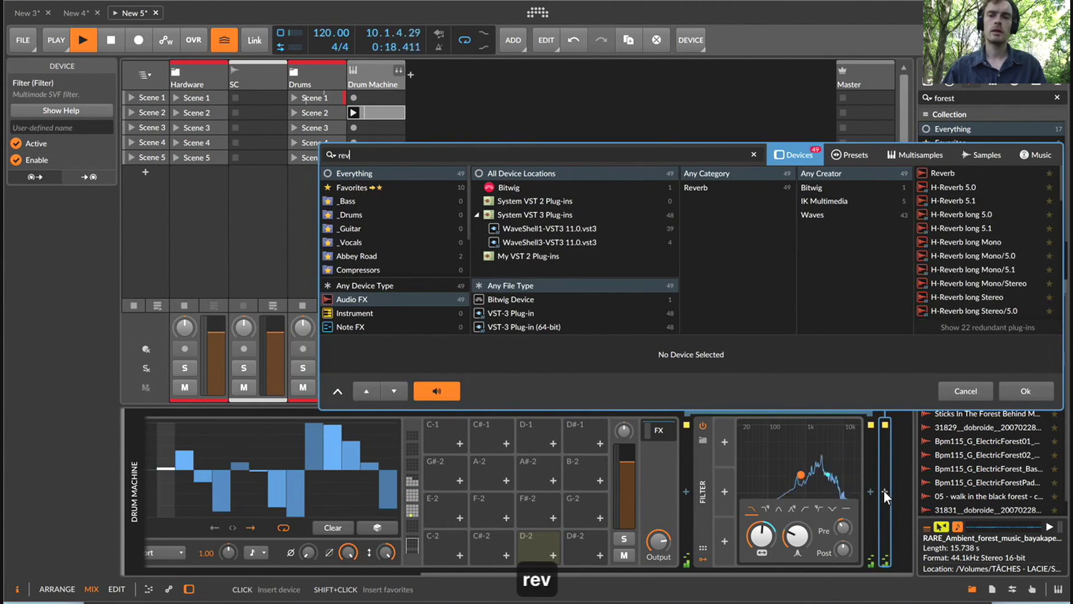
key(Return)
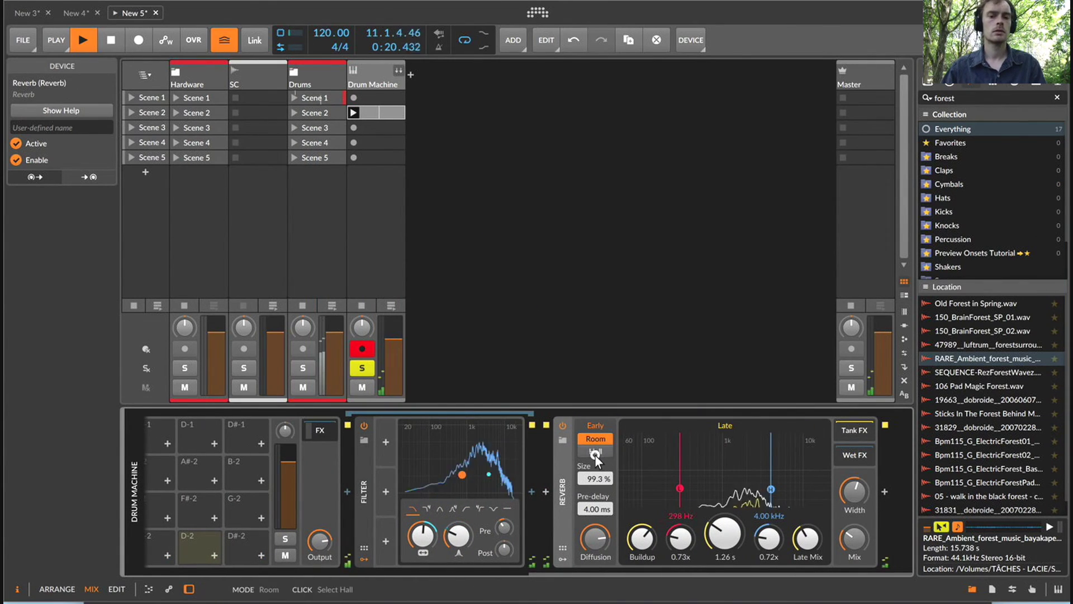
Switch the Reverb to Hall with a decay of 316 ms and a size of about 50.1 %, and unsolo the Drum Machine track.
click(596, 452)
drag(737, 541, 737, 564)
click(361, 369)
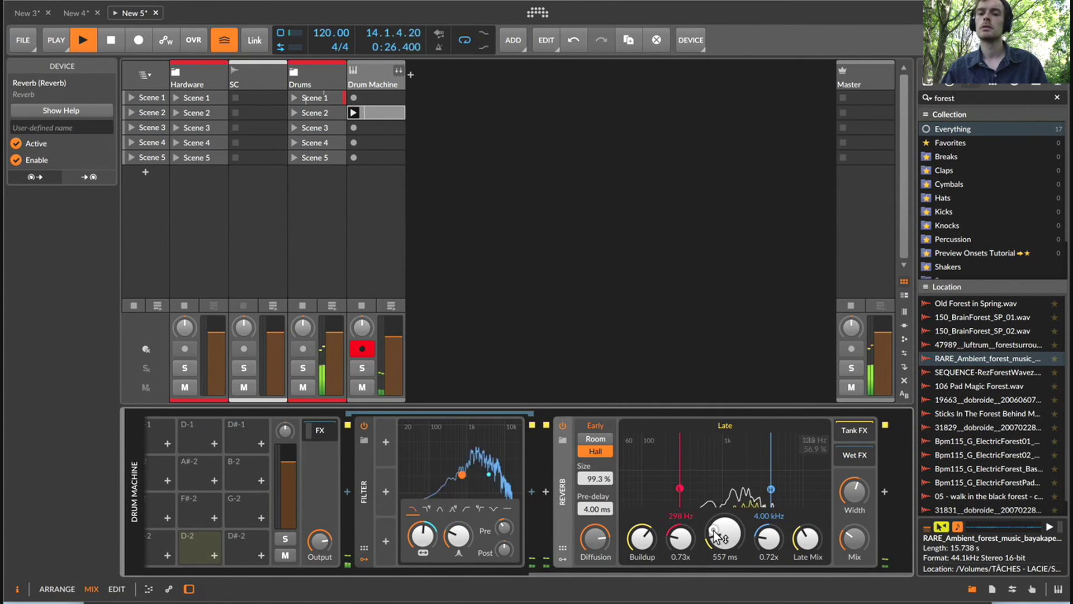
drag(713, 531, 713, 553)
drag(598, 480, 598, 503)
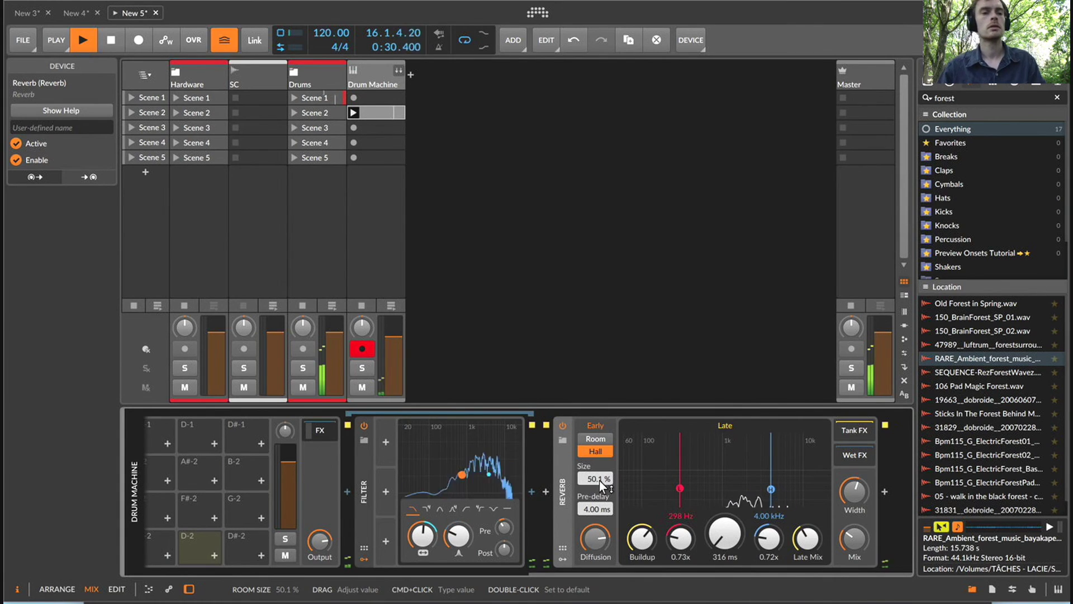
Expand the Drums group and insert a Reverb device on the Knock track.
click(328, 79)
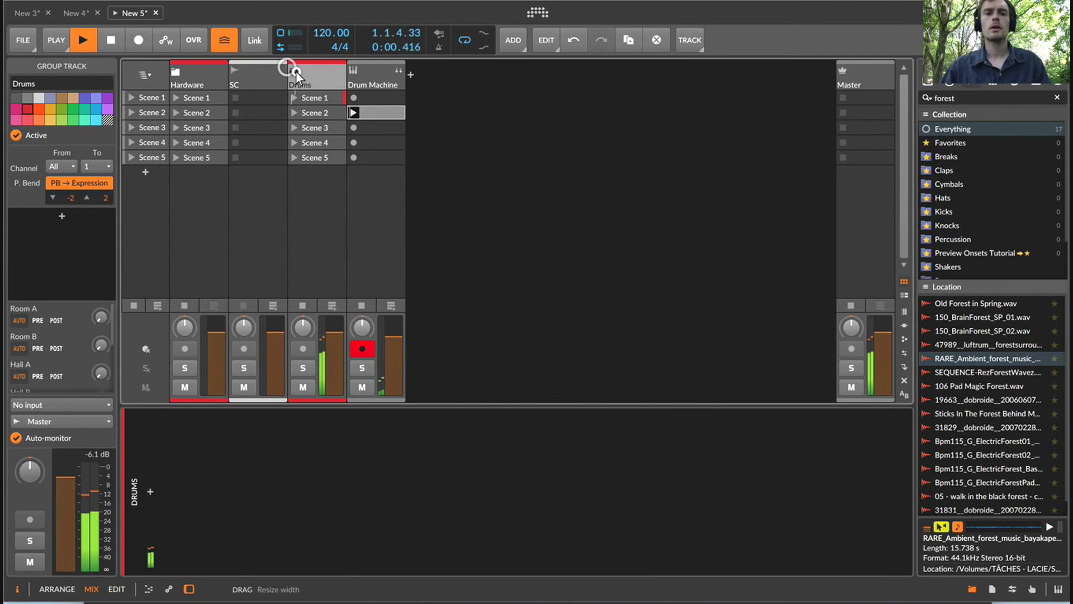
click(295, 72)
click(561, 83)
click(615, 82)
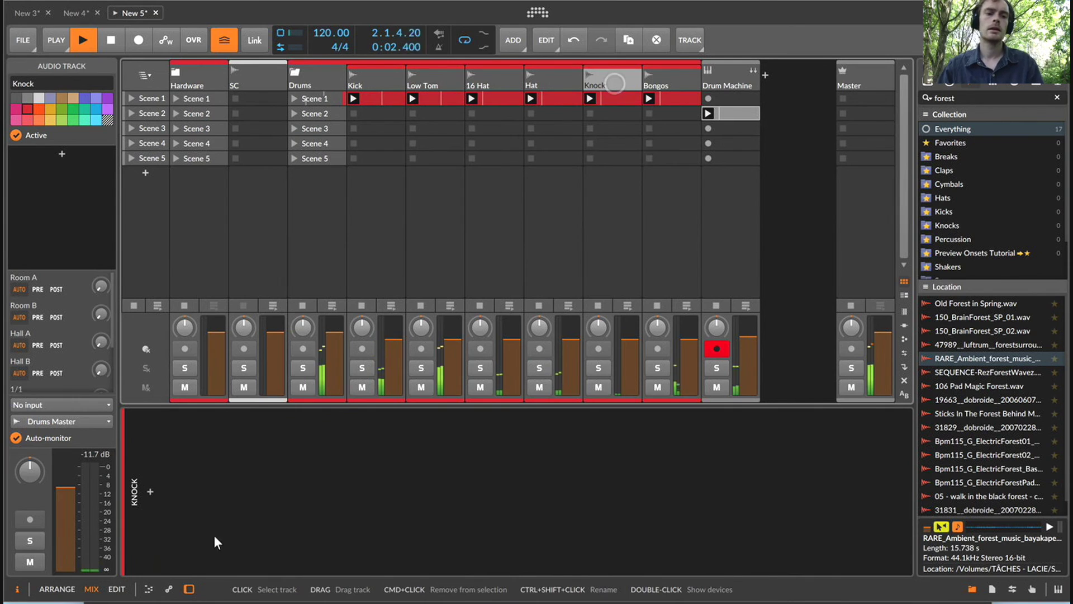
click(150, 491)
text(rev)
key(Down)
key(Return)
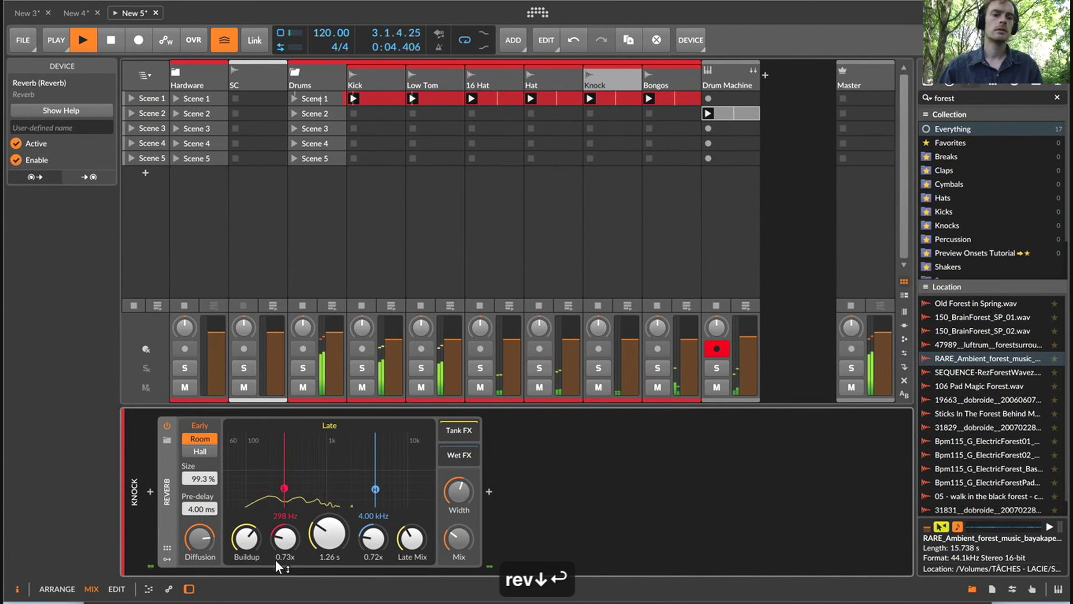
Shorten the Knock track's Reverb decay to about 595 ms, reduce its width, and set its mix to about 17.9 %.
drag(328, 521, 327, 532)
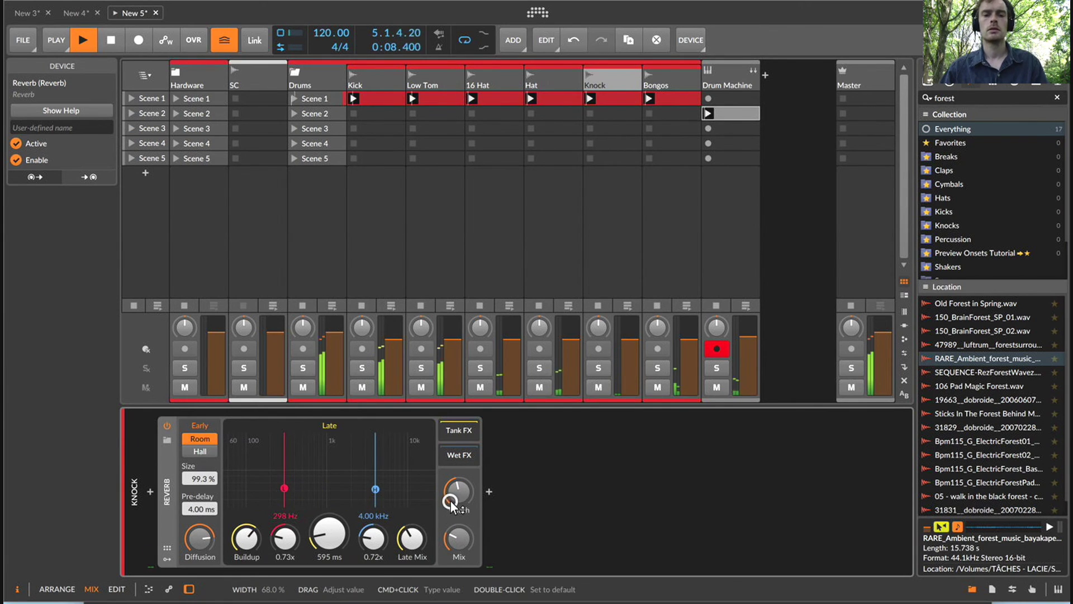
scroll(455, 532, down, 4)
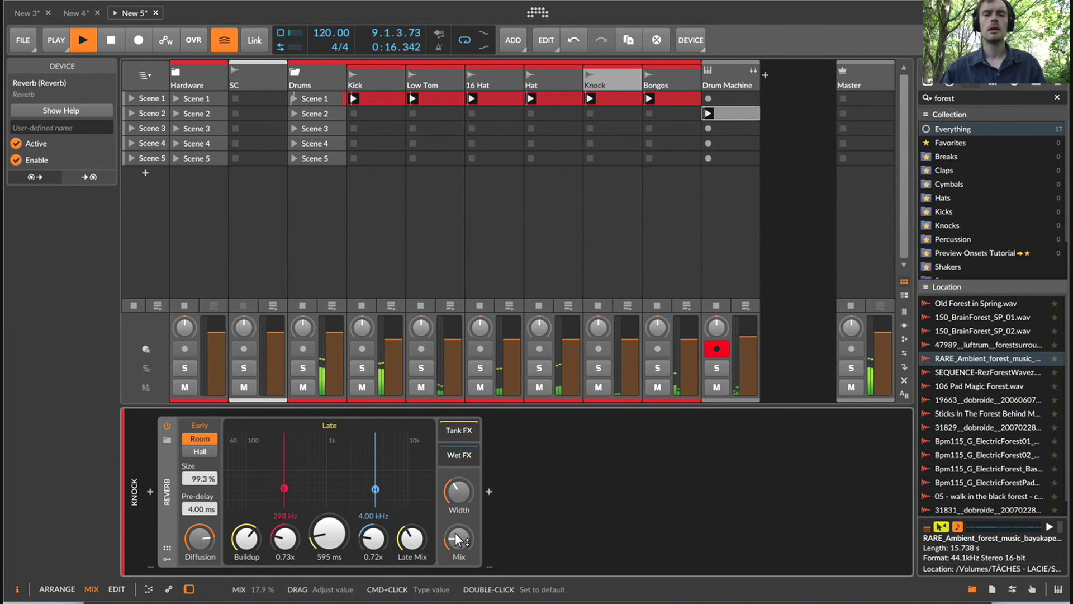
Stop playback and show the Drum Machine track's devices with the Drums group collapsed.
key(space)
click(740, 80)
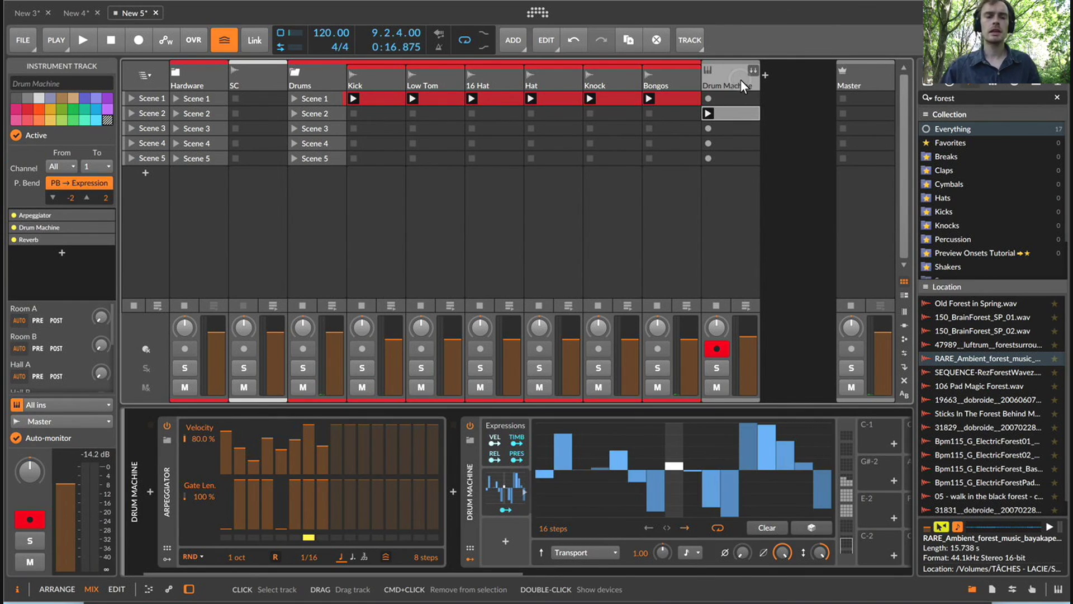
click(299, 72)
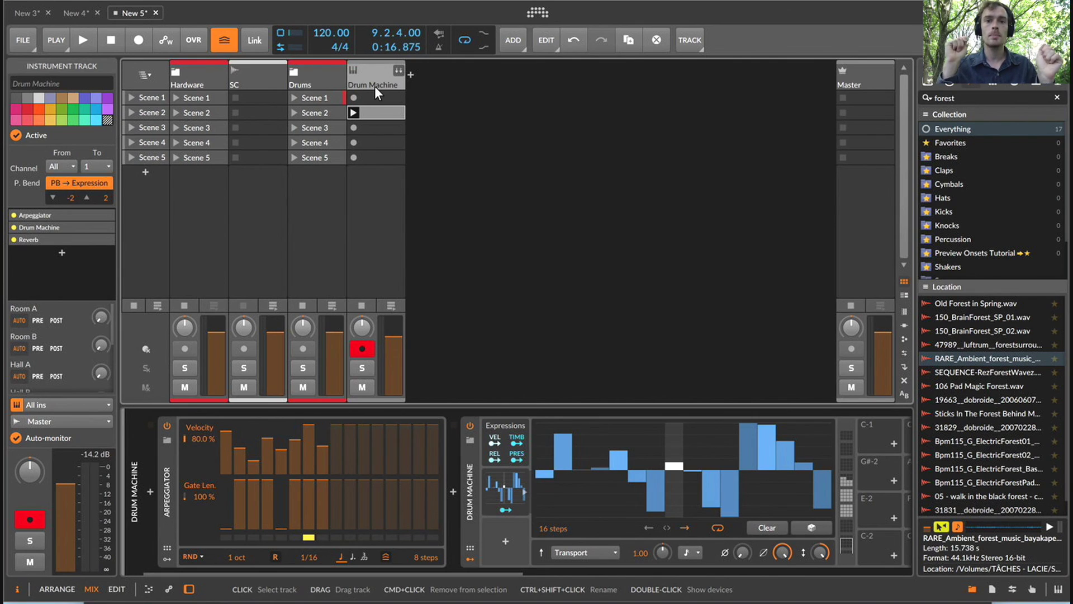
click(631, 0)
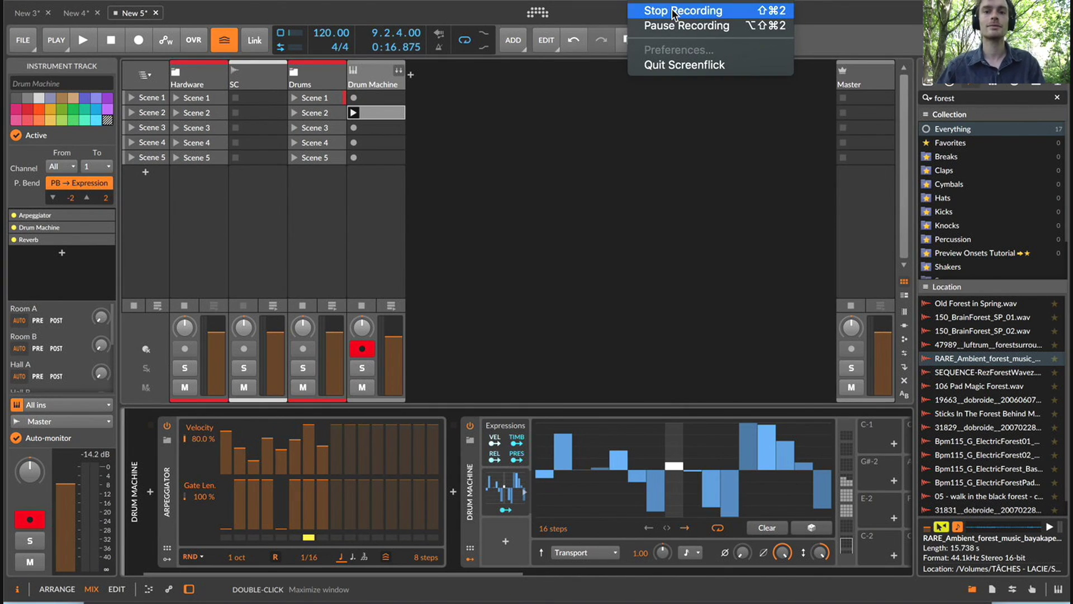